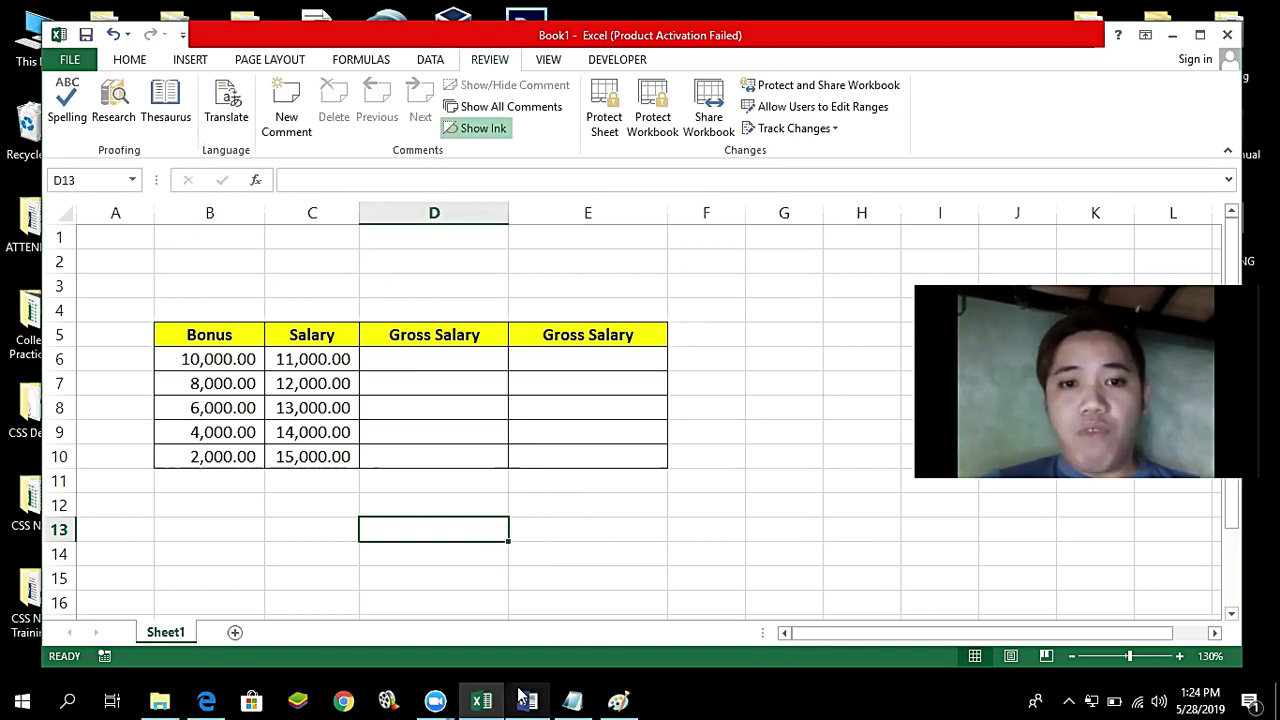
# Step: Point out the Bonus and Salary headers and select Gross Salary cell D6
pyautogui.click(612, 548)
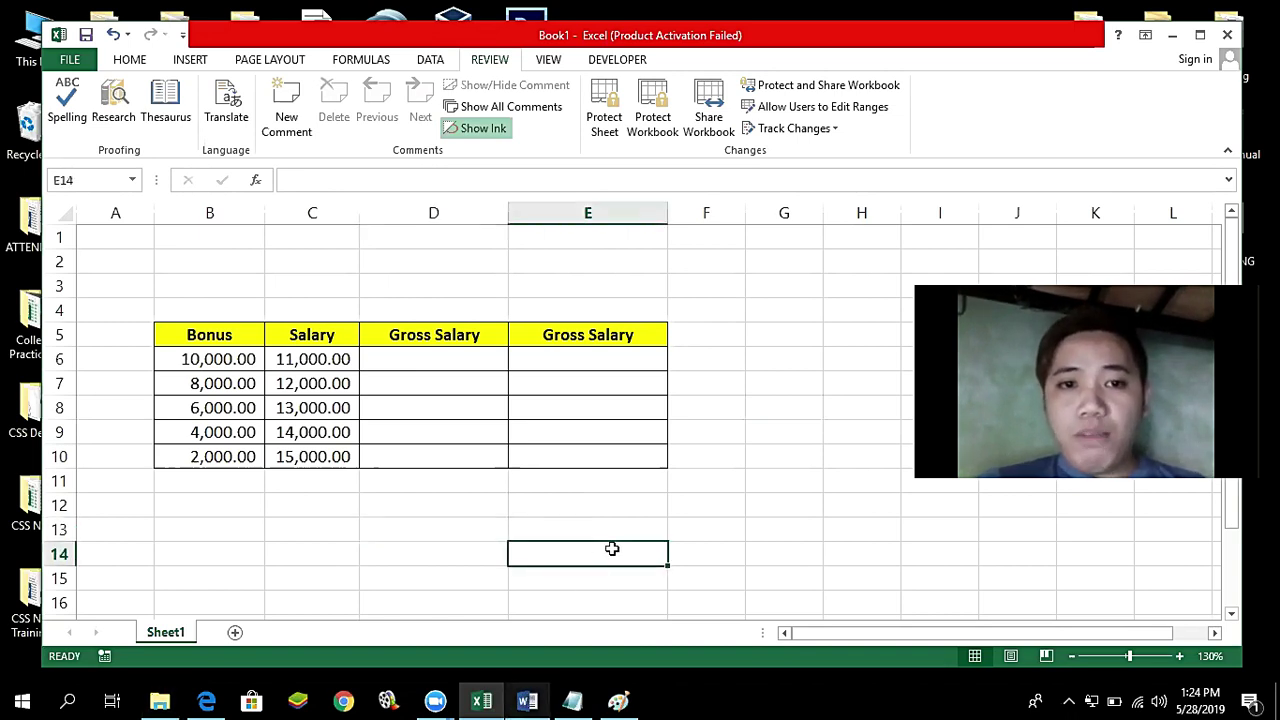
pyautogui.click(401, 525)
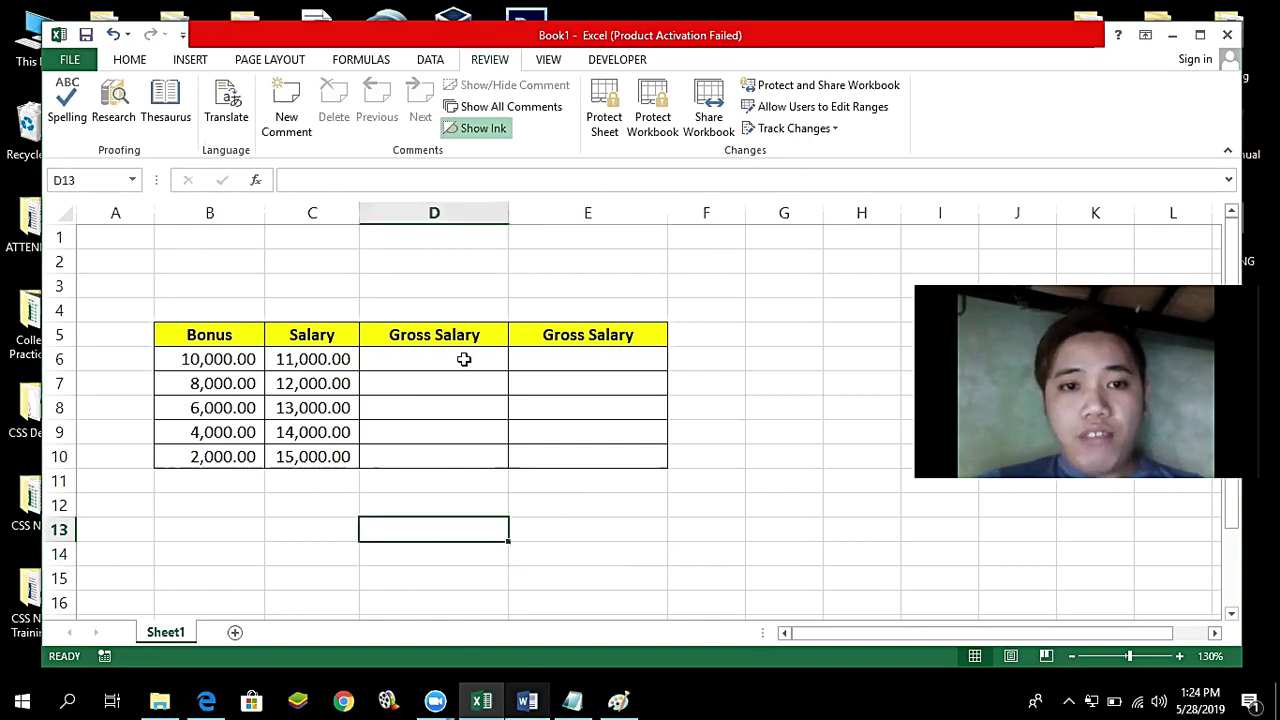
pyautogui.click(464, 359)
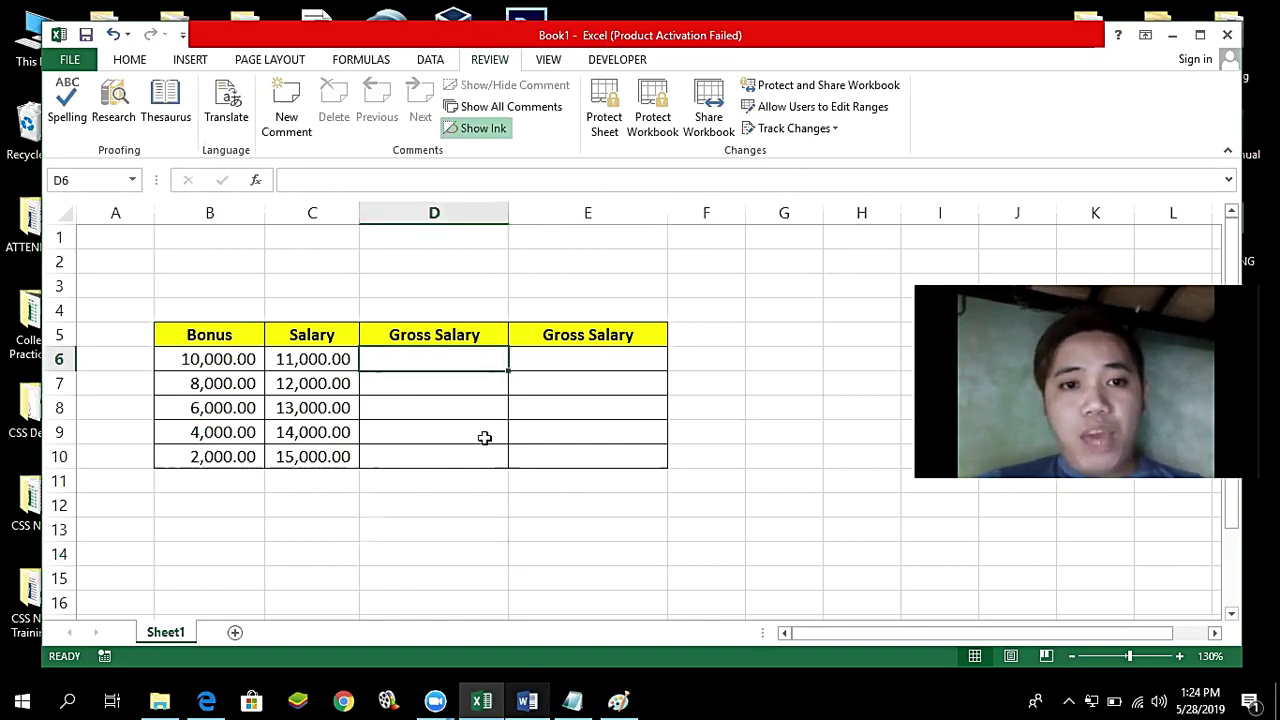
pyautogui.click(166, 335)
pyautogui.click(305, 335)
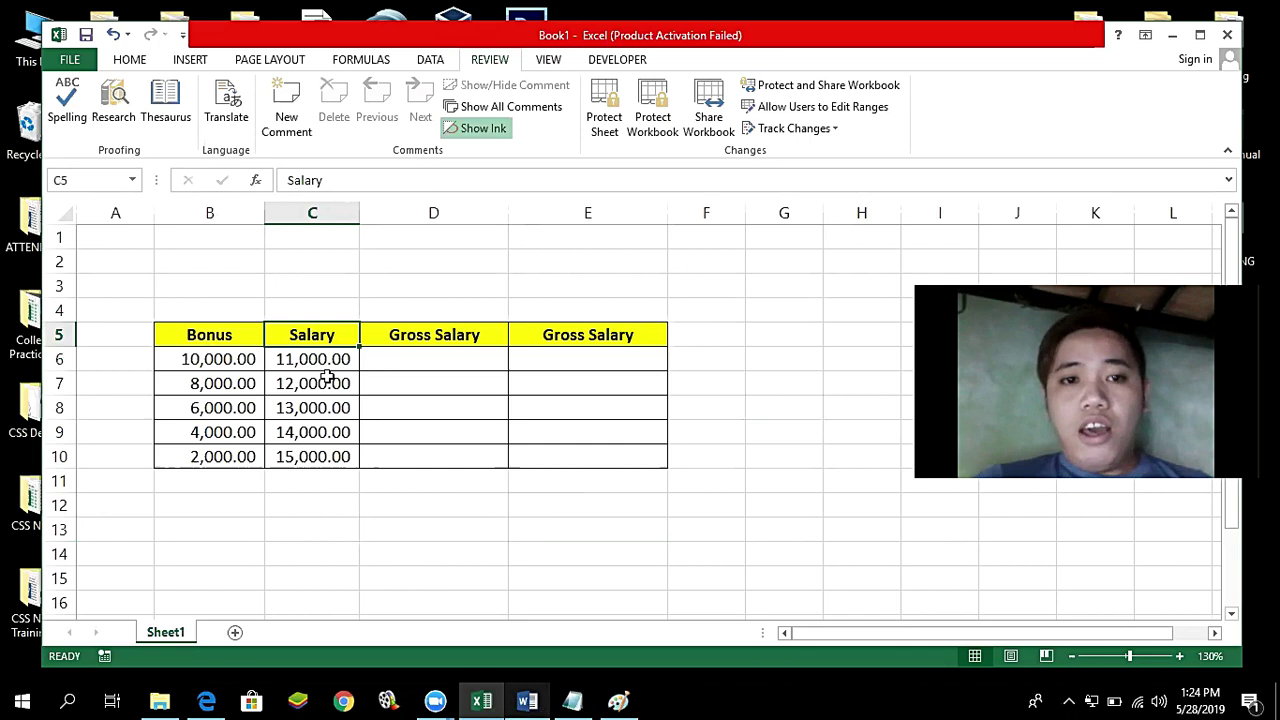
pyautogui.click(451, 359)
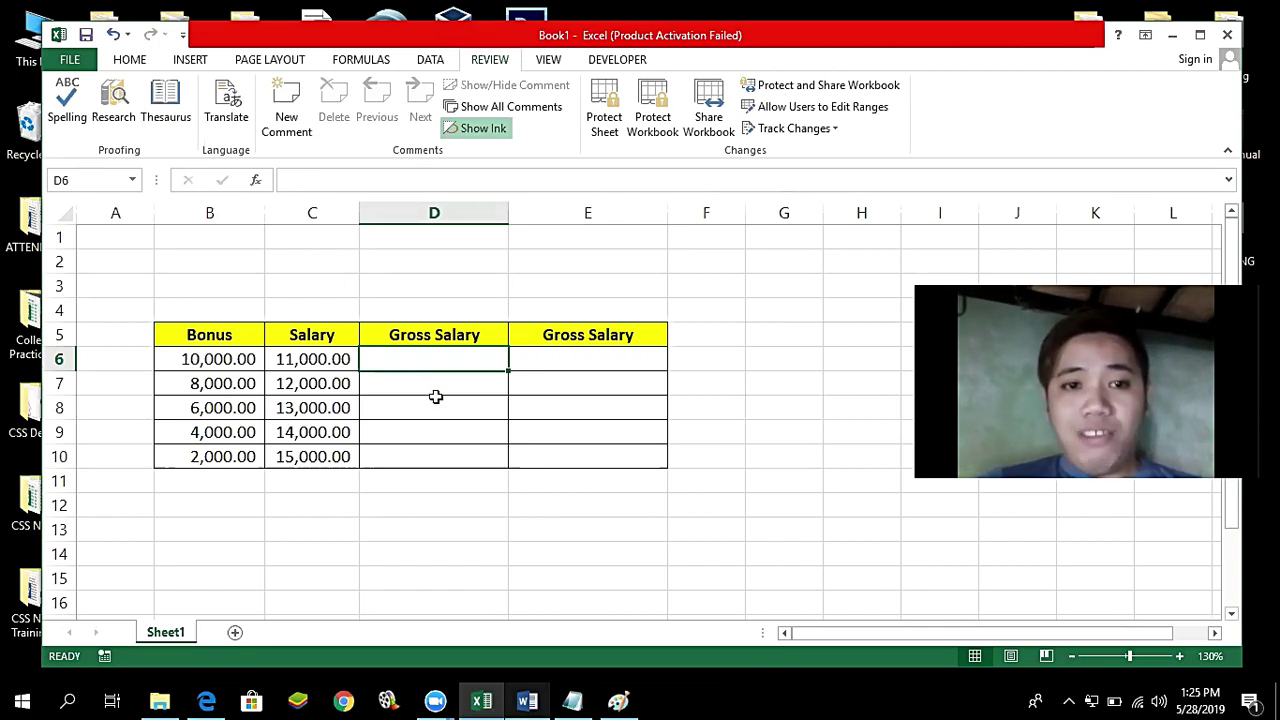
# Step: Build the formula =B6+C6 in D6 from the Bonus and Salary cells
pyautogui.write('=')
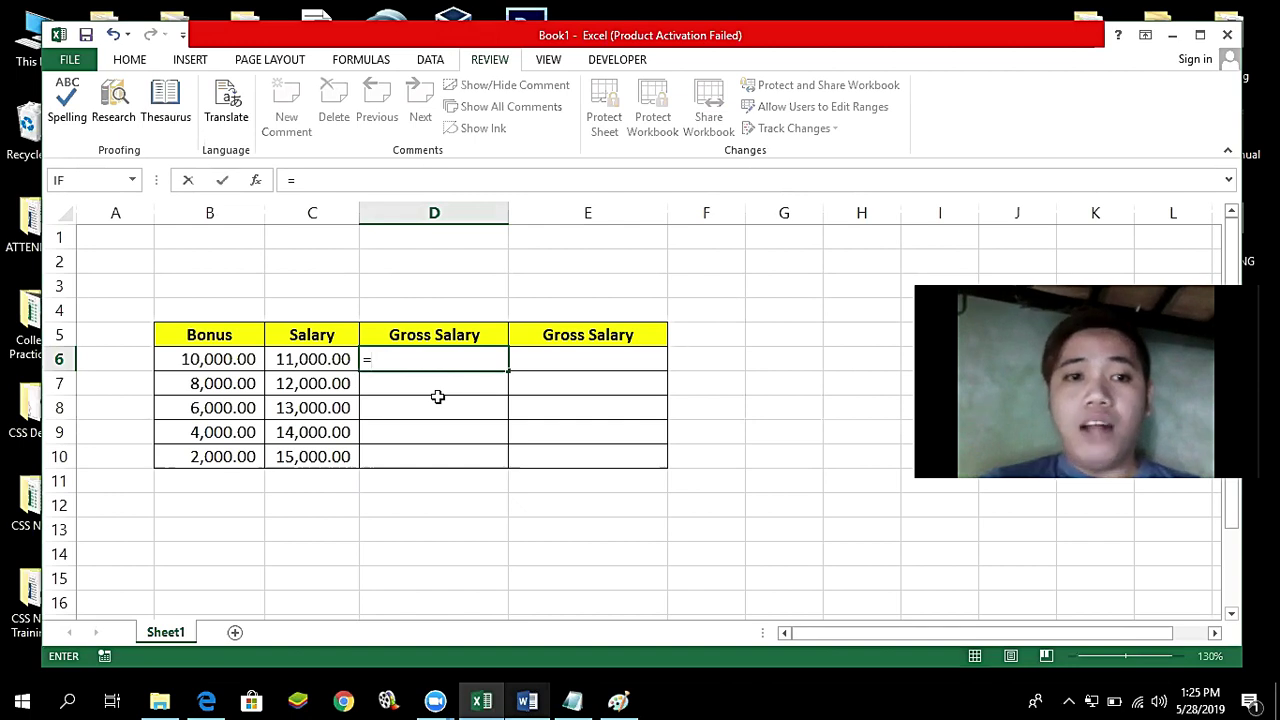
pyautogui.click(195, 362)
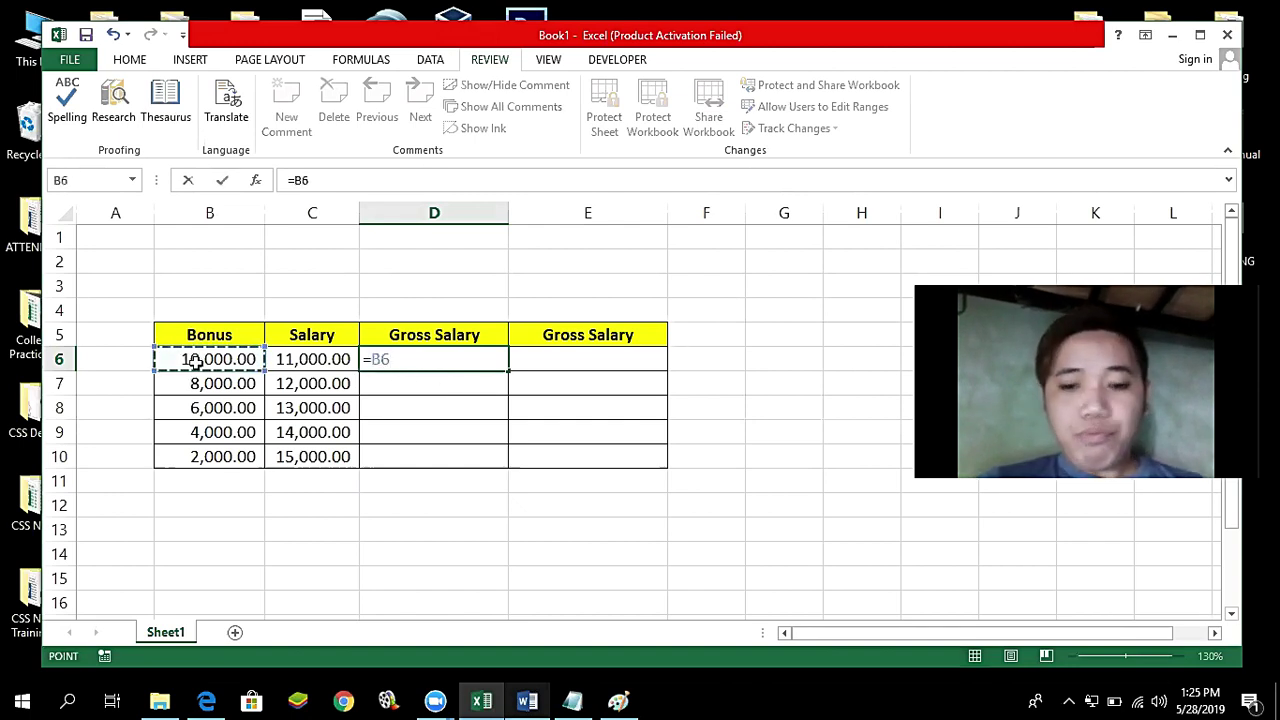
pyautogui.write('+')
pyautogui.click(291, 361)
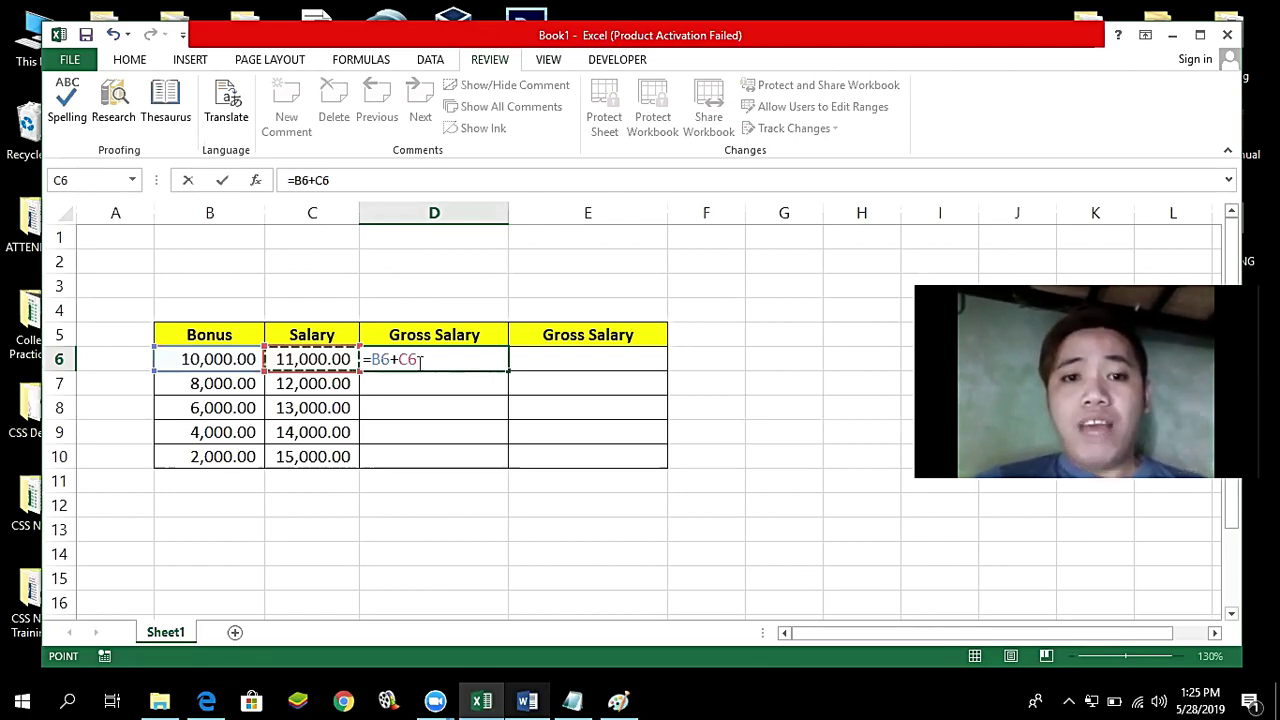
pyautogui.click(572, 700)
# Step: Note '1. Relative' in Notepad and minimize it to return to Excel
pyautogui.write('1. Relative')
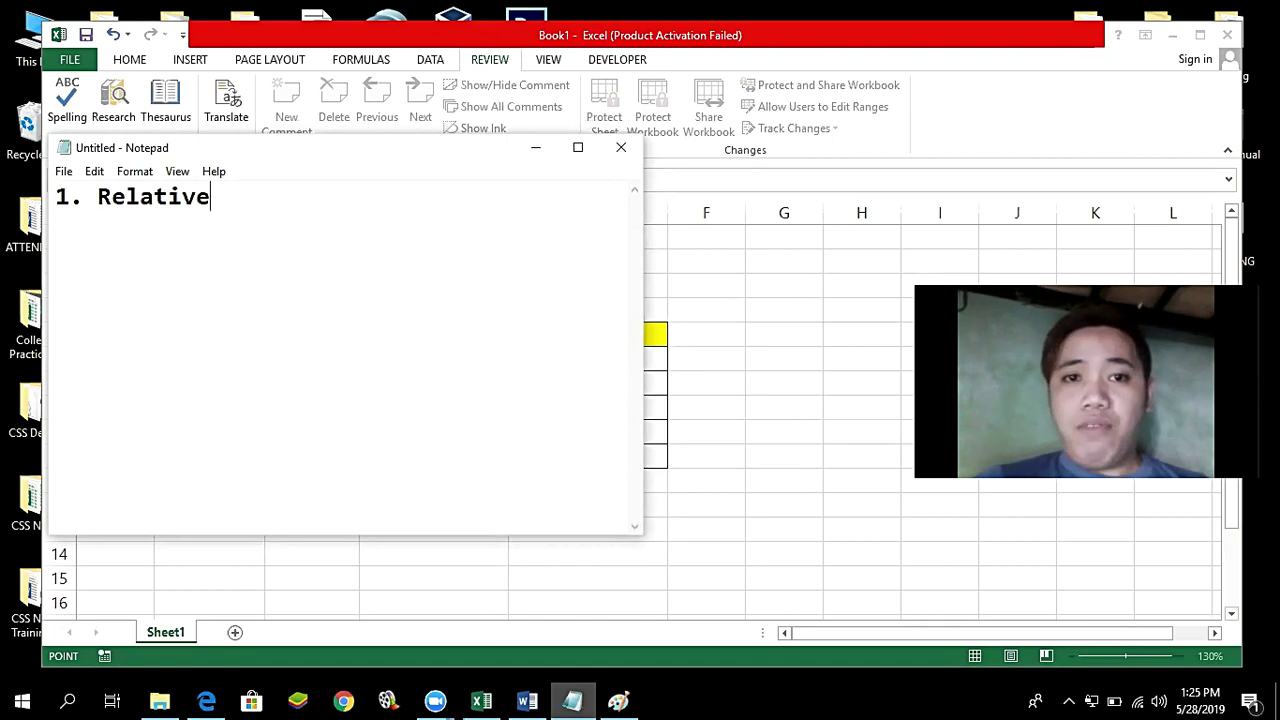
pyautogui.click(535, 148)
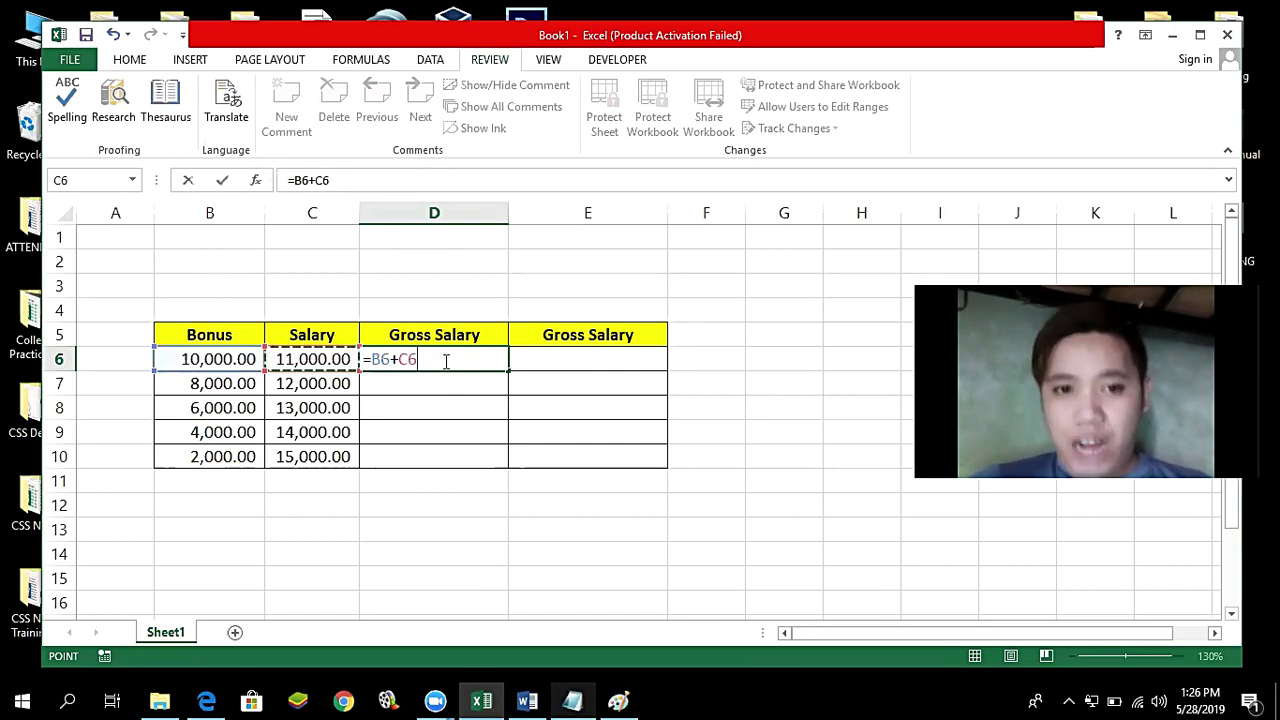
# Step: Commit =B6+C6 in D6 and fill it down to D10
pyautogui.press('Return')
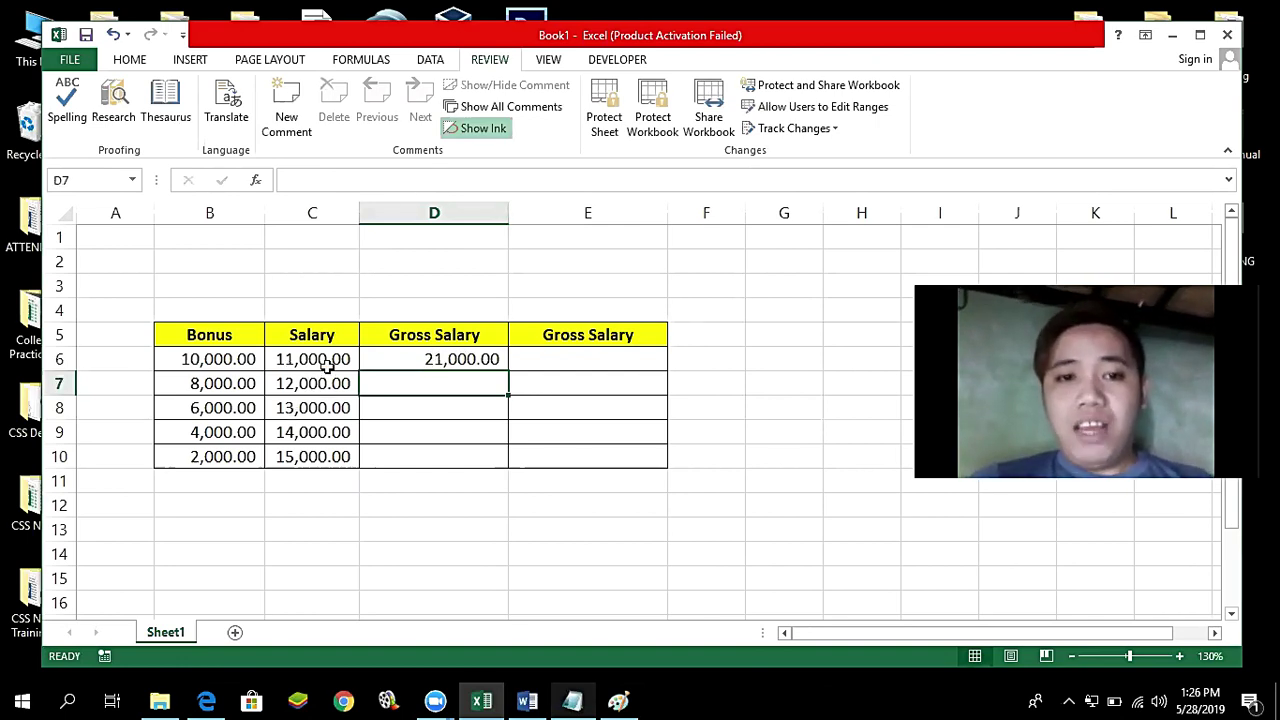
pyautogui.click(196, 364)
pyautogui.click(318, 365)
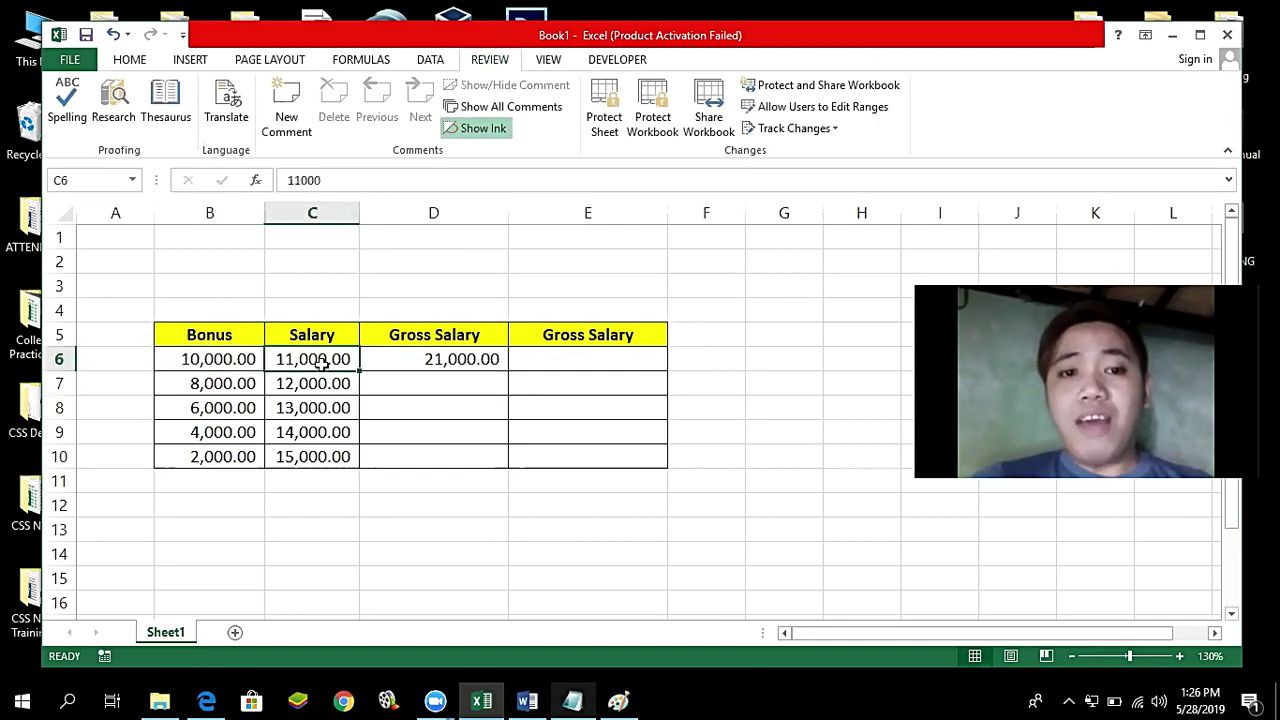
pyautogui.click(452, 366)
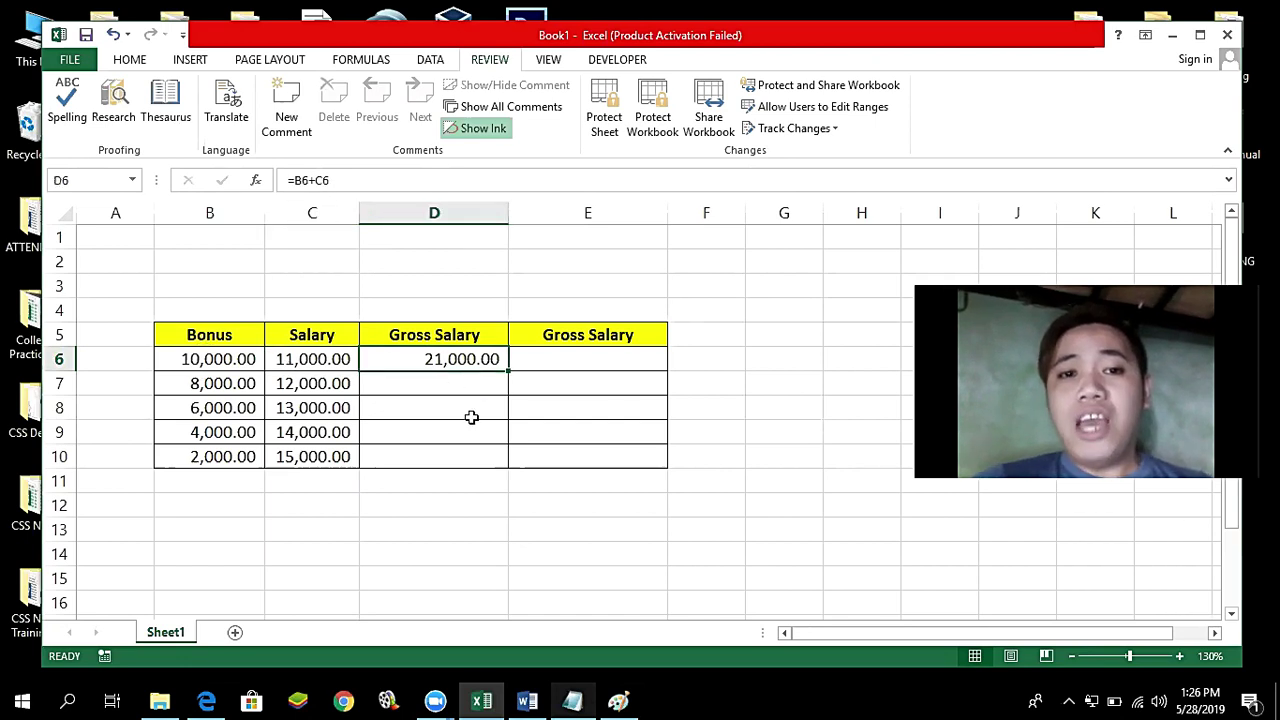
pyautogui.moveTo(507, 371); pyautogui.dragTo(511, 465)
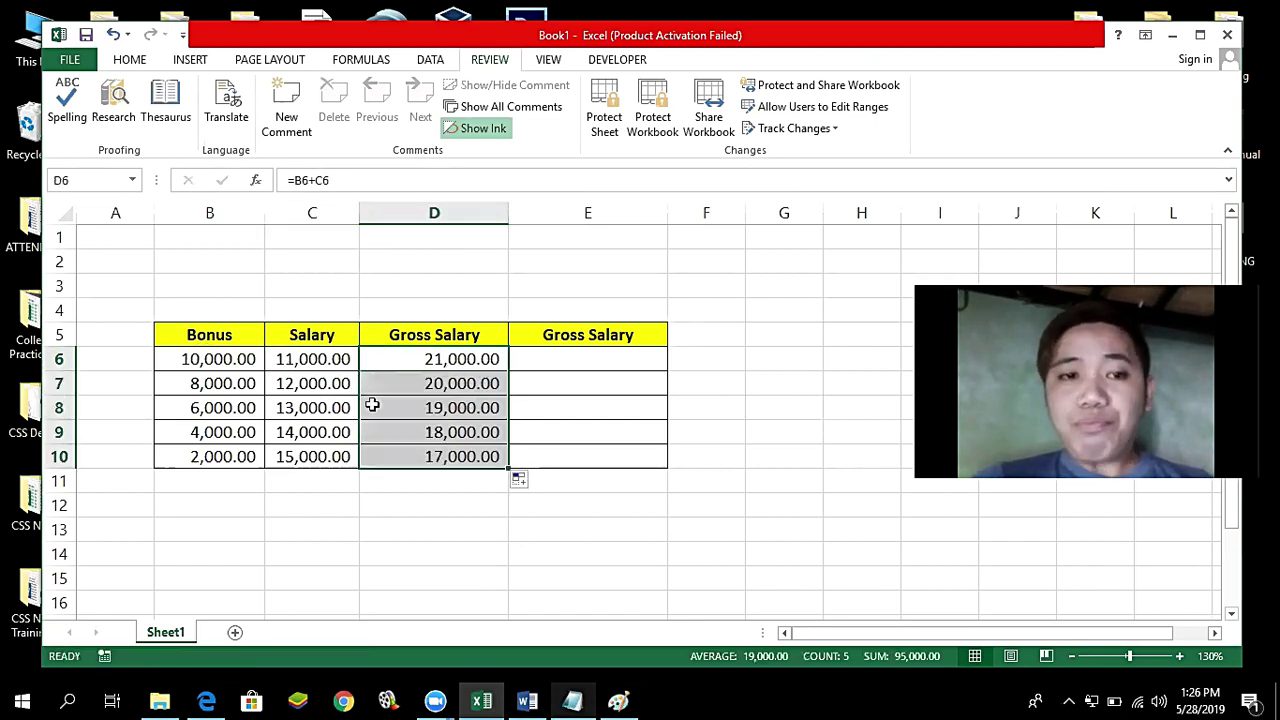
# Step: Check the adjusted formulas in D7 and D8 against the Bonus and Salary values through row 10
pyautogui.click(246, 381)
pyautogui.click(333, 386)
pyautogui.click(434, 383)
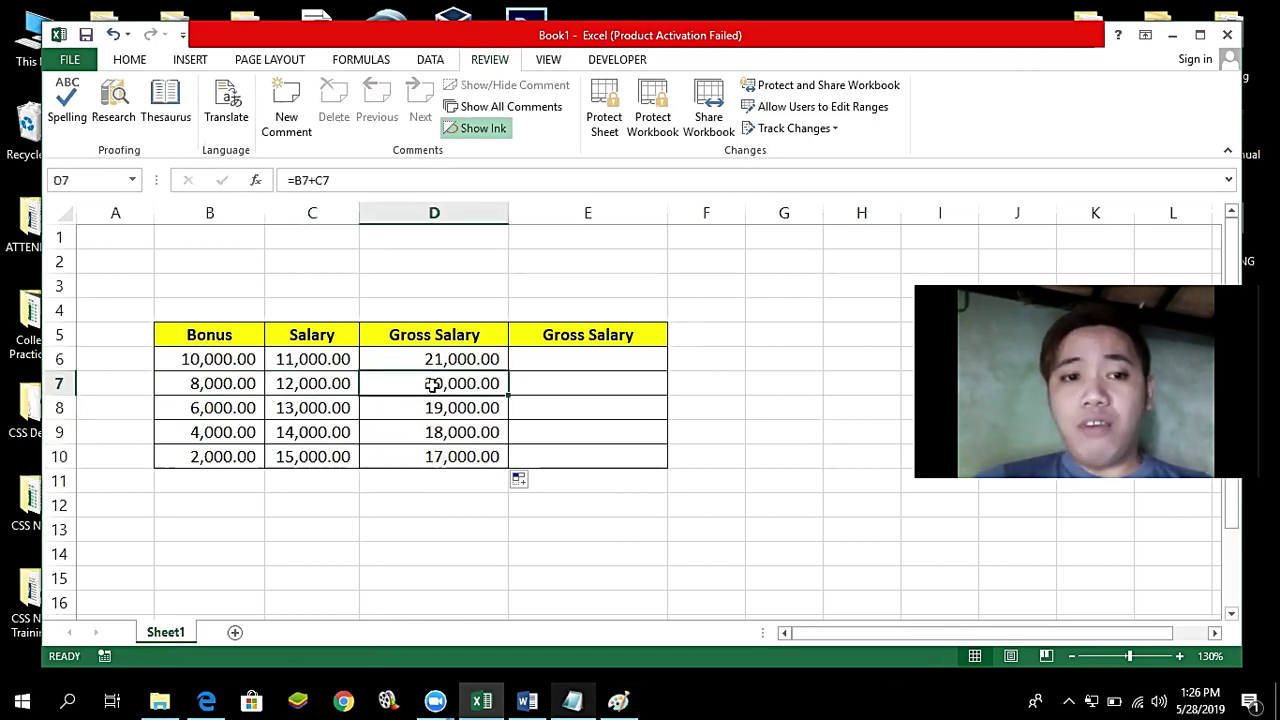
pyautogui.click(226, 410)
pyautogui.click(274, 409)
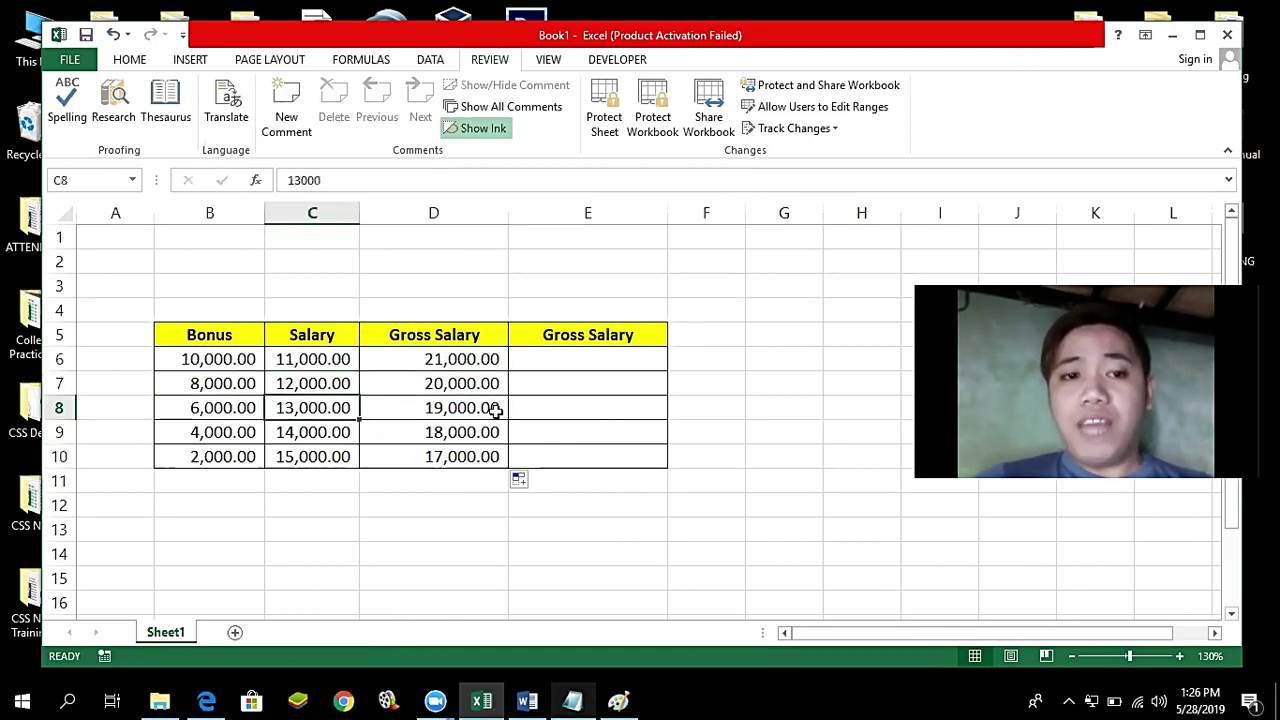
pyautogui.click(492, 409)
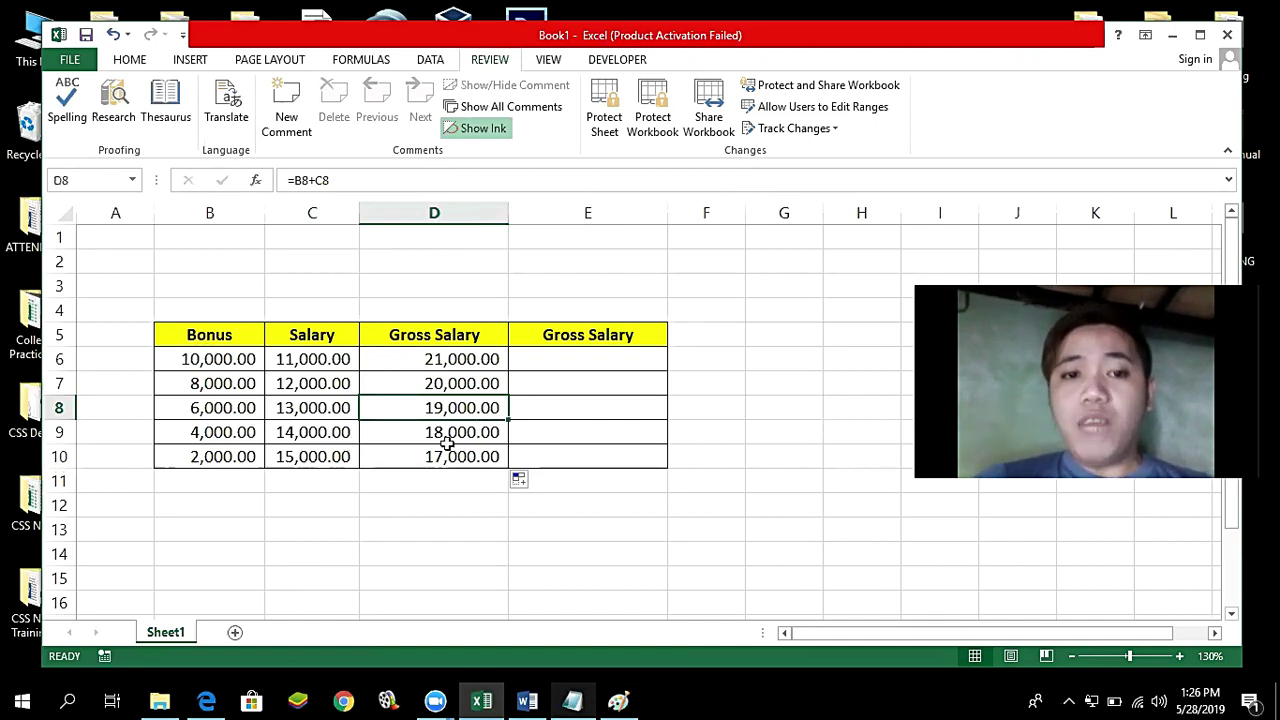
pyautogui.click(232, 454)
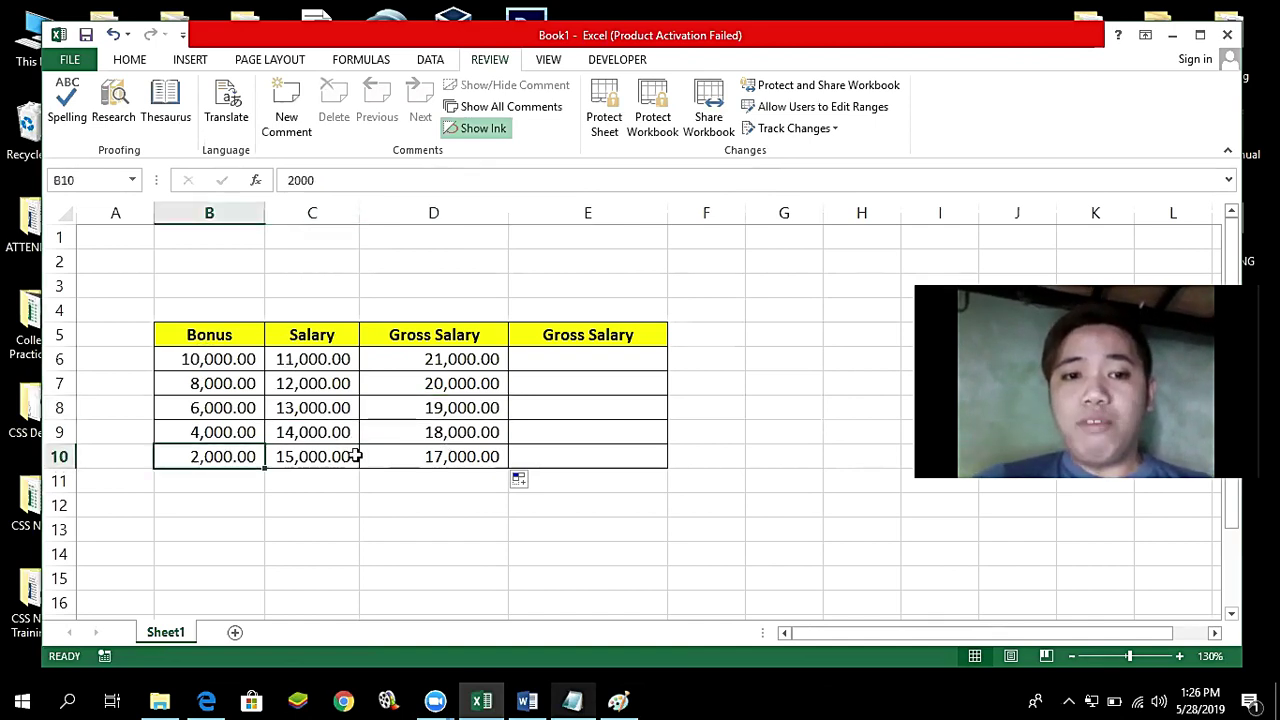
pyautogui.click(350, 457)
pyautogui.click(514, 456)
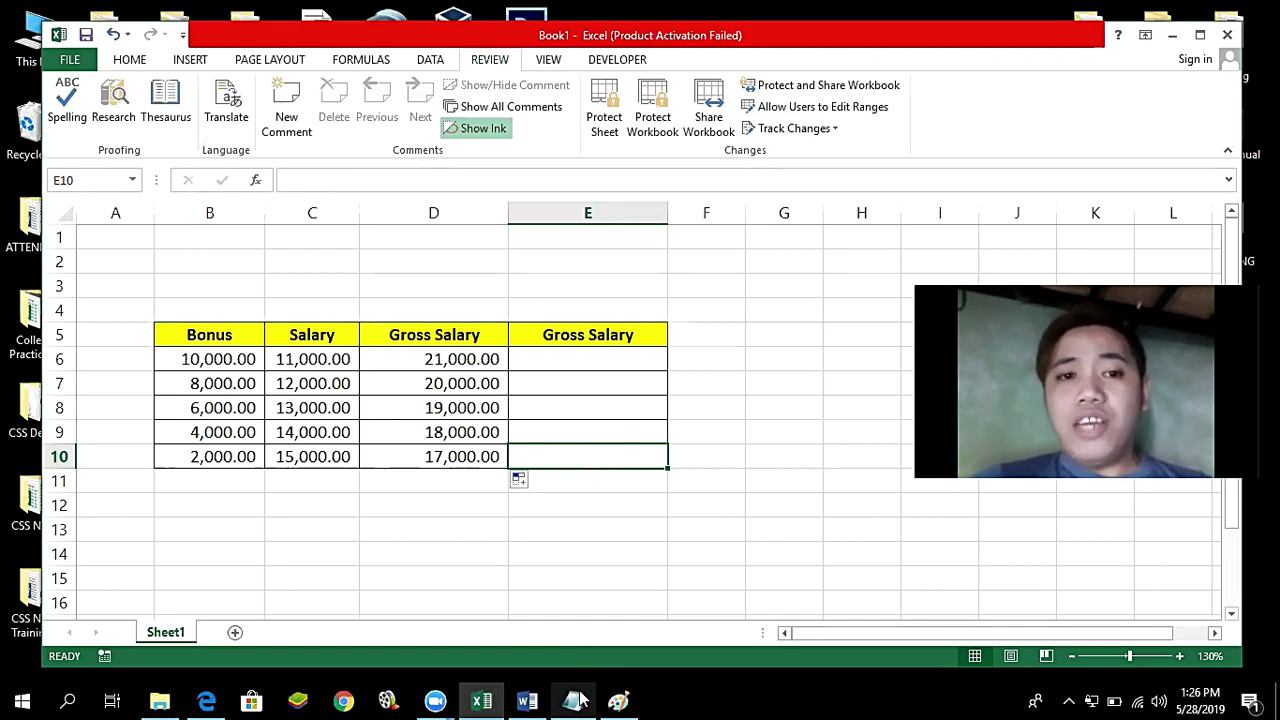
# Step: Select E6, then highlight the Salary values C6 through C10 one by one
pyautogui.click(624, 356)
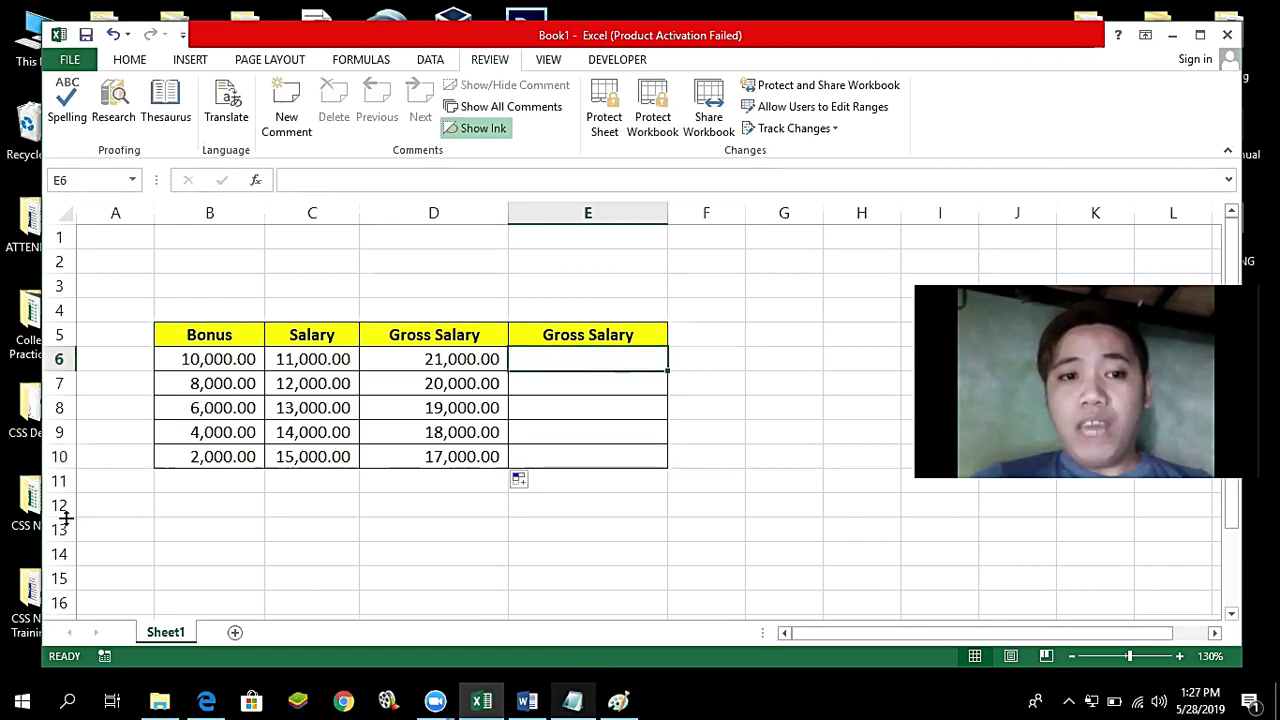
pyautogui.moveTo(298, 359); pyautogui.dragTo(309, 456)
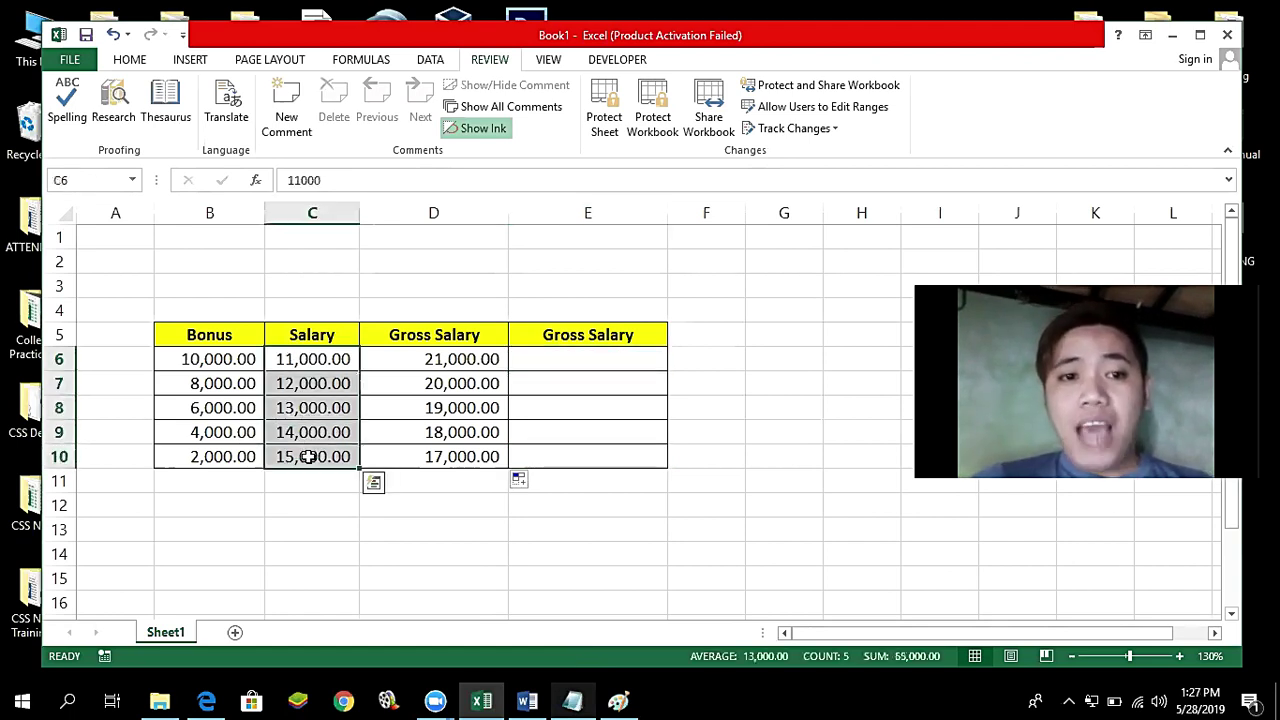
pyautogui.click(204, 363)
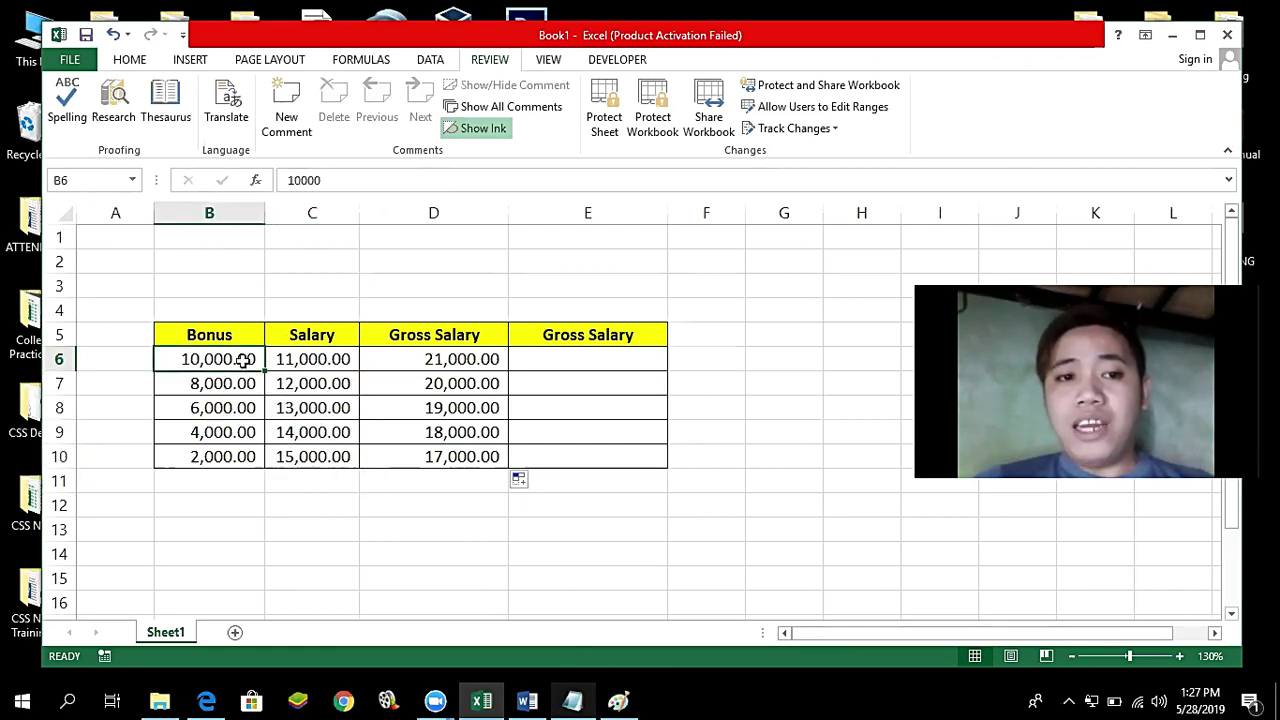
pyautogui.click(313, 363)
pyautogui.click(316, 385)
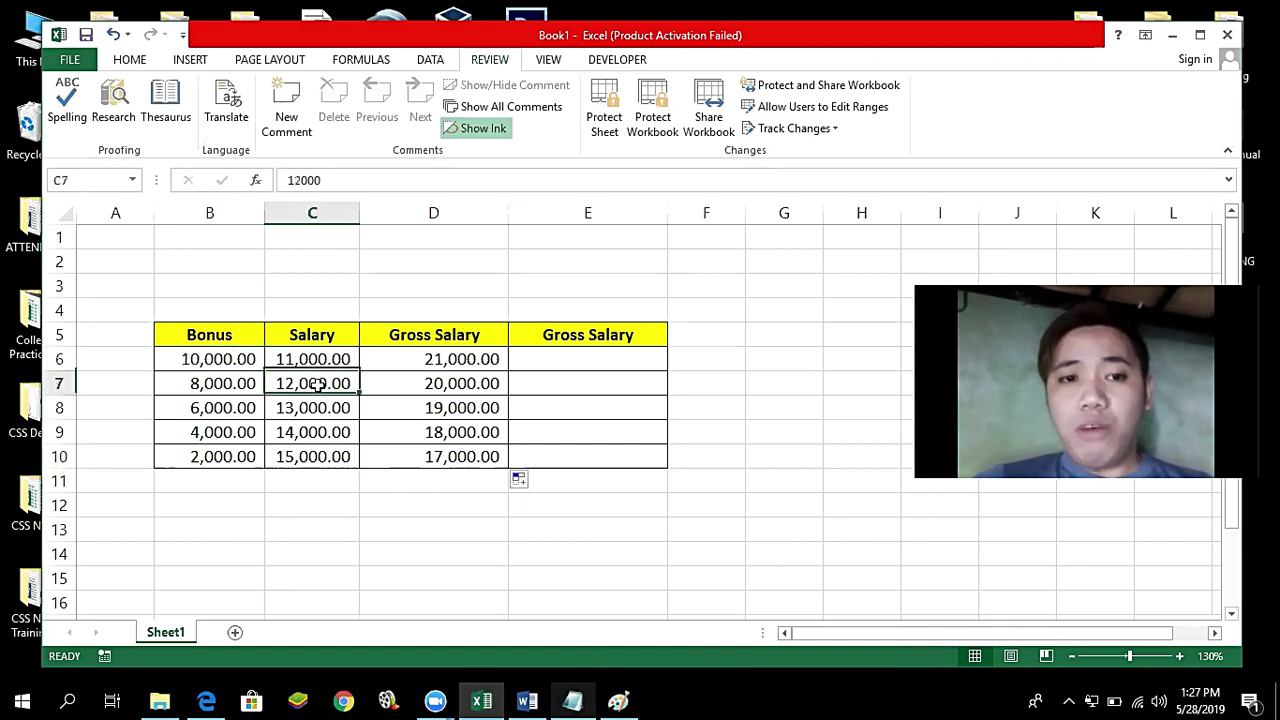
pyautogui.click(317, 407)
pyautogui.click(322, 434)
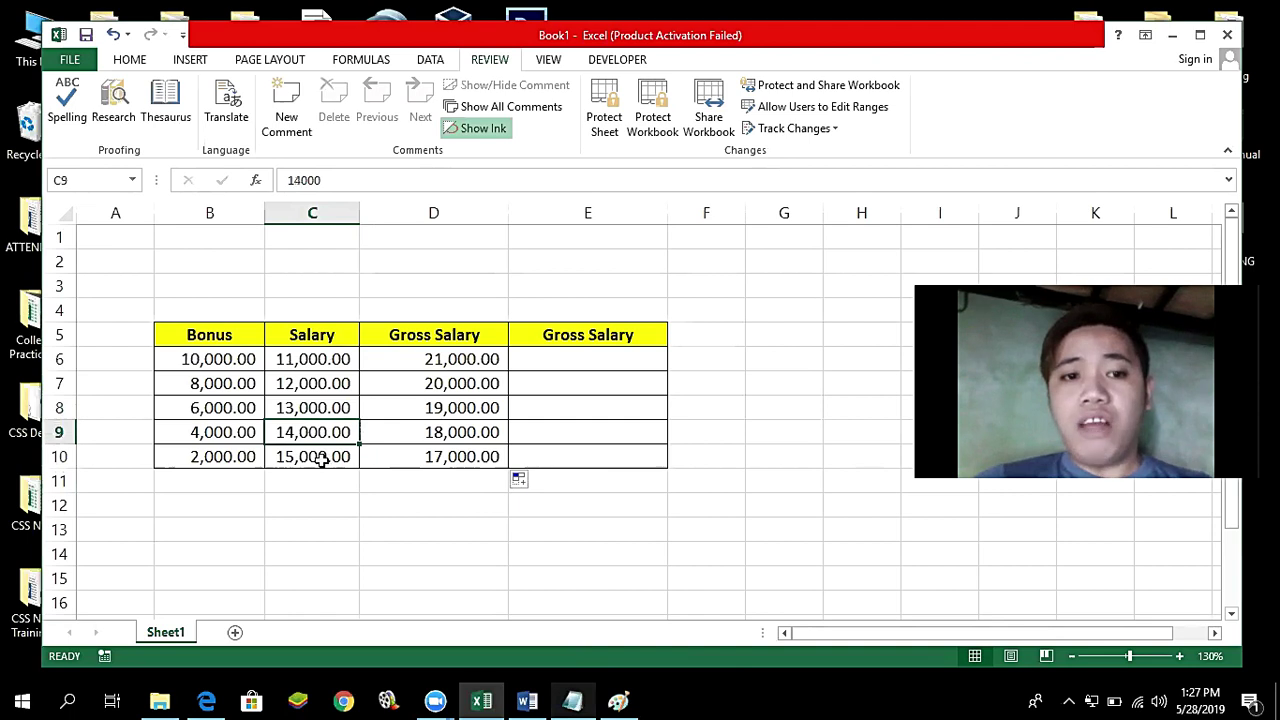
pyautogui.click(322, 457)
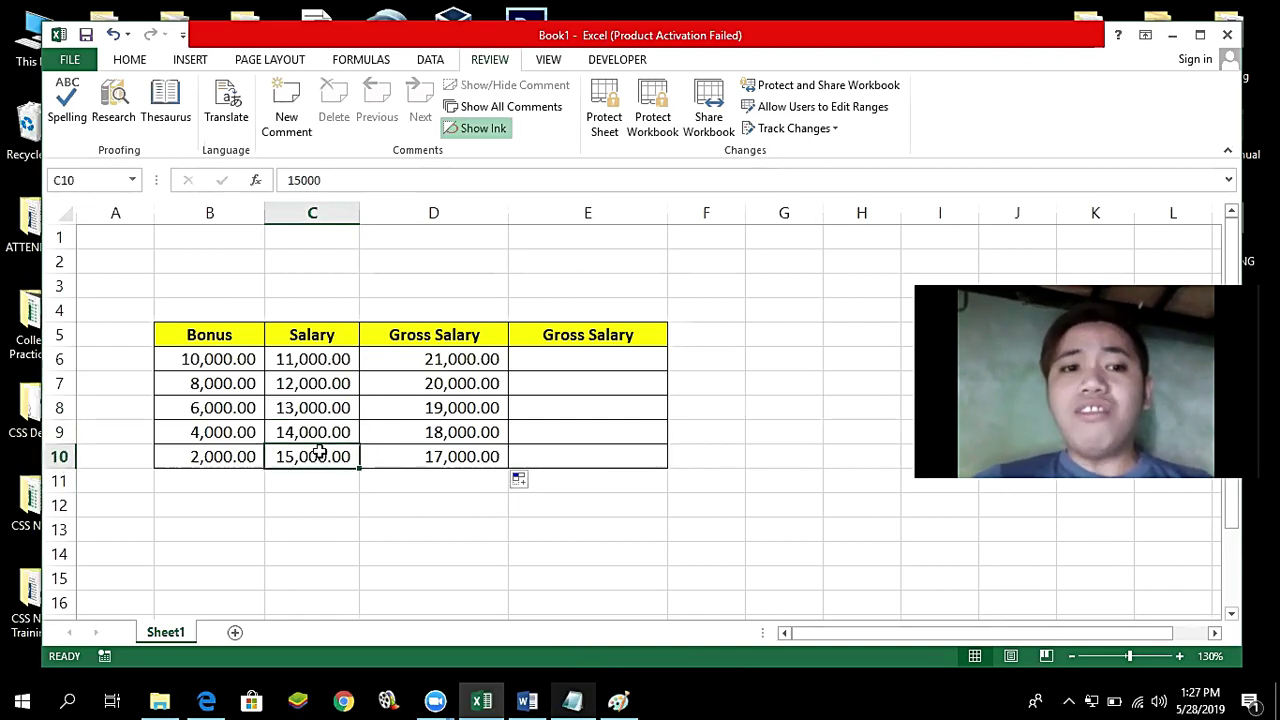
# Step: Point out the Bonus values B7–B9, then B6 and C6 again
pyautogui.click(182, 381)
pyautogui.click(195, 410)
pyautogui.click(207, 430)
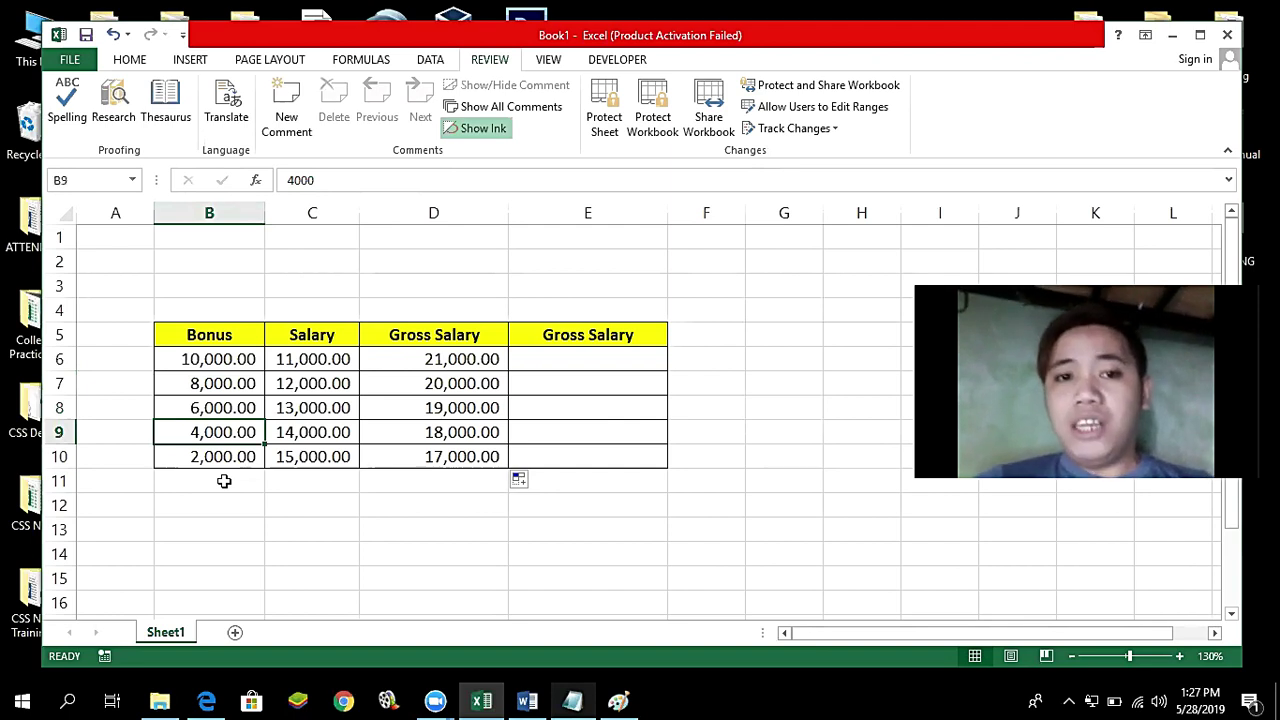
pyautogui.click(218, 357)
pyautogui.click(300, 362)
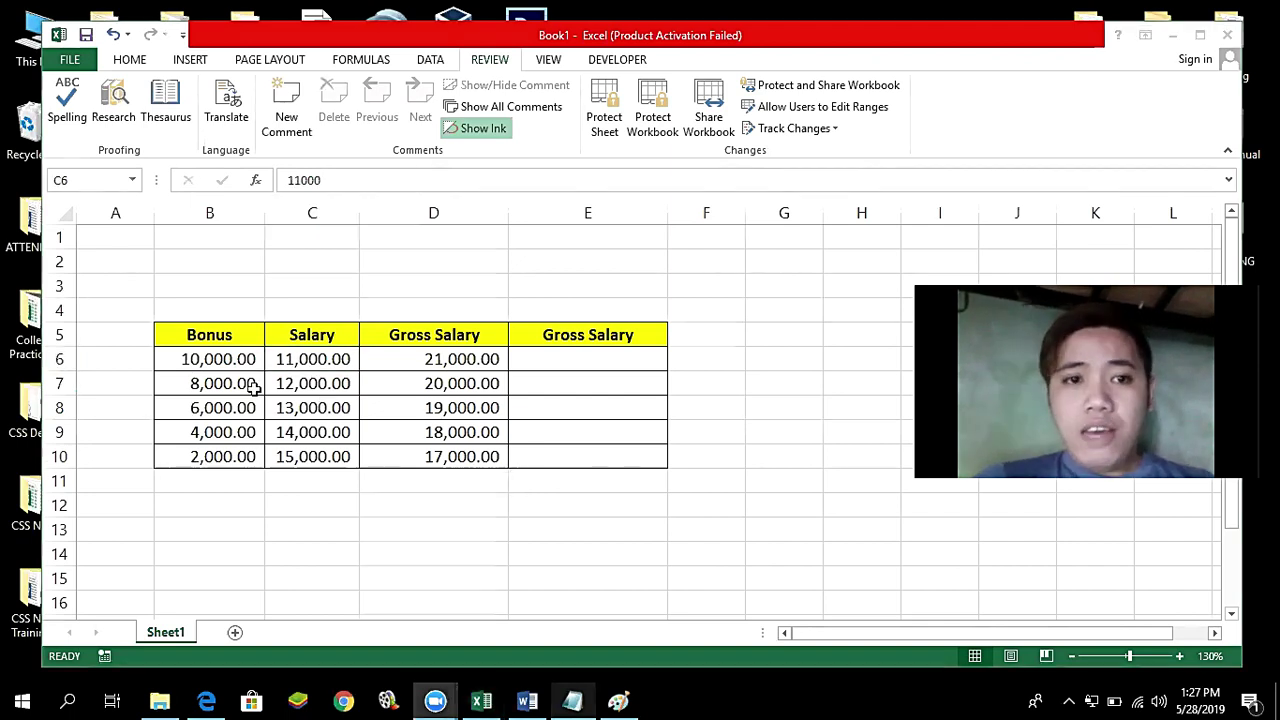
# Step: Ink lines from the 10,000.00 bonus in B6 to each salary in C6 through C10
pyautogui.moveTo(235, 357); pyautogui.dragTo(292, 358)
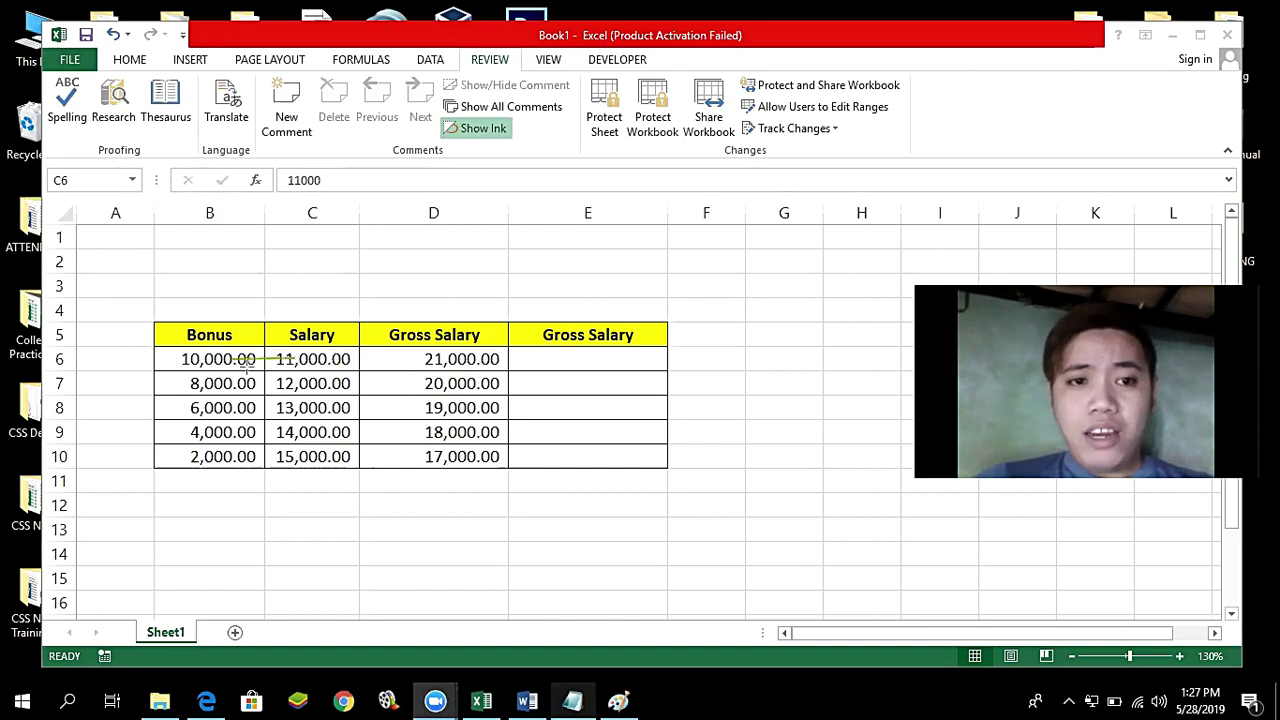
pyautogui.moveTo(232, 358); pyautogui.dragTo(296, 397)
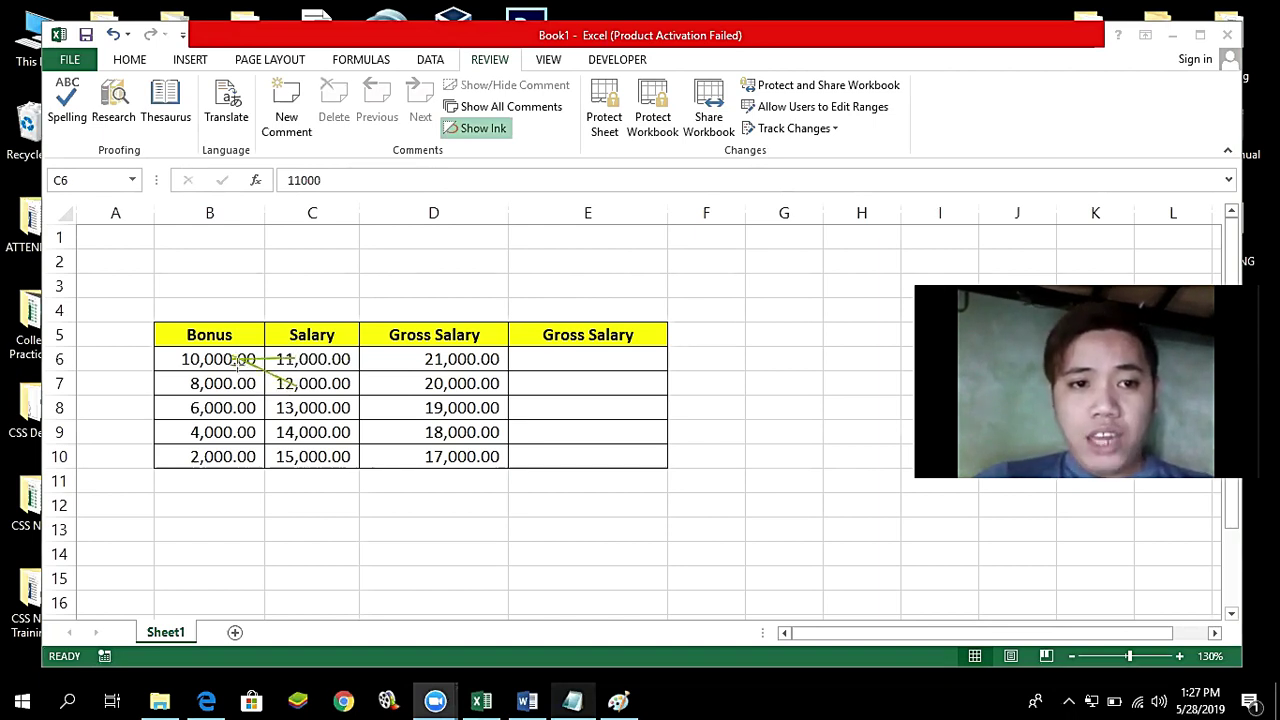
pyautogui.moveTo(236, 358); pyautogui.dragTo(282, 410)
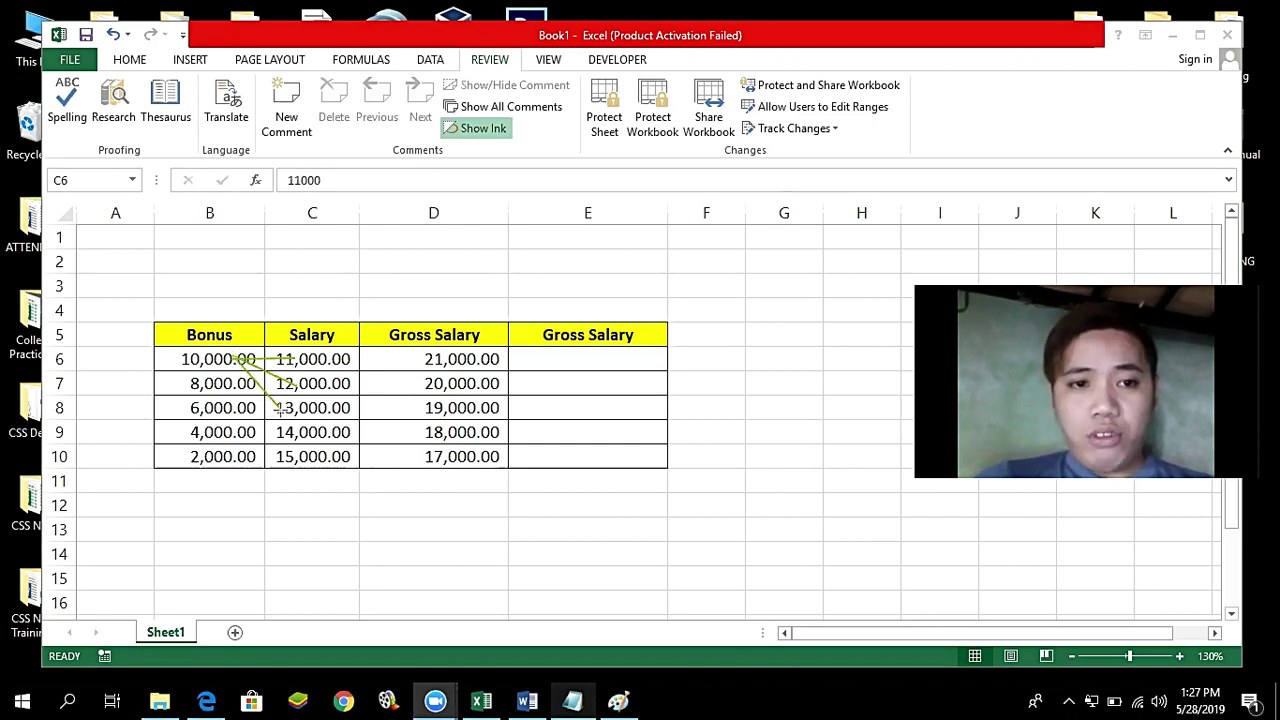
pyautogui.moveTo(228, 358); pyautogui.dragTo(305, 442)
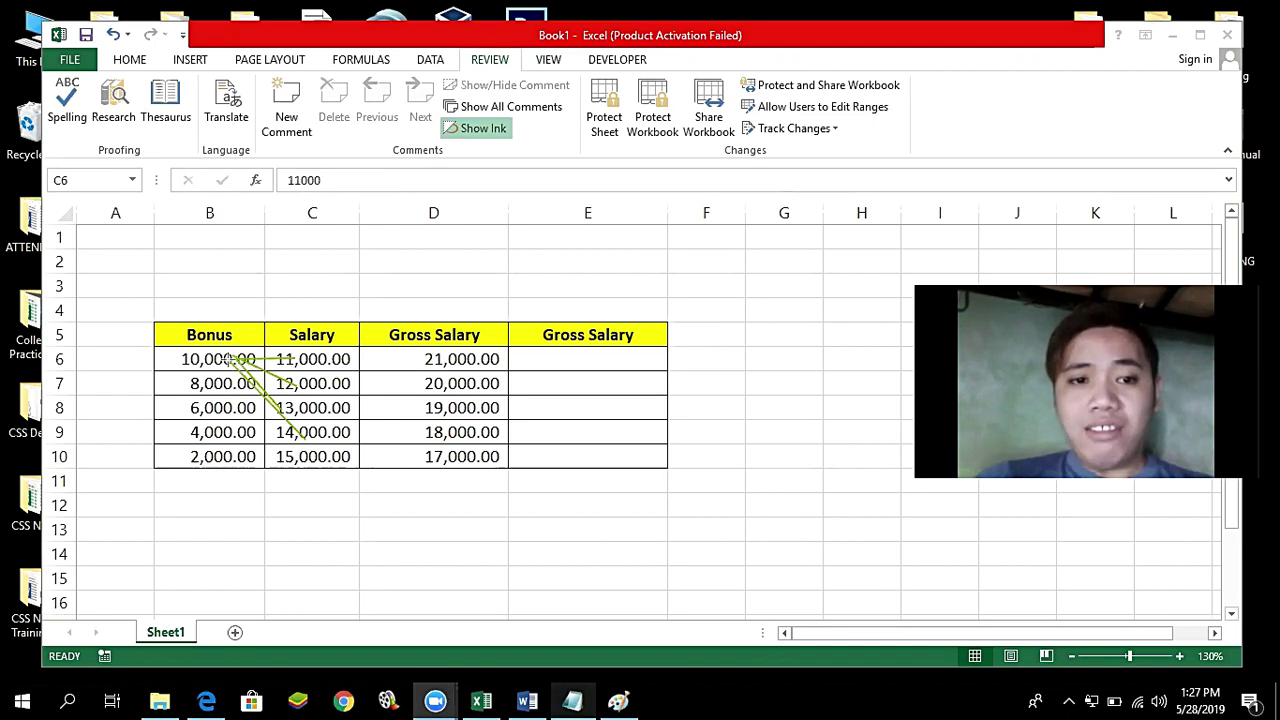
pyautogui.moveTo(256, 456)
pyautogui.mouseDown()
pyautogui.moveTo(238, 364)
pyautogui.moveTo(300, 452)
pyautogui.moveTo(262, 404)
pyautogui.moveTo(290, 456)
pyautogui.mouseUp()
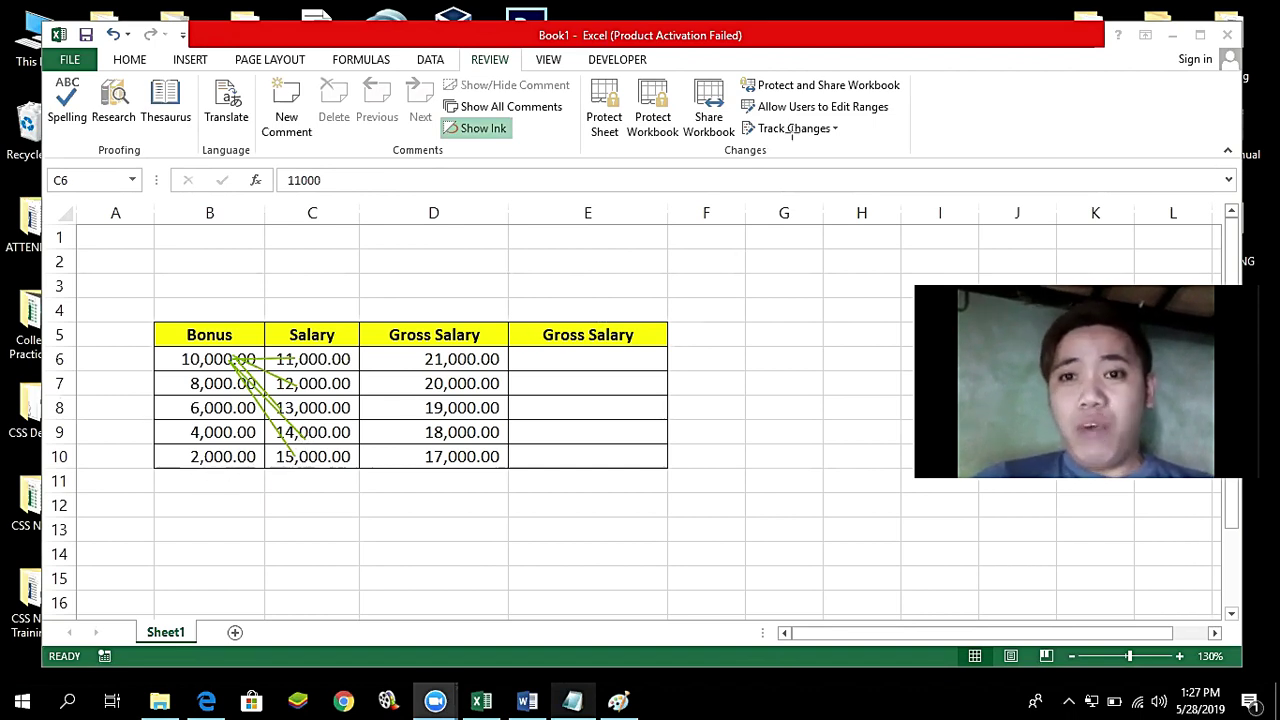
# Step: Undo the ink strokes and review the =B6+C6 and =B7+C7 formulas in D6 and D7
pyautogui.hotkey('ctrl', 'z')
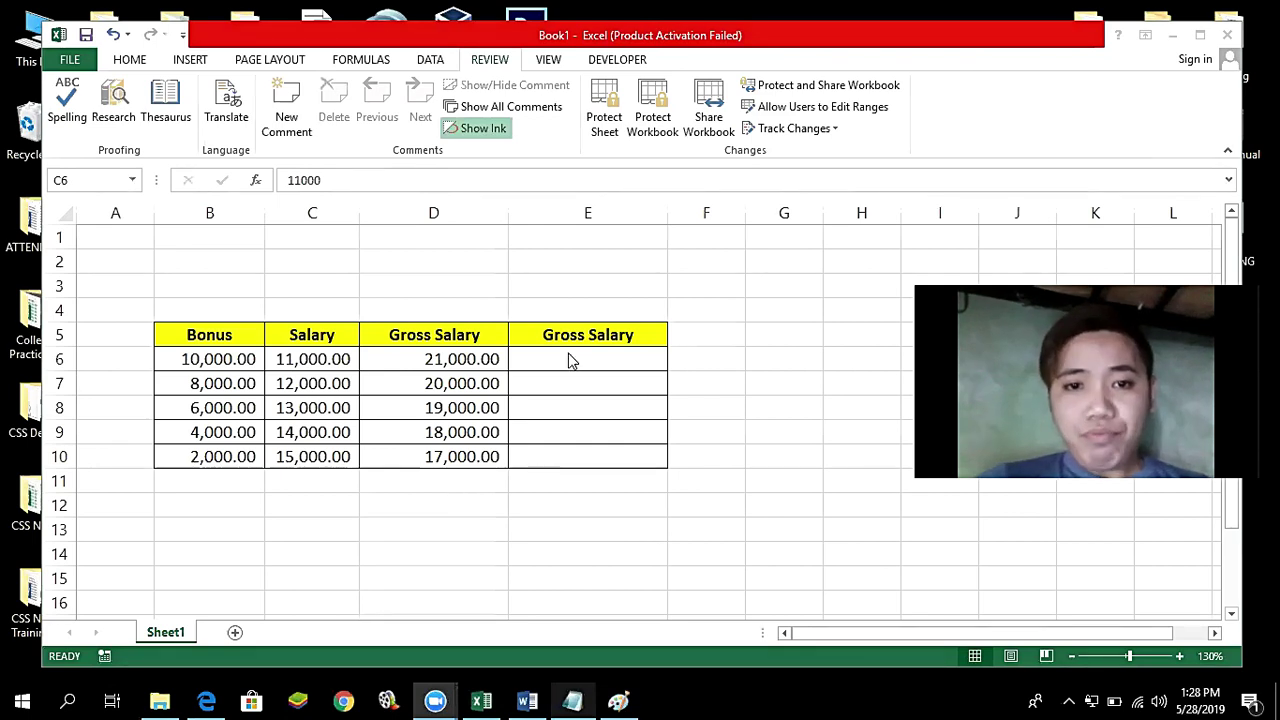
pyautogui.click(350, 364)
pyautogui.doubleClick(430, 352)
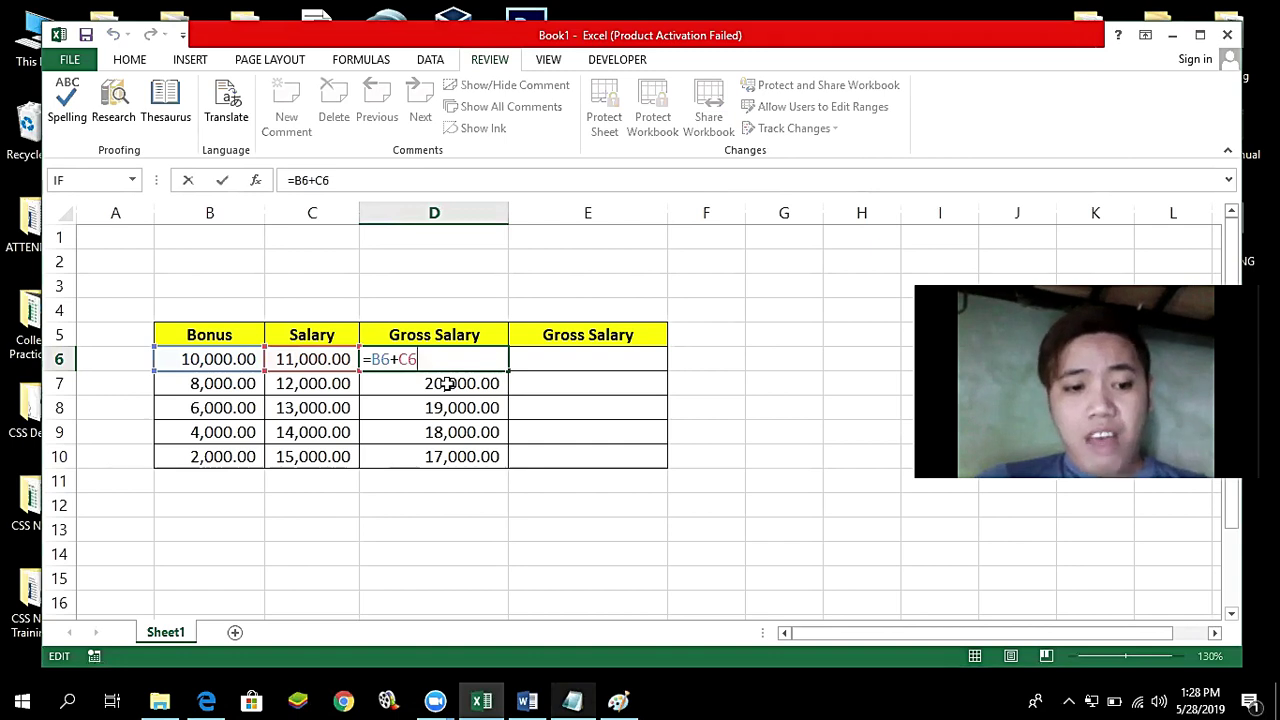
pyautogui.press('Return')
pyautogui.doubleClick(441, 383)
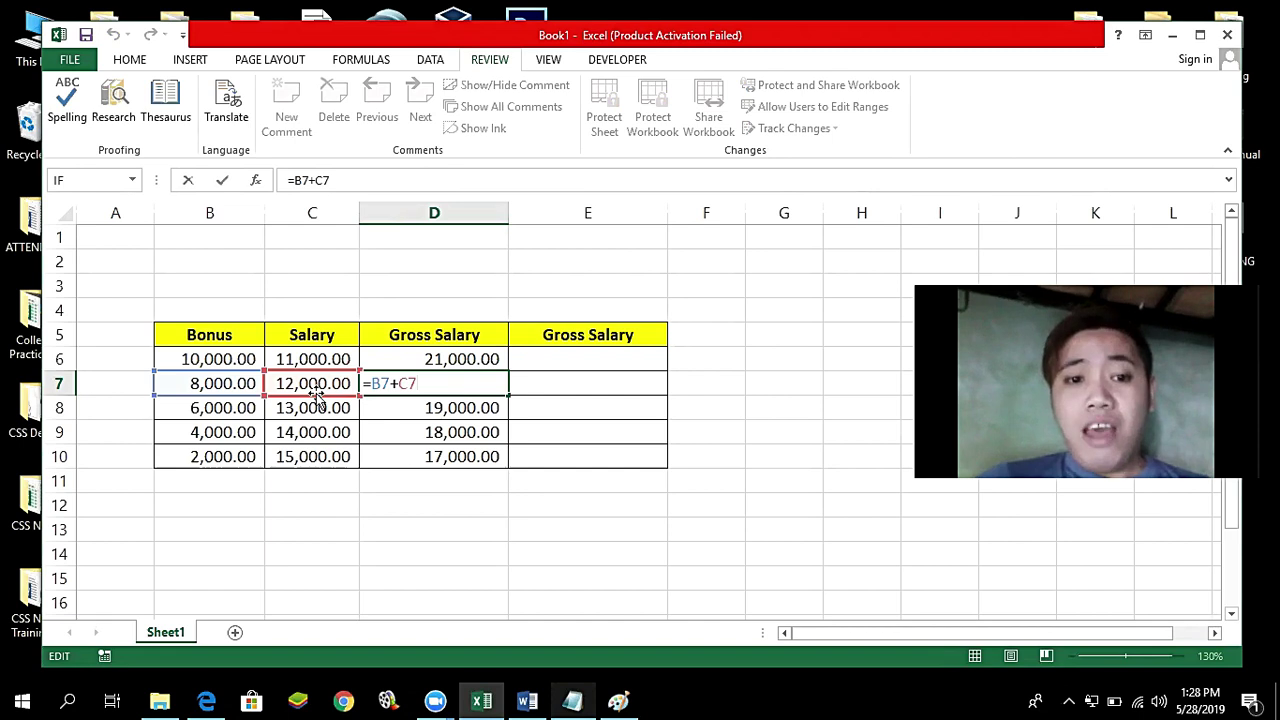
pyautogui.hotkey('ctrl', 'Return')
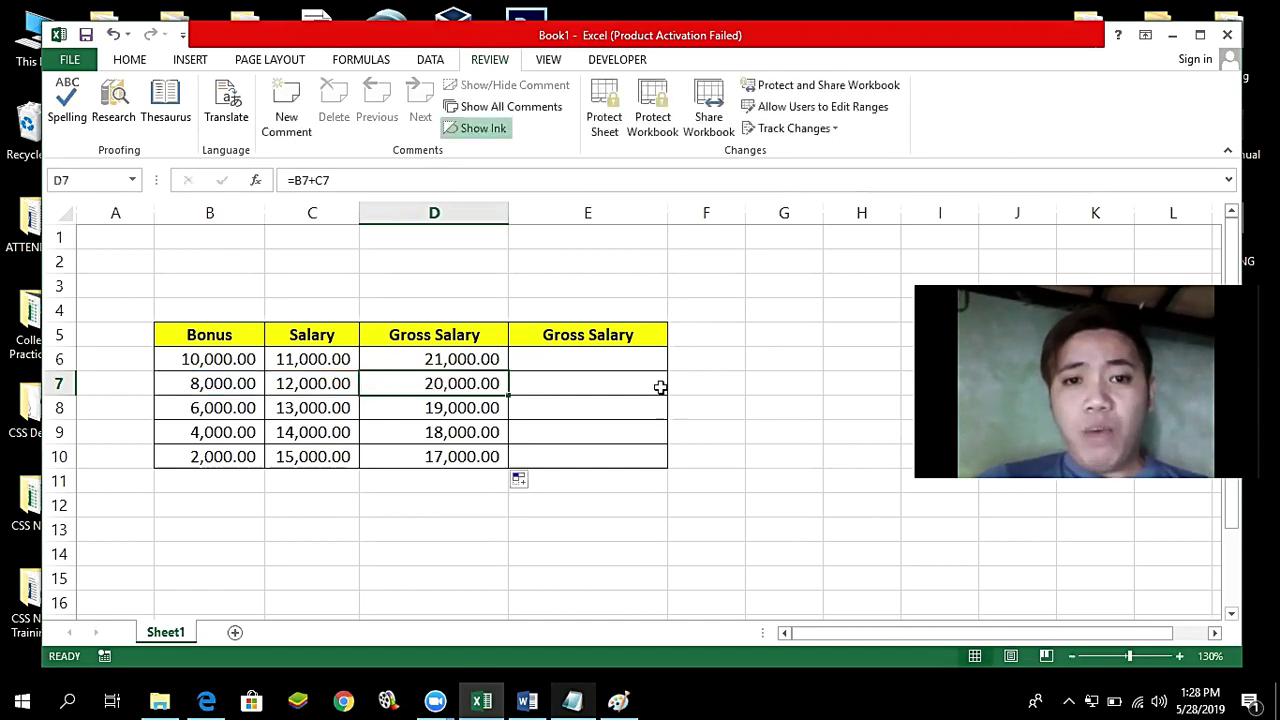
pyautogui.click(575, 364)
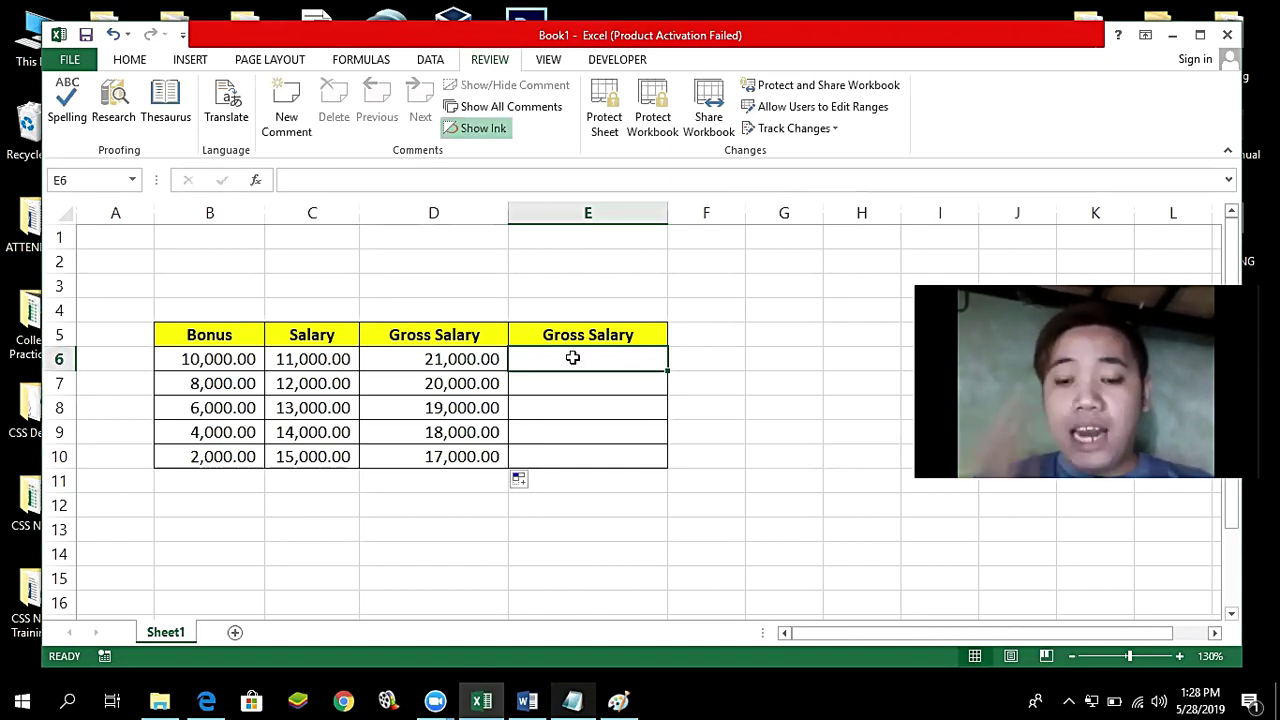
# Step: Enter =10000+C6 in E6 and fill it down to E10, giving 21,000.00–25,000.00
pyautogui.write('=')
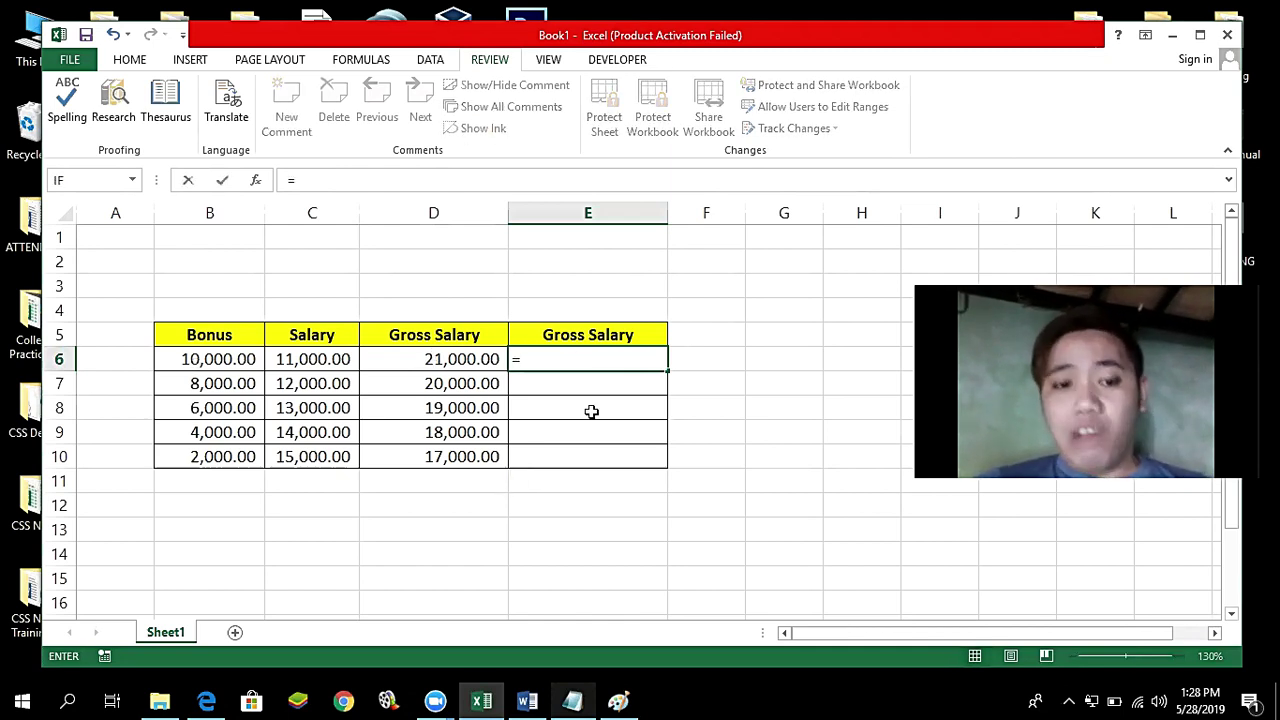
pyautogui.write('10')
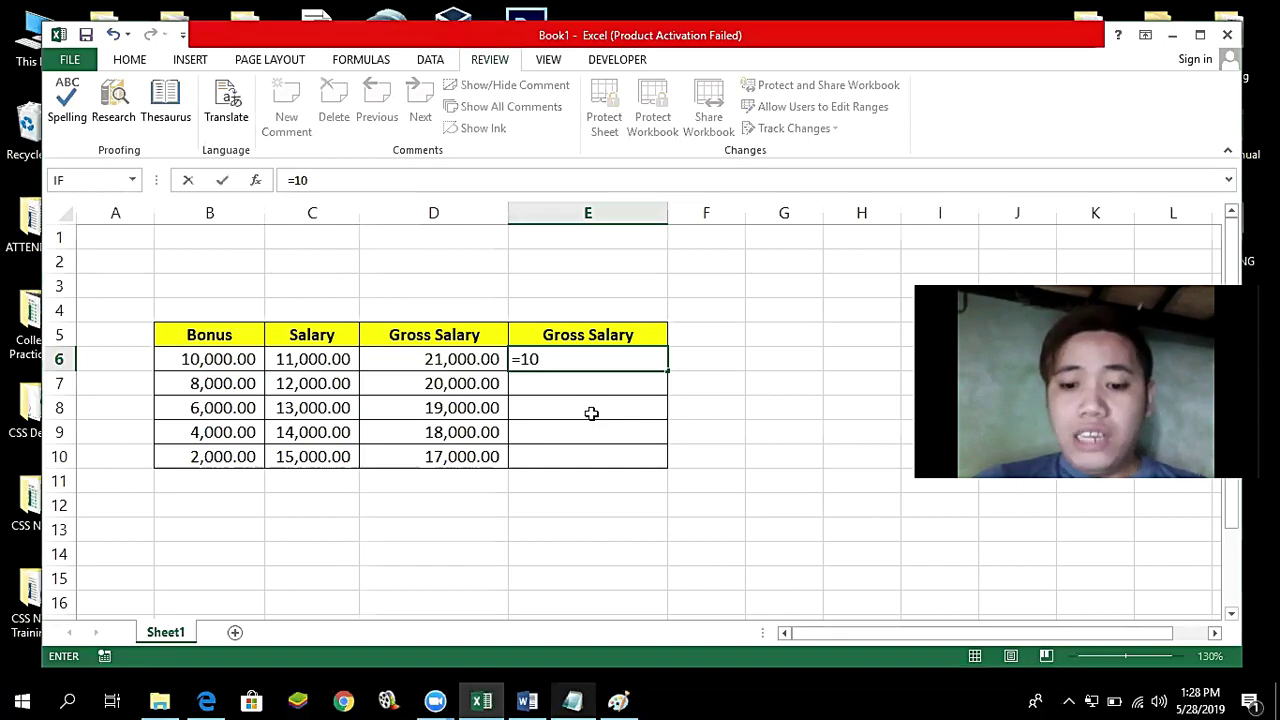
pyautogui.write('000')
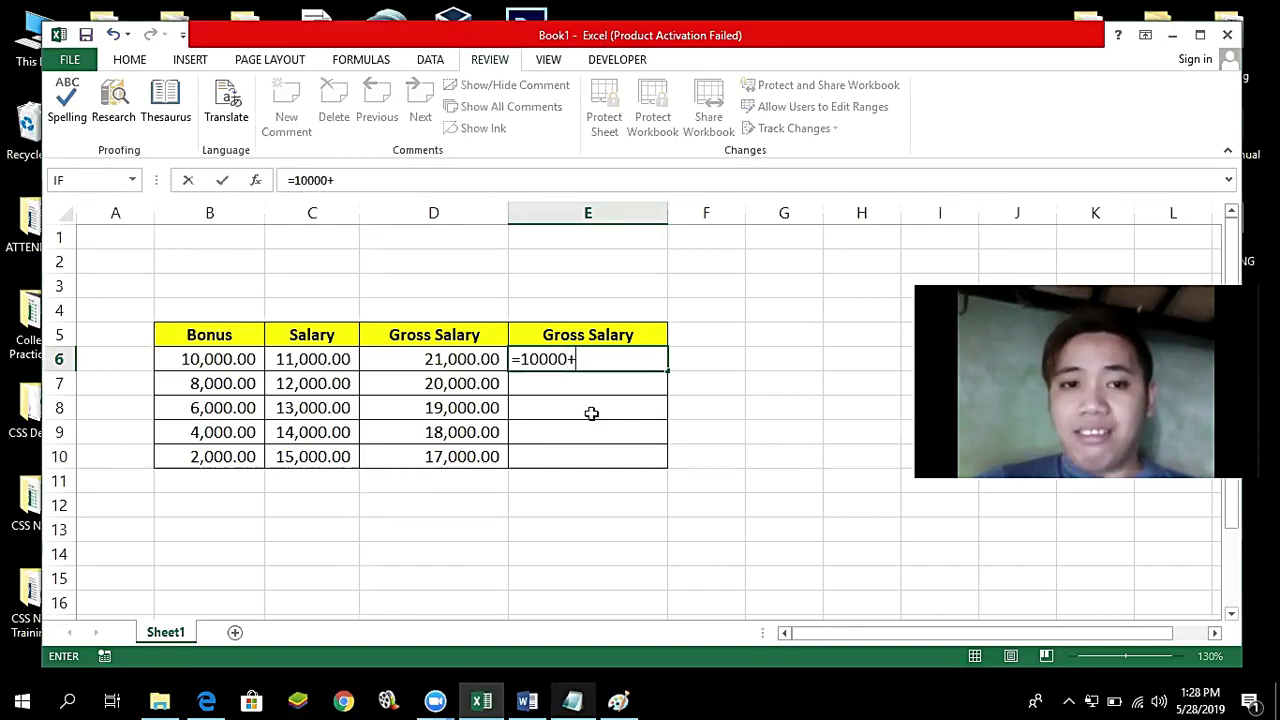
pyautogui.click(311, 362)
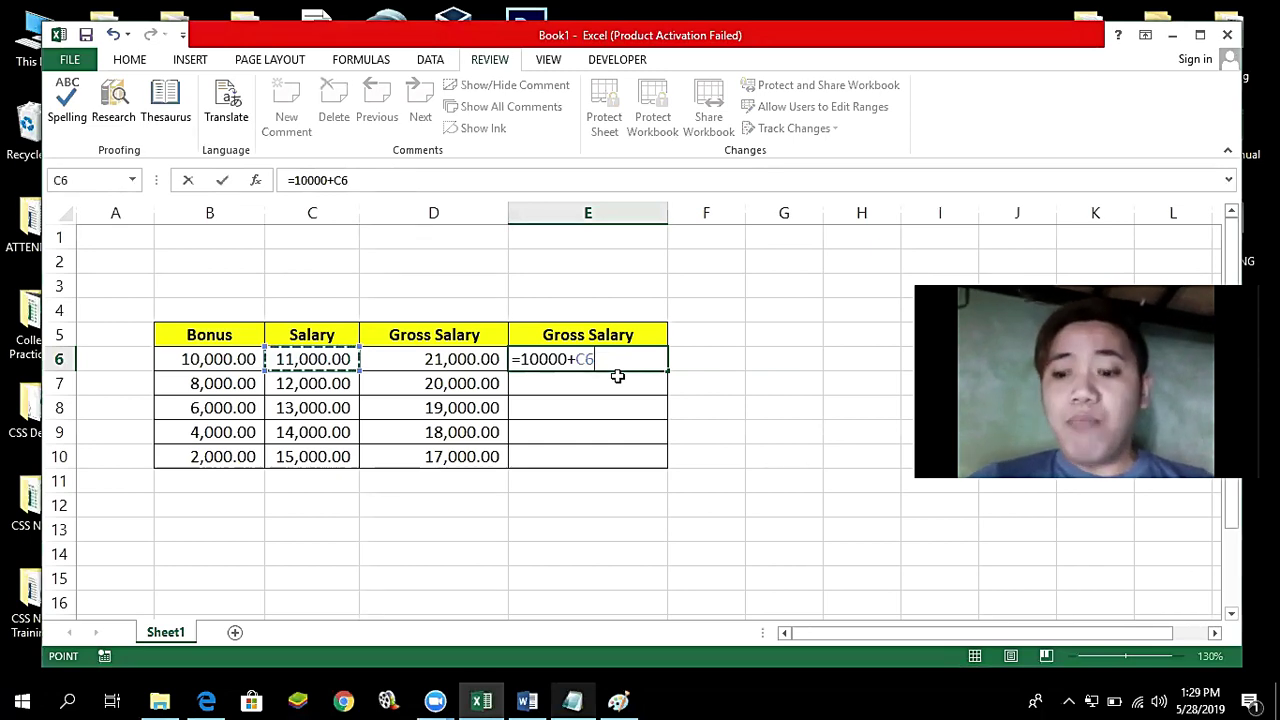
pyautogui.press('Return')
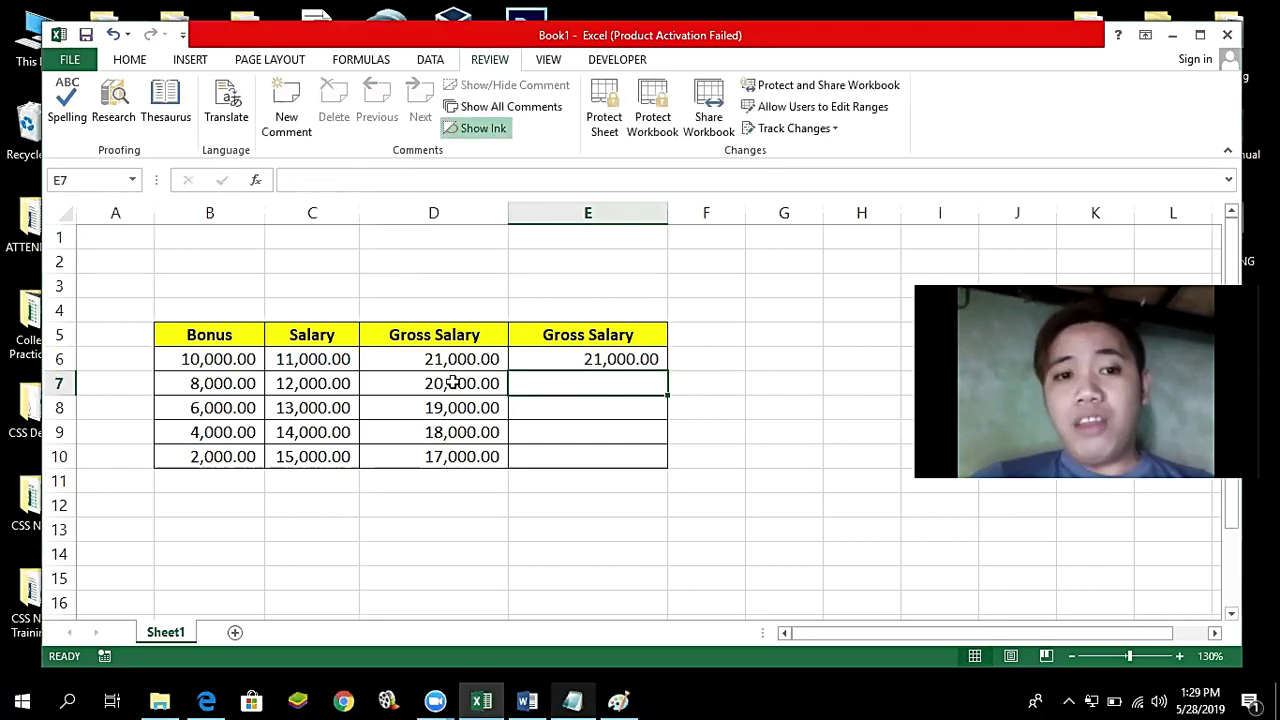
pyautogui.click(222, 360)
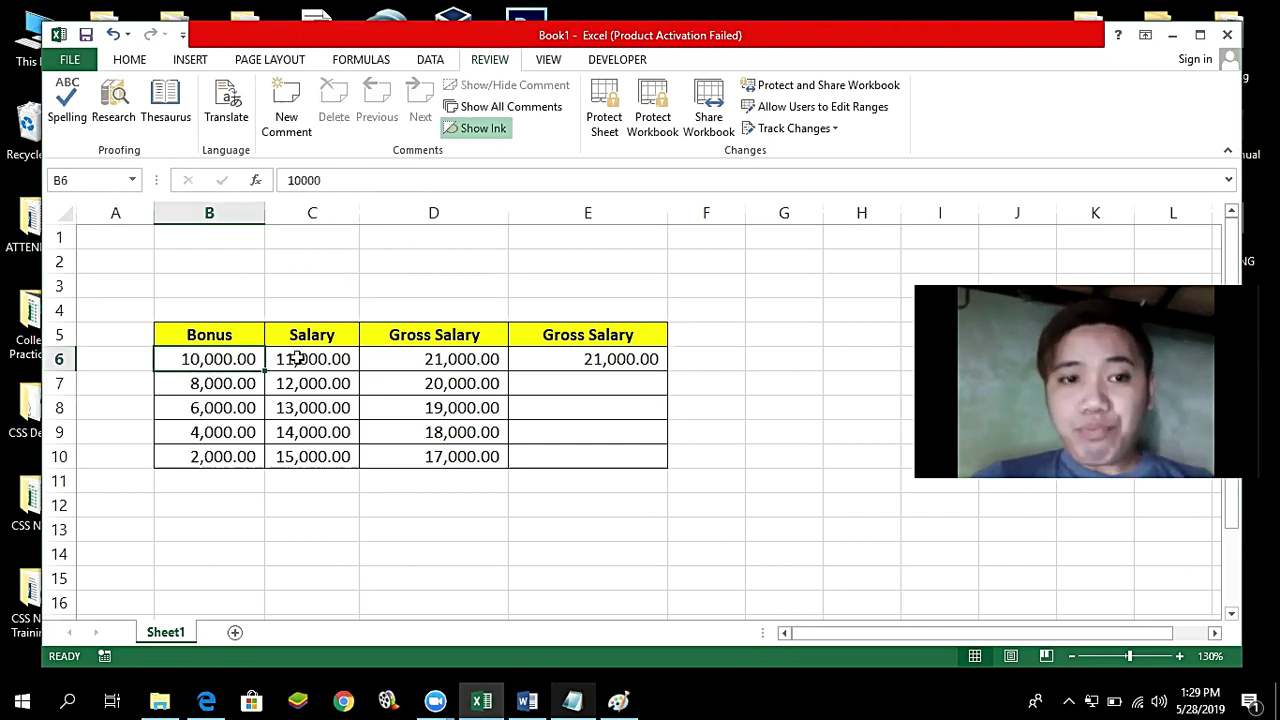
pyautogui.click(620, 362)
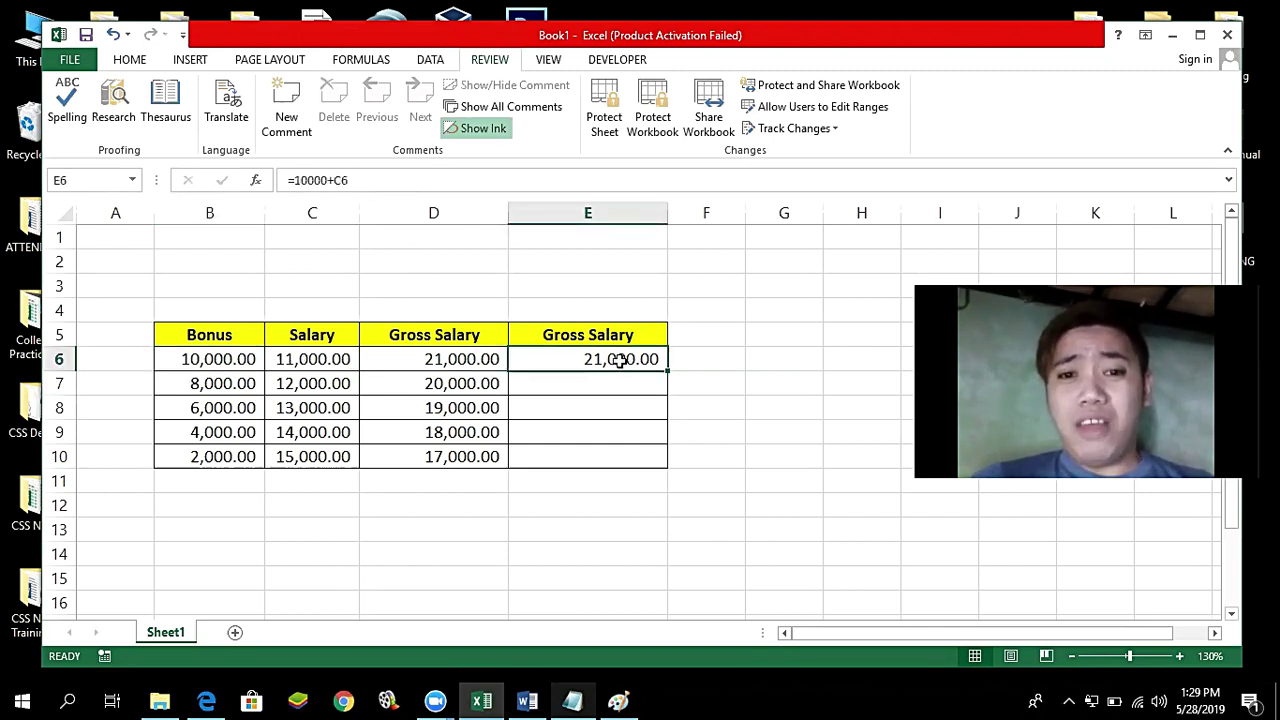
pyautogui.moveTo(667, 371); pyautogui.dragTo(657, 456)
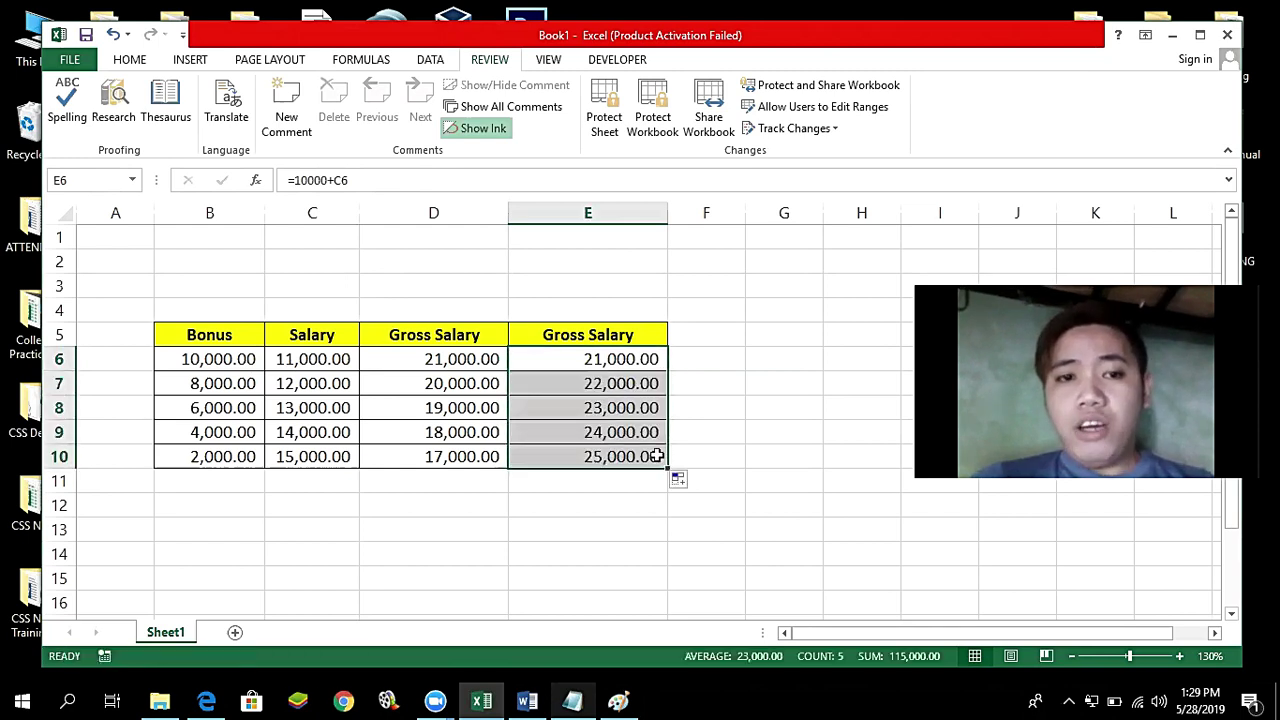
pyautogui.click(190, 361)
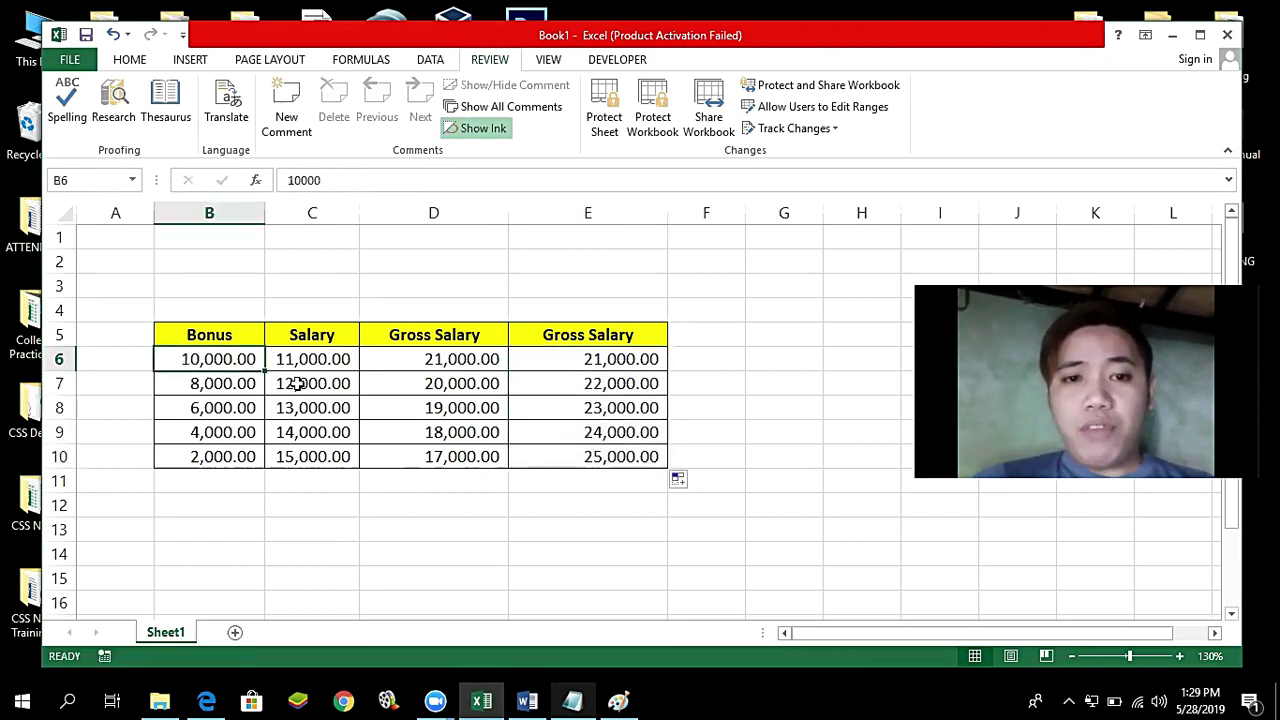
pyautogui.click(297, 383)
pyautogui.click(606, 382)
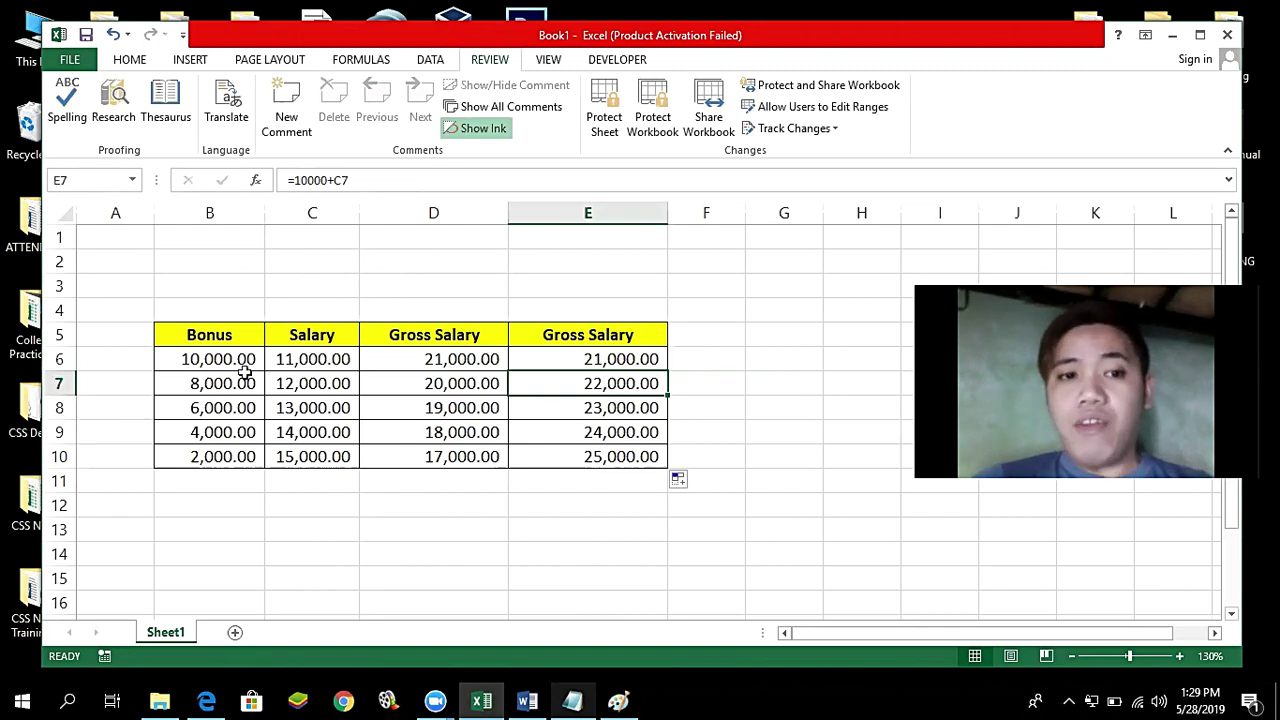
pyautogui.click(212, 357)
pyautogui.click(316, 406)
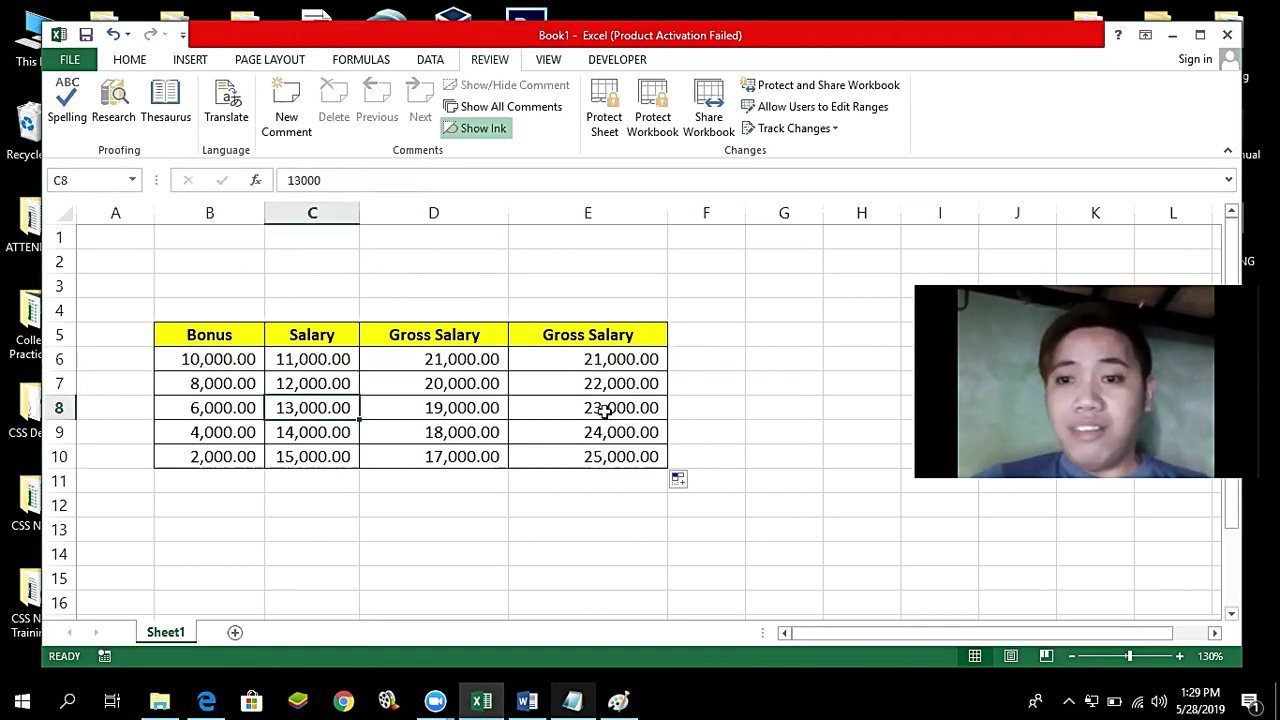
pyautogui.click(209, 358)
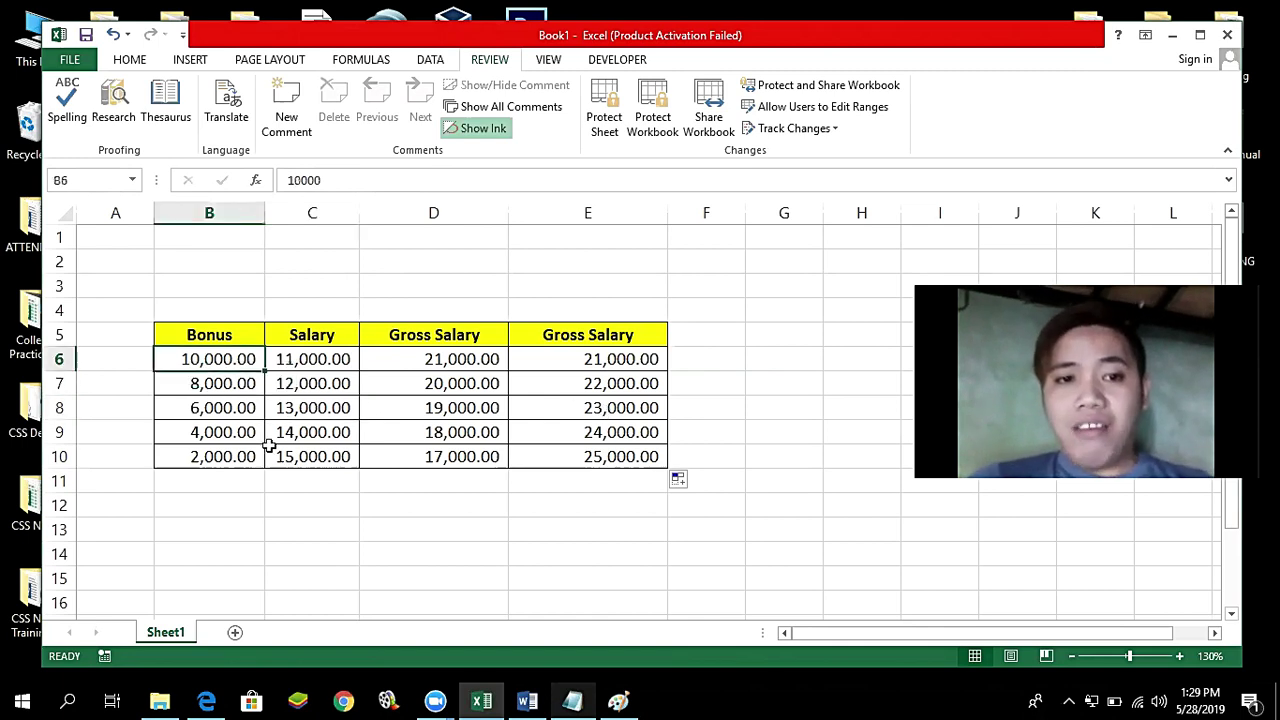
pyautogui.click(300, 434)
pyautogui.click(608, 434)
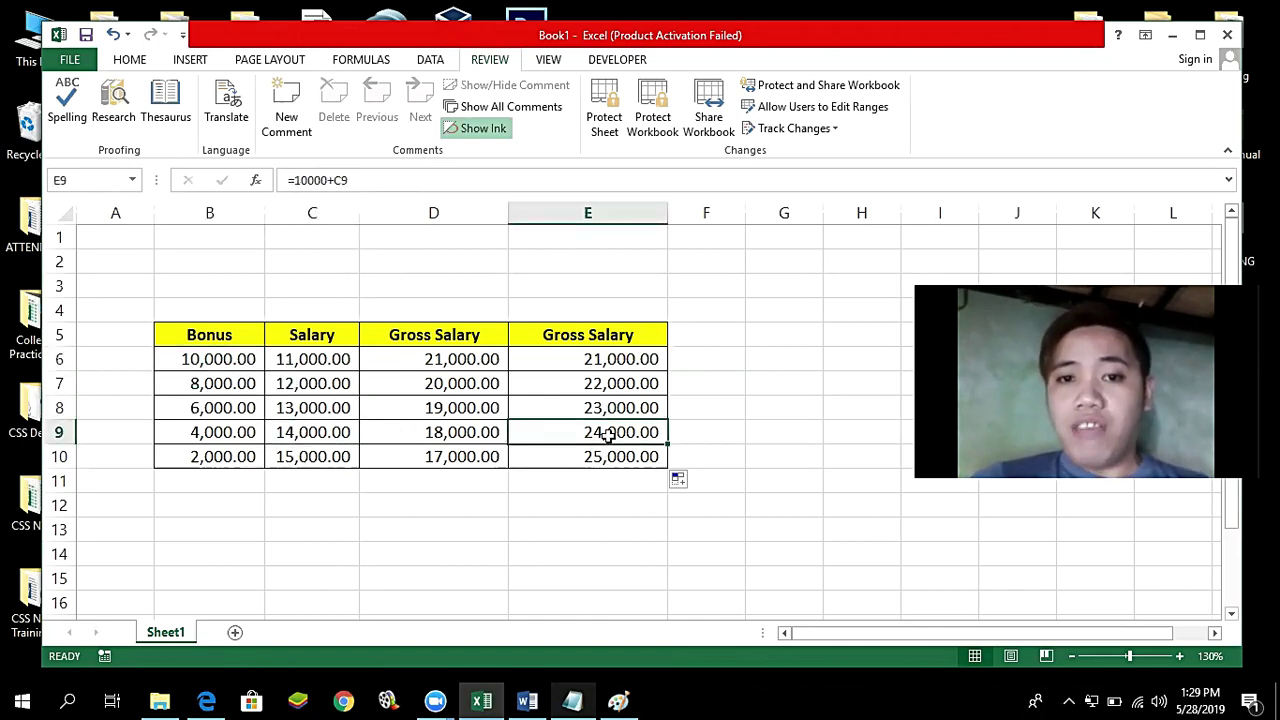
pyautogui.click(214, 368)
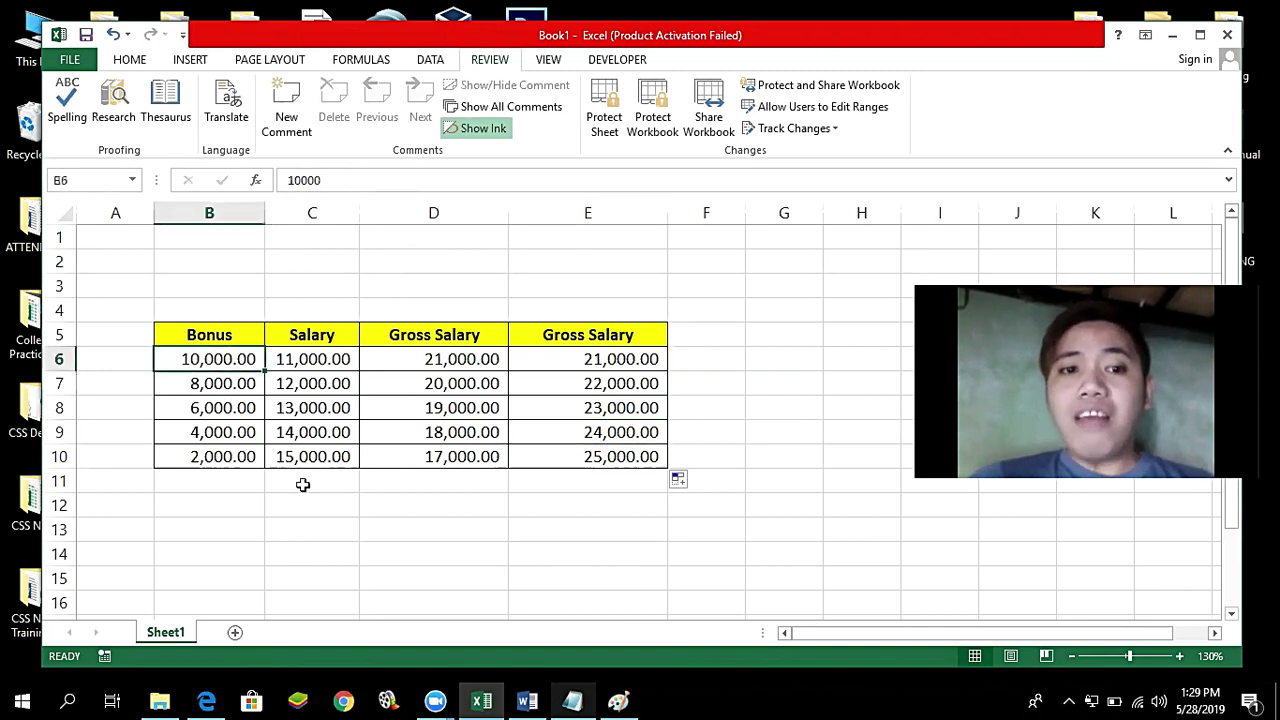
pyautogui.click(305, 456)
pyautogui.click(590, 462)
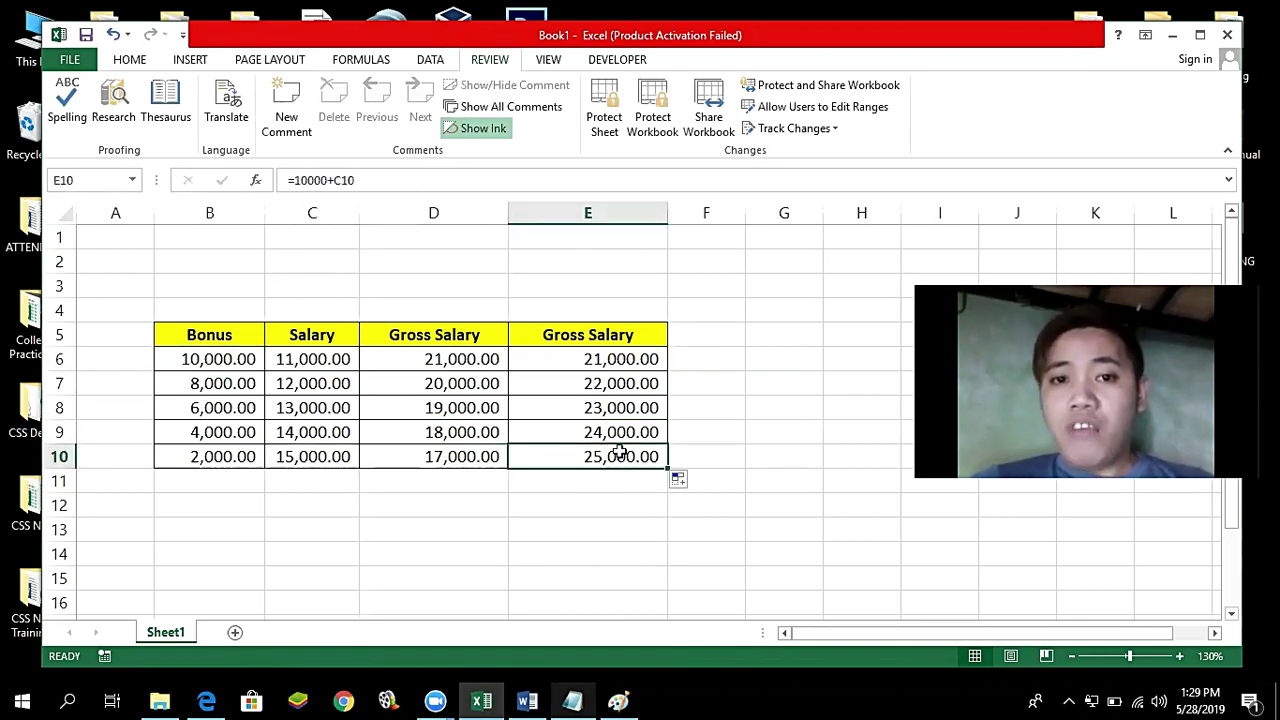
pyautogui.doubleClick(612, 362)
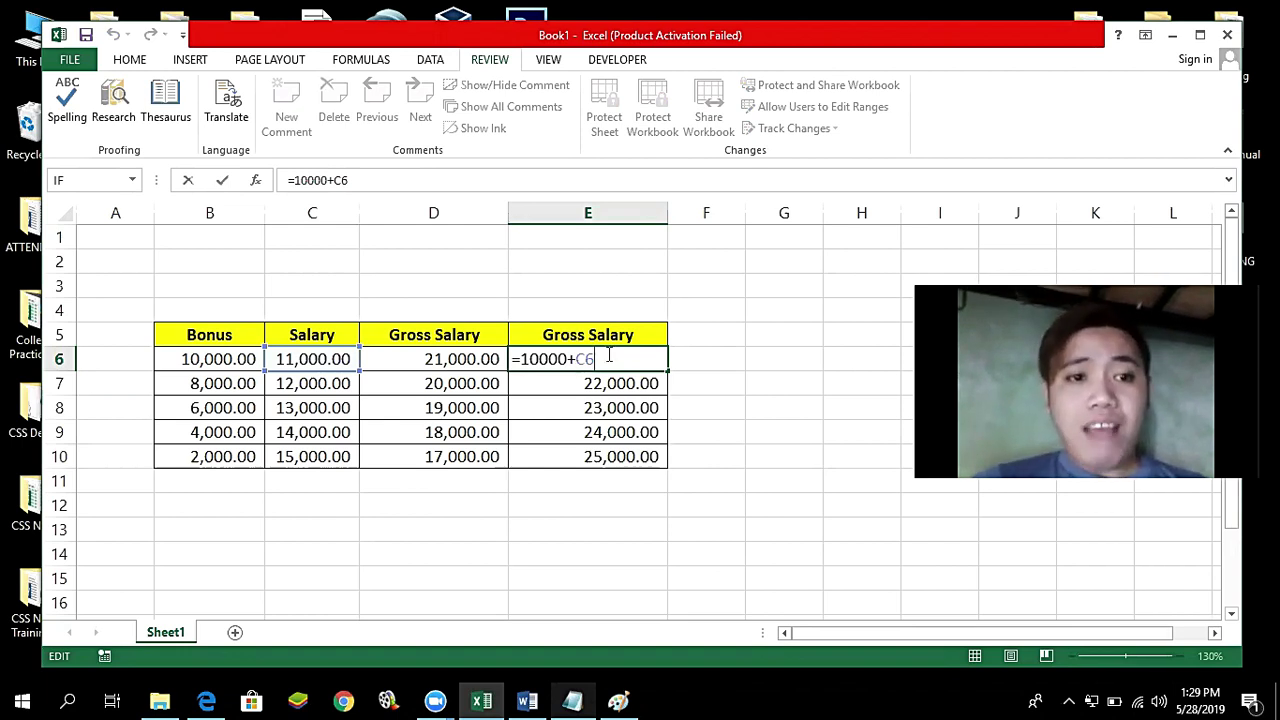
pyautogui.press('Return')
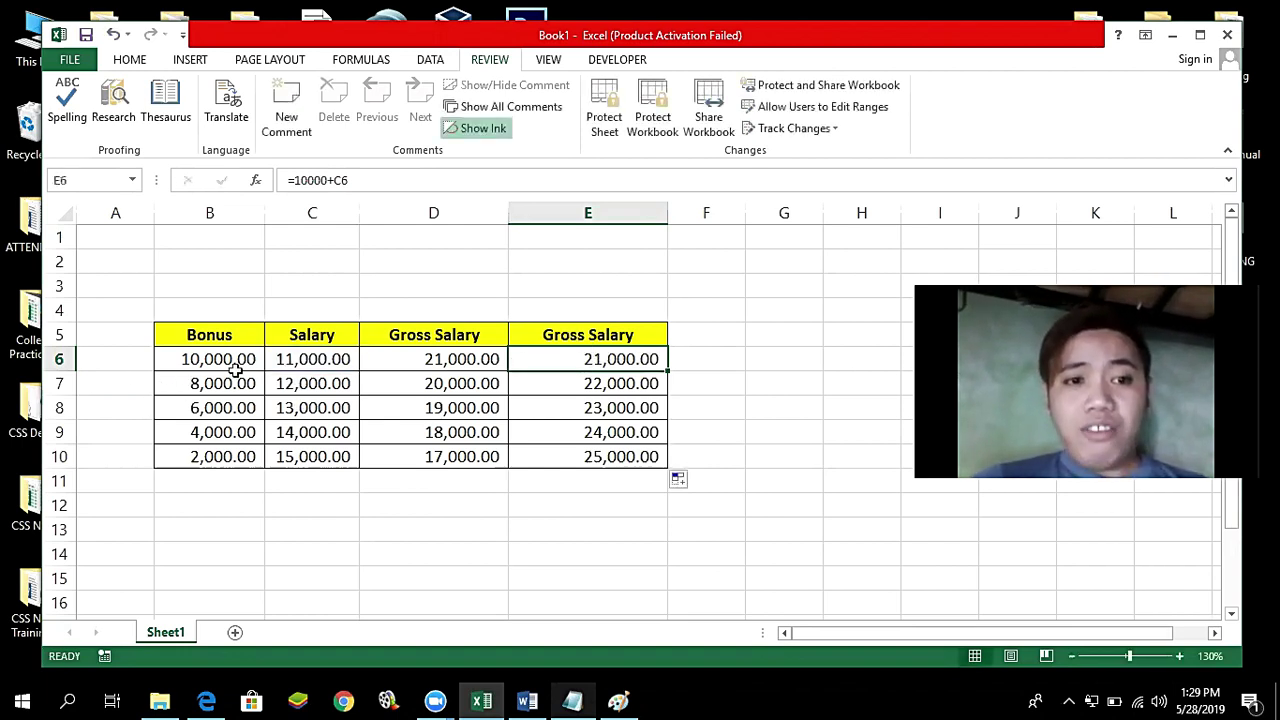
pyautogui.click(203, 366)
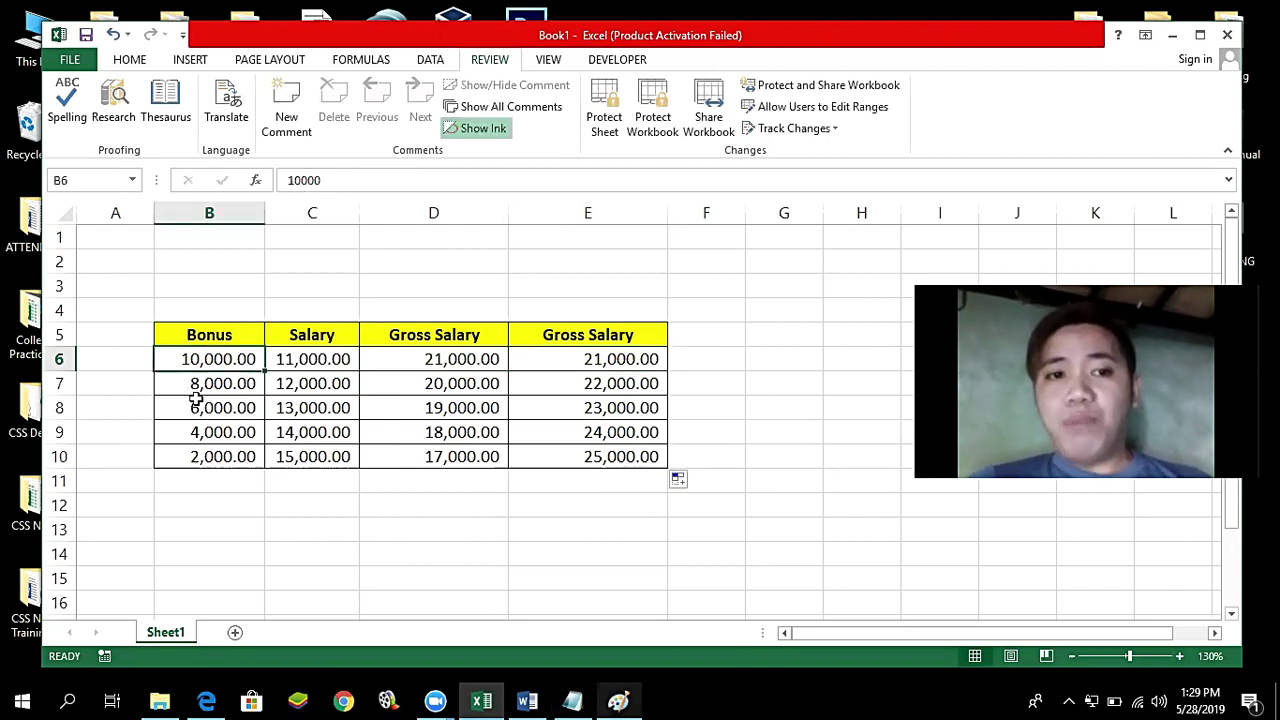
pyautogui.doubleClick(203, 361)
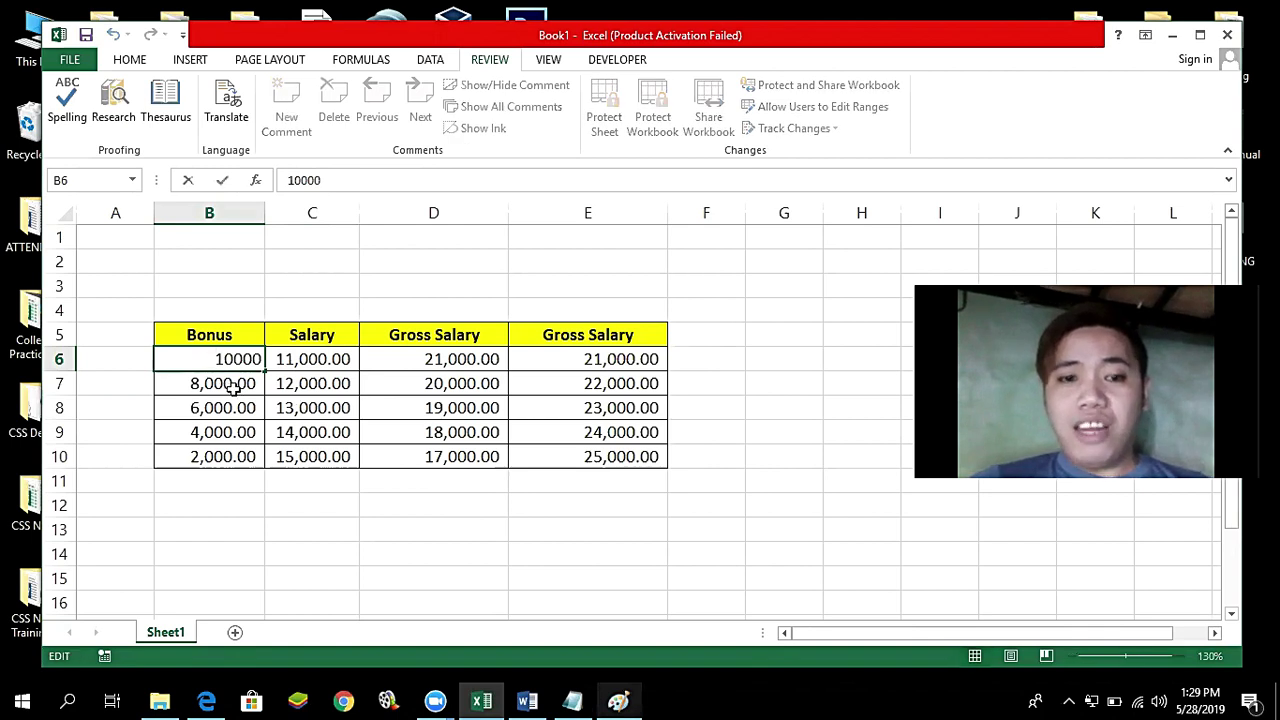
pyautogui.press('Right')
pyautogui.press('Right')
pyautogui.press('BackSpace')
pyautogui.press('BackSpace')
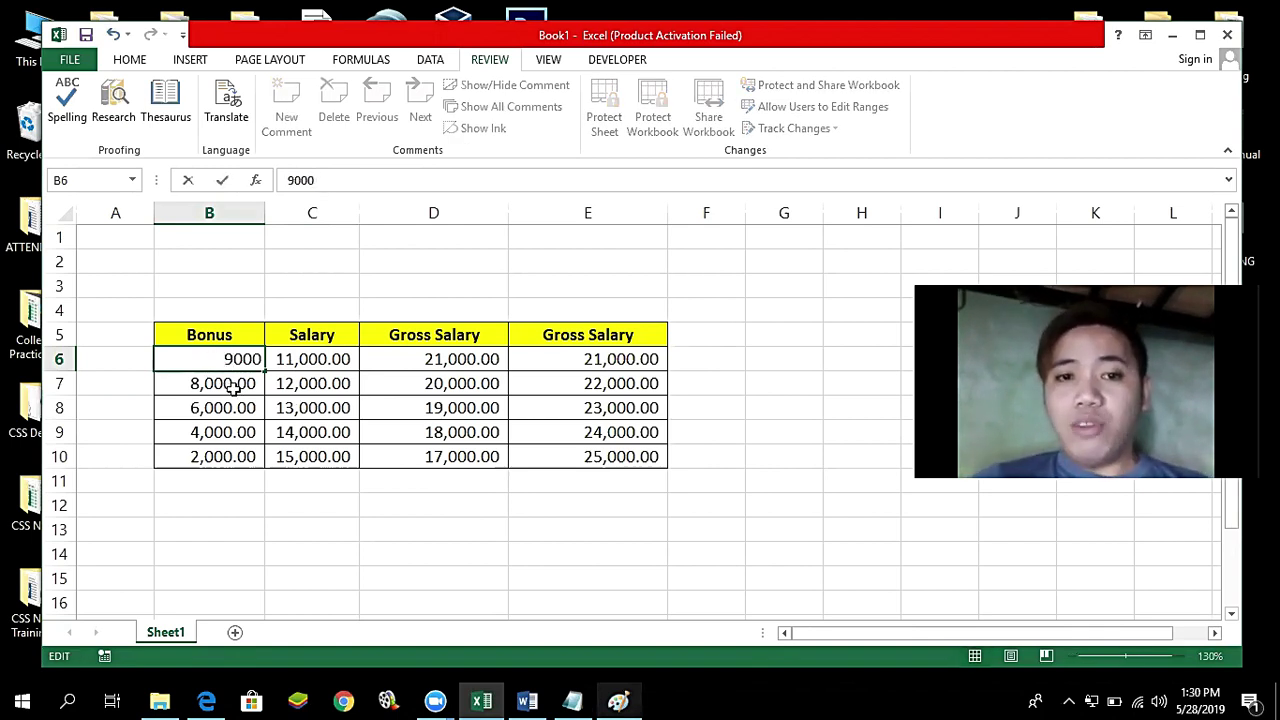
pyautogui.click(232, 390)
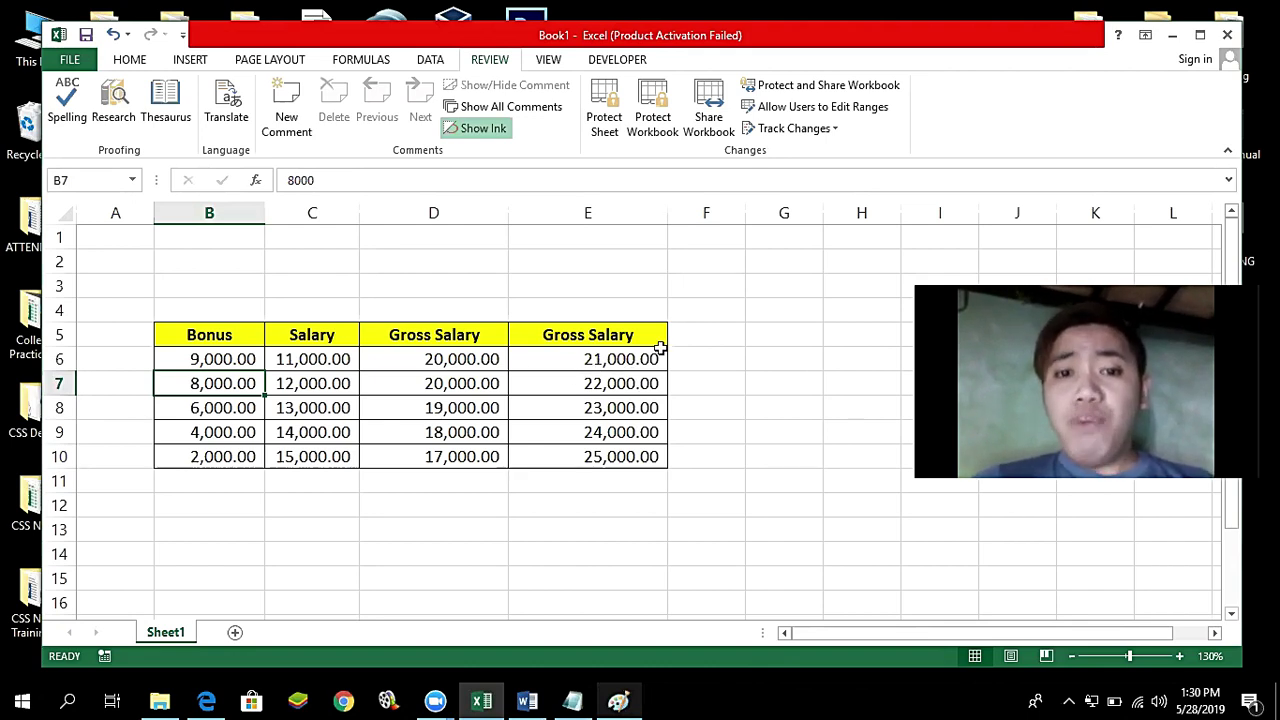
pyautogui.click(209, 358)
# Step: Change E6 to =9000+C6 and fill it down to E10, giving 20,000.00–24,000.00
pyautogui.click(588, 358)
pyautogui.doubleClick(537, 358)
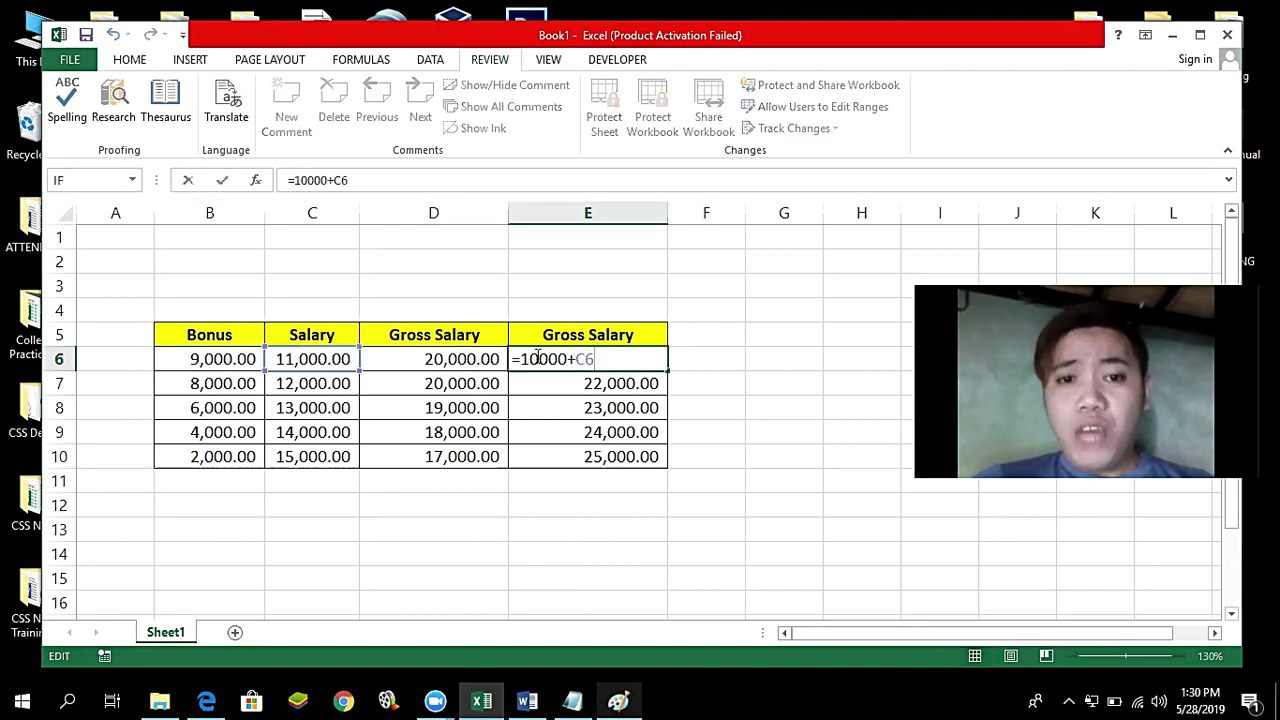
pyautogui.press('BackSpace')
pyautogui.press('BackSpace')
pyautogui.write('9\\')
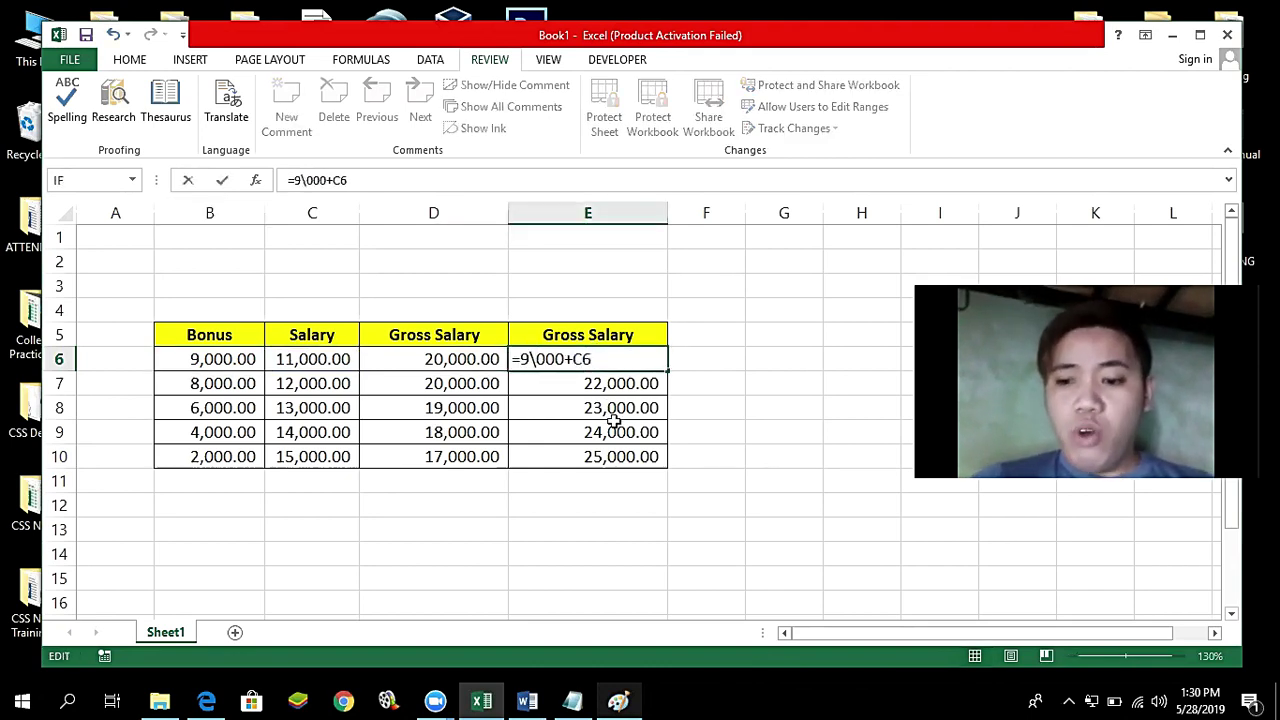
pyautogui.press('Return')
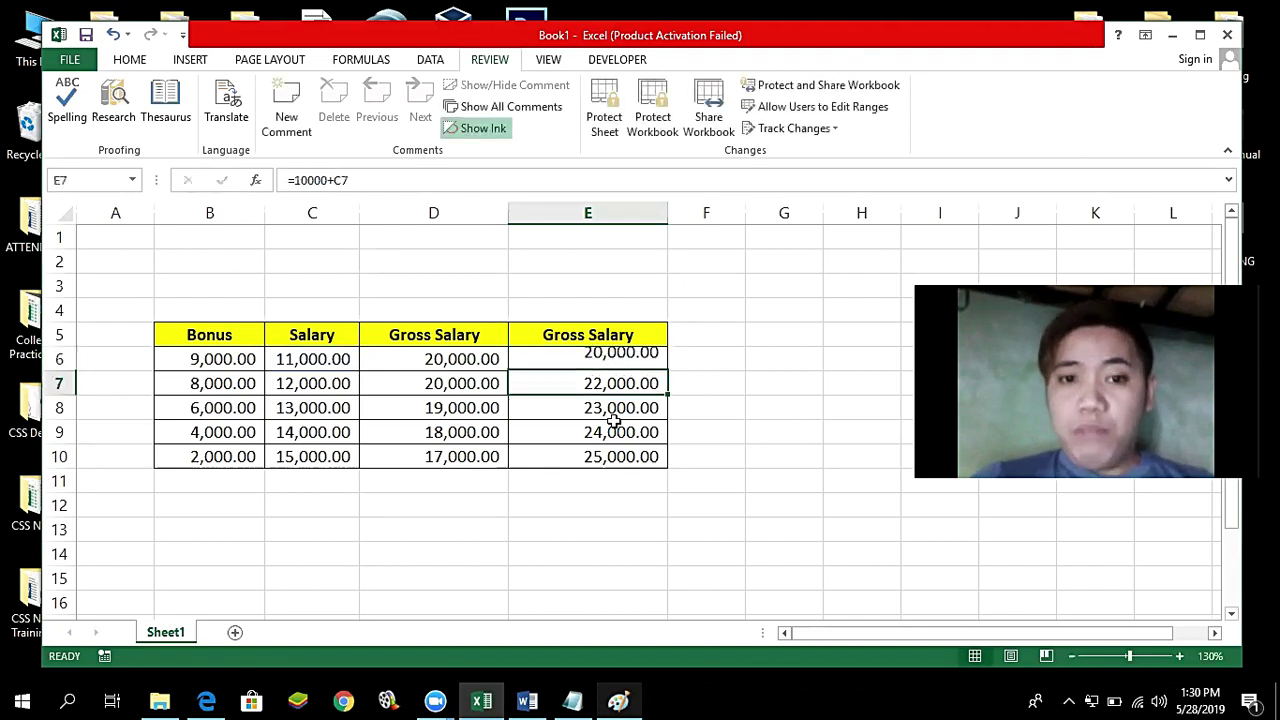
pyautogui.click(630, 359)
pyautogui.moveTo(668, 370); pyautogui.dragTo(670, 470)
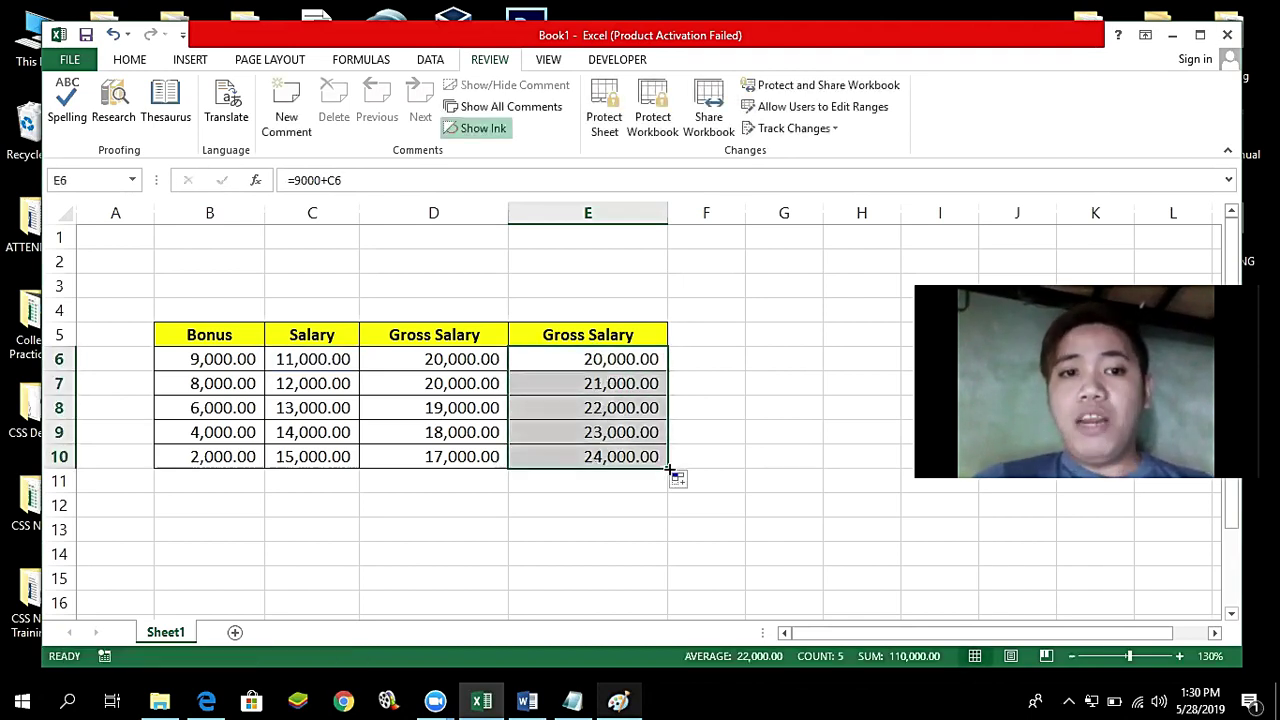
pyautogui.click(192, 359)
# Step: Change the first bonus in B6 to 10000
pyautogui.doubleClick(228, 359)
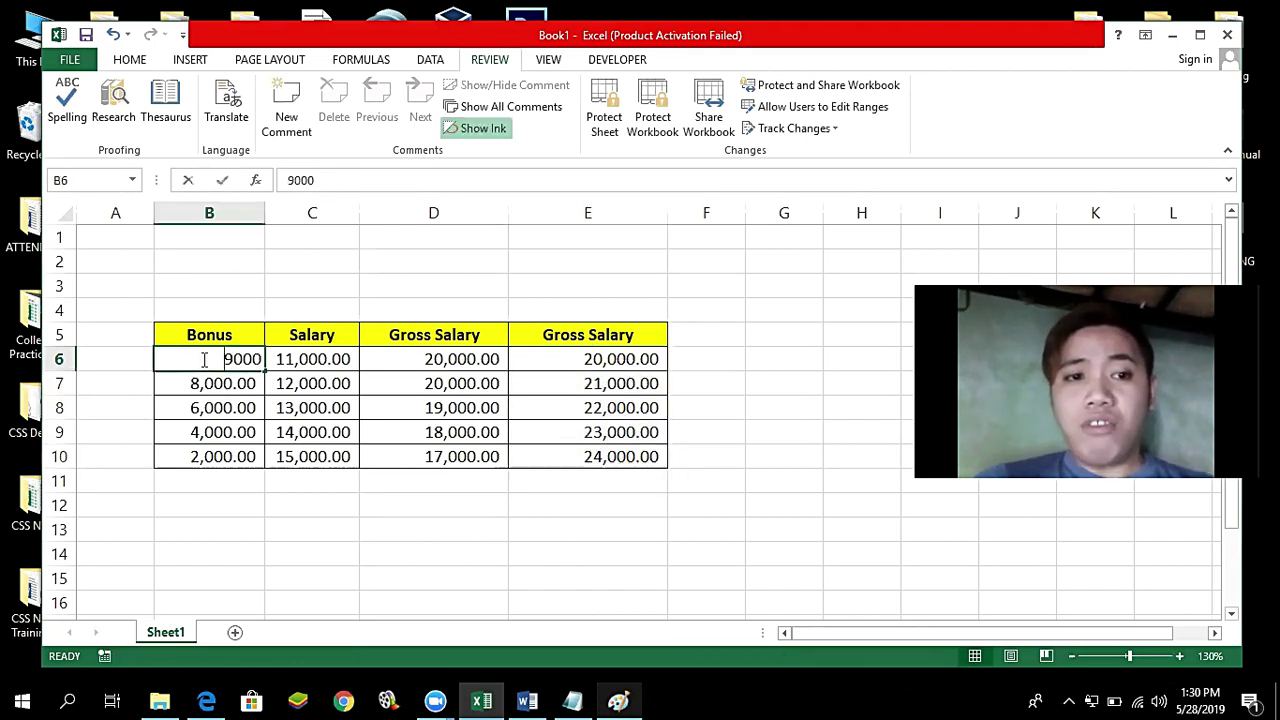
pyautogui.press('BackSpace')
pyautogui.write('10')
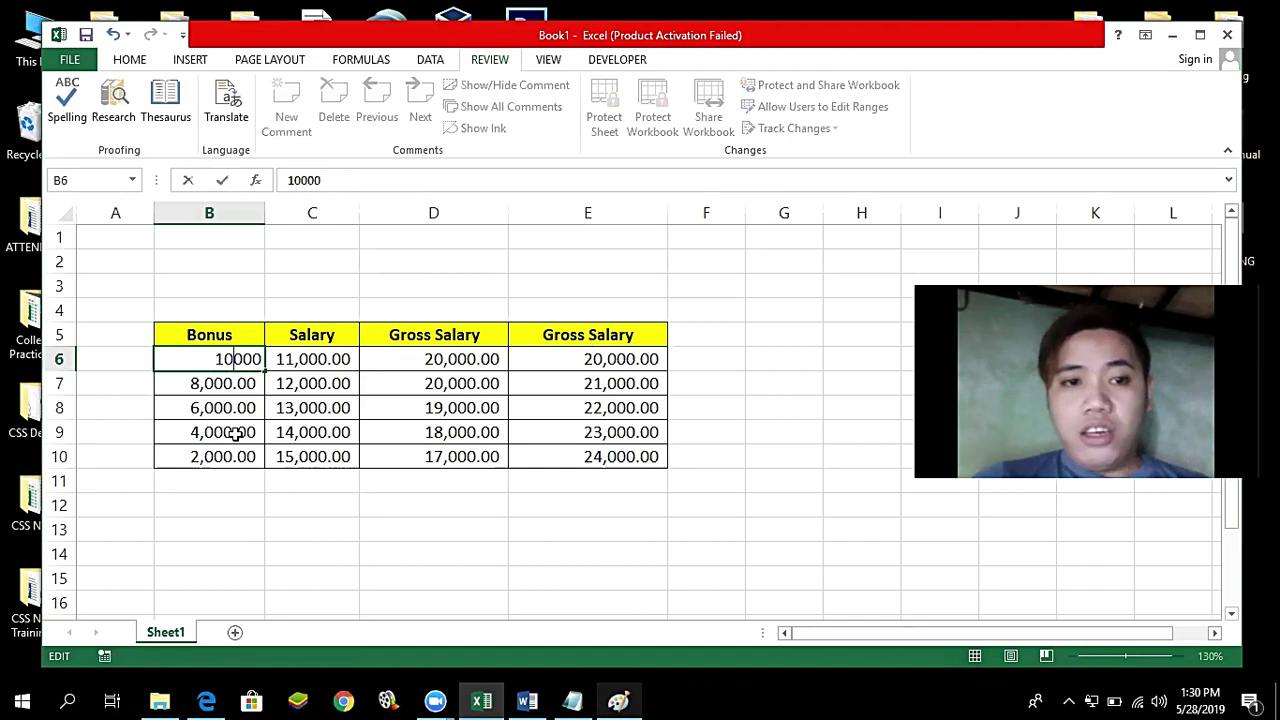
pyautogui.press('Return')
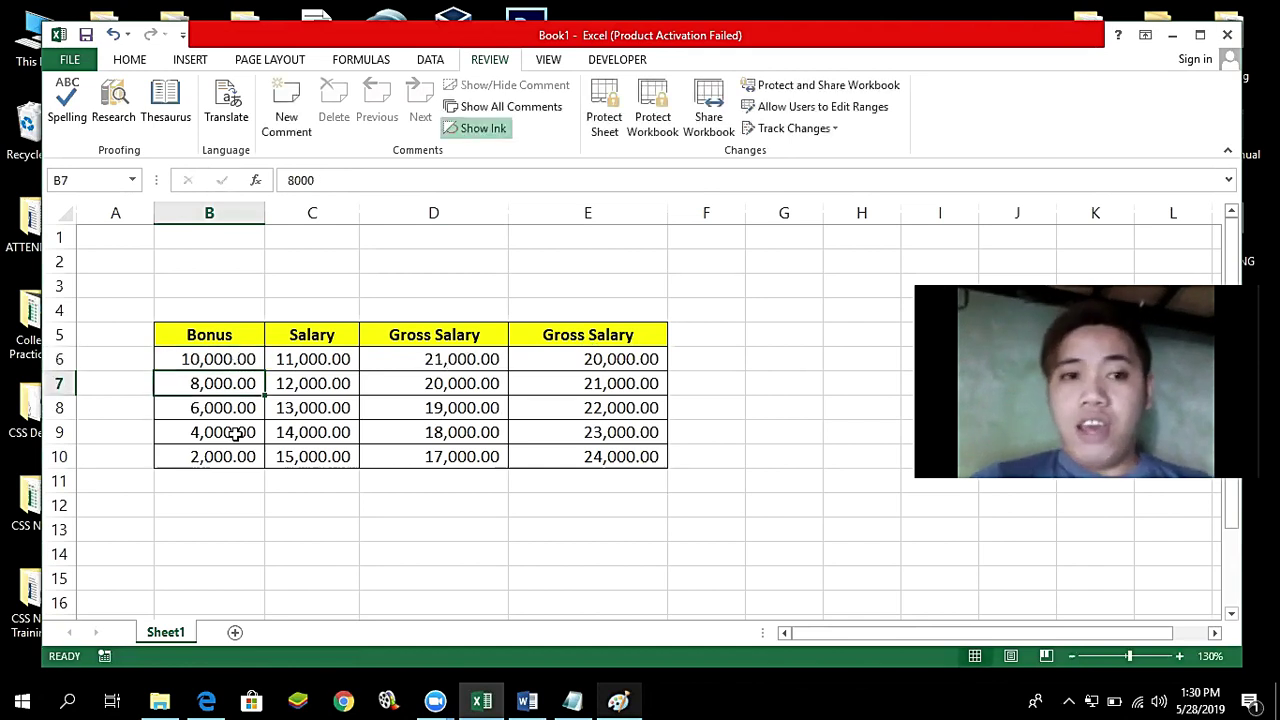
# Step: Restore E6 to =10000+C6 and refill it down to E10
pyautogui.doubleClick(605, 358)
pyautogui.click(533, 360)
pyautogui.press('BackSpace')
pyautogui.write('10000+C6')
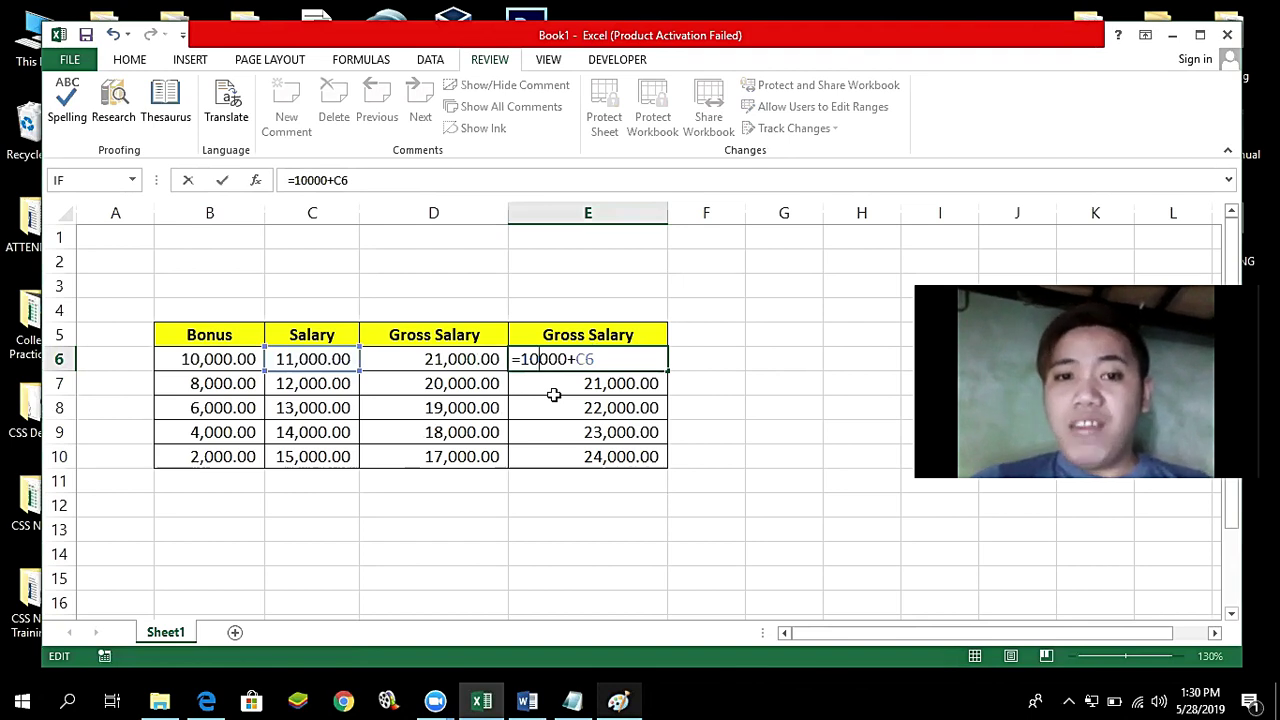
pyautogui.press('Return')
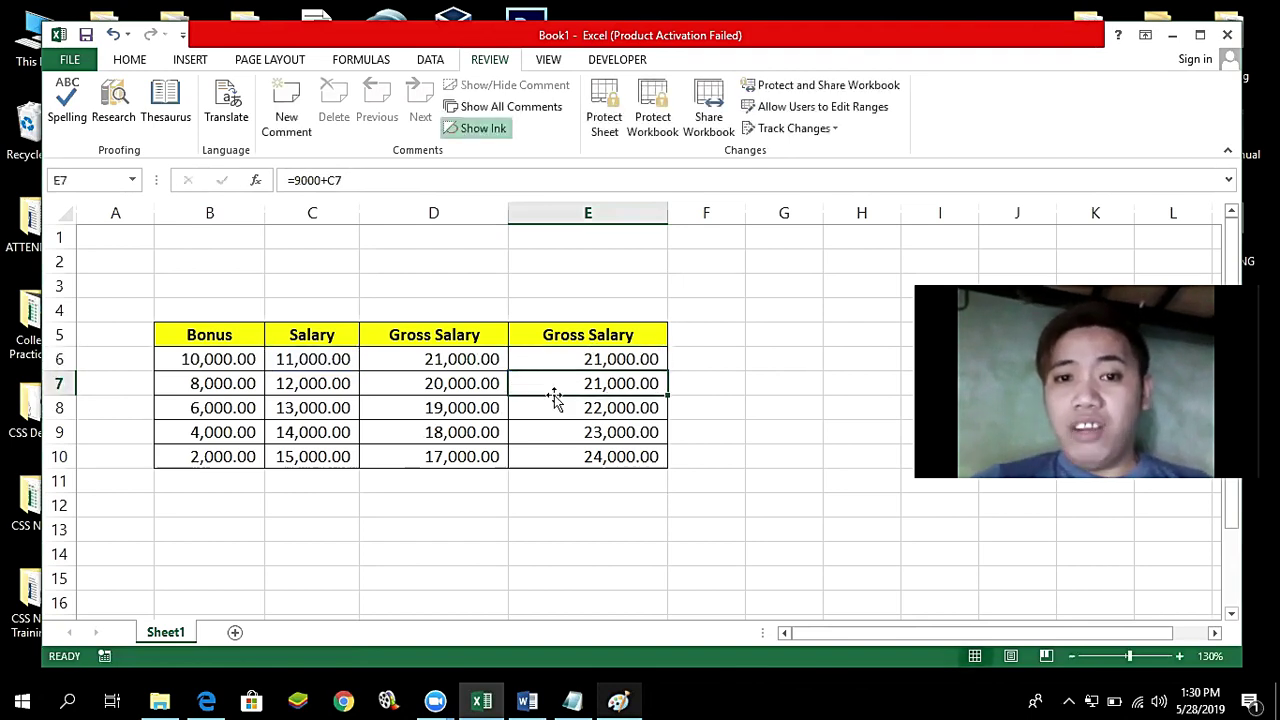
pyautogui.click(630, 352)
pyautogui.moveTo(667, 371); pyautogui.dragTo(668, 460)
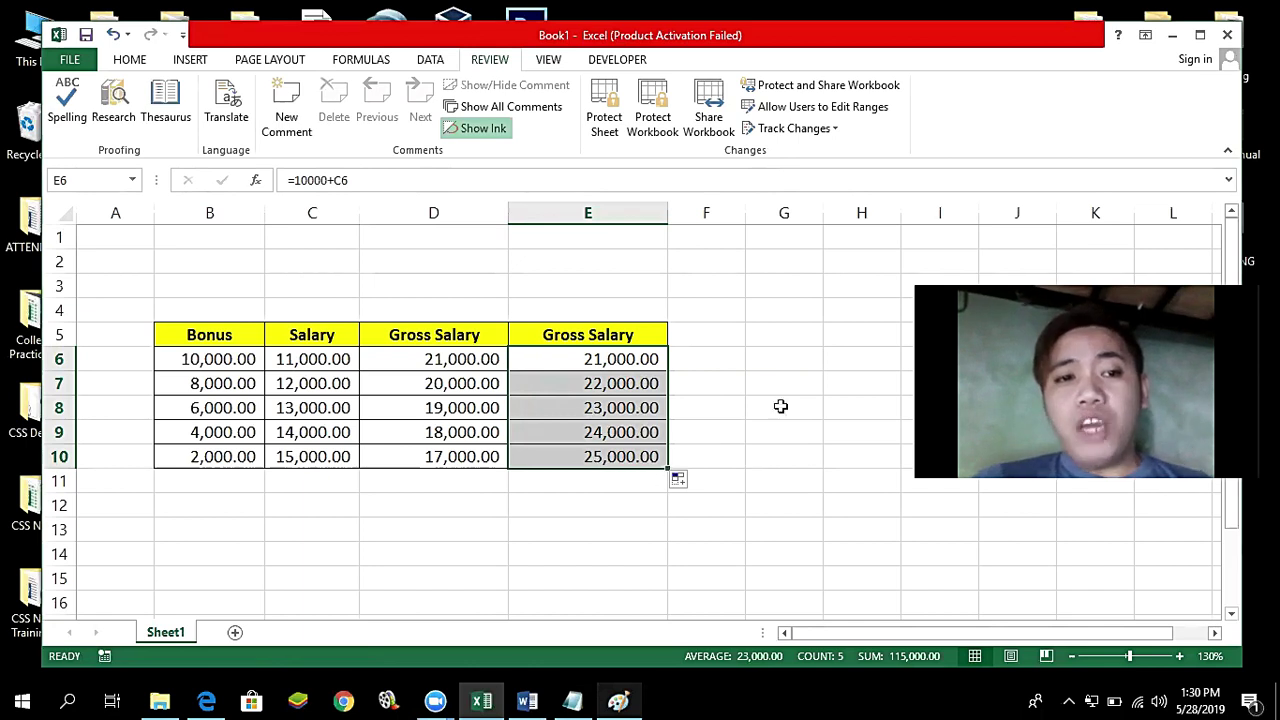
pyautogui.click(214, 355)
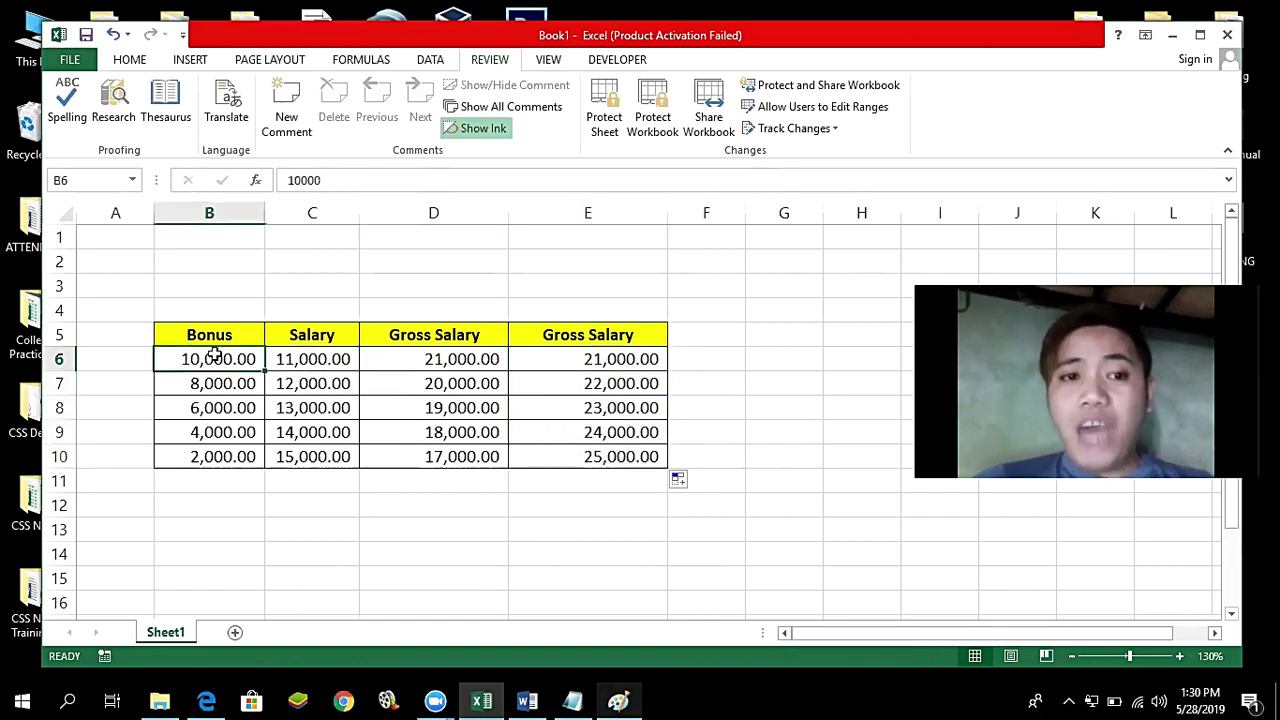
pyautogui.click(580, 357)
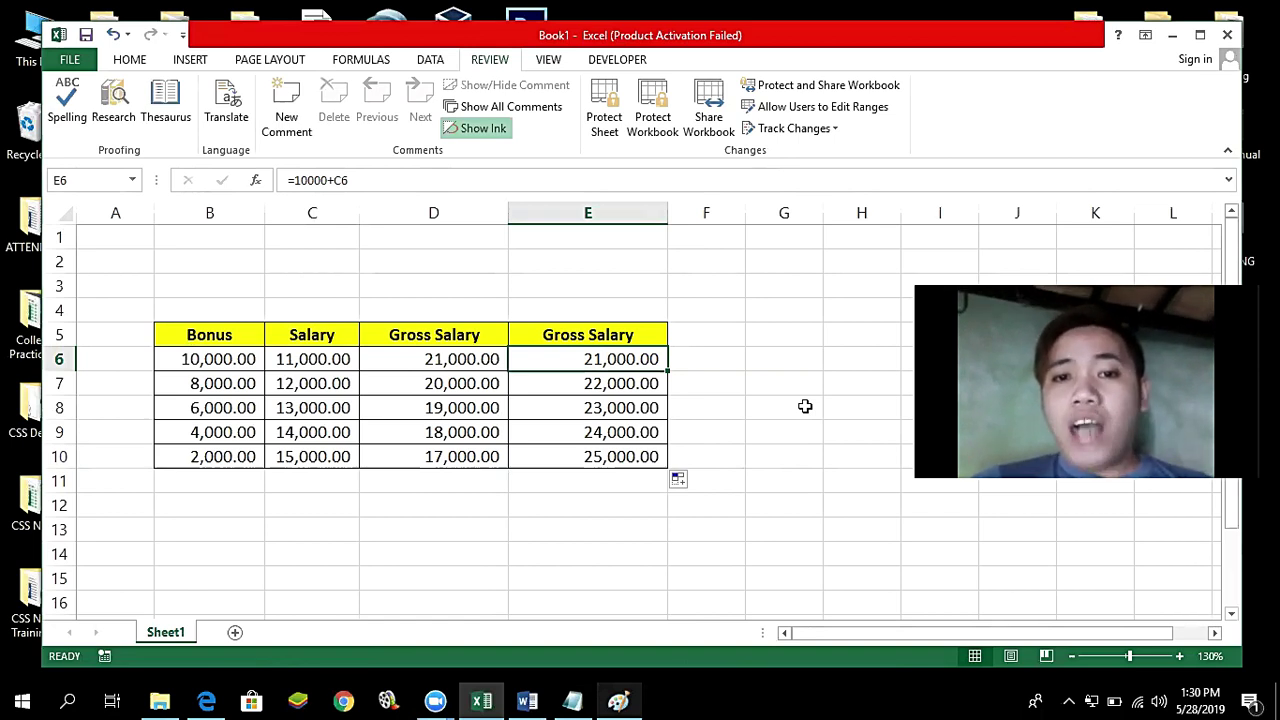
pyautogui.click(568, 700)
# Step: Add '2. Absolute Reference' on a new Notepad line, then minimize the notes
pyautogui.press('Return')
pyautogui.write('2. Ab')
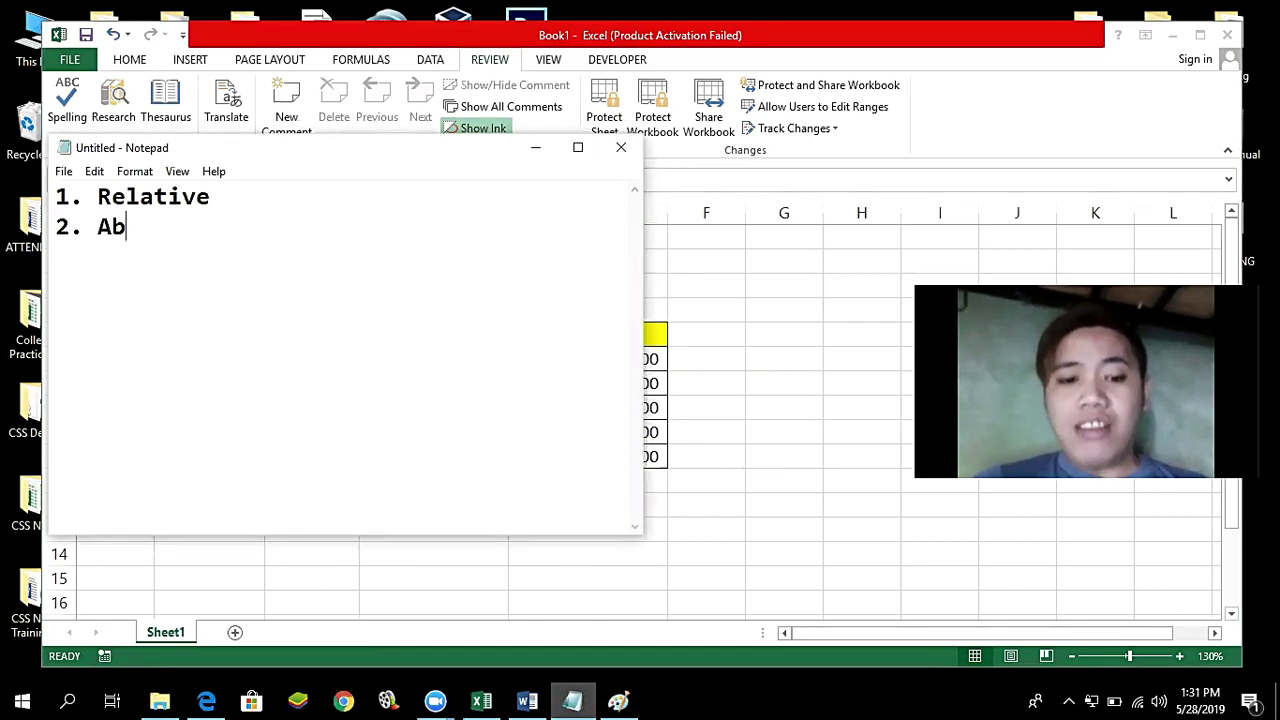
pyautogui.write('sol')
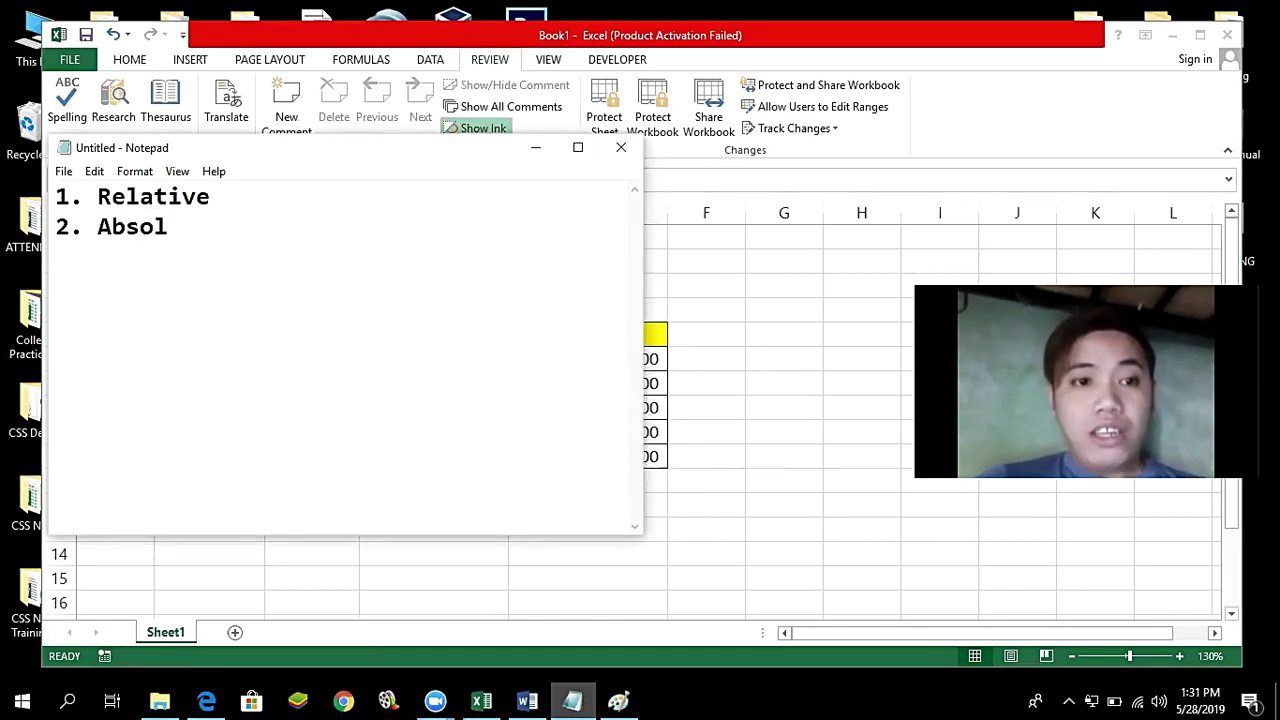
pyautogui.write('u')
pyautogui.press('BackSpace')
pyautogui.press('BackSpace')
pyautogui.write('te Reference')
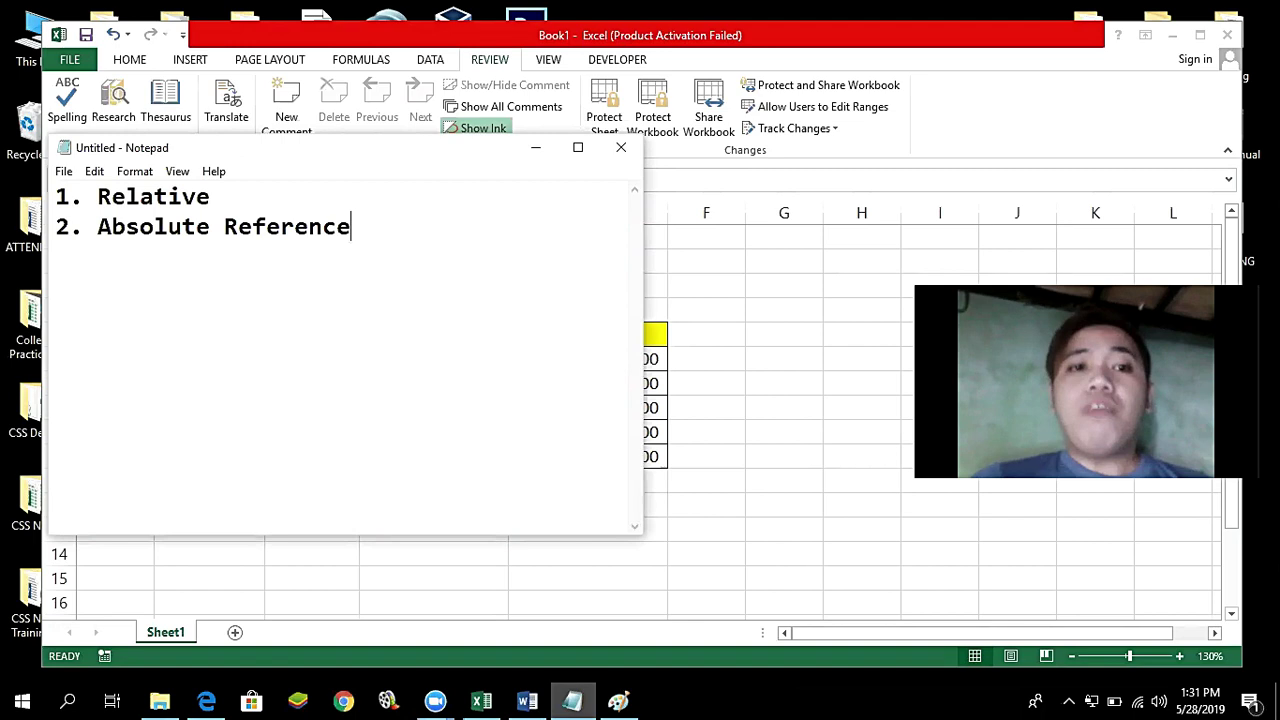
pyautogui.moveTo(93, 228); pyautogui.dragTo(203, 238)
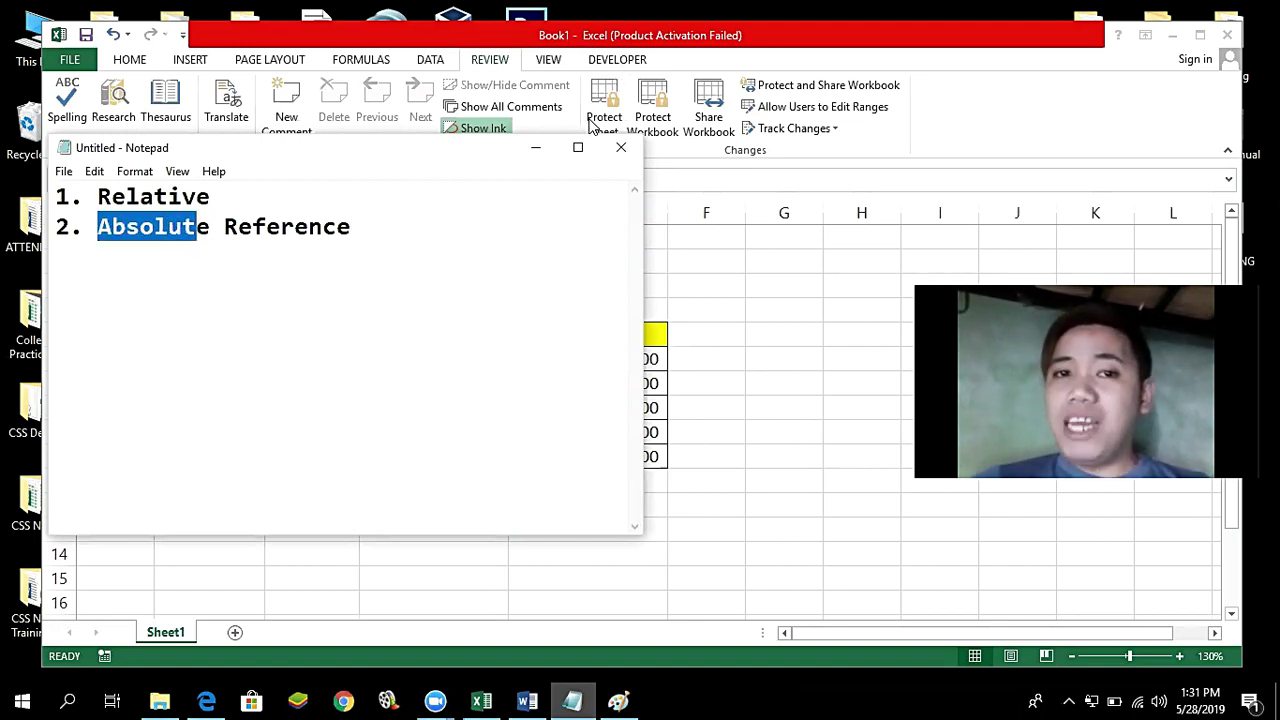
pyautogui.click(530, 150)
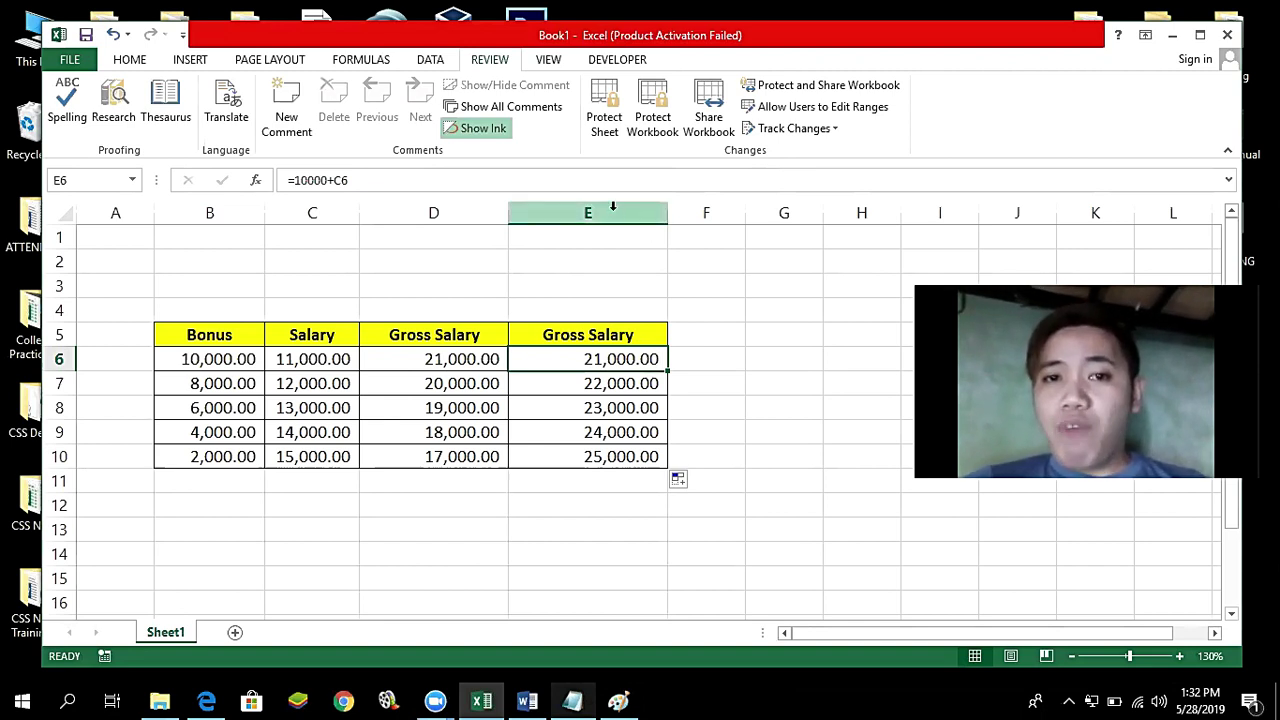
# Step: Point out the Bonus column, E6, and the B6 and C6 values behind D6's formula
pyautogui.click(238, 212)
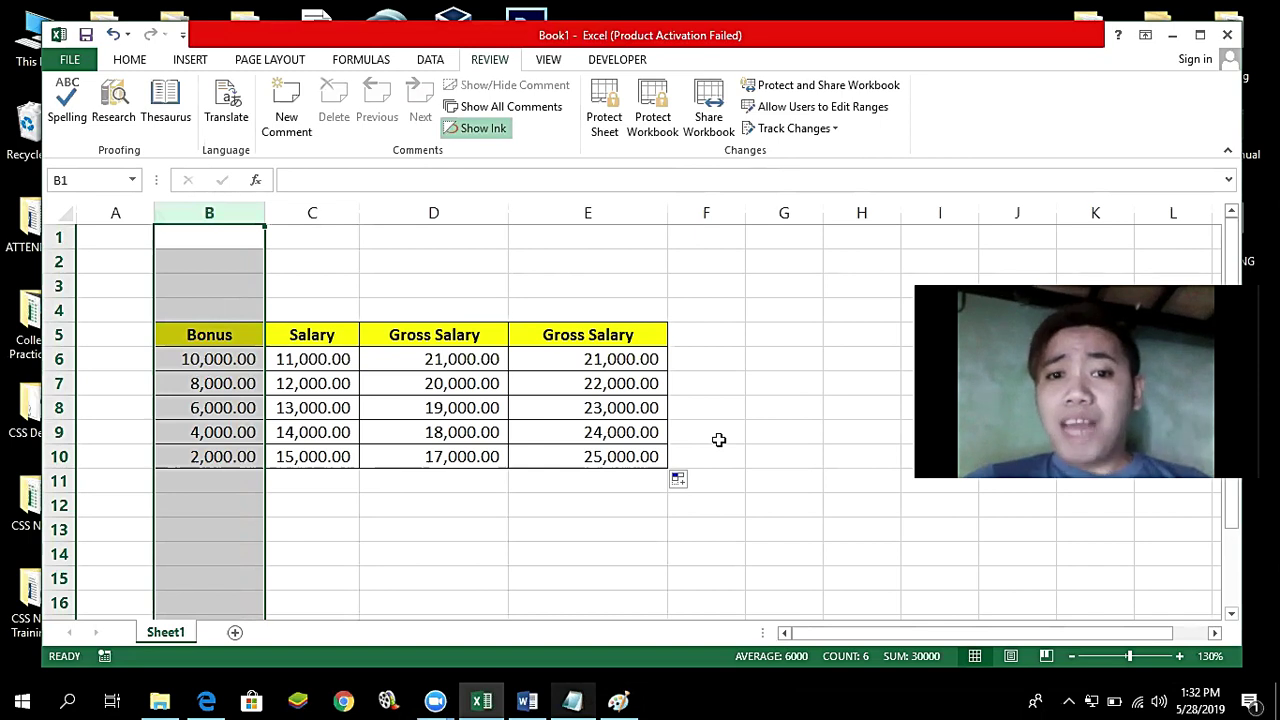
pyautogui.click(600, 362)
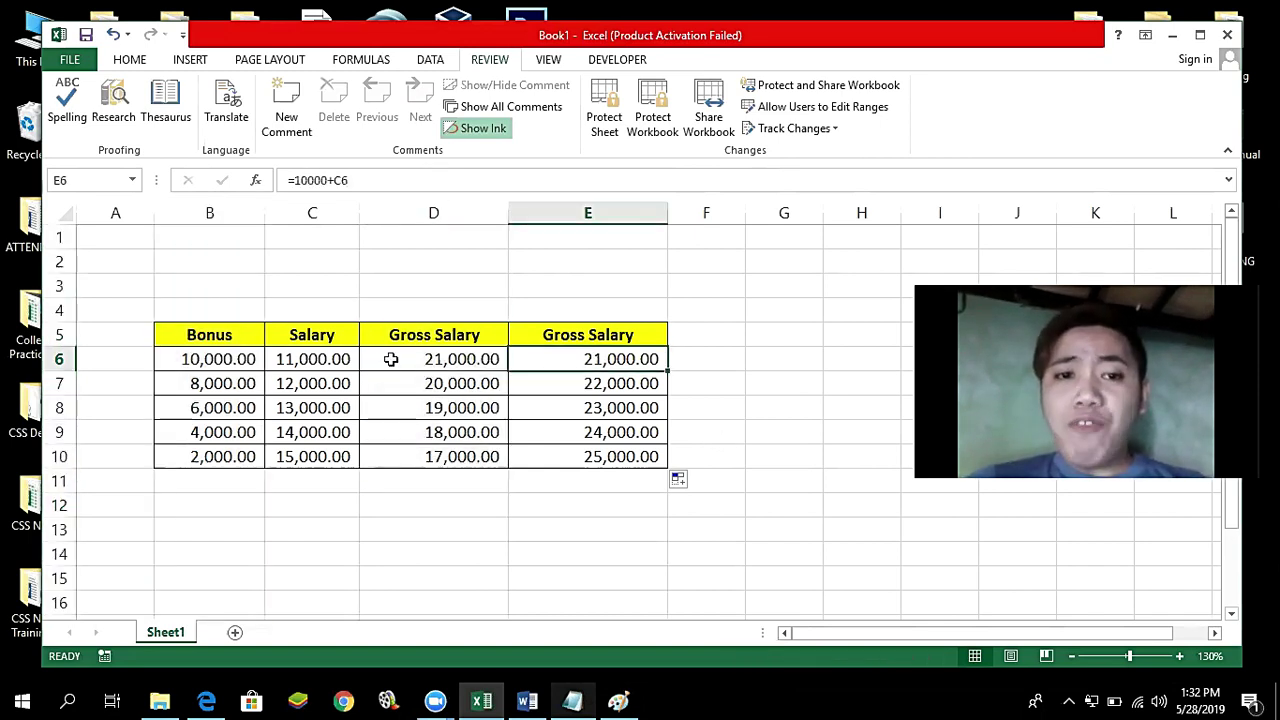
pyautogui.click(442, 357)
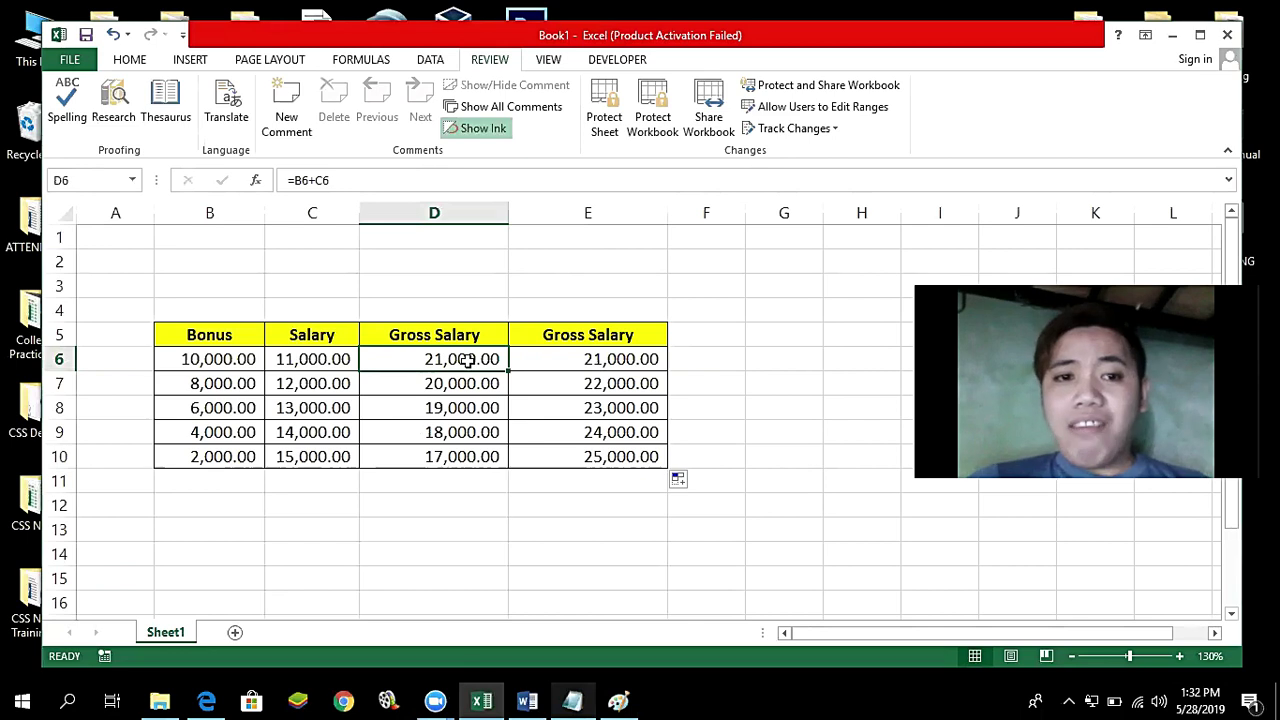
pyautogui.click(218, 358)
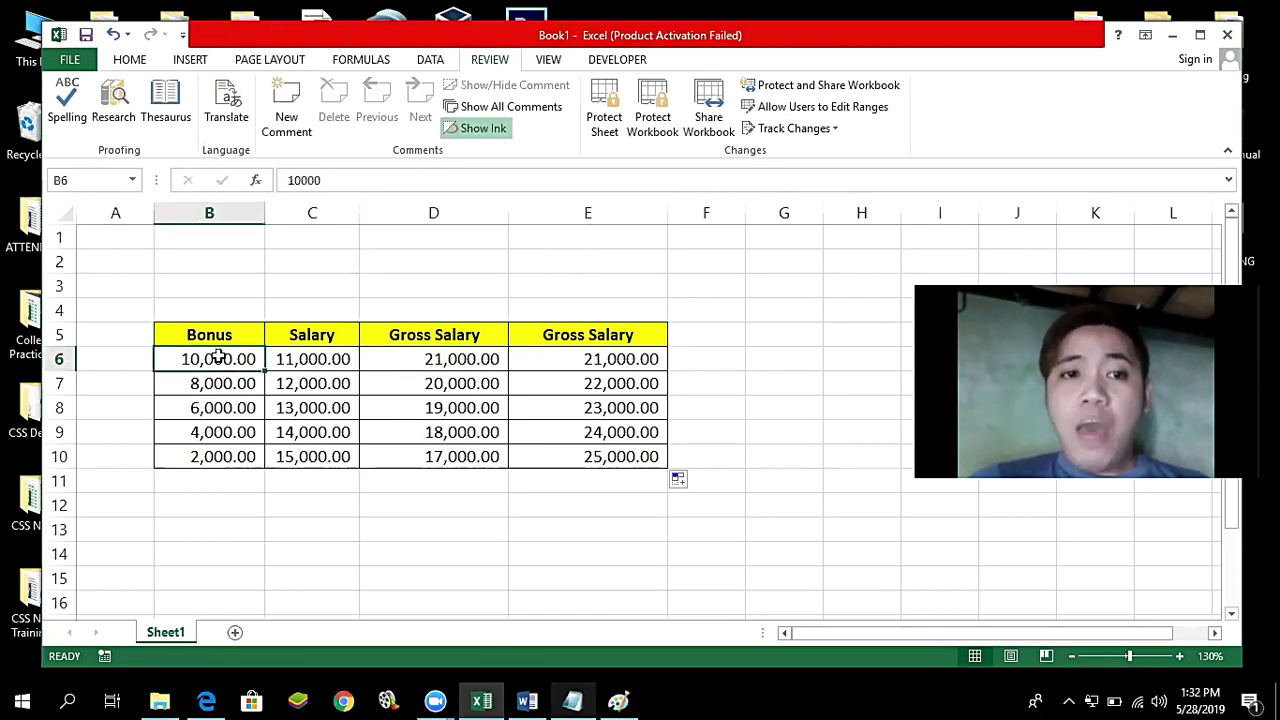
pyautogui.click(300, 361)
pyautogui.click(471, 361)
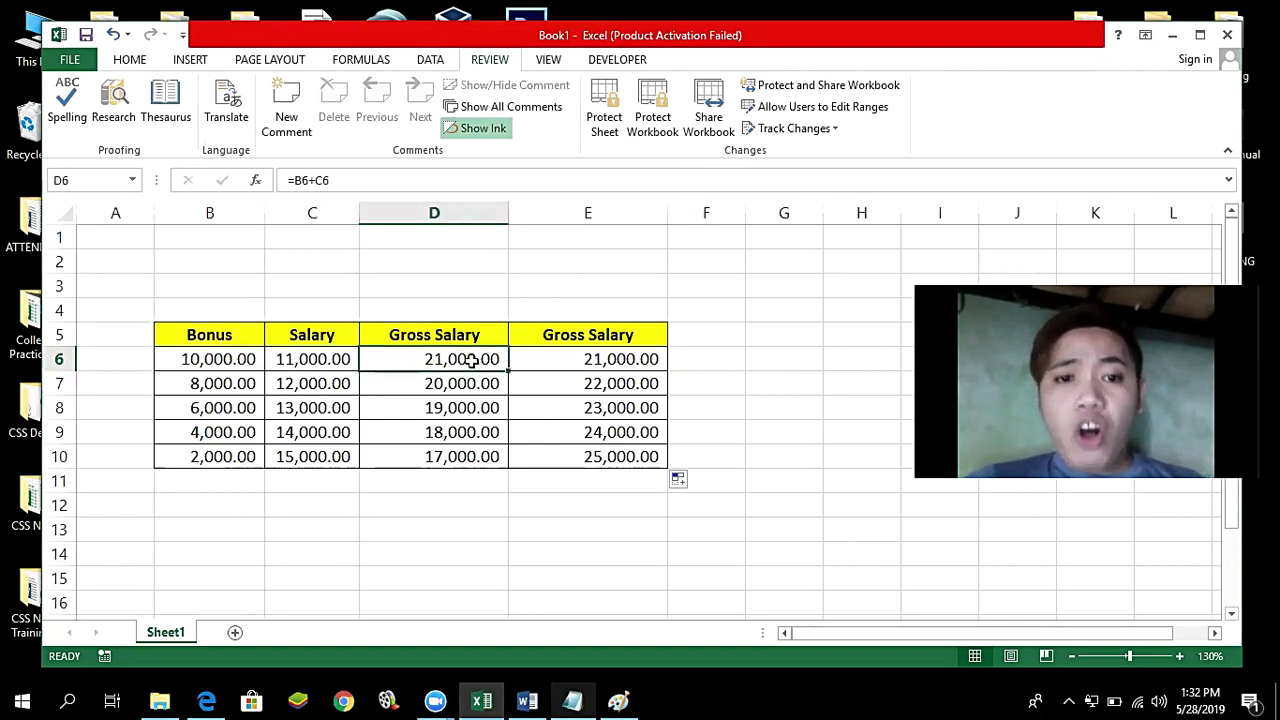
# Step: Copy D6 into F6, giving =D6+E6 at 42,000.00, and widen column F
pyautogui.hotkey('ctrl', 'c')
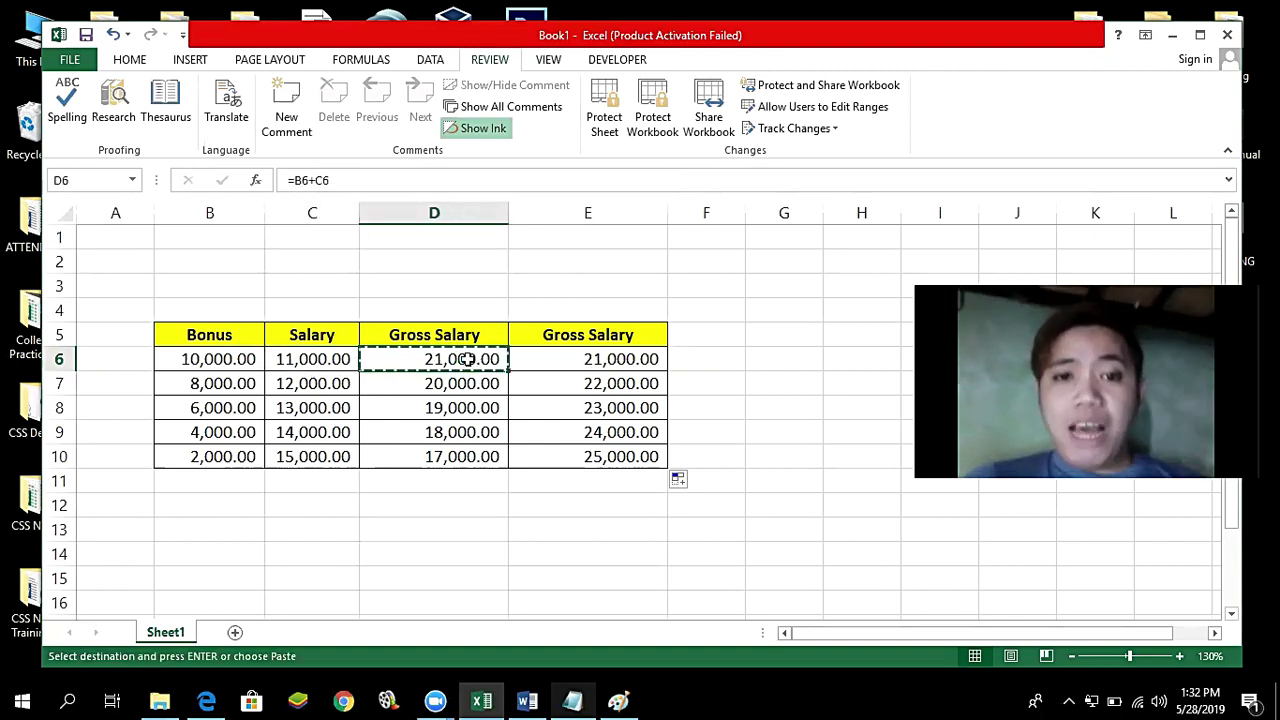
pyautogui.click(707, 358)
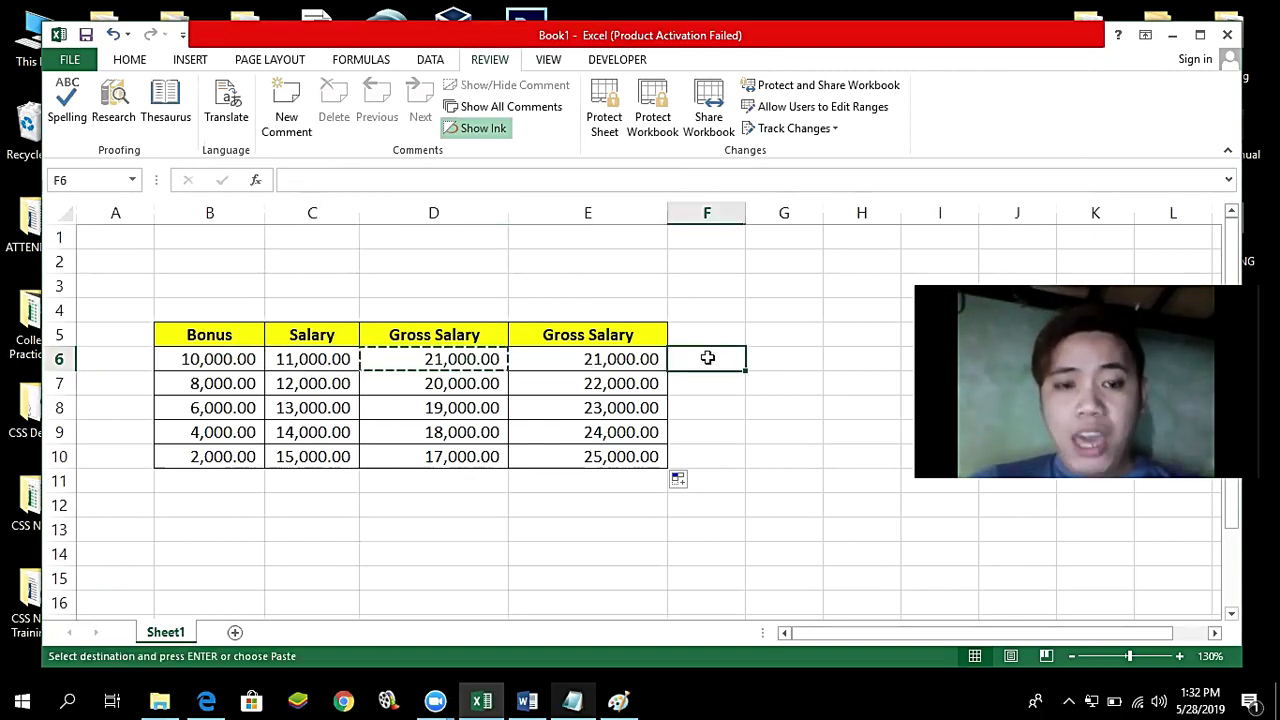
pyautogui.hotkey('ctrl', 'v')
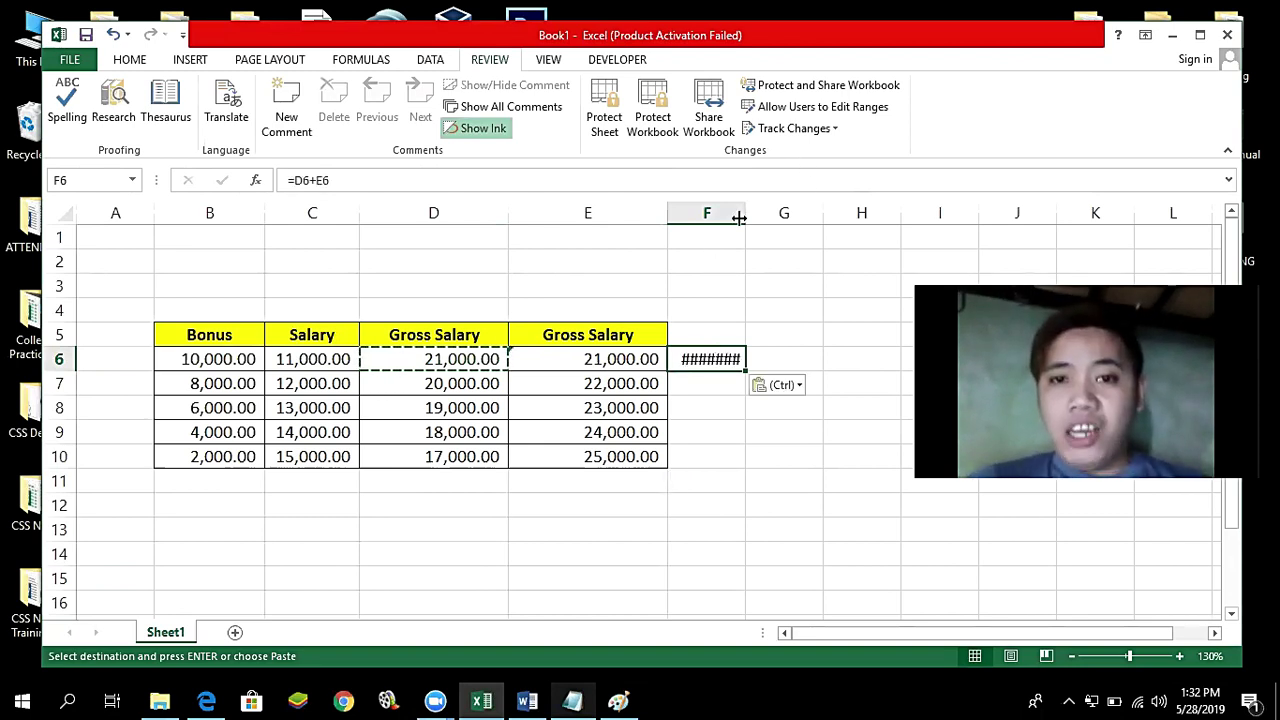
pyautogui.moveTo(745, 213); pyautogui.dragTo(829, 233)
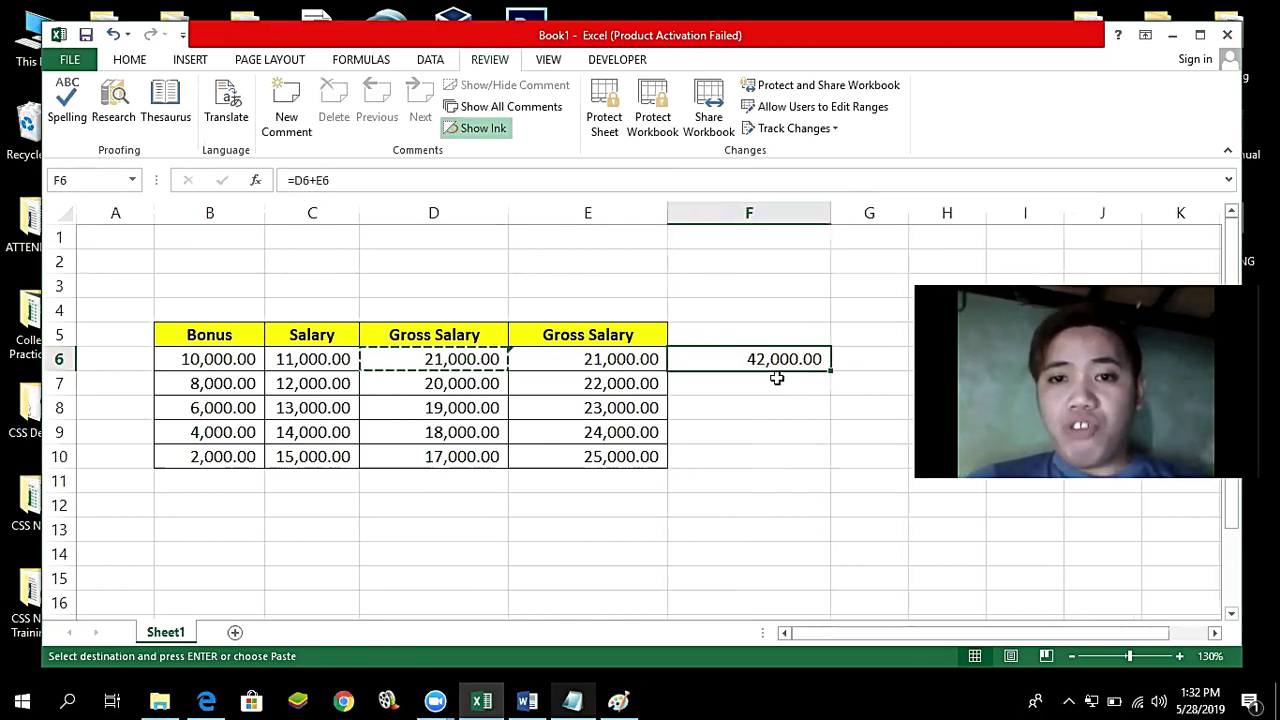
pyautogui.doubleClick(447, 364)
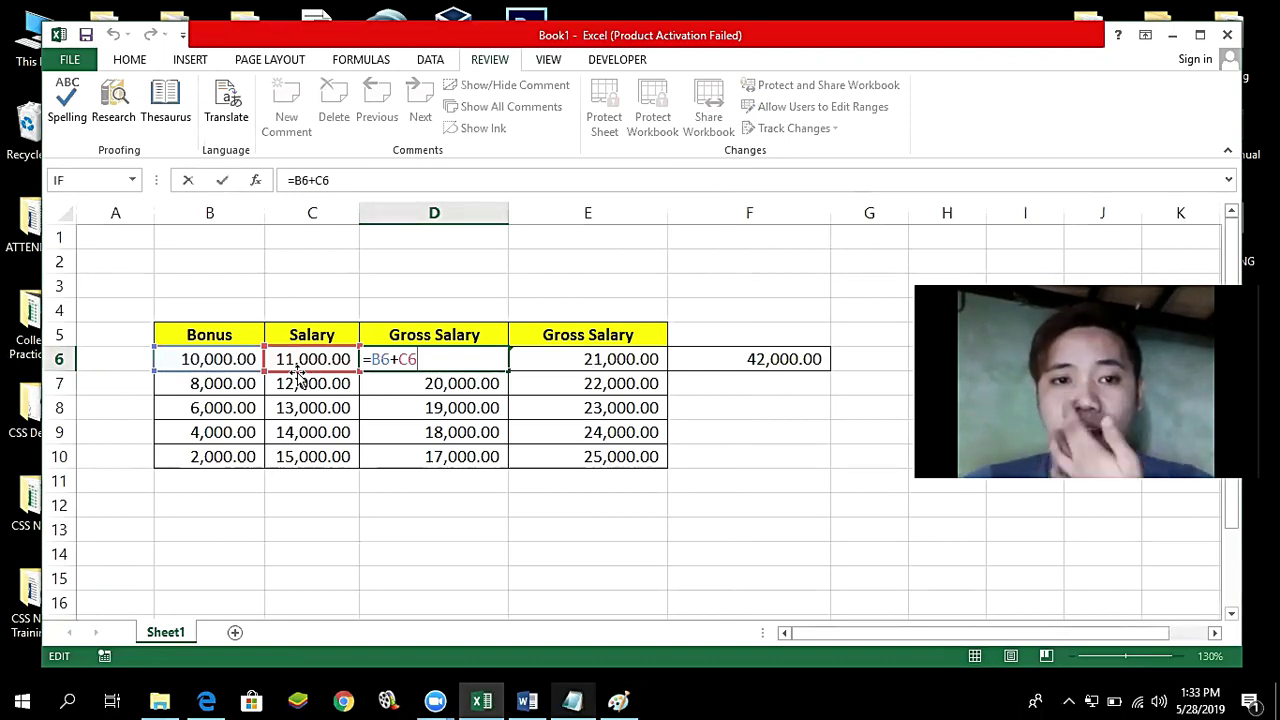
# Step: Enter =D6+E6 in F6 to total 42,000.00, then reselect F6 to show its formula
pyautogui.press('Return')
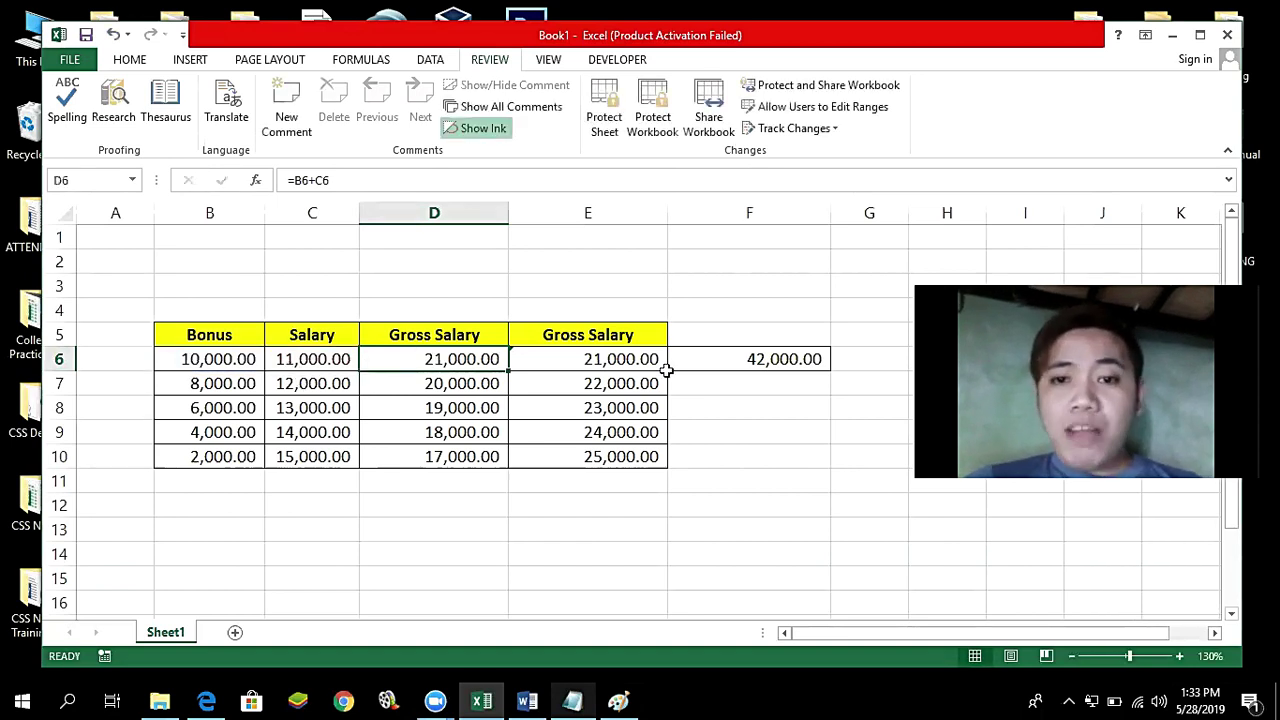
pyautogui.doubleClick(779, 360)
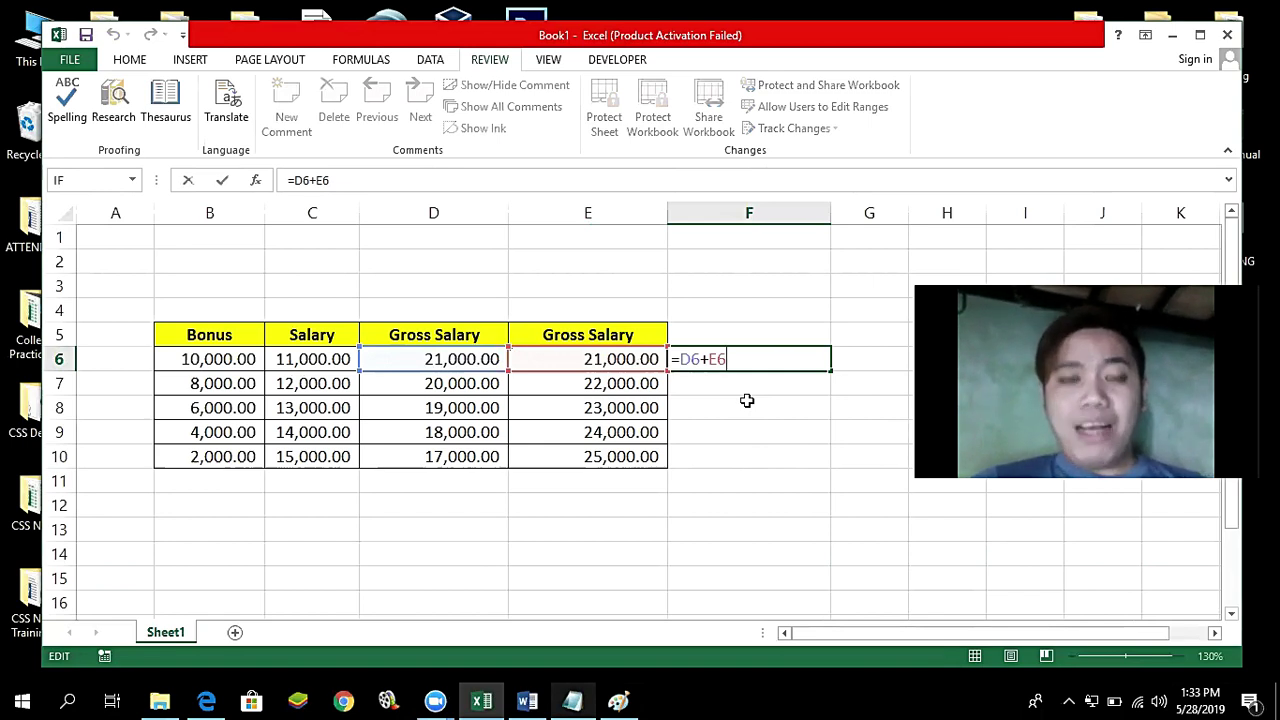
pyautogui.hotkey('ctrl', 'Return')
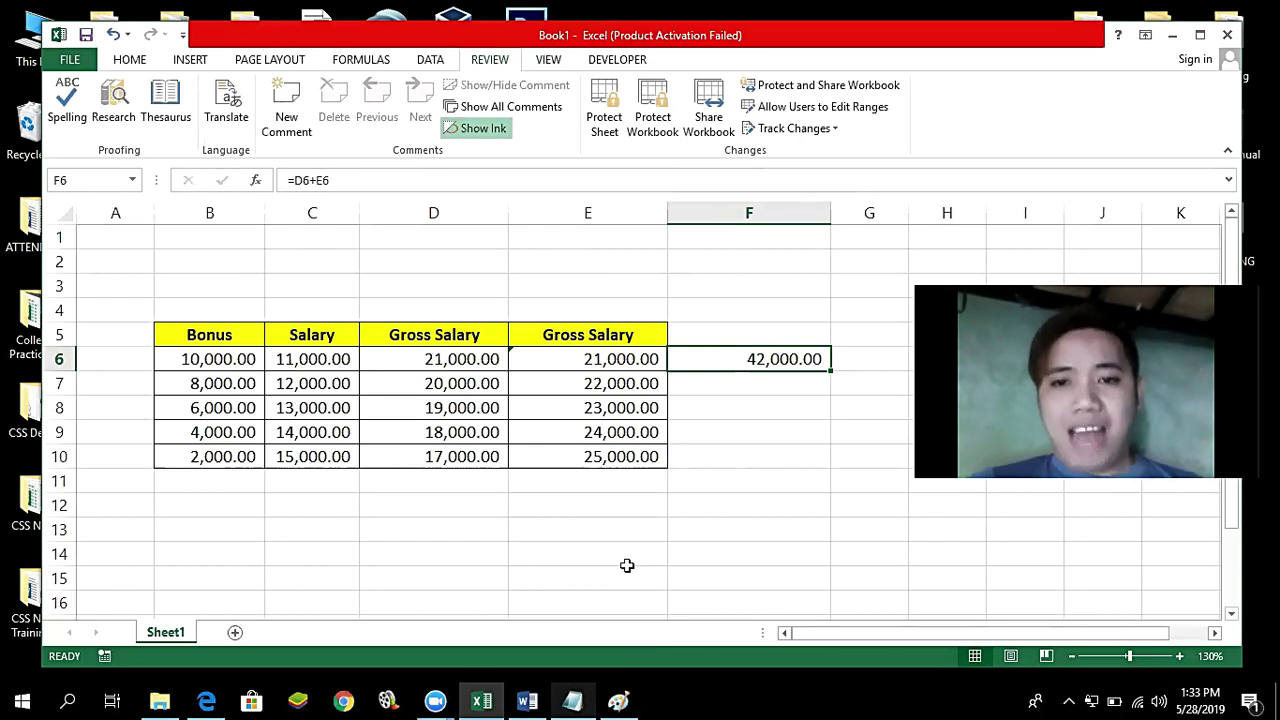
pyautogui.click(797, 472)
pyautogui.click(798, 360)
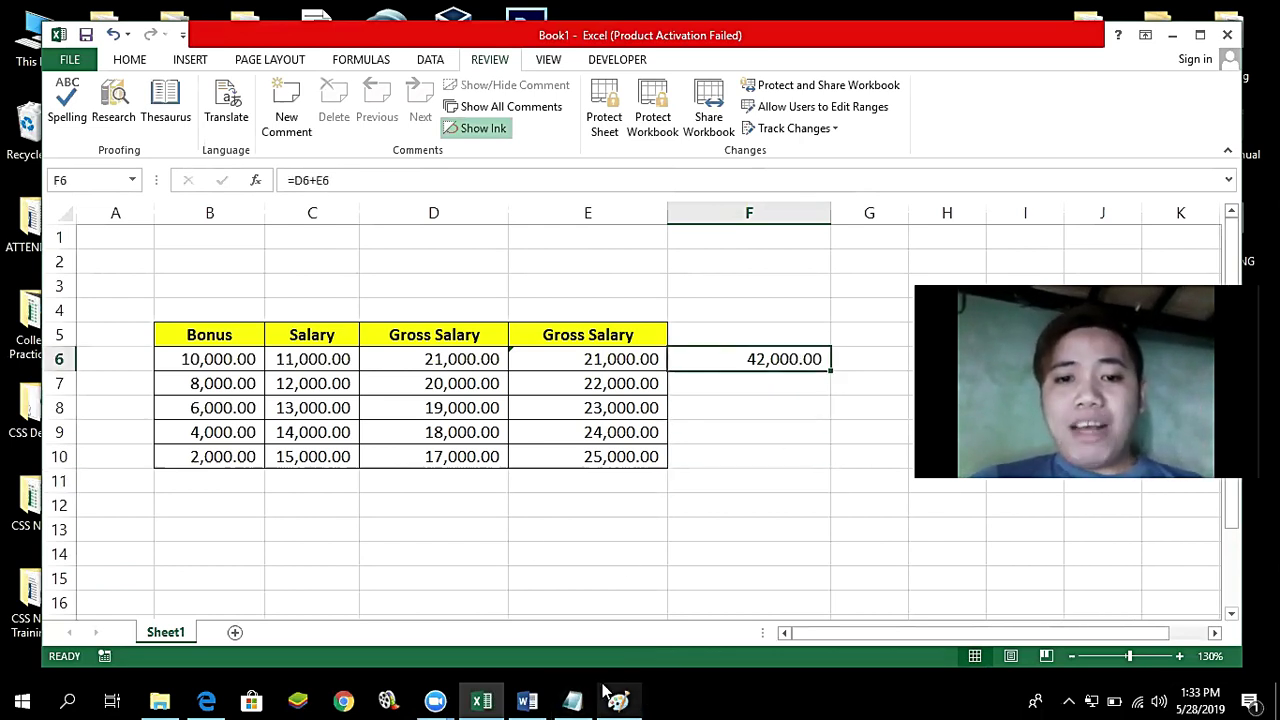
# Step: Start a third line in the Notepad notes beginning with 'Column'
pyautogui.click(573, 700)
pyautogui.click(271, 251)
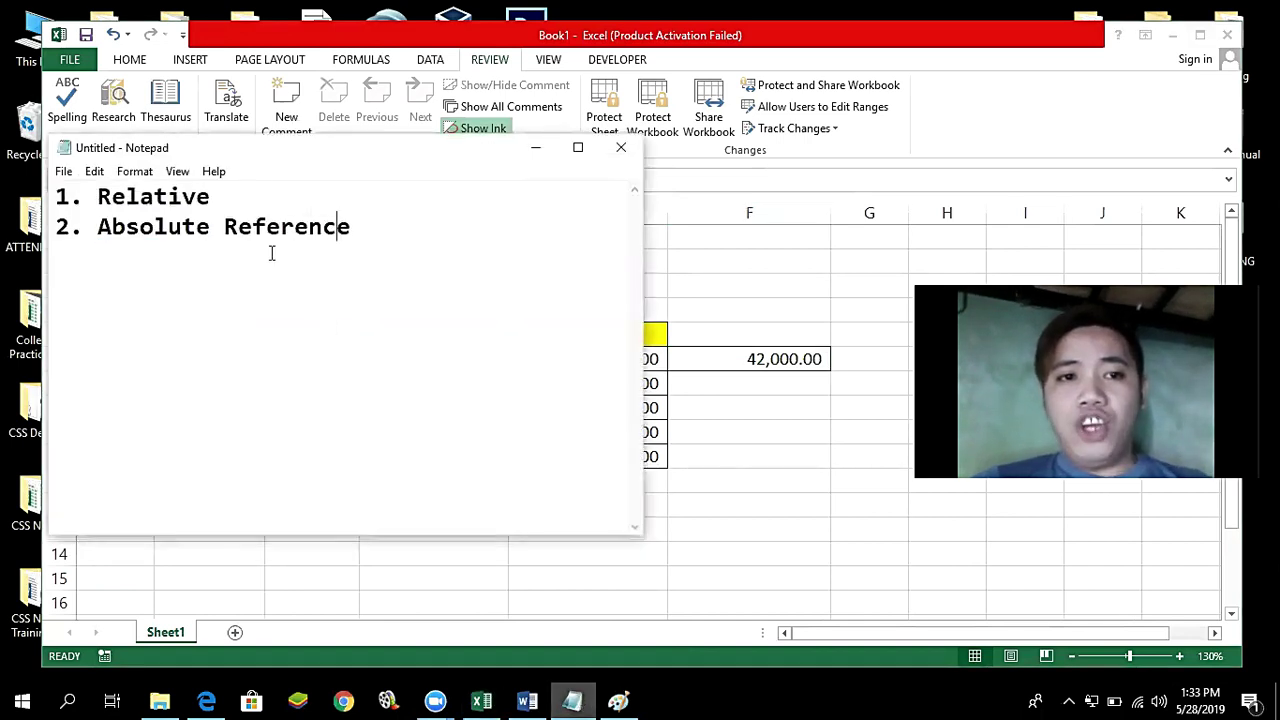
pyautogui.click(380, 225)
pyautogui.press('Return')
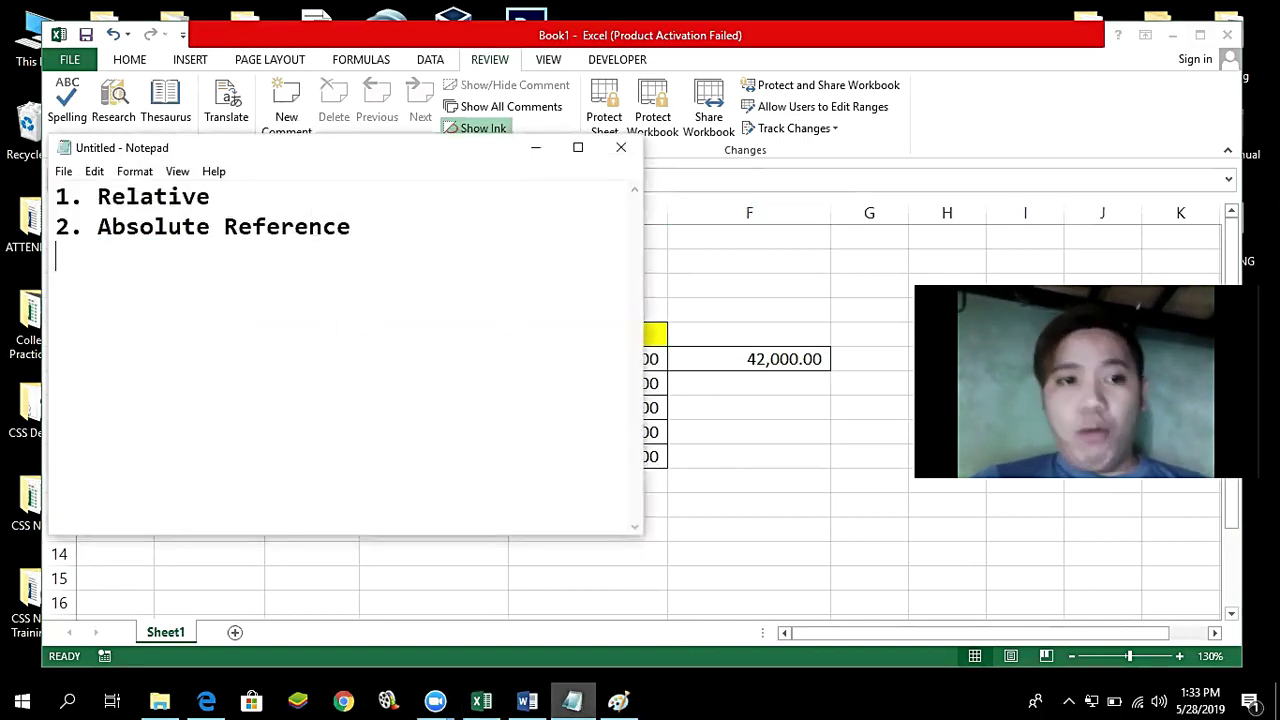
pyautogui.write('Column')
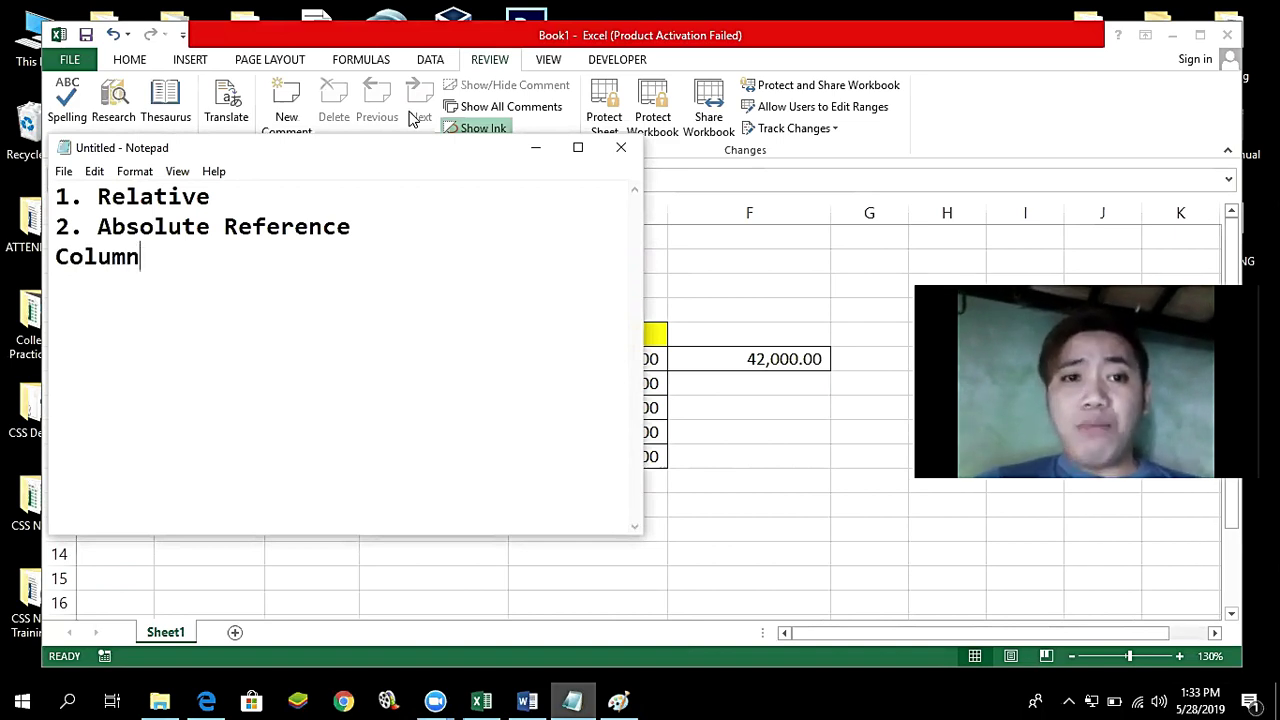
# Step: Check B6 in Excel, finish the line as 'Column - $B6', minimize Notepad, highlight column B
pyautogui.moveTo(413, 147); pyautogui.dragTo(702, 193)
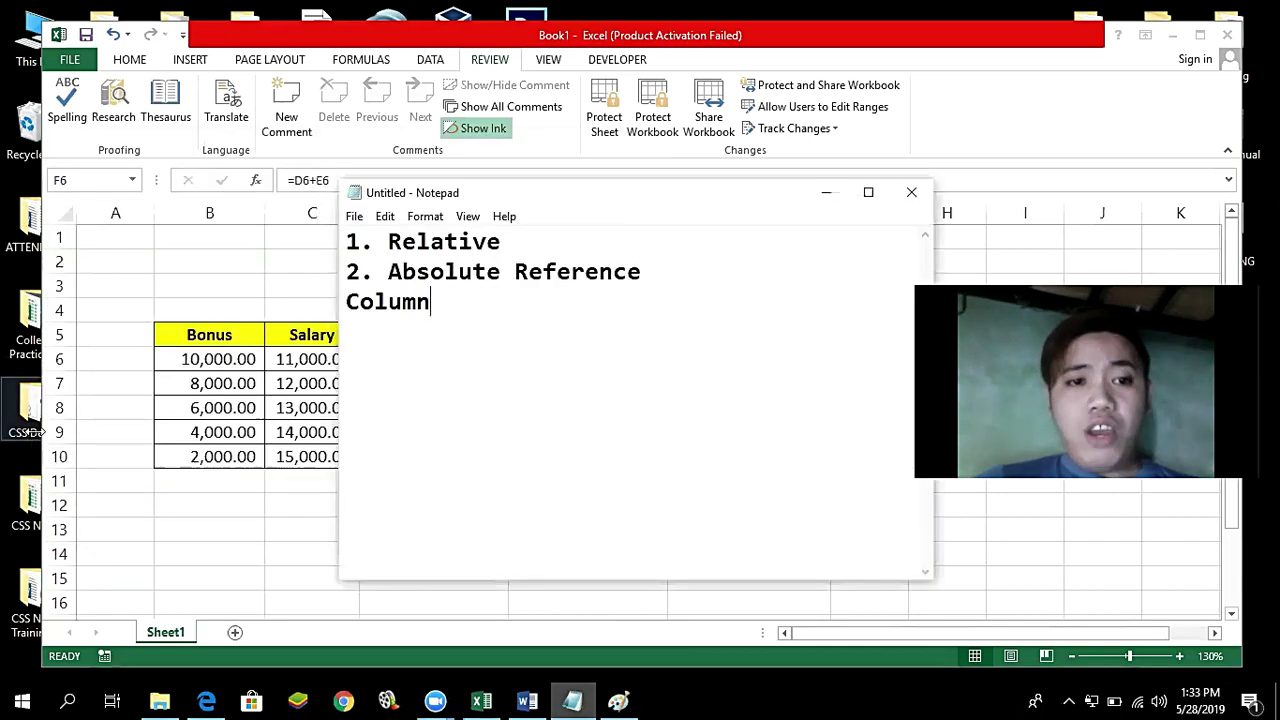
pyautogui.hotkey('alt', 'Tab')
pyautogui.click(213, 355)
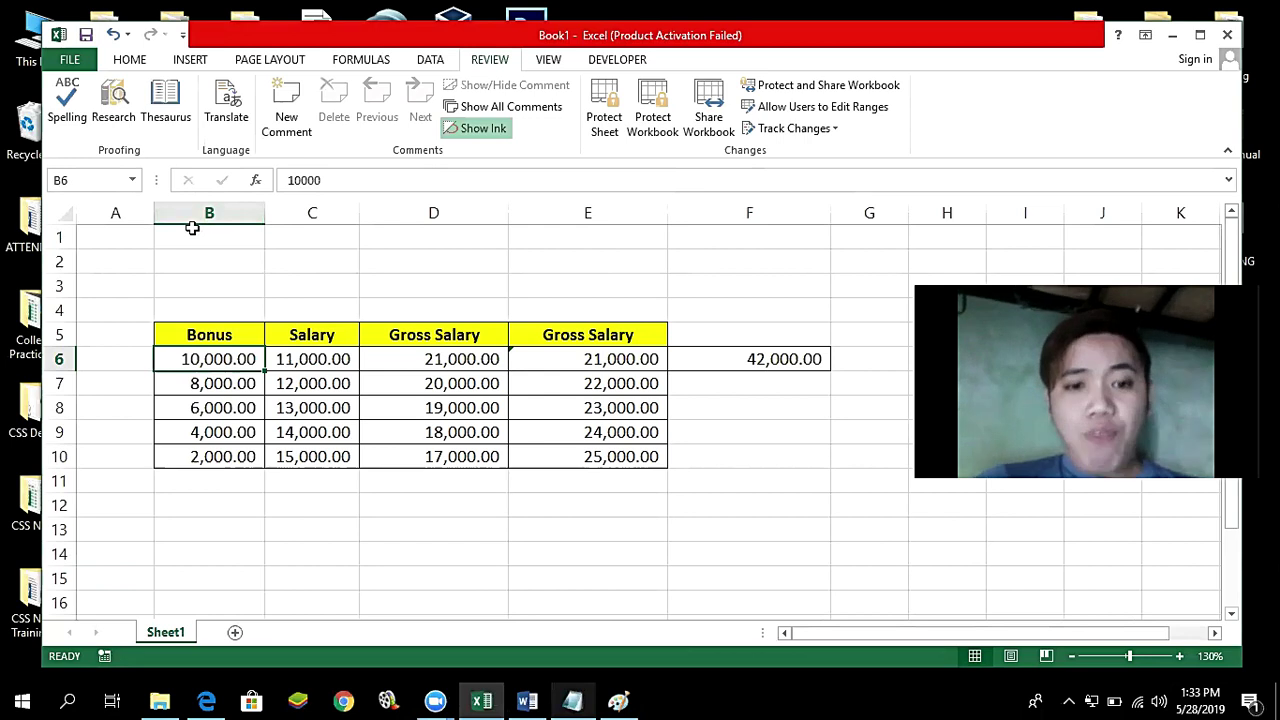
pyautogui.click(572, 700)
pyautogui.write('- ')
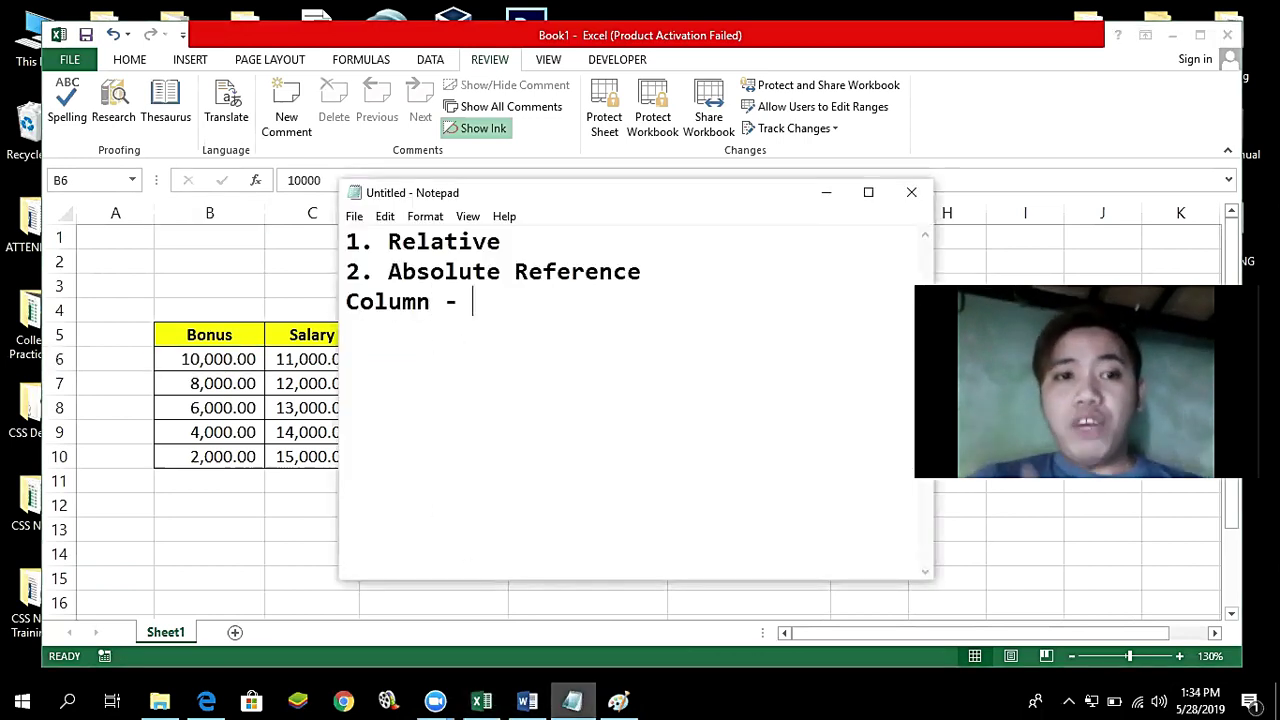
pyautogui.write('B6')
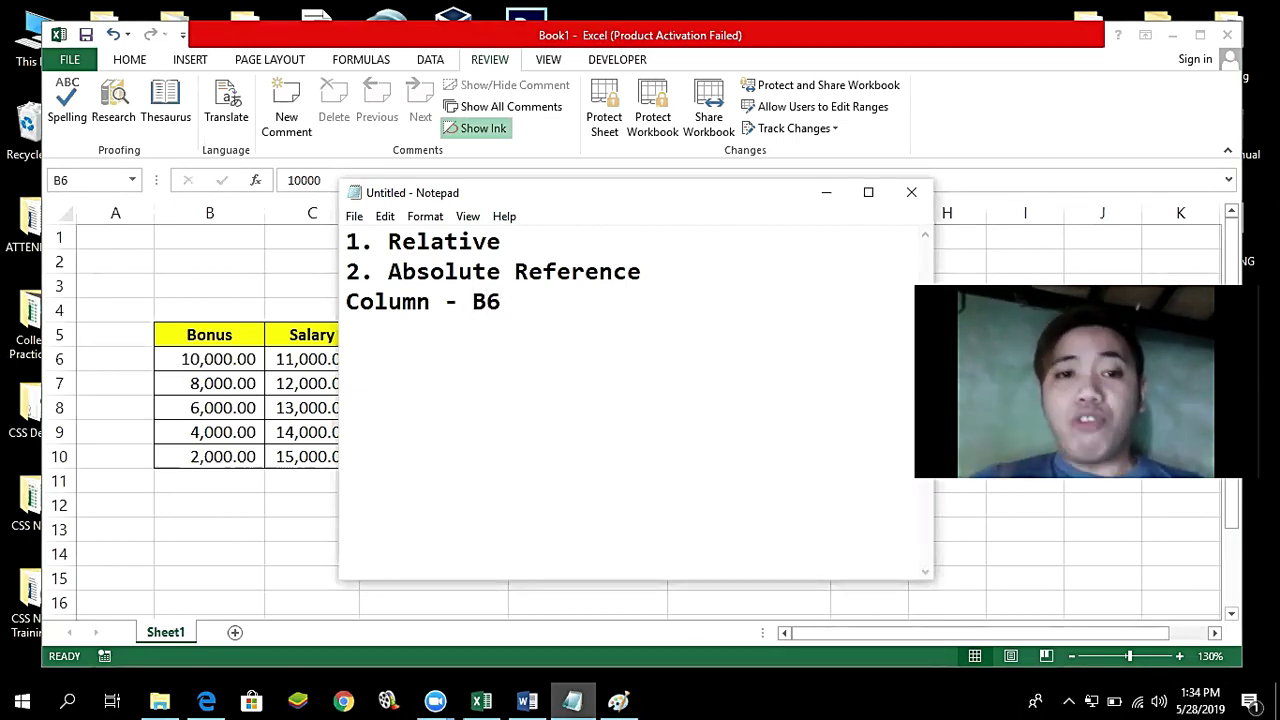
pyautogui.write('$')
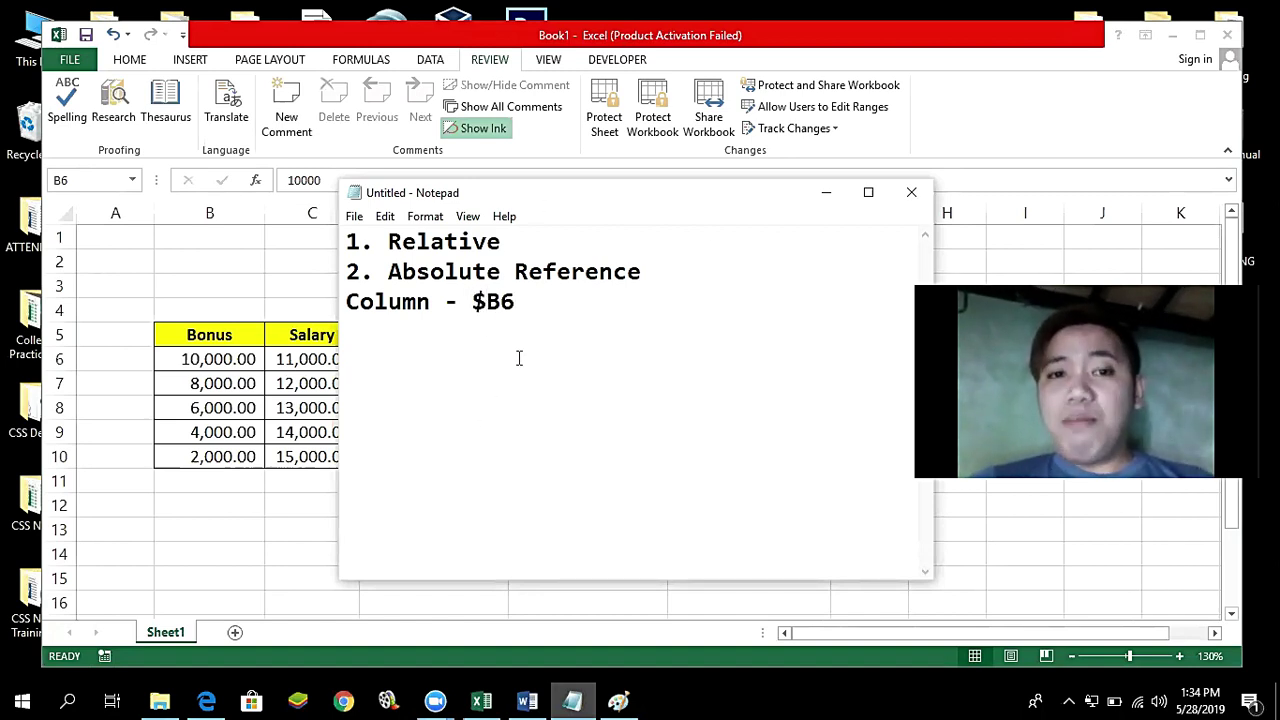
pyautogui.click(825, 194)
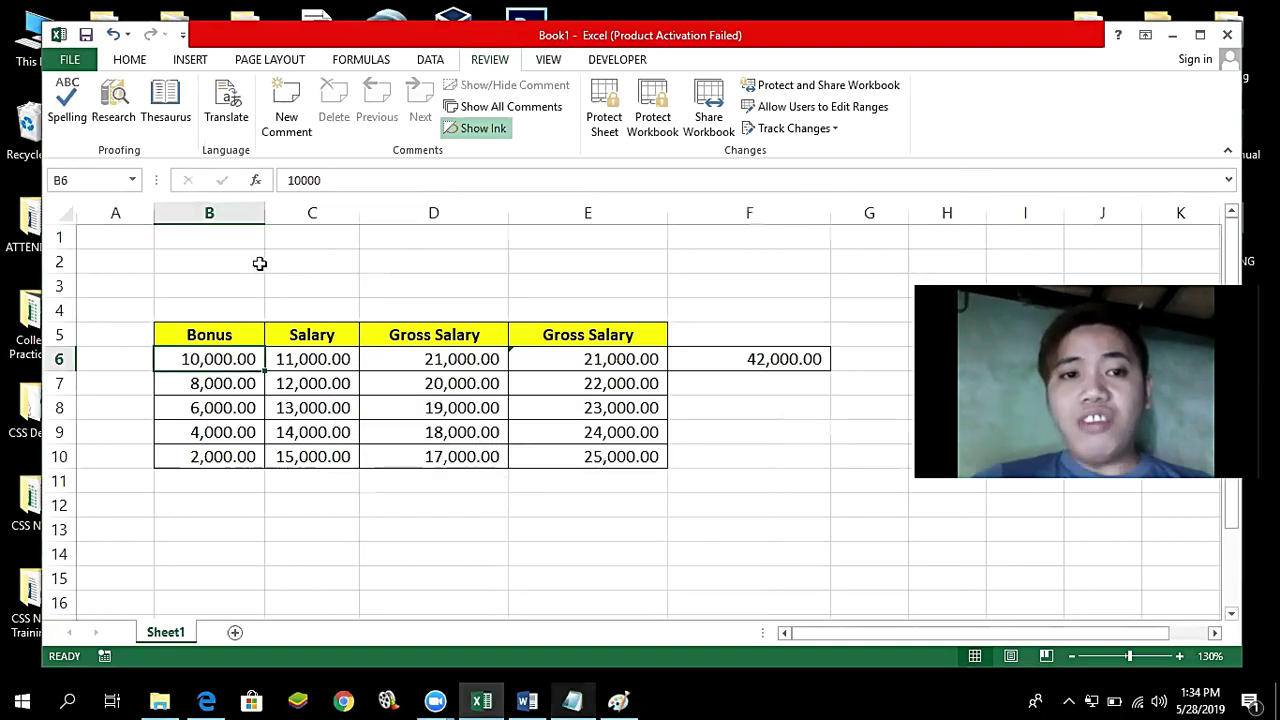
pyautogui.click(209, 212)
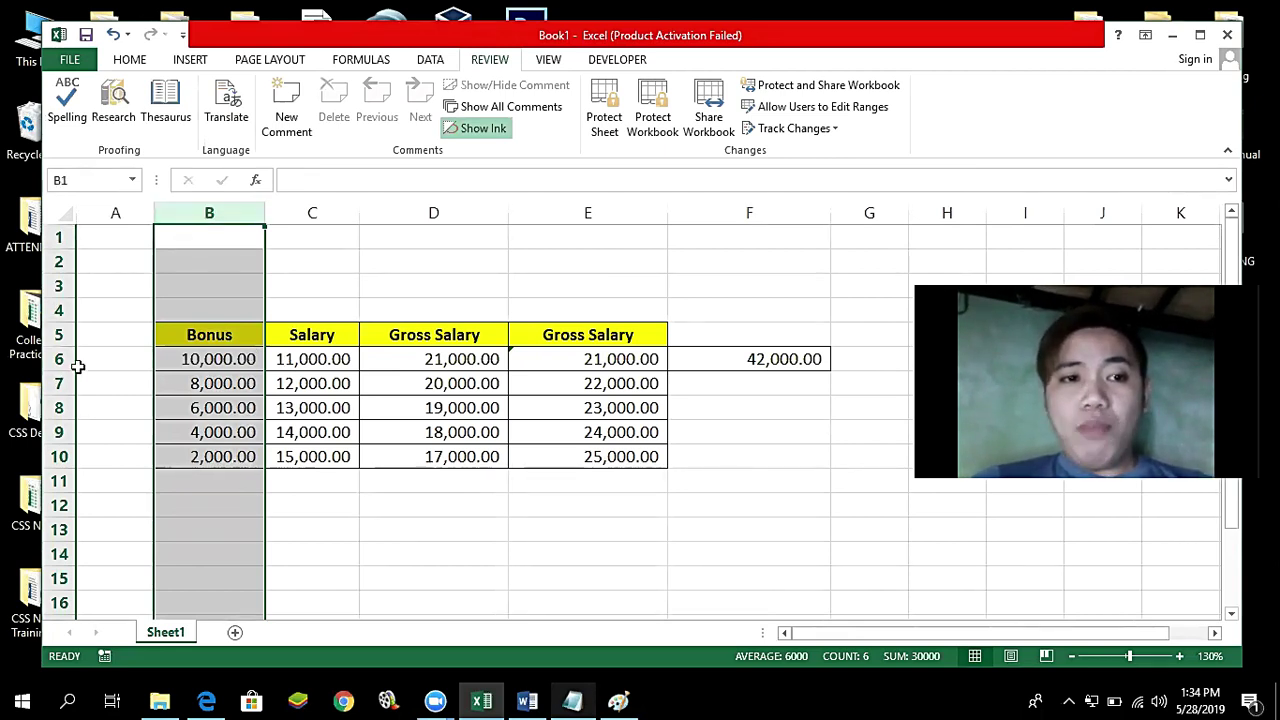
# Step: Highlight row 6, then bring the reference notes back in front
pyautogui.click(47, 362)
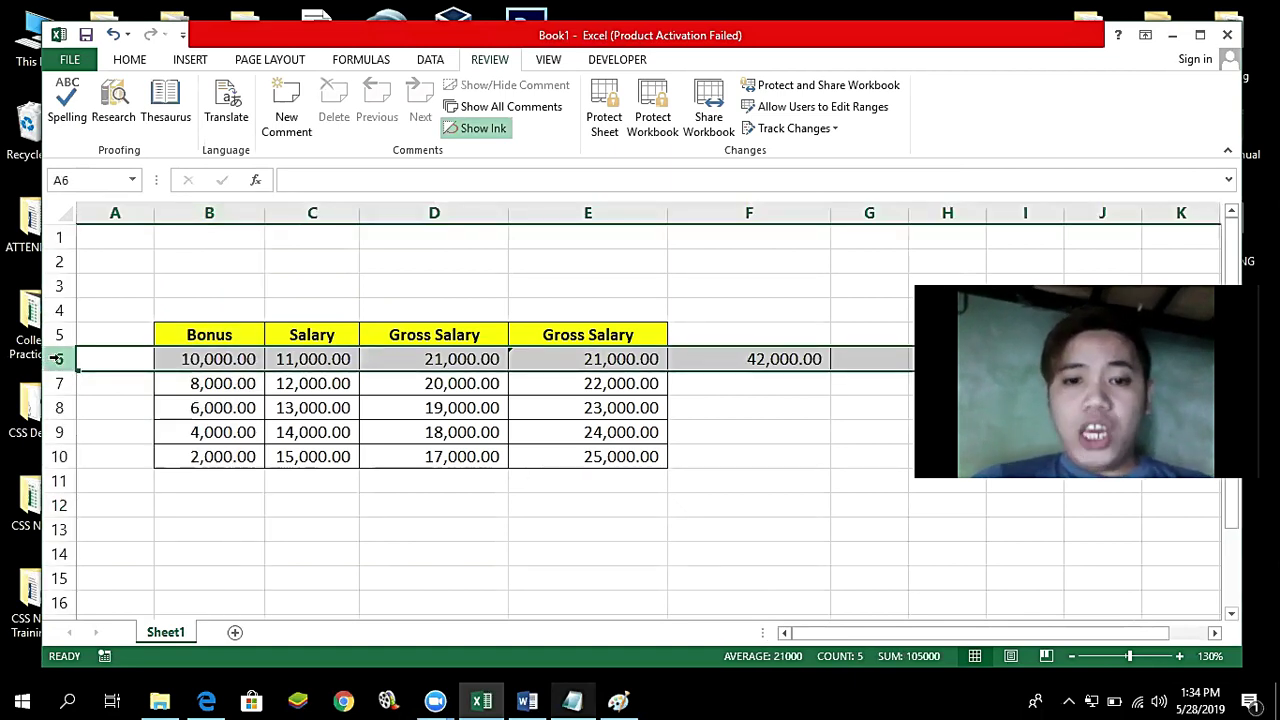
pyautogui.click(570, 700)
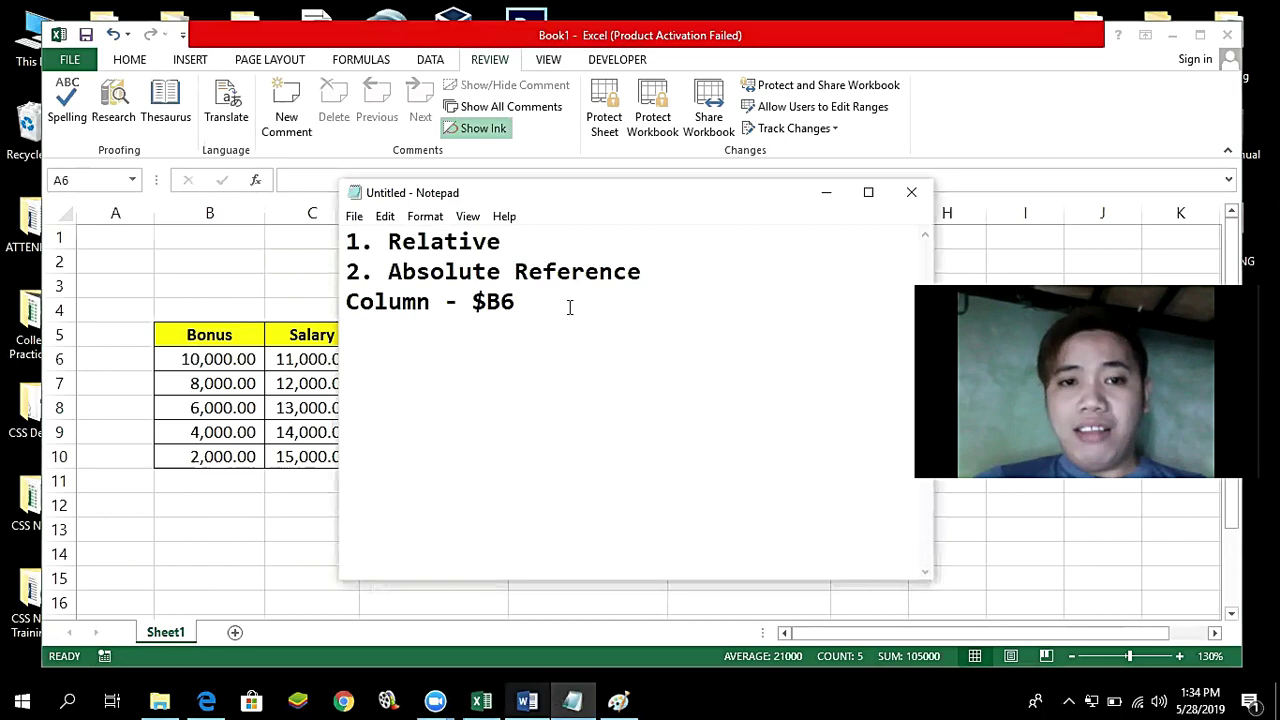
# Step: Add a fourth note line 'rOW - B$6', then switch back to the Excel sheet
pyautogui.press('Return')
pyautogui.write('r')
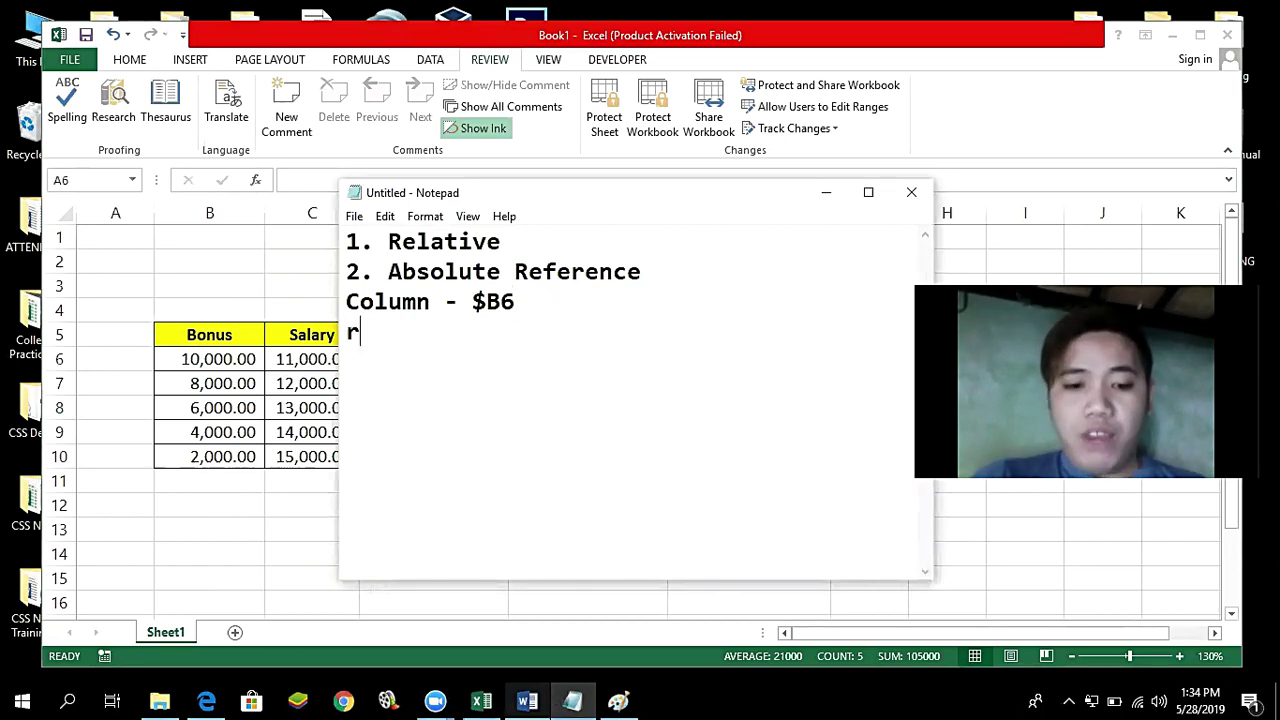
pyautogui.write('OW - ')
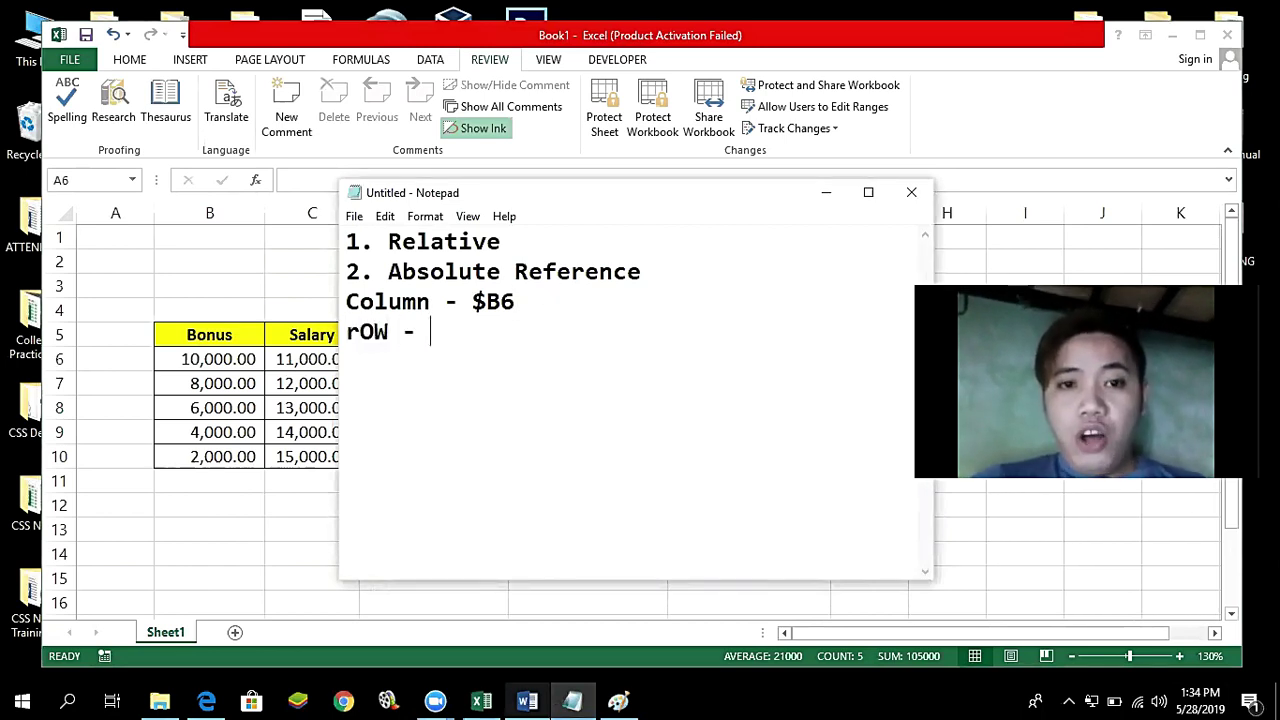
pyautogui.write('b6')
pyautogui.press('BackSpace')
pyautogui.press('BackSpace')
pyautogui.write('B6')
pyautogui.click(444, 331)
pyautogui.write('$6')
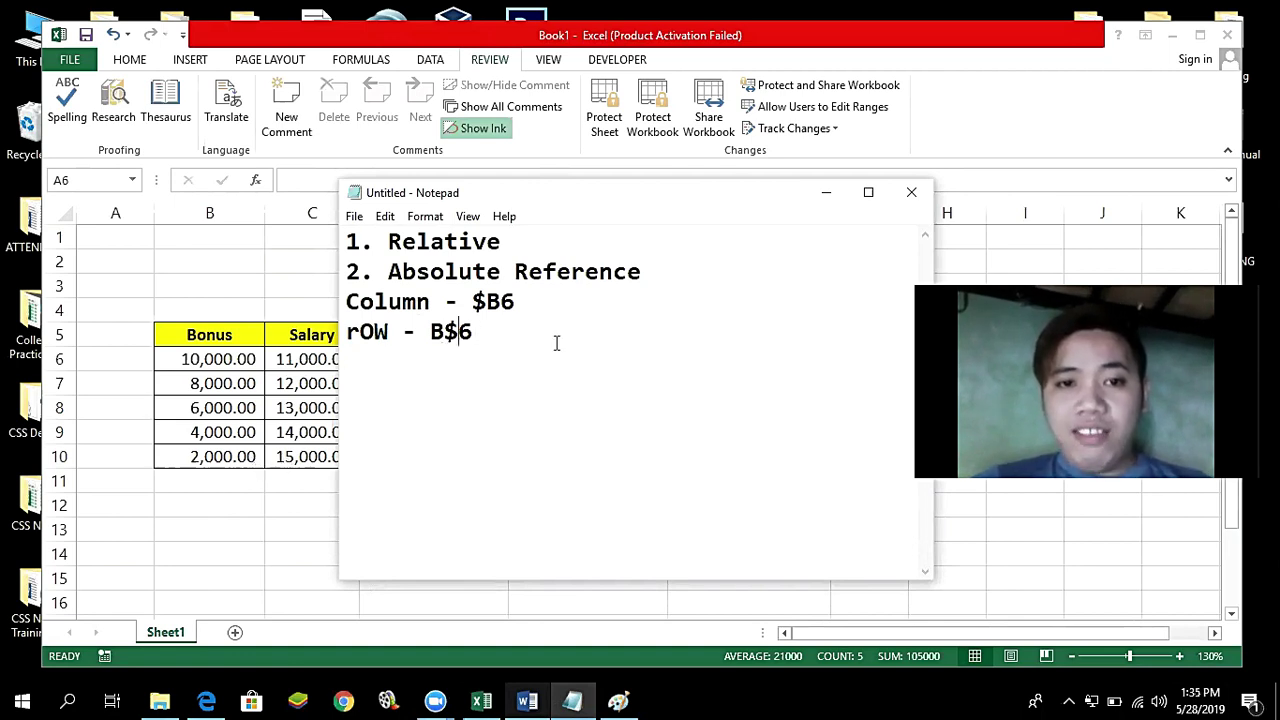
pyautogui.hotkey('alt', 'Tab')
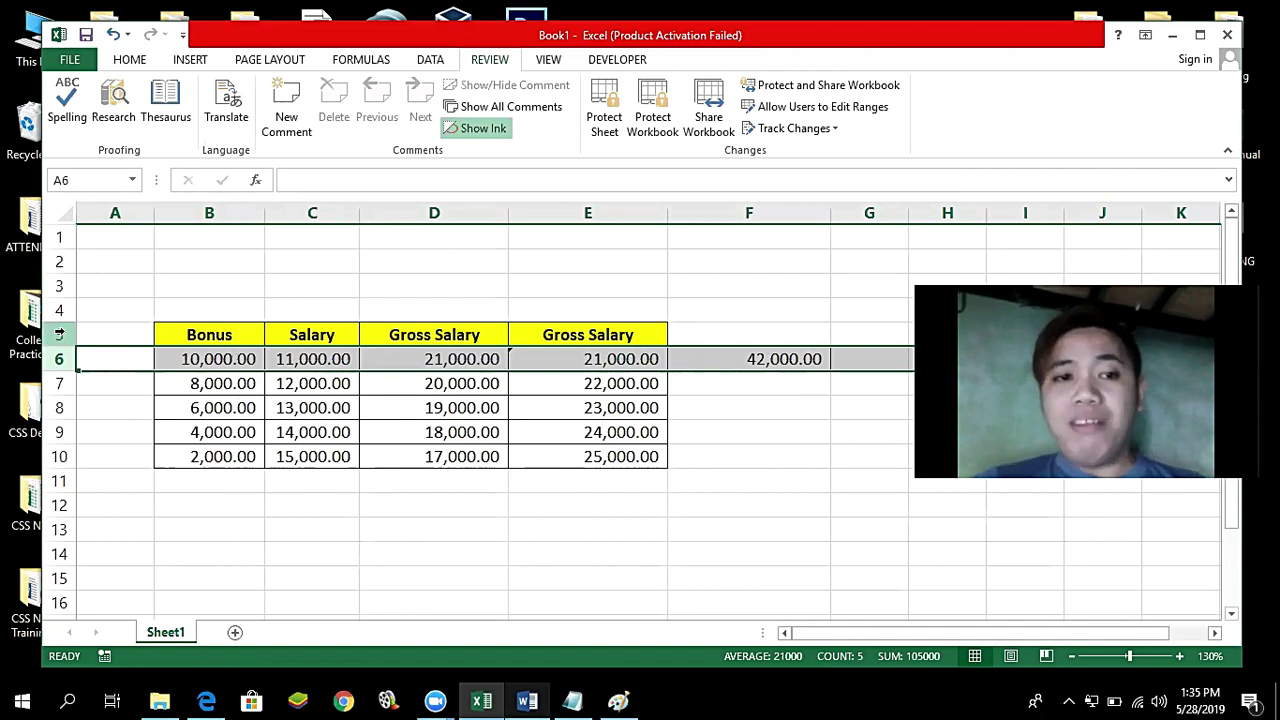
# Step: Highlight columns B, C and D, then review the $B6 and B$6 examples in the notes
pyautogui.click(222, 207)
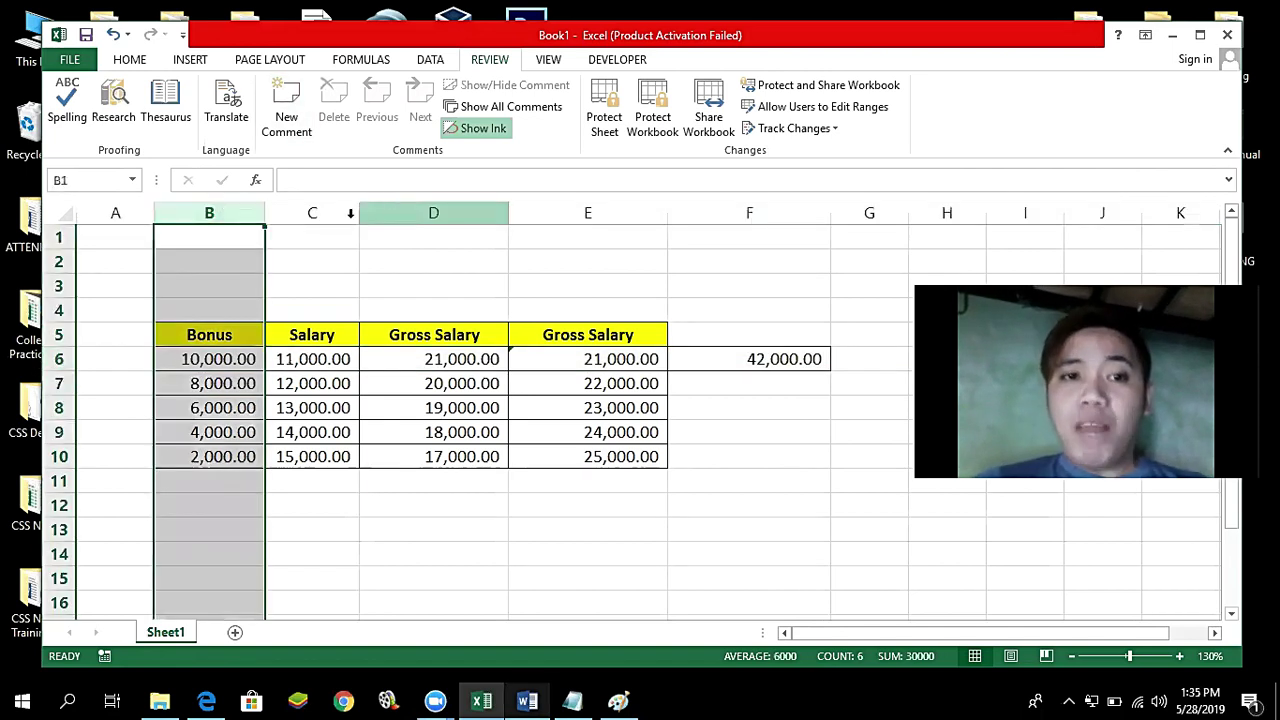
pyautogui.click(312, 210)
pyautogui.click(468, 204)
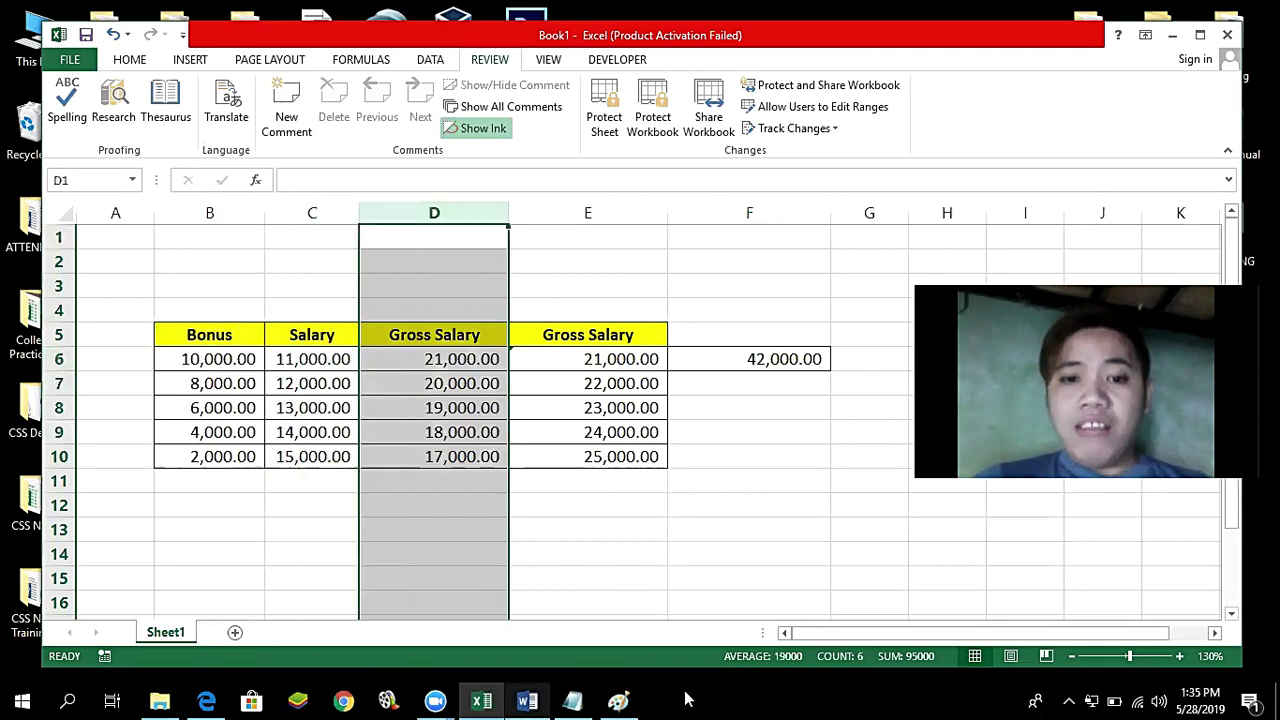
pyautogui.click(572, 700)
pyautogui.moveTo(445, 331)
pyautogui.mouseDown()
pyautogui.moveTo(429, 331)
pyautogui.moveTo(476, 333)
pyautogui.moveTo(445, 335)
pyautogui.mouseUp()
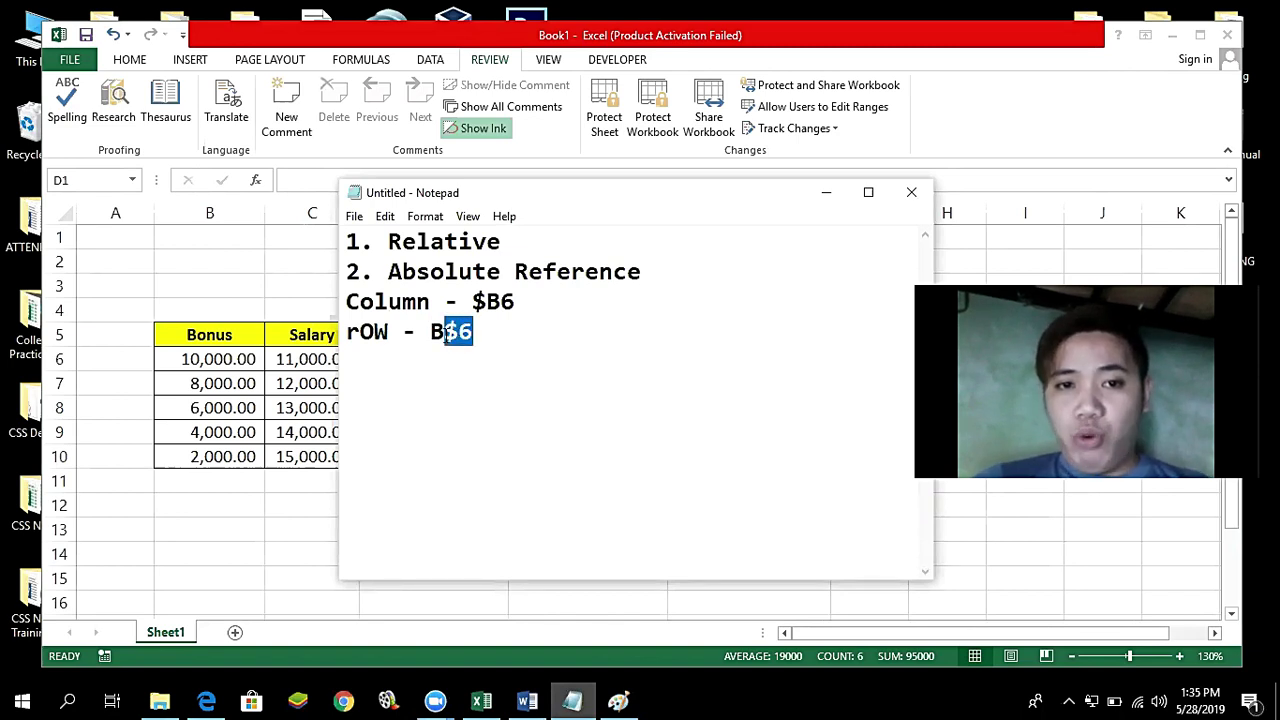
pyautogui.click(530, 307)
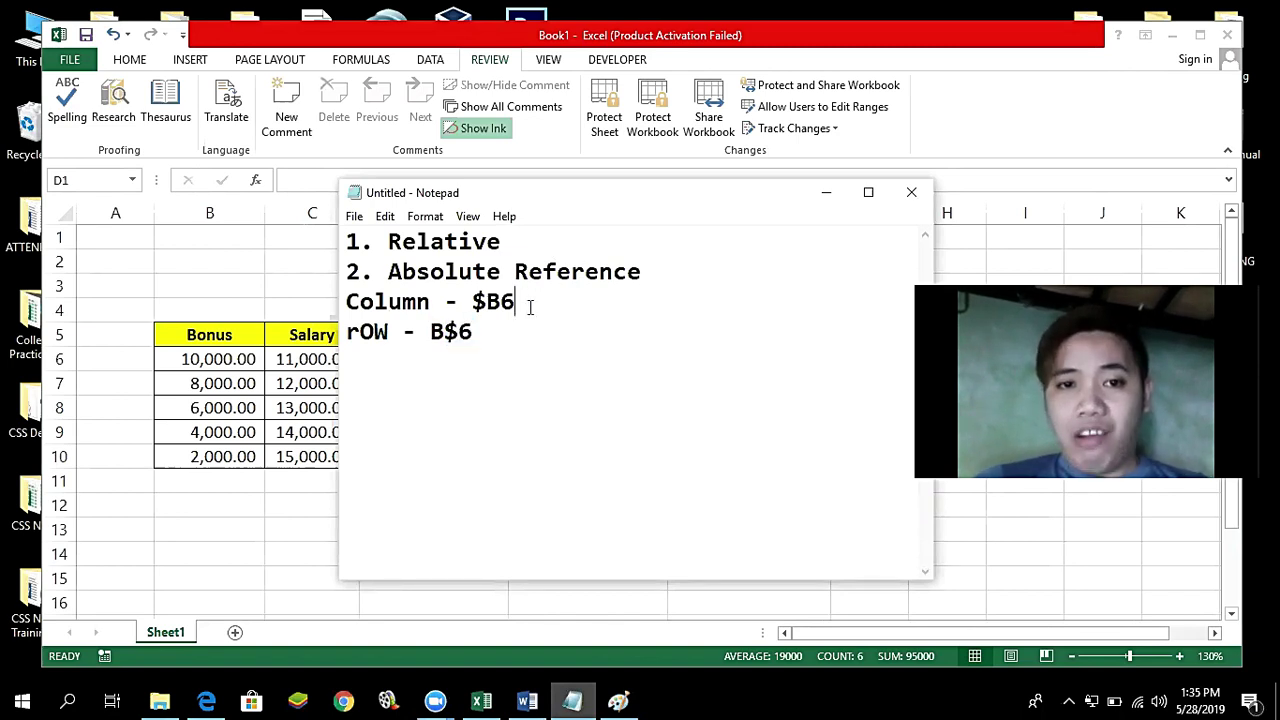
pyautogui.moveTo(501, 299)
pyautogui.mouseDown()
pyautogui.moveTo(458, 299)
pyautogui.moveTo(516, 302)
pyautogui.moveTo(500, 303)
pyautogui.mouseUp()
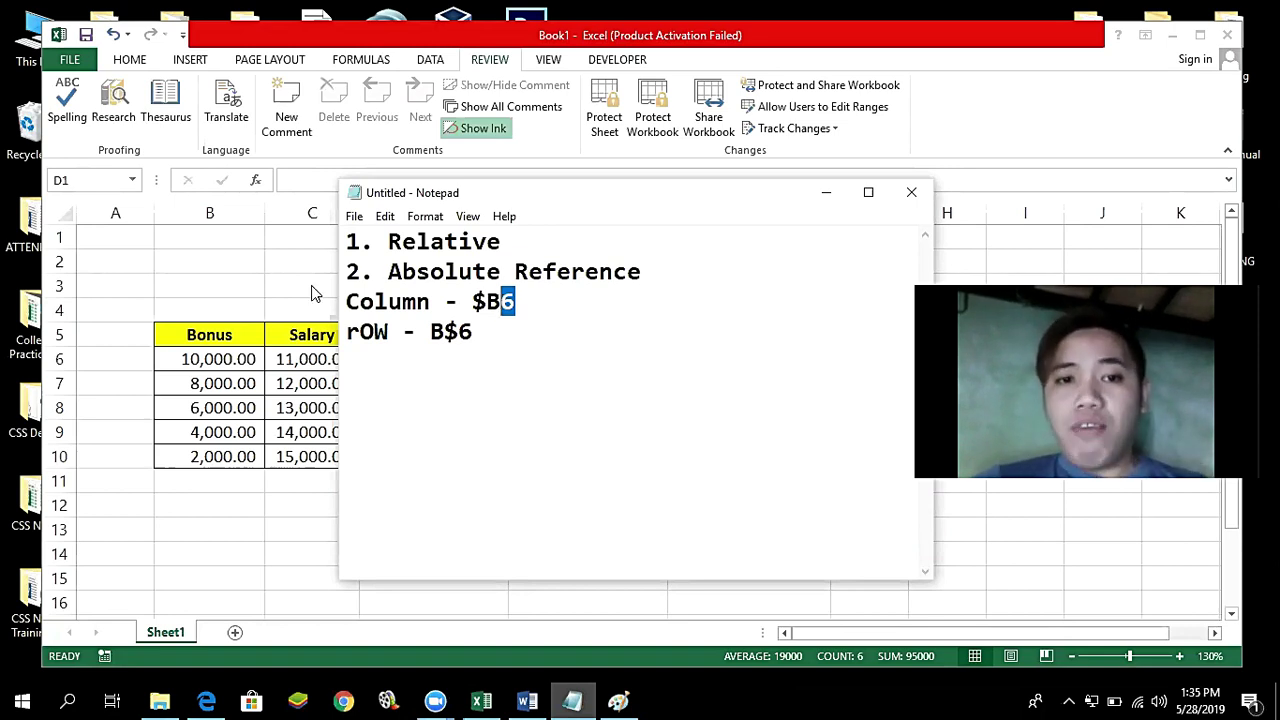
# Step: Add a fifth note line 'COLUMN & ROW - $B$6' and minimize Notepad
pyautogui.click(480, 340)
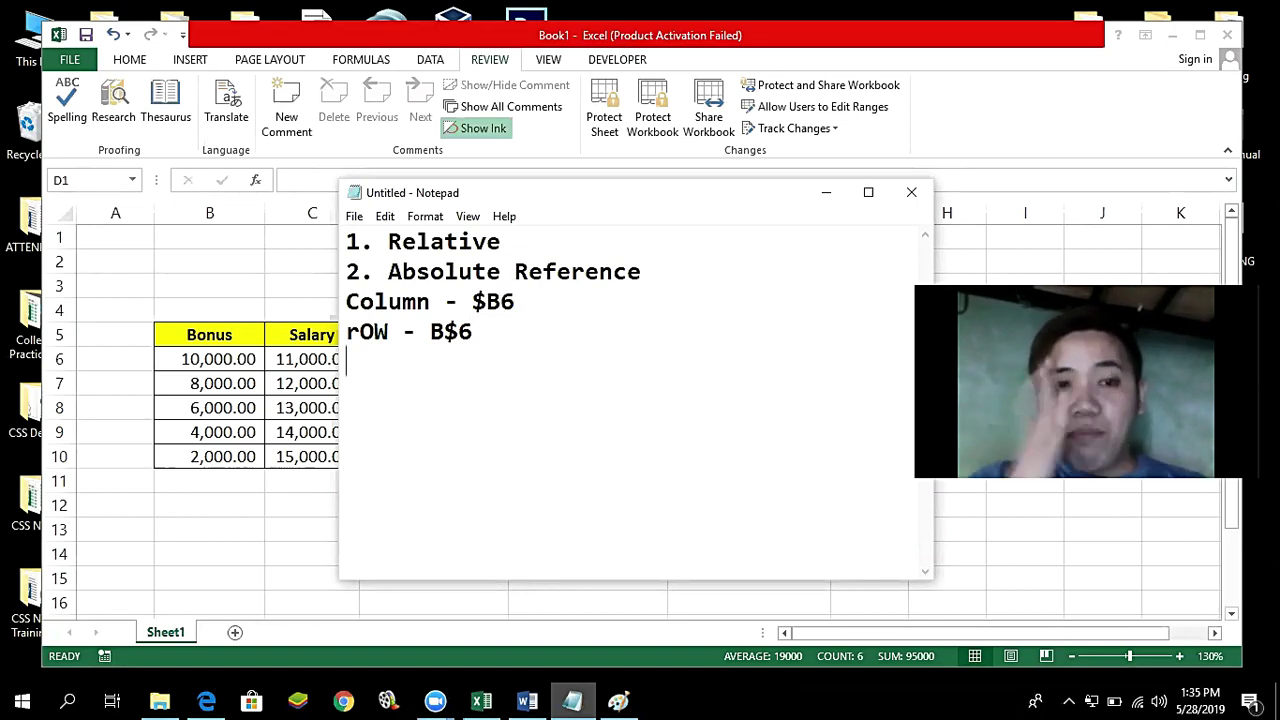
pyautogui.write('COL')
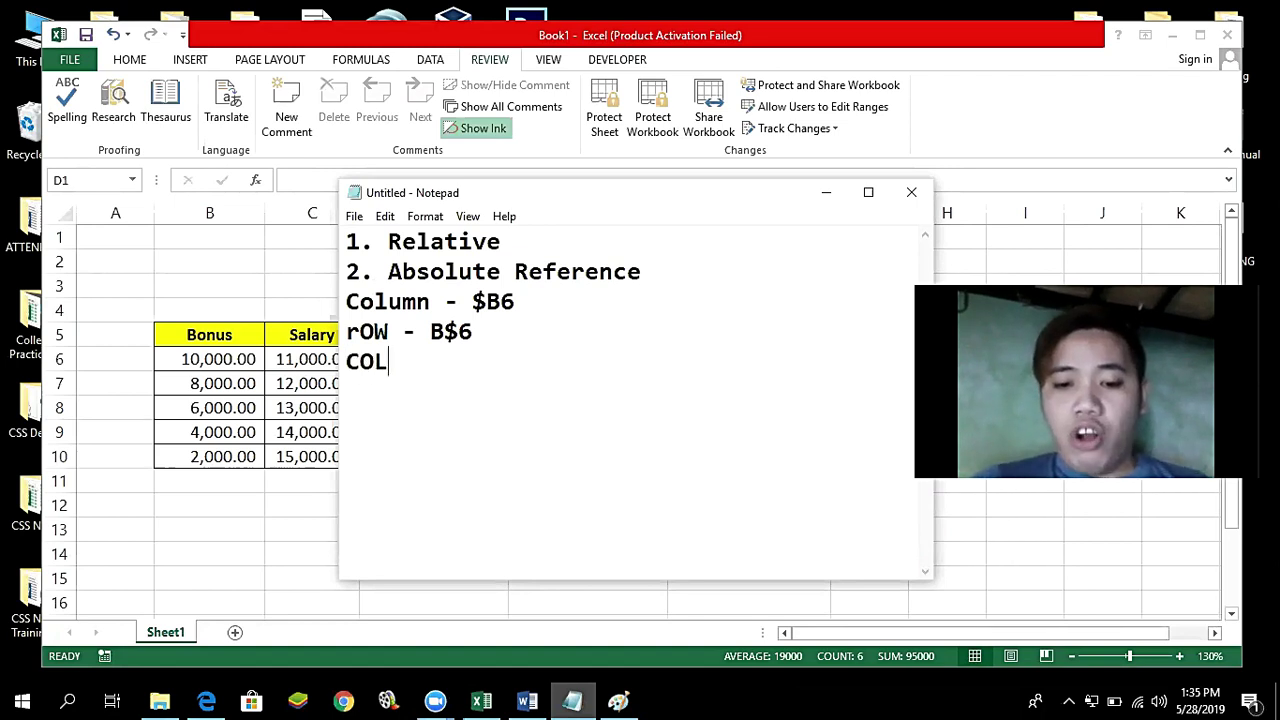
pyautogui.write('UMN')
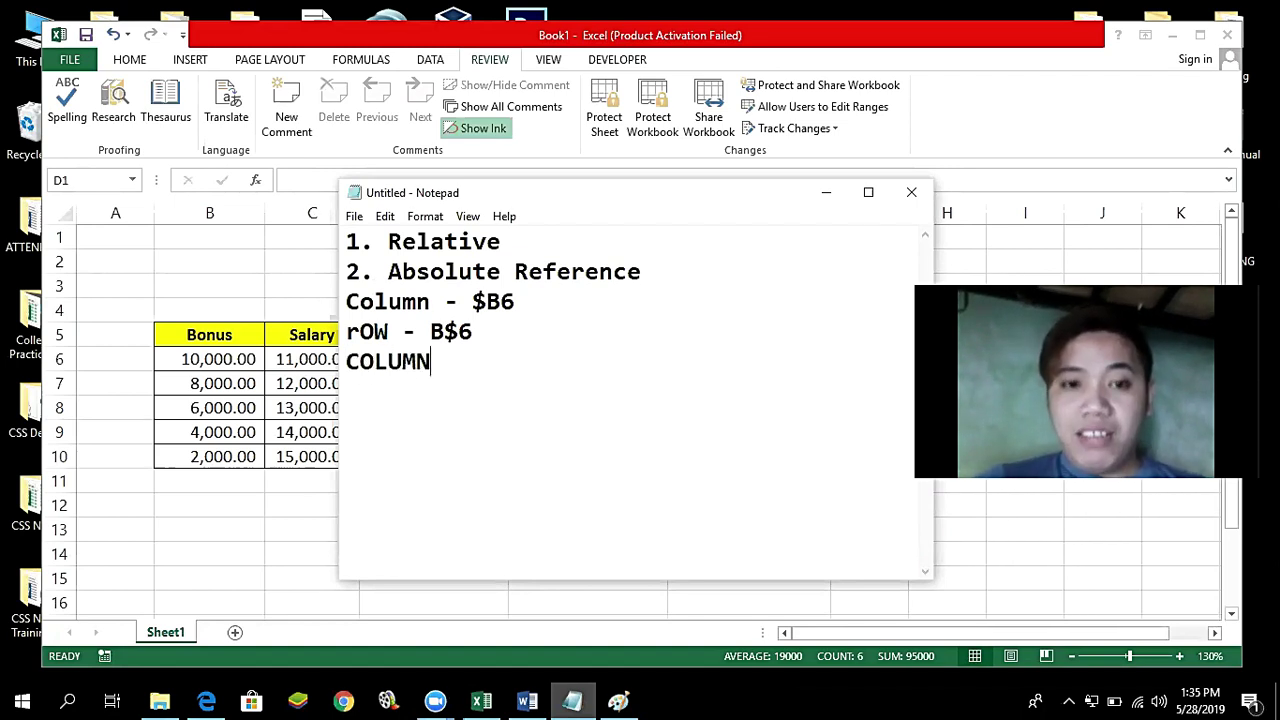
pyautogui.write(' & ROW')
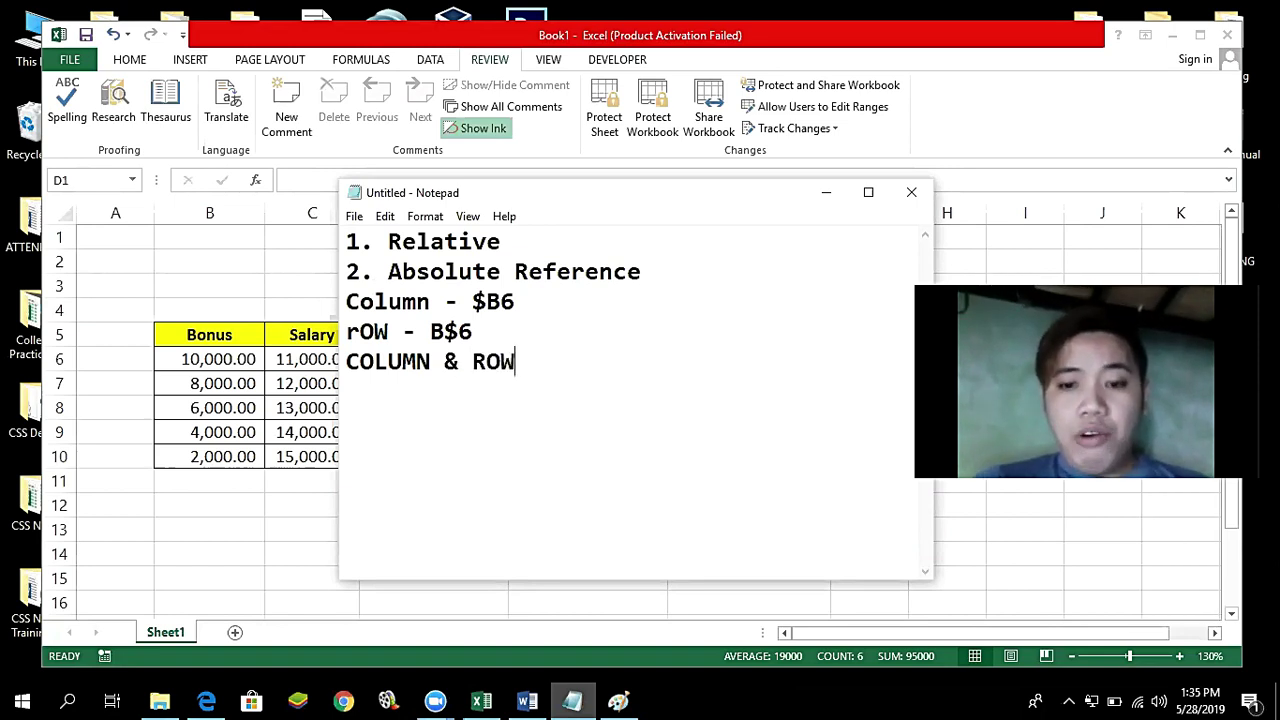
pyautogui.write(' -')
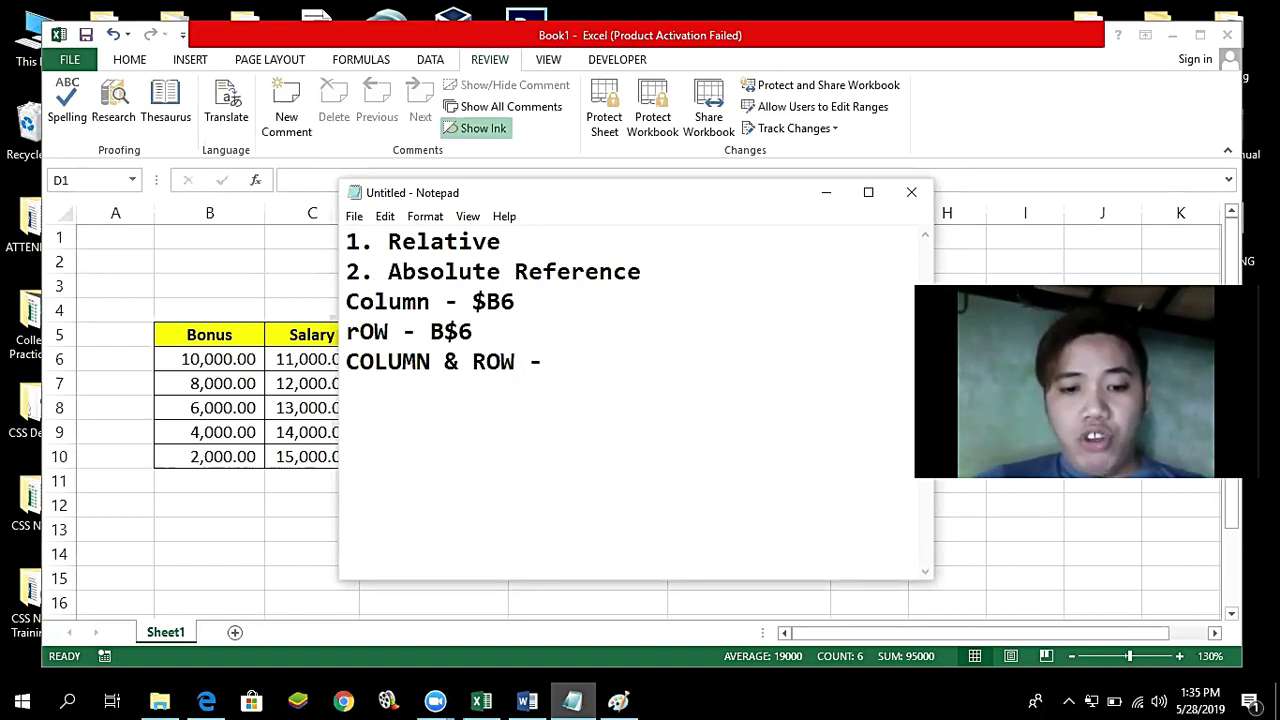
pyautogui.write(' B6')
pyautogui.click(557, 362)
pyautogui.write('$B')
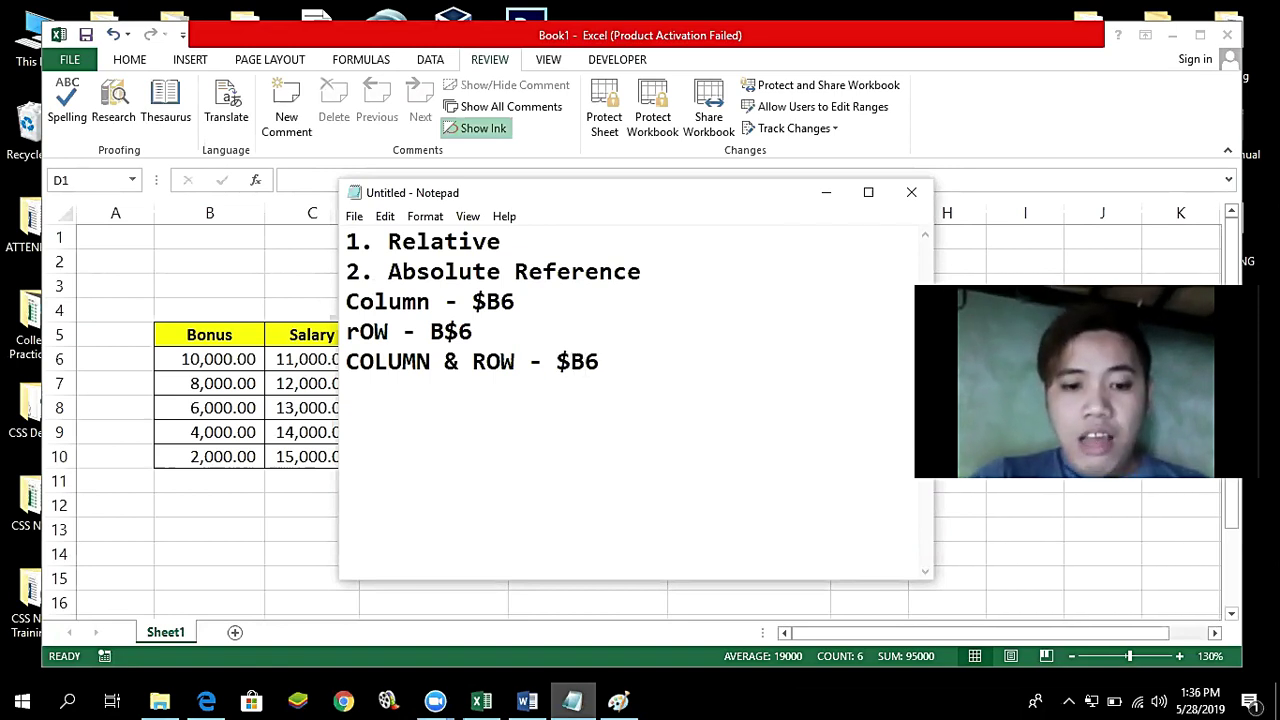
pyautogui.write('$')
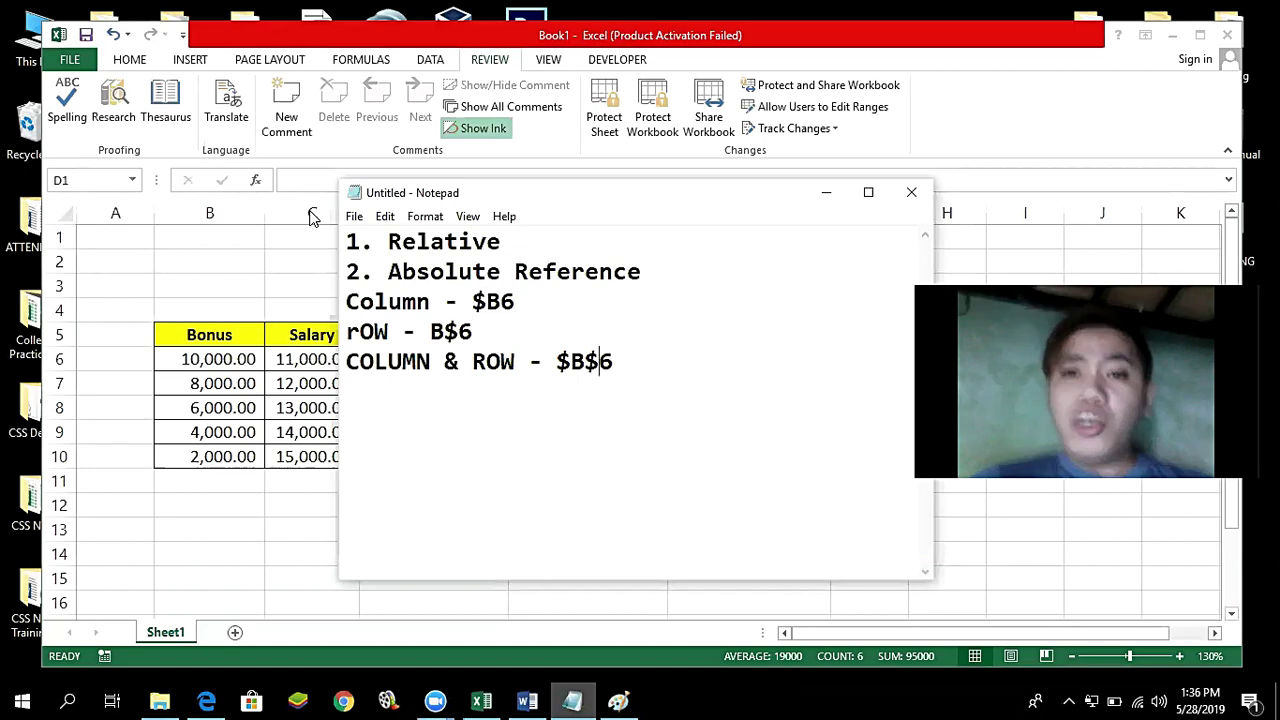
pyautogui.click(828, 193)
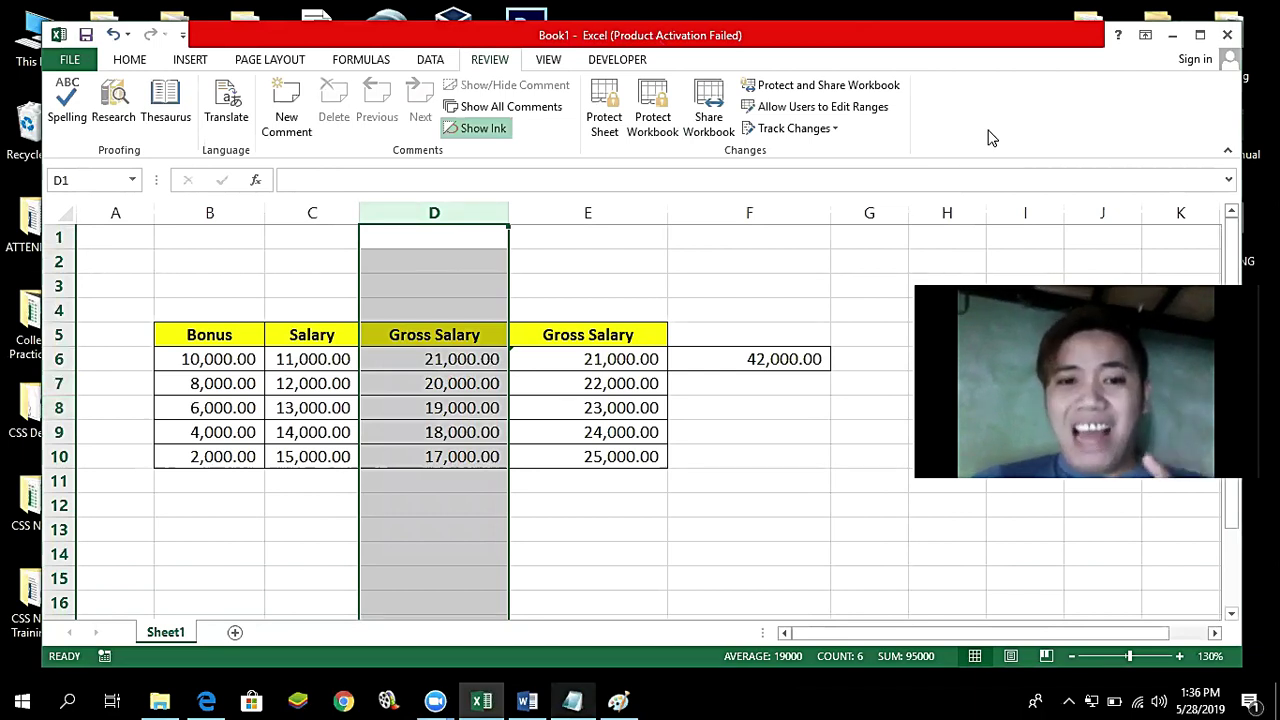
pyautogui.click(209, 211)
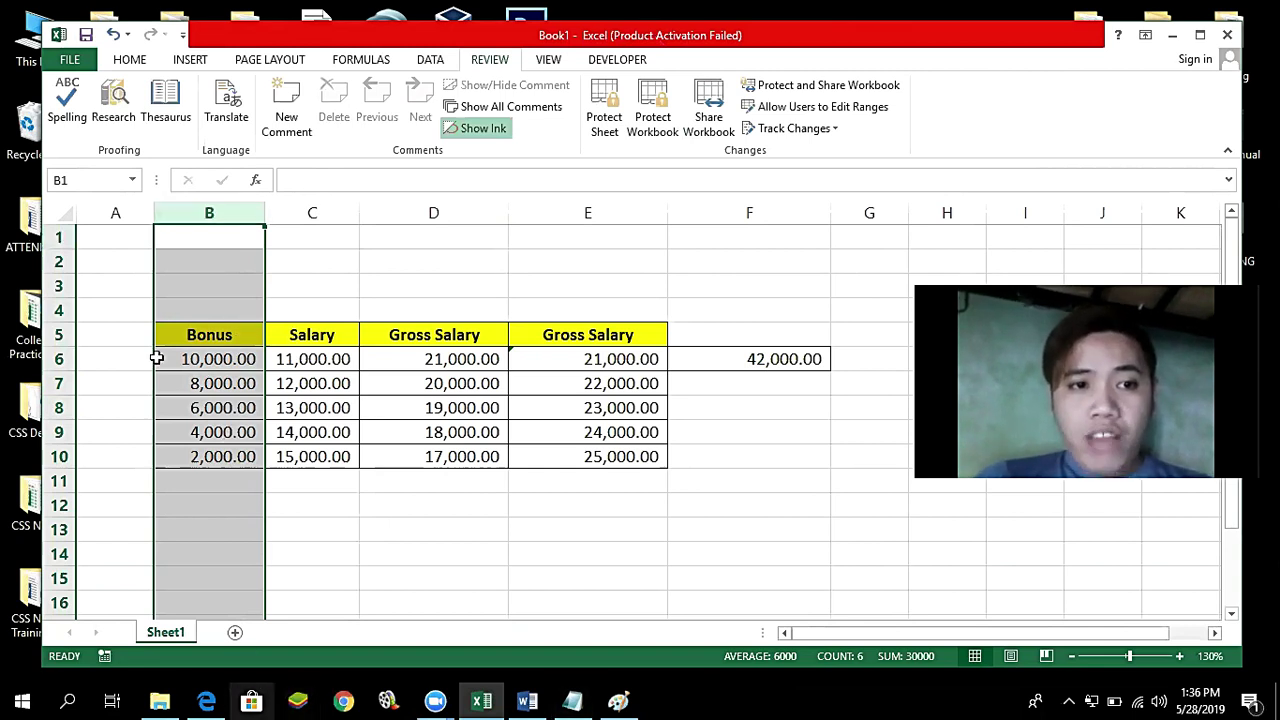
pyautogui.click(59, 359)
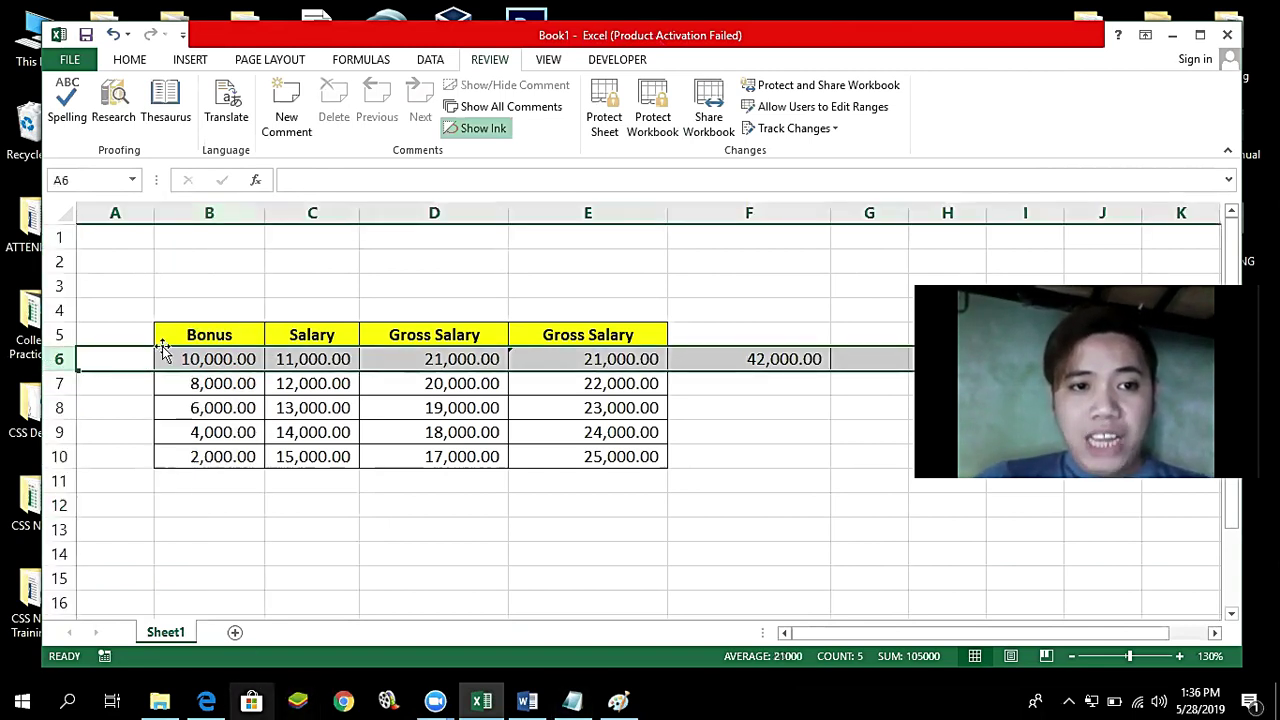
pyautogui.click(209, 213)
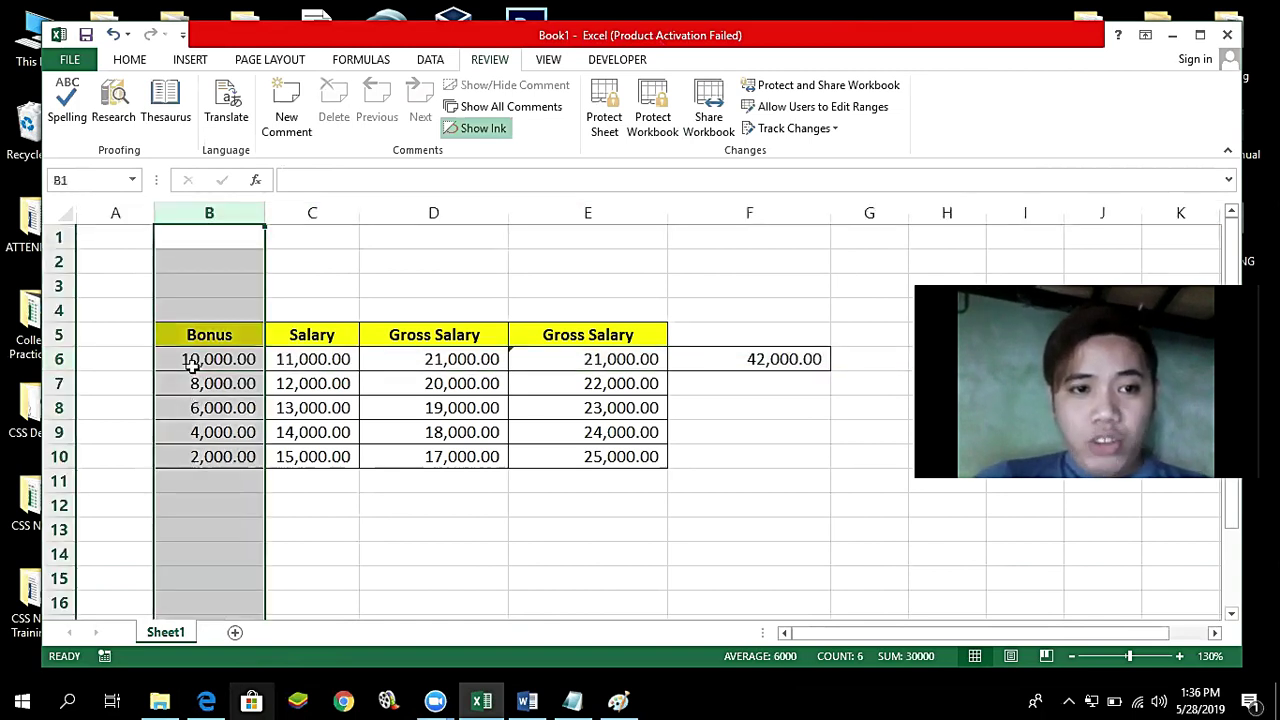
pyautogui.click(193, 367)
pyautogui.click(220, 211)
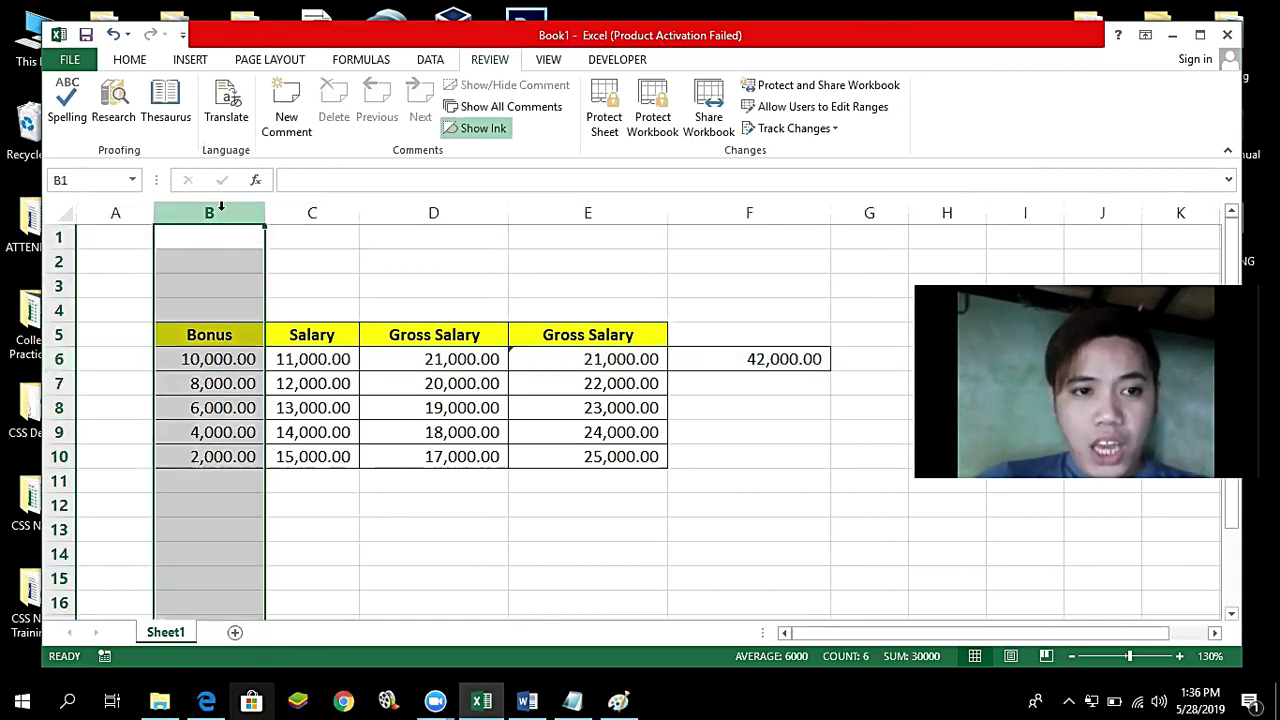
pyautogui.click(57, 359)
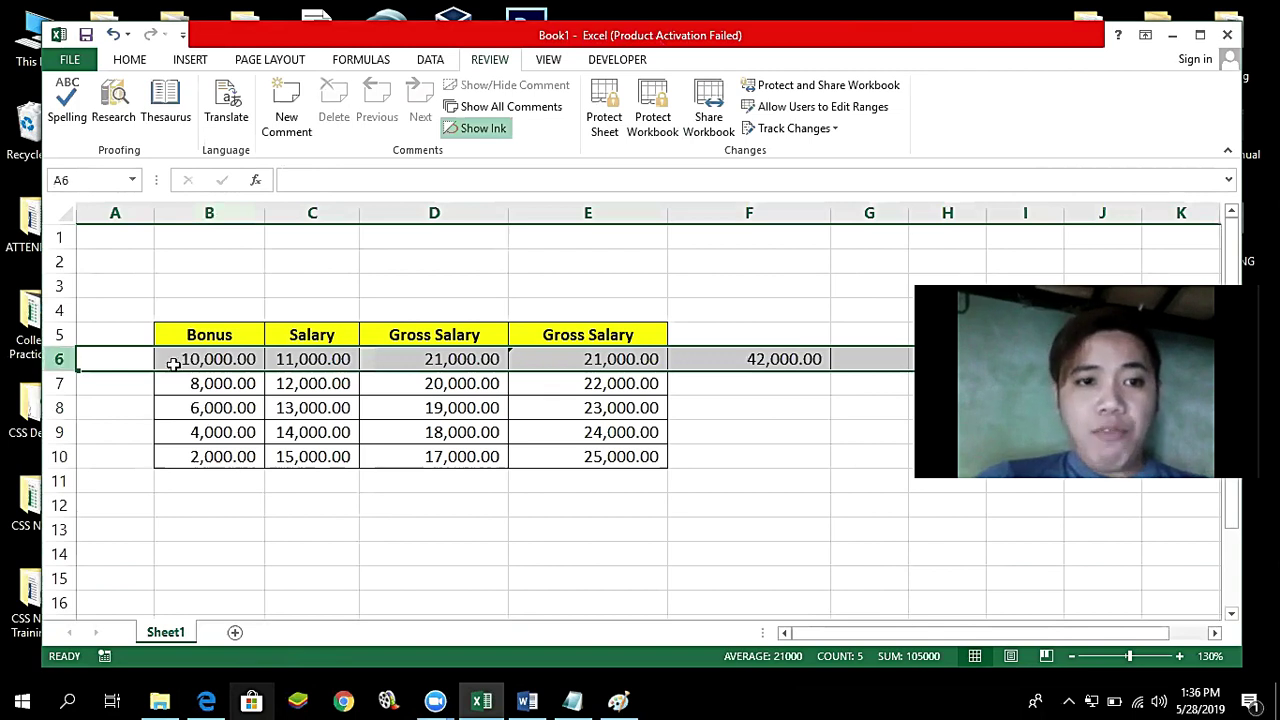
pyautogui.click(216, 496)
pyautogui.click(200, 358)
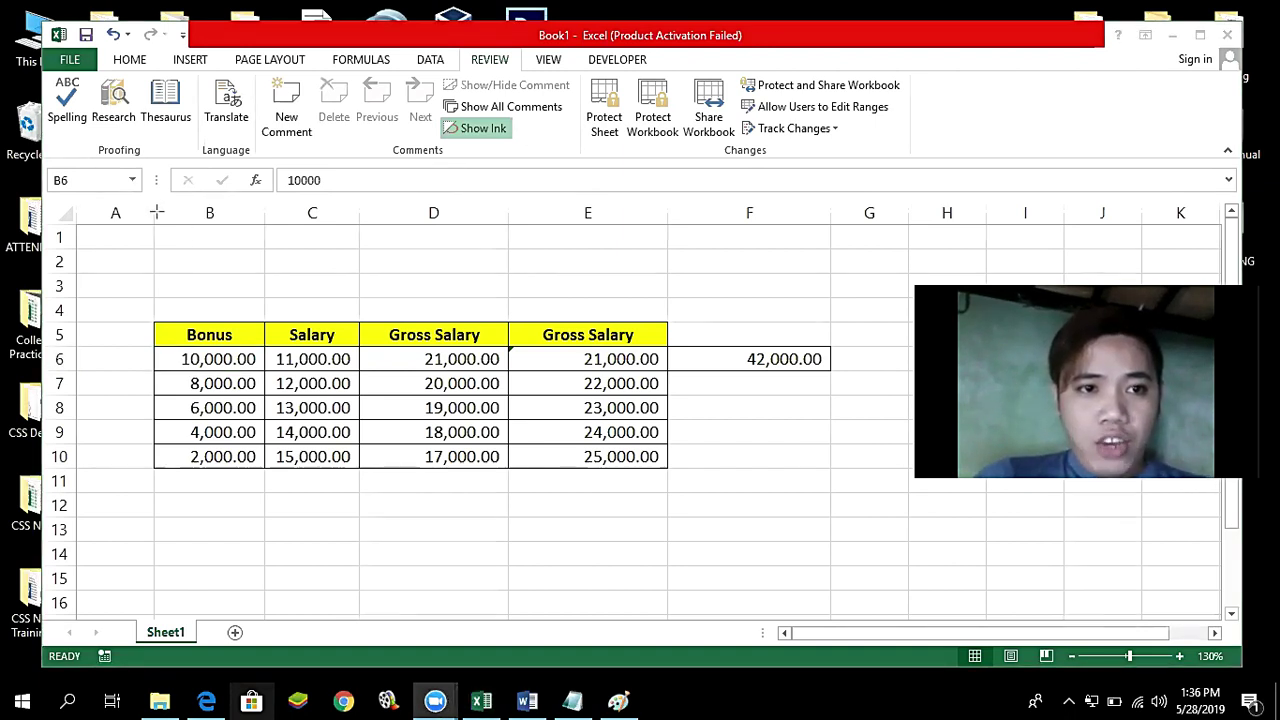
# Step: Ink lines along column B and around row 6, erase them, and bring the notes forward
pyautogui.moveTo(153, 204)
pyautogui.mouseDown()
pyautogui.moveTo(271, 238)
pyautogui.moveTo(268, 172)
pyautogui.moveTo(263, 520)
pyautogui.mouseUp()
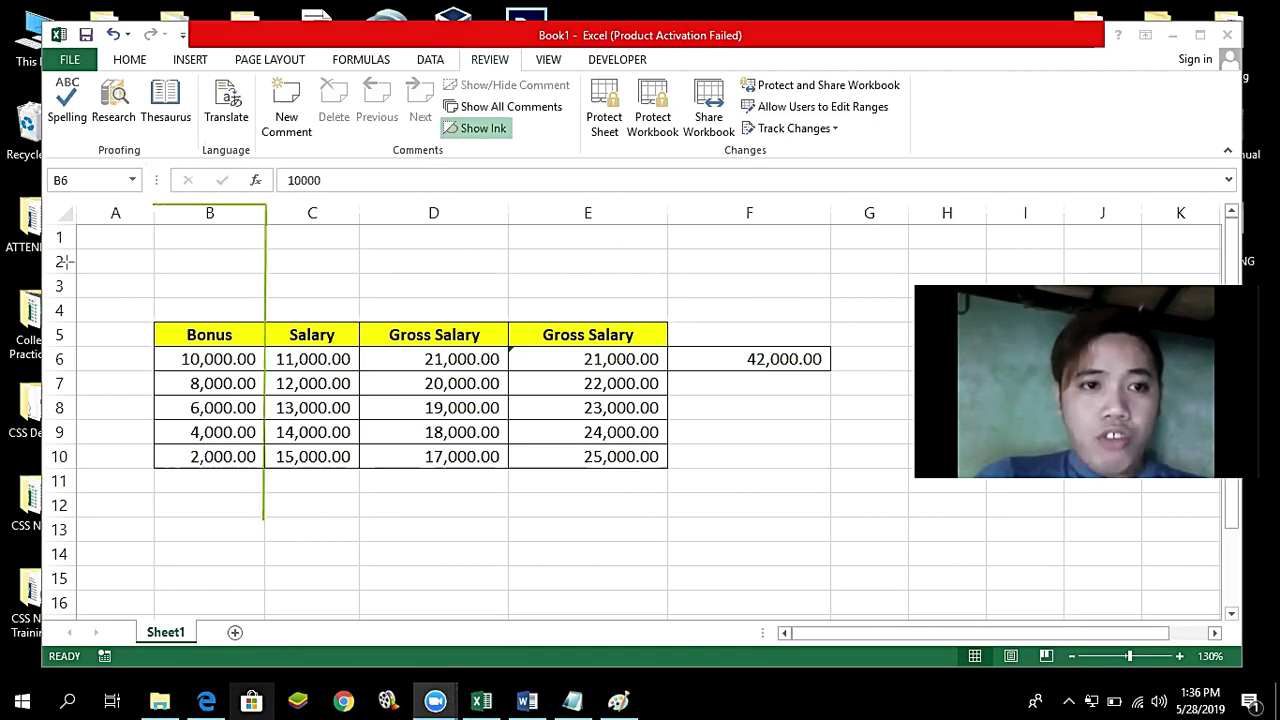
pyautogui.moveTo(153, 206); pyautogui.dragTo(151, 553)
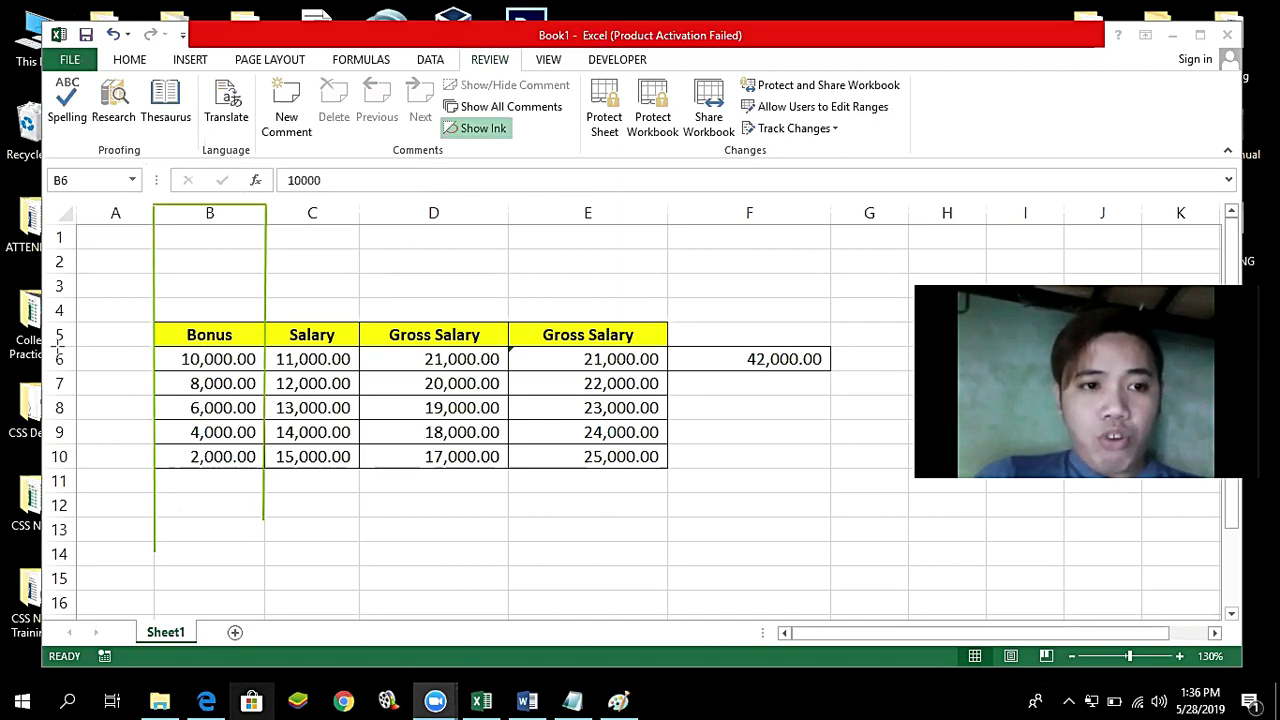
pyautogui.moveTo(57, 343); pyautogui.dragTo(278, 346)
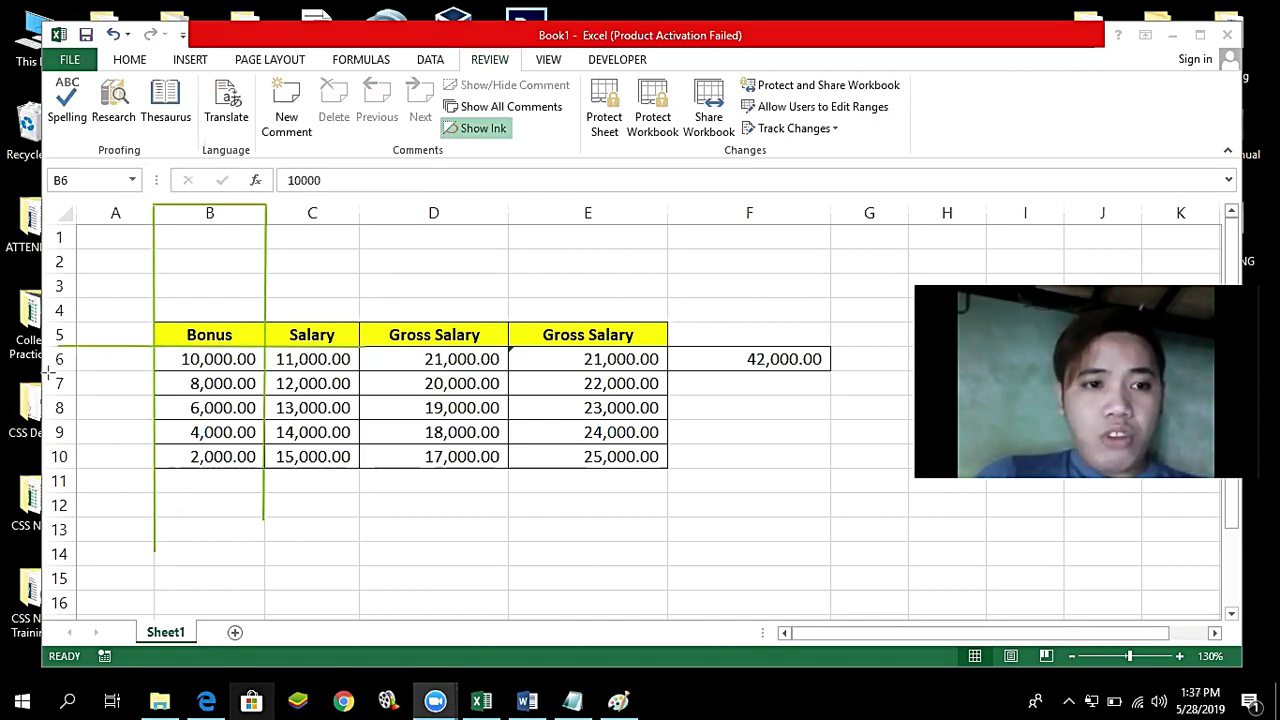
pyautogui.moveTo(47, 372); pyautogui.dragTo(362, 368)
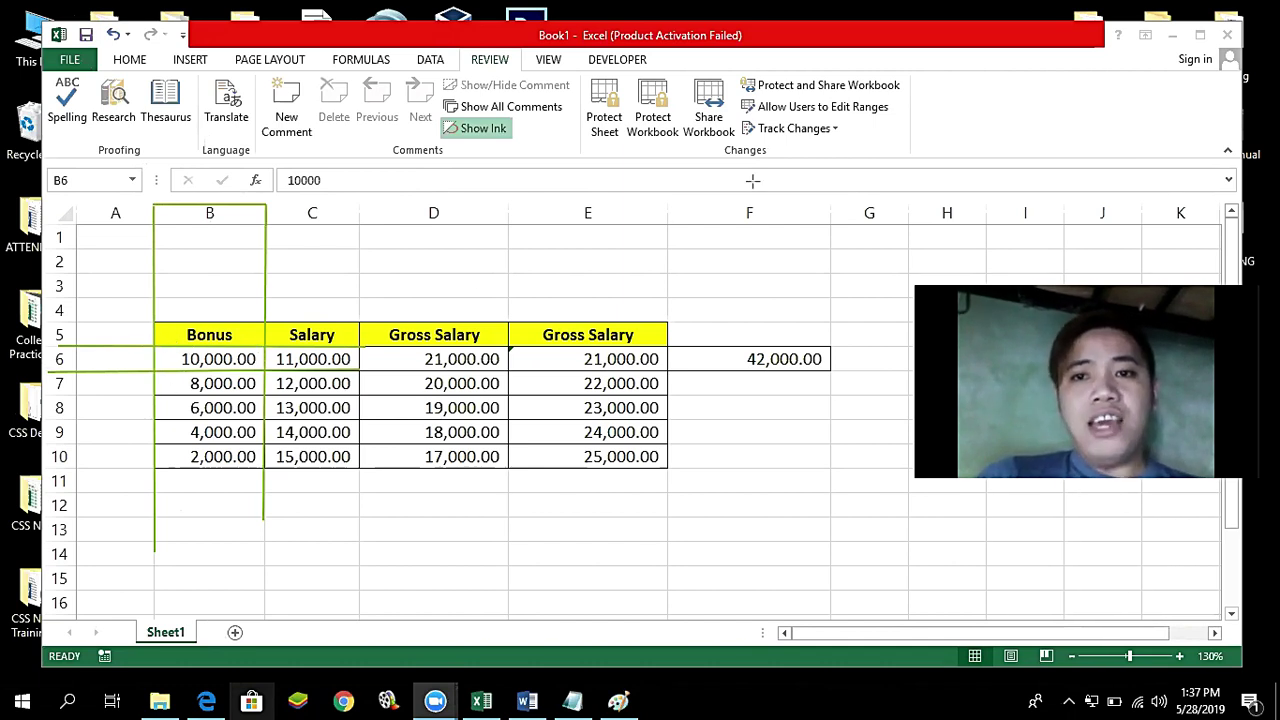
pyautogui.press('e')
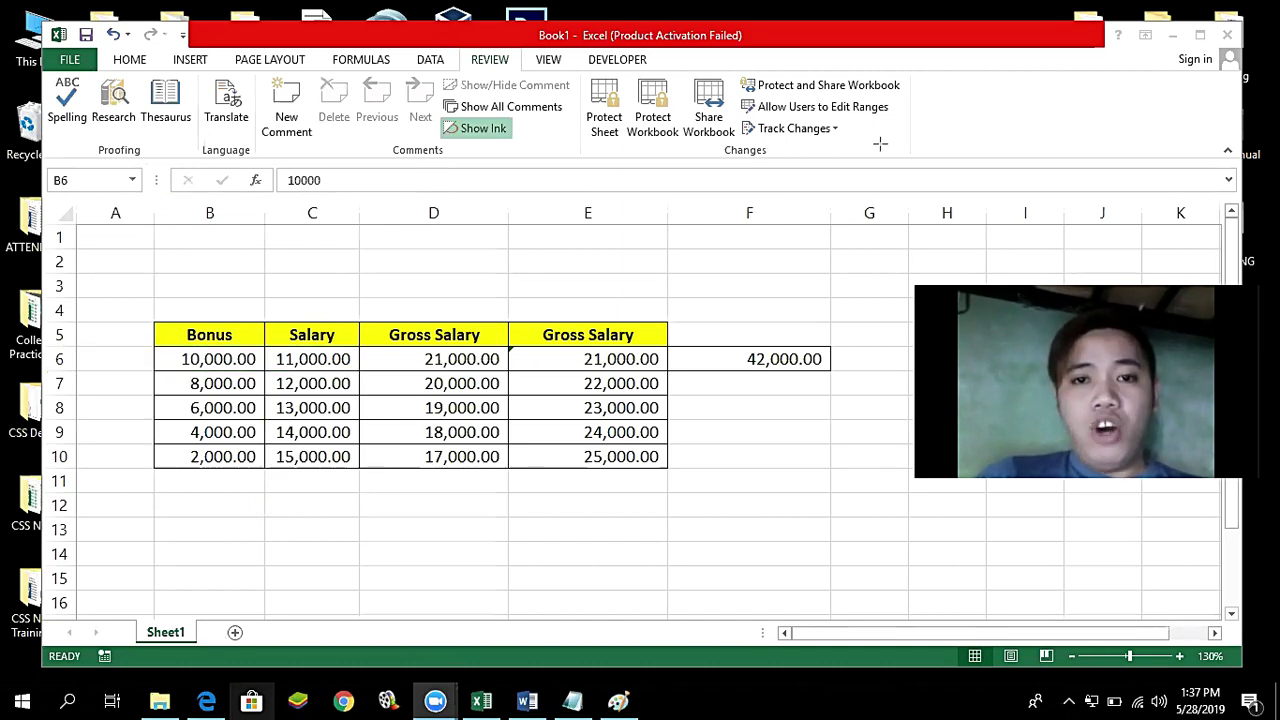
pyautogui.click(572, 700)
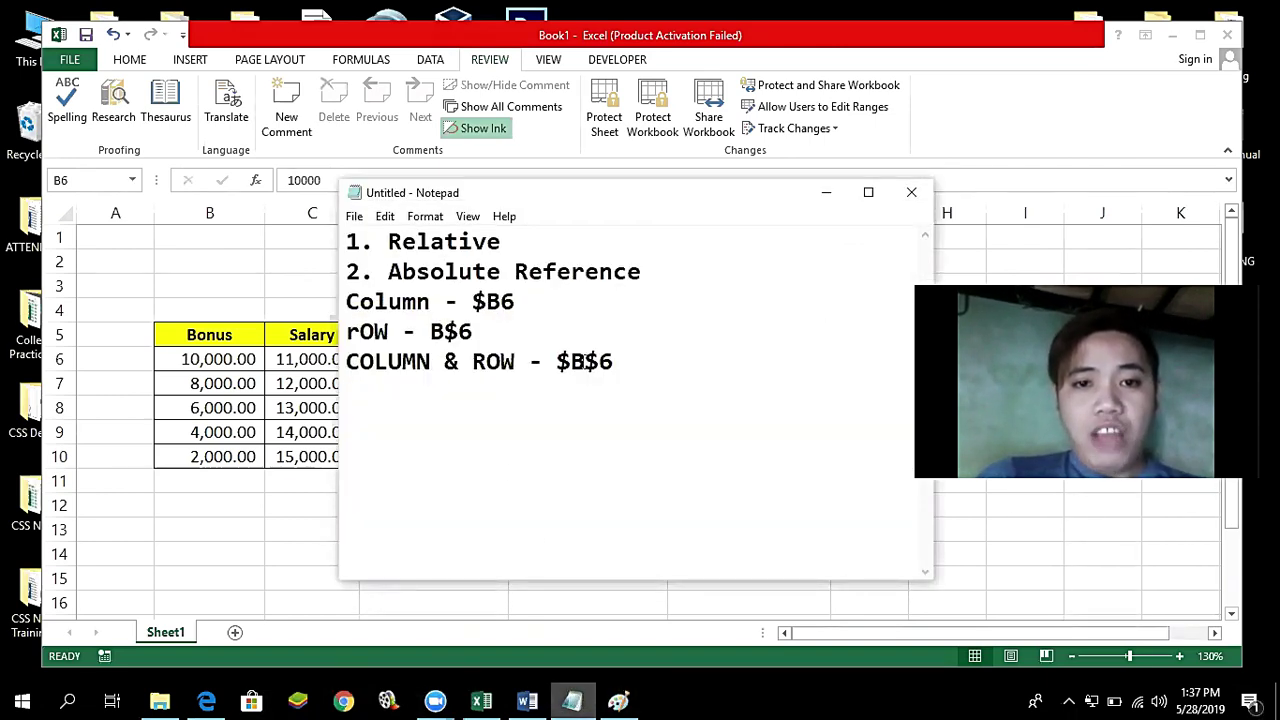
# Step: Hide the notes, clear the 42,000.00 total from F6, and inspect E6 and B6
pyautogui.click(826, 192)
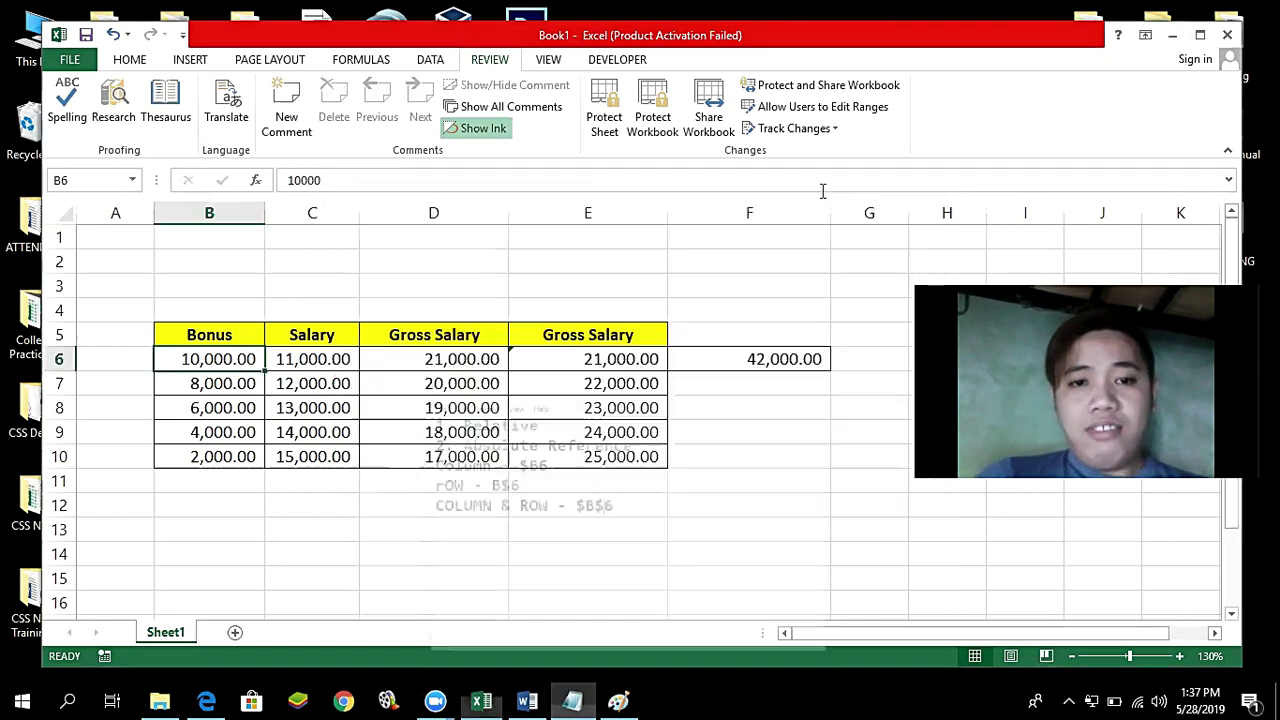
pyautogui.click(728, 364)
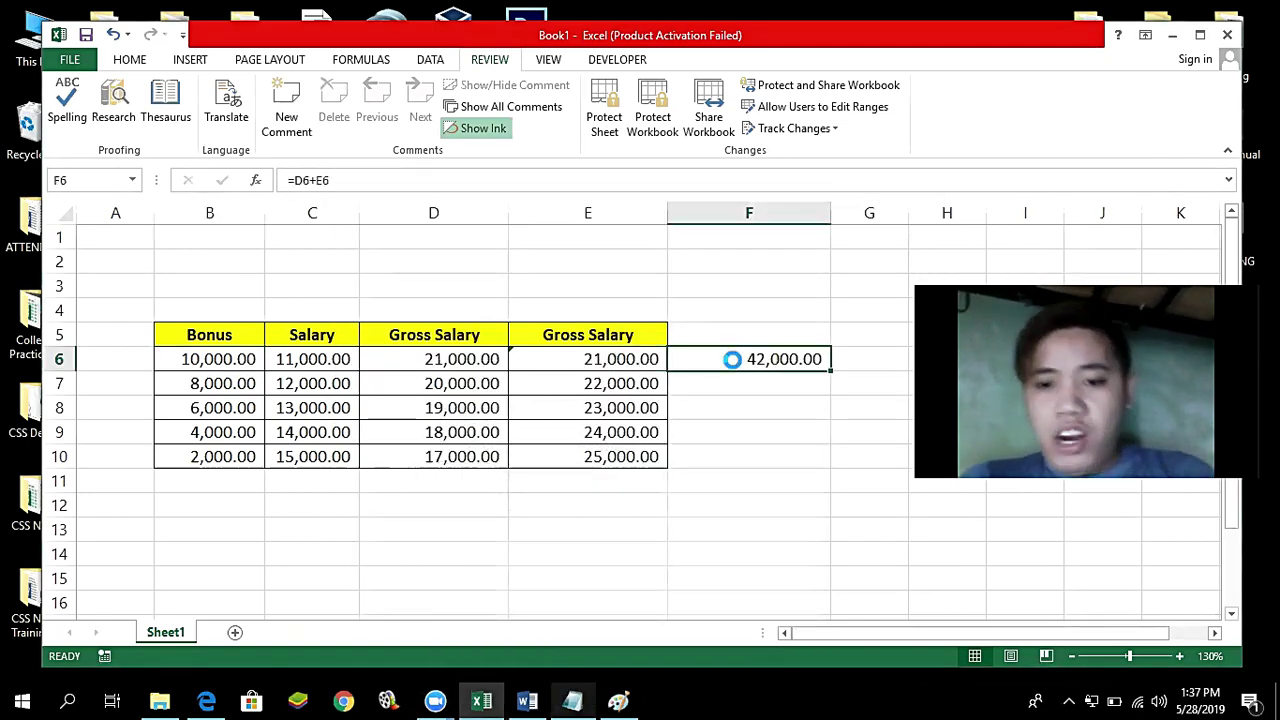
pyautogui.press('Delete')
pyautogui.click(728, 481)
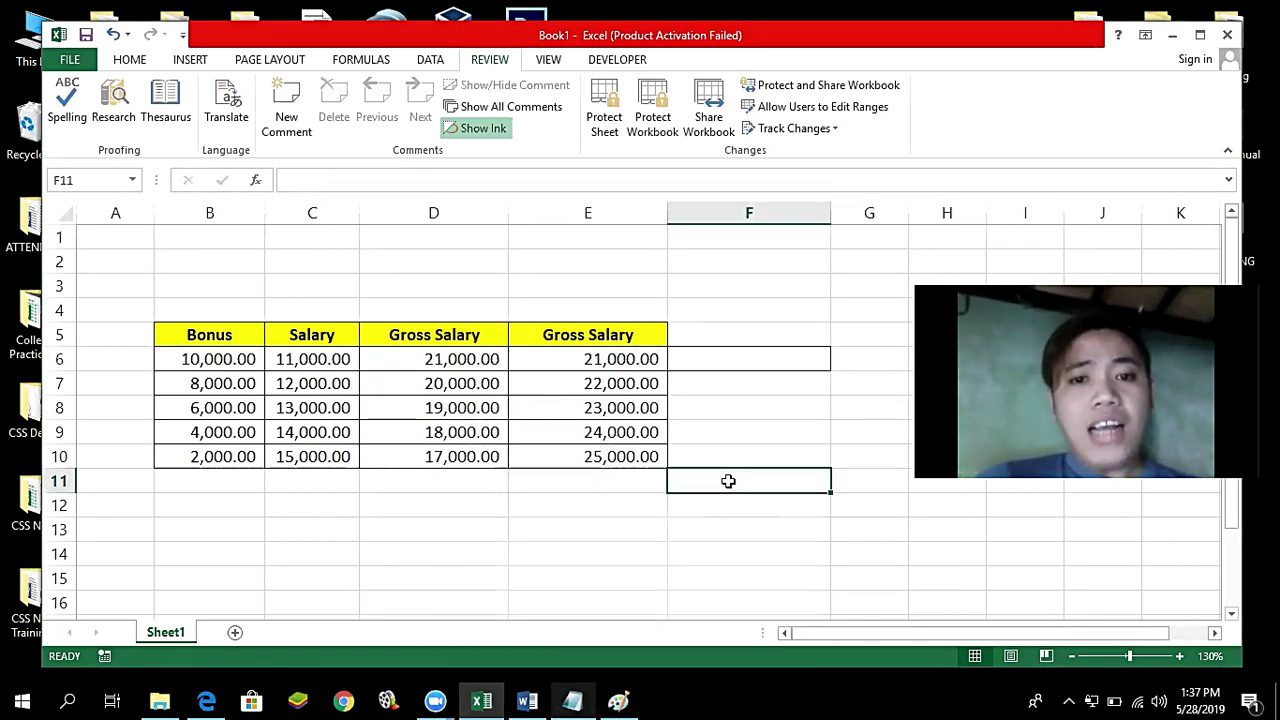
pyautogui.click(603, 360)
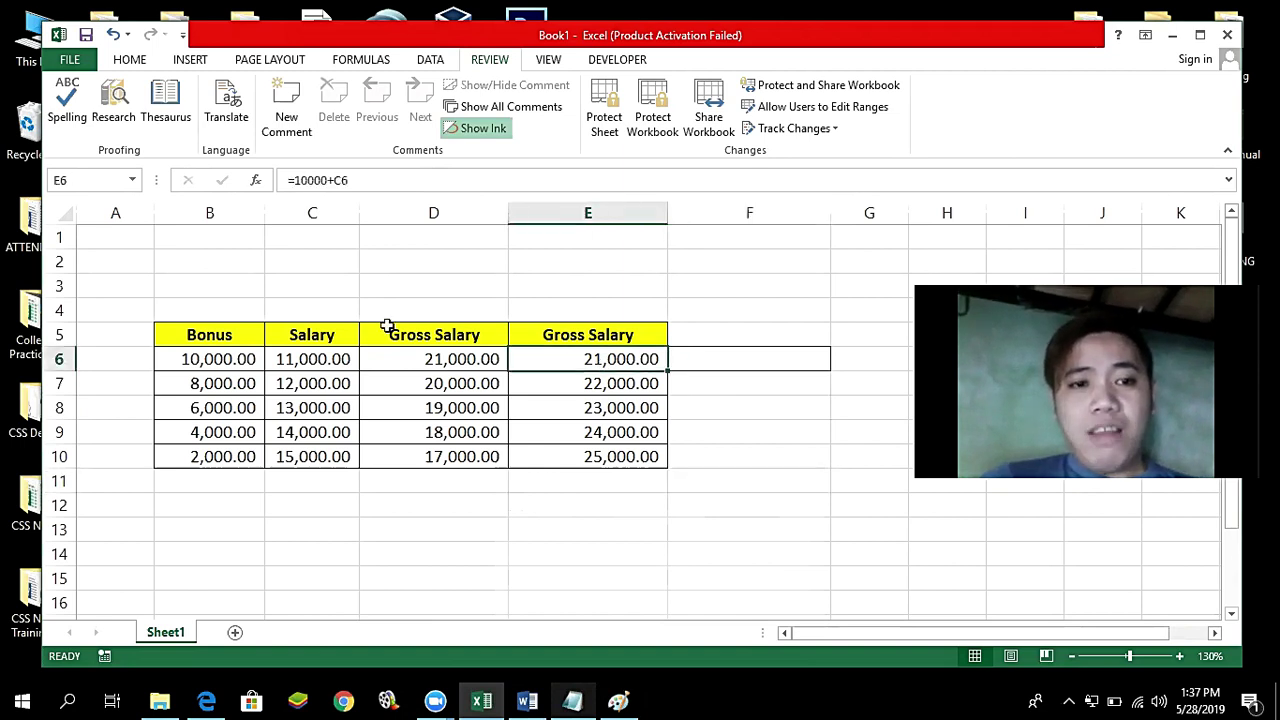
pyautogui.click(175, 362)
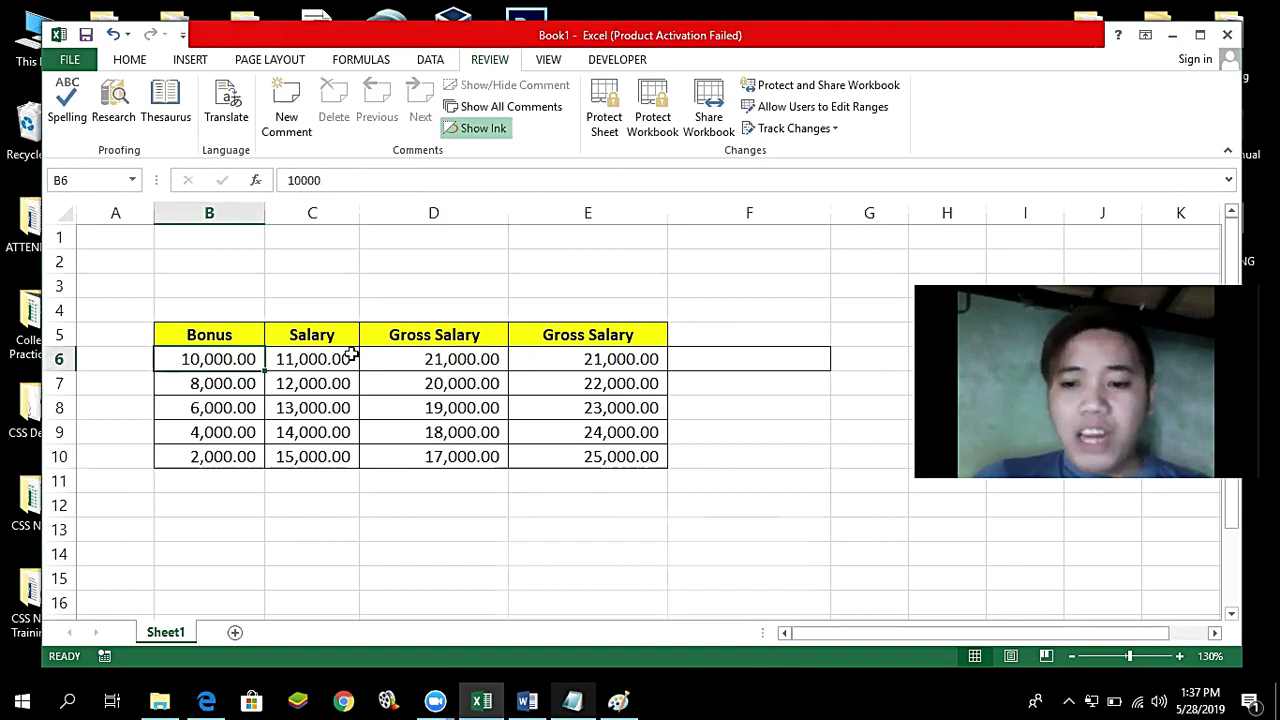
# Step: Type =$B$6+C6 in F6, locking the B6 bonus reference with F4
pyautogui.click(702, 359)
pyautogui.write('=')
pyautogui.click(190, 358)
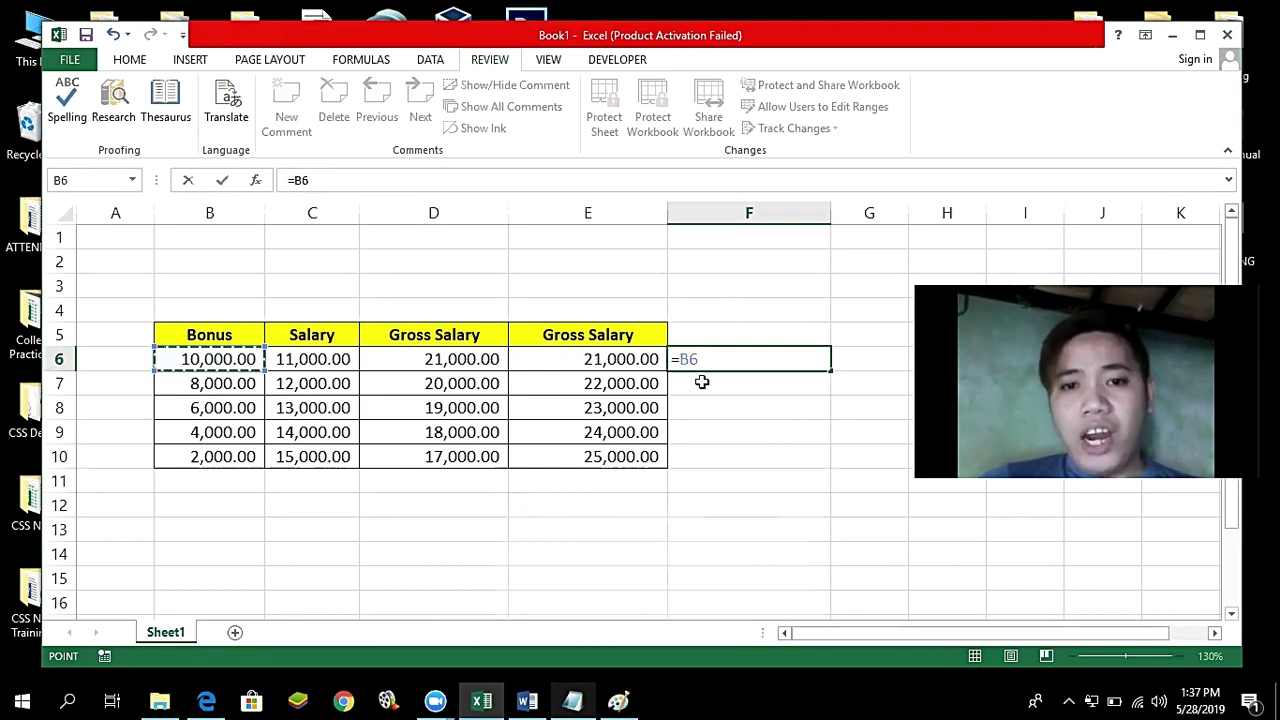
pyautogui.press('F2')
pyautogui.press('F4')
pyautogui.press('F4')
pyautogui.press('F4')
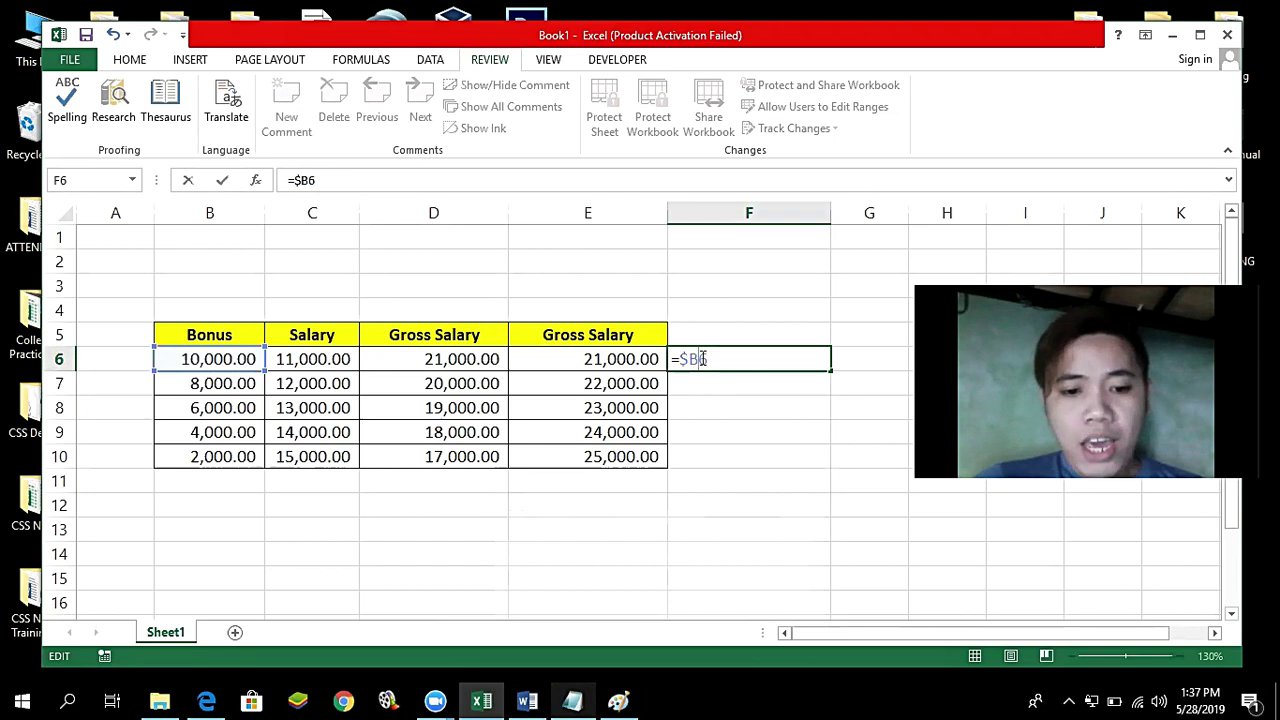
pyautogui.write('$6')
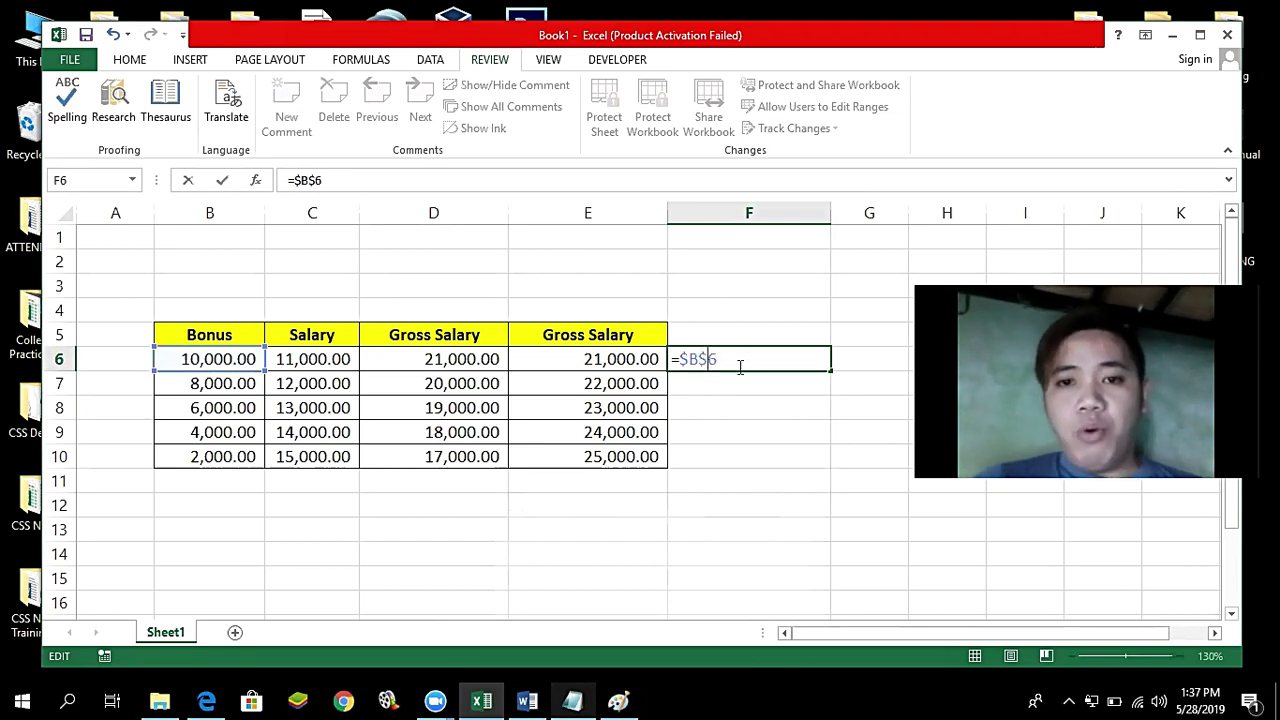
pyautogui.write('+')
pyautogui.click(330, 355)
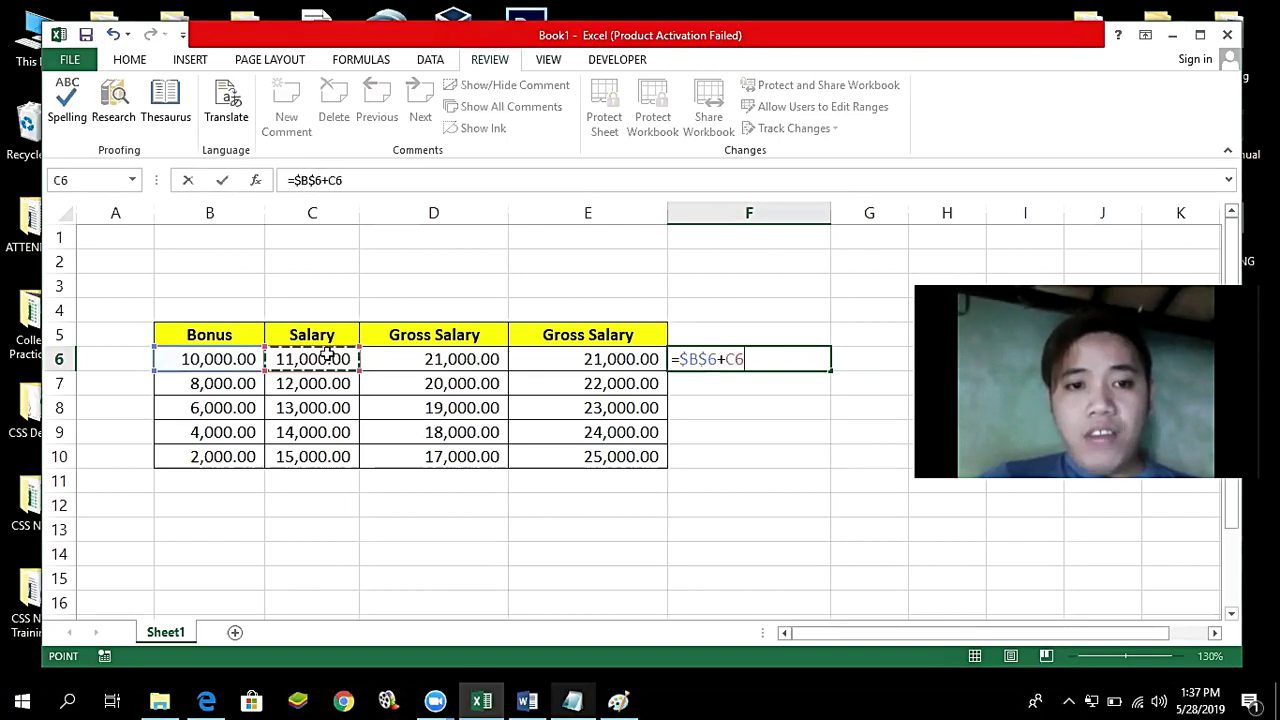
# Step: Review the C6 and $B$6 parts of the formula, then bring the notes forward
pyautogui.doubleClick(733, 362)
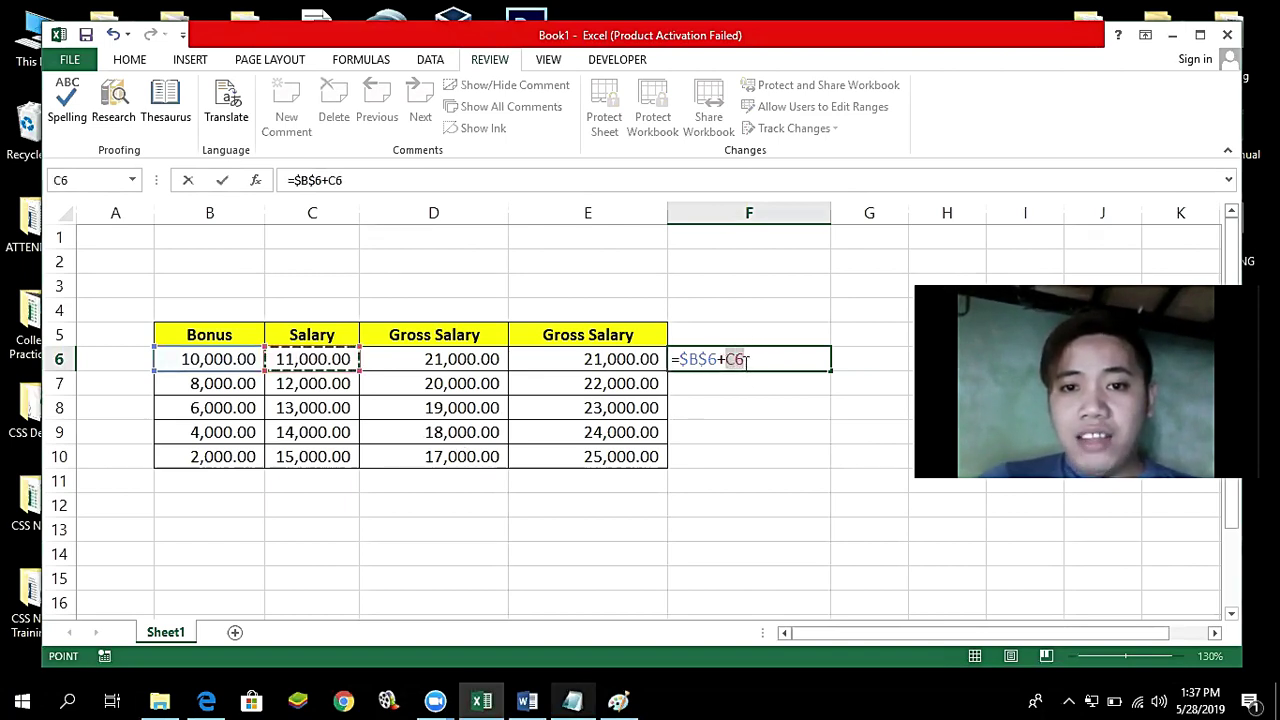
pyautogui.moveTo(716, 366); pyautogui.dragTo(683, 364)
pyautogui.click(756, 362)
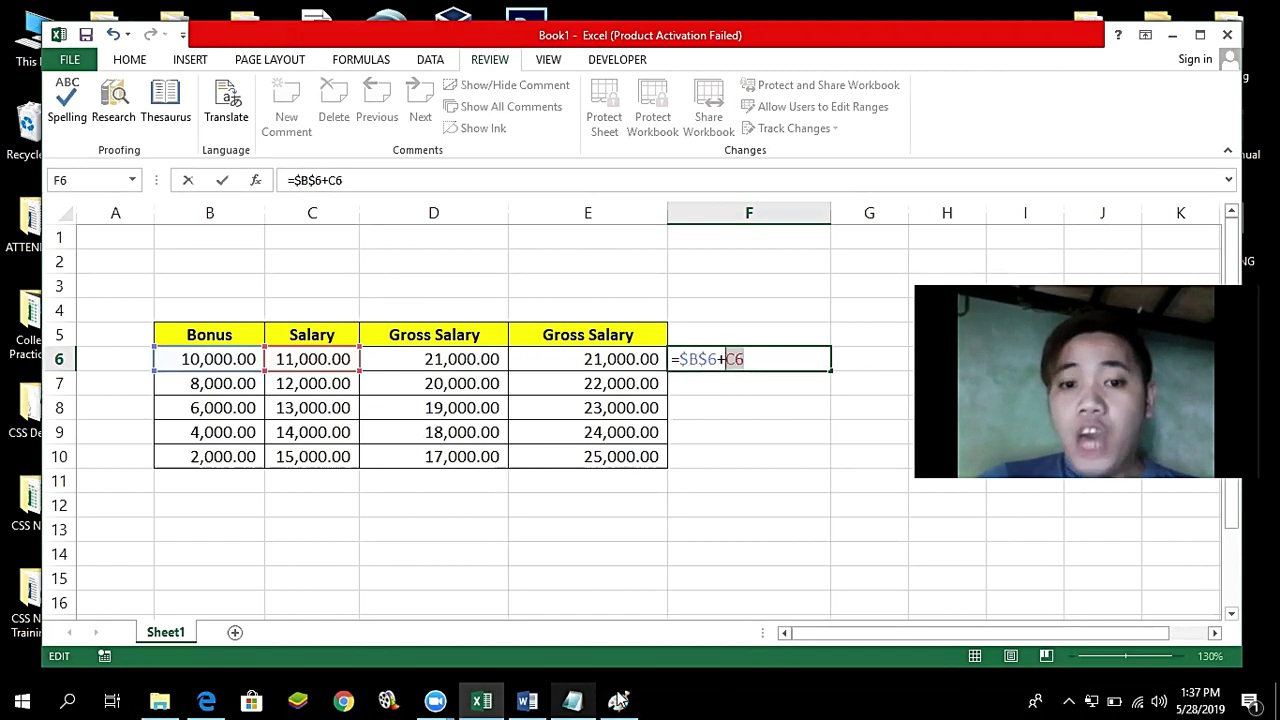
pyautogui.click(572, 700)
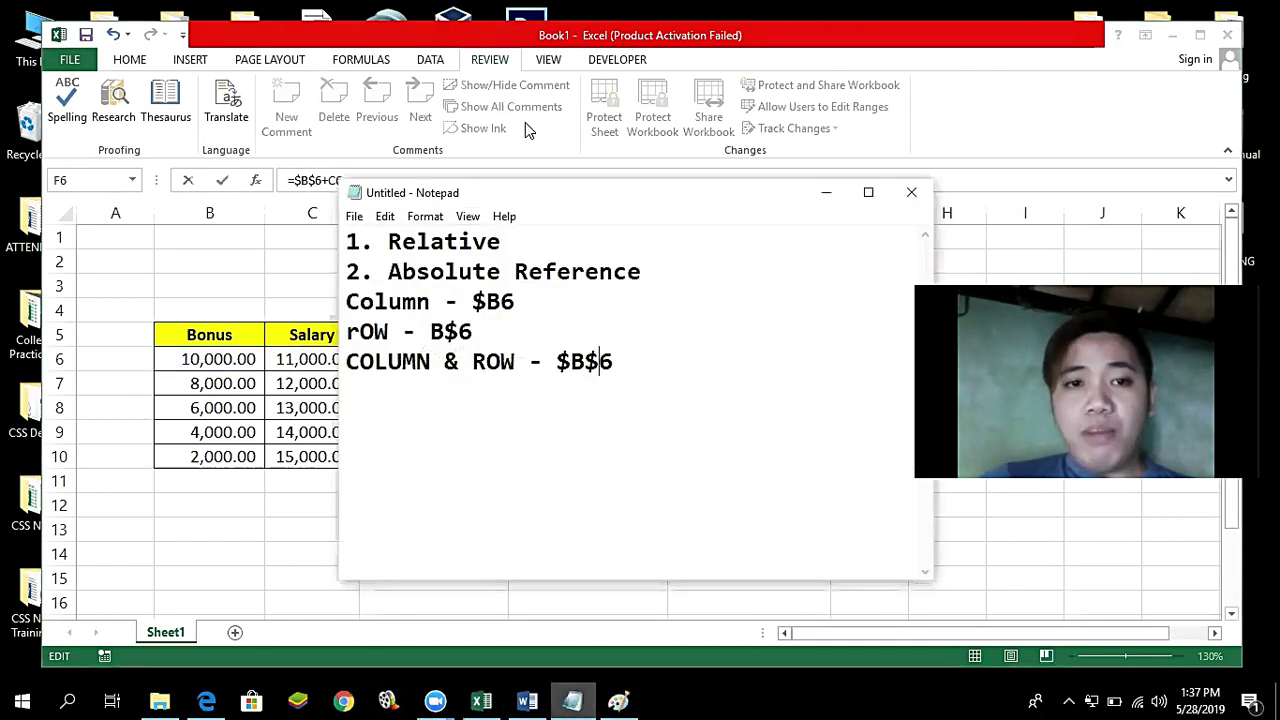
# Step: Add the list item '3. Mixed Reference', then minimize Notepad and resume editing F6's formula
pyautogui.press('Return')
pyautogui.write('3. mIXED')
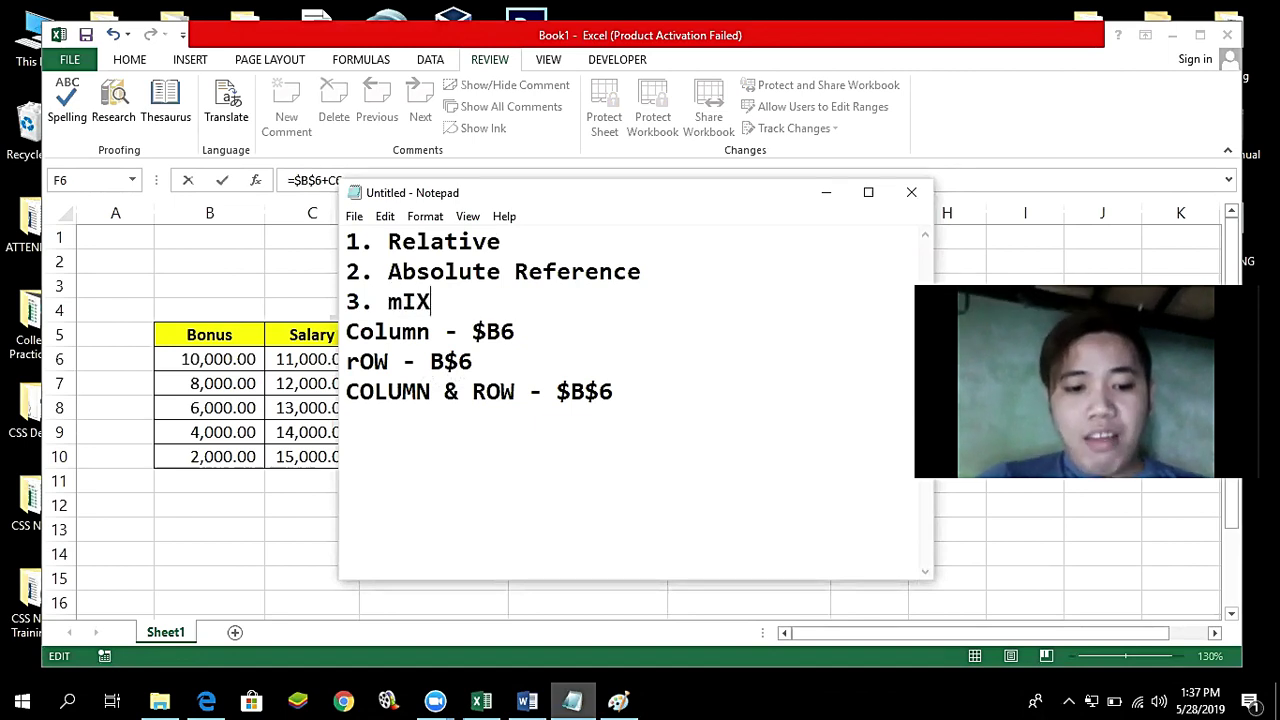
pyautogui.press('BackSpace')
pyautogui.press('BackSpace')
pyautogui.press('BackSpace')
pyautogui.press('BackSpace')
pyautogui.press('BackSpace')
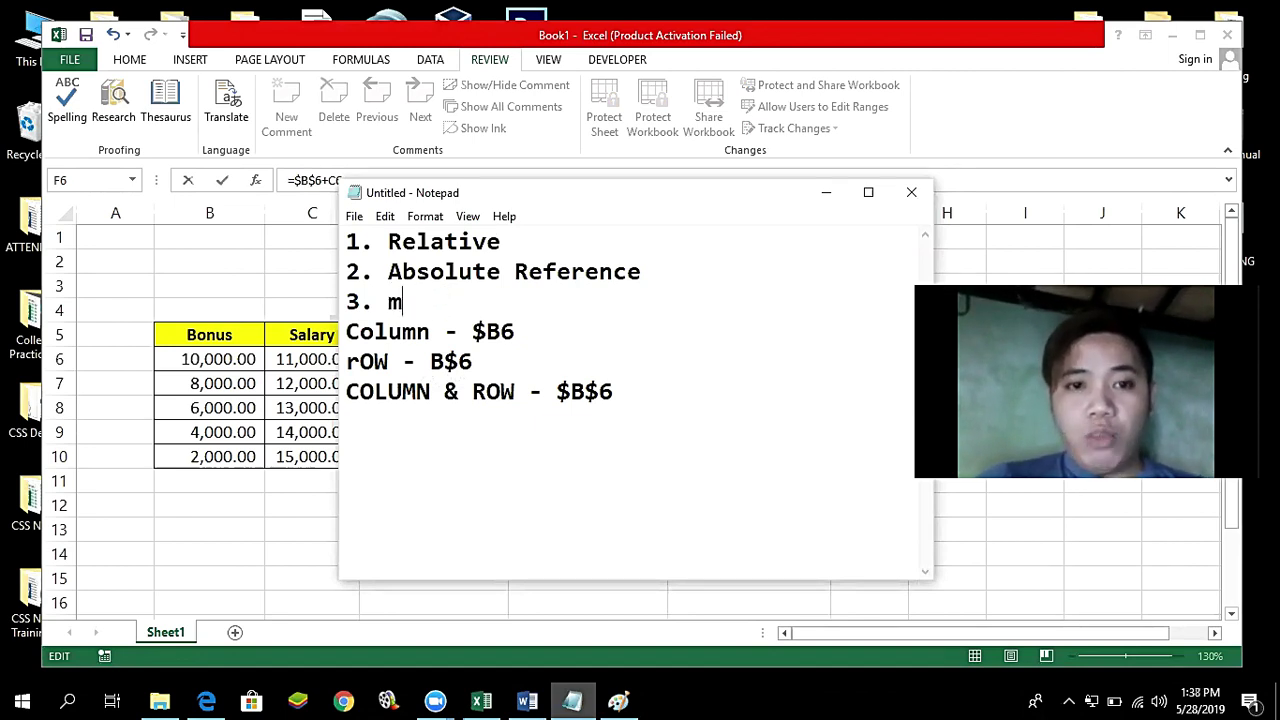
pyautogui.write('Mixe')
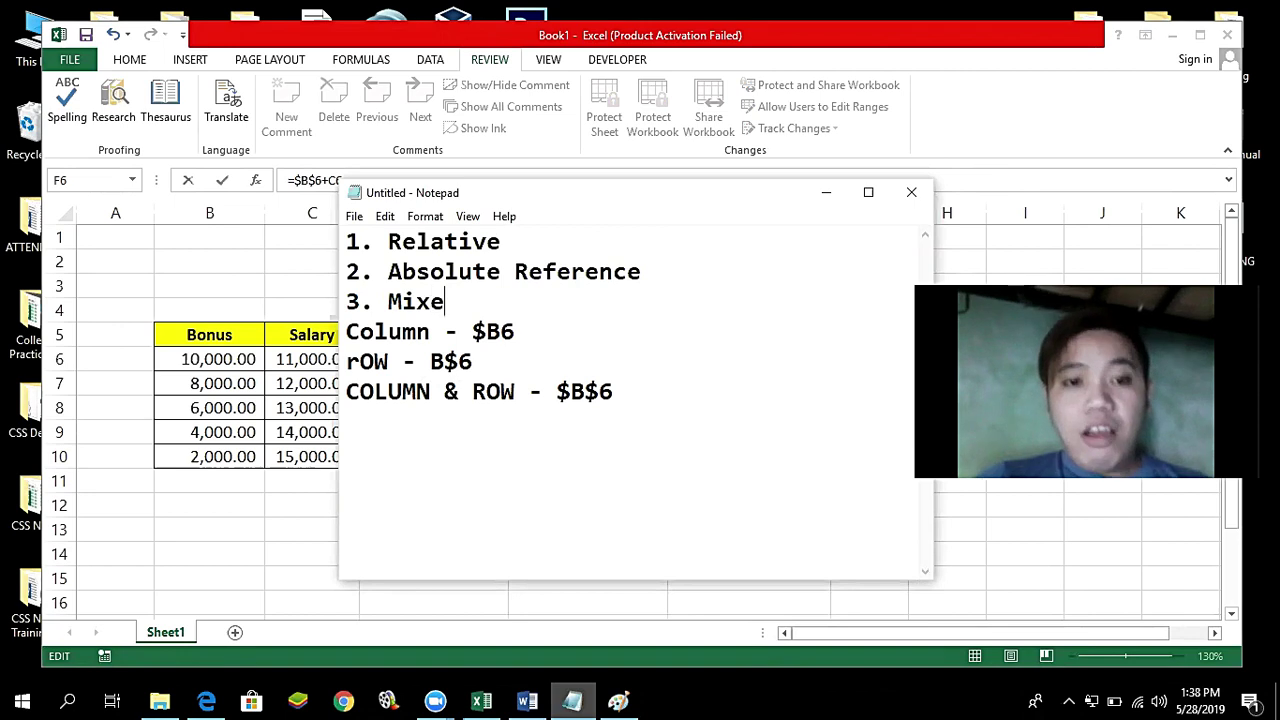
pyautogui.write('d Reference')
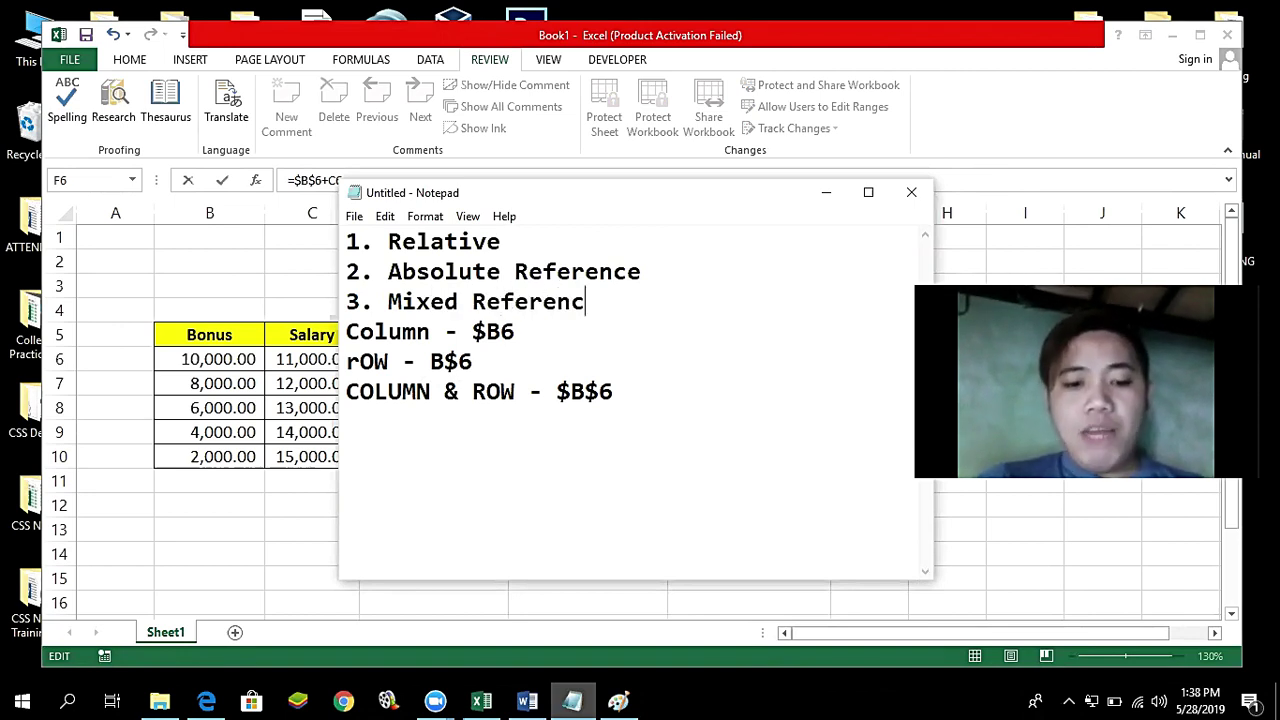
pyautogui.click(826, 192)
pyautogui.click(761, 360)
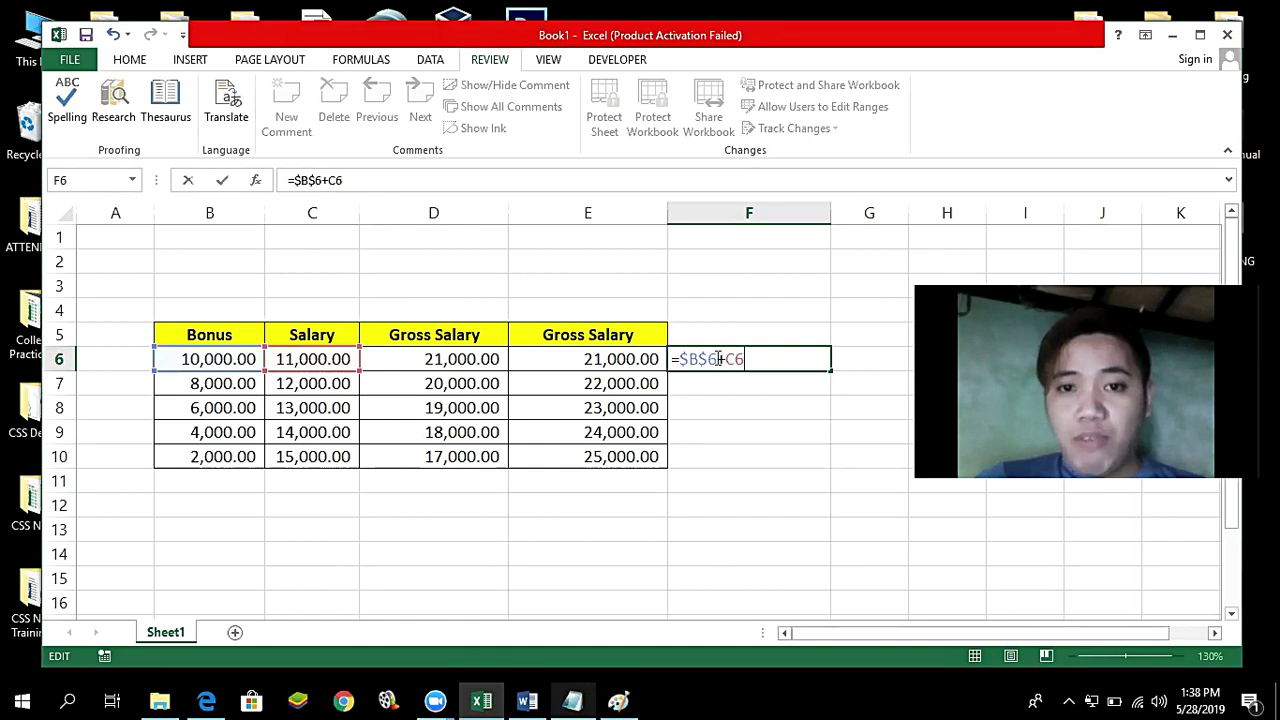
# Step: Commit =$B$6+C6 in F6 and fill it down to F10, then check F7's =$B$6+C7
pyautogui.moveTo(761, 358); pyautogui.dragTo(724, 360)
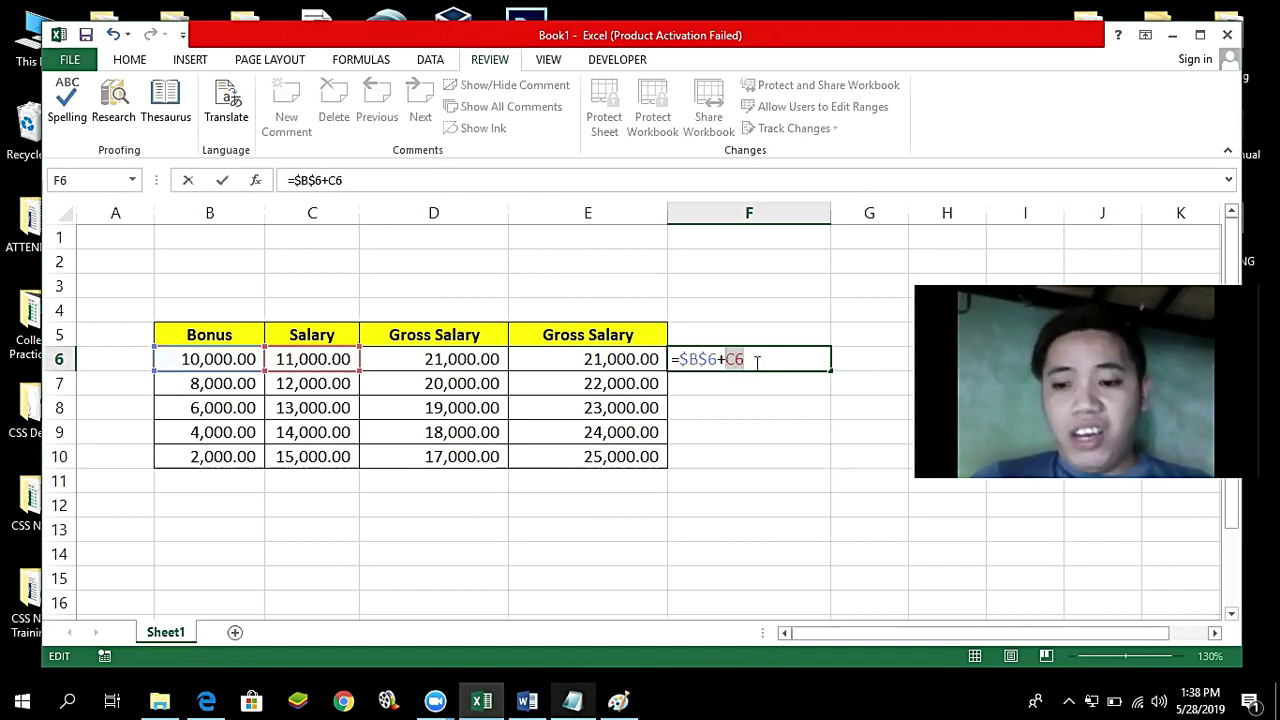
pyautogui.press('Return')
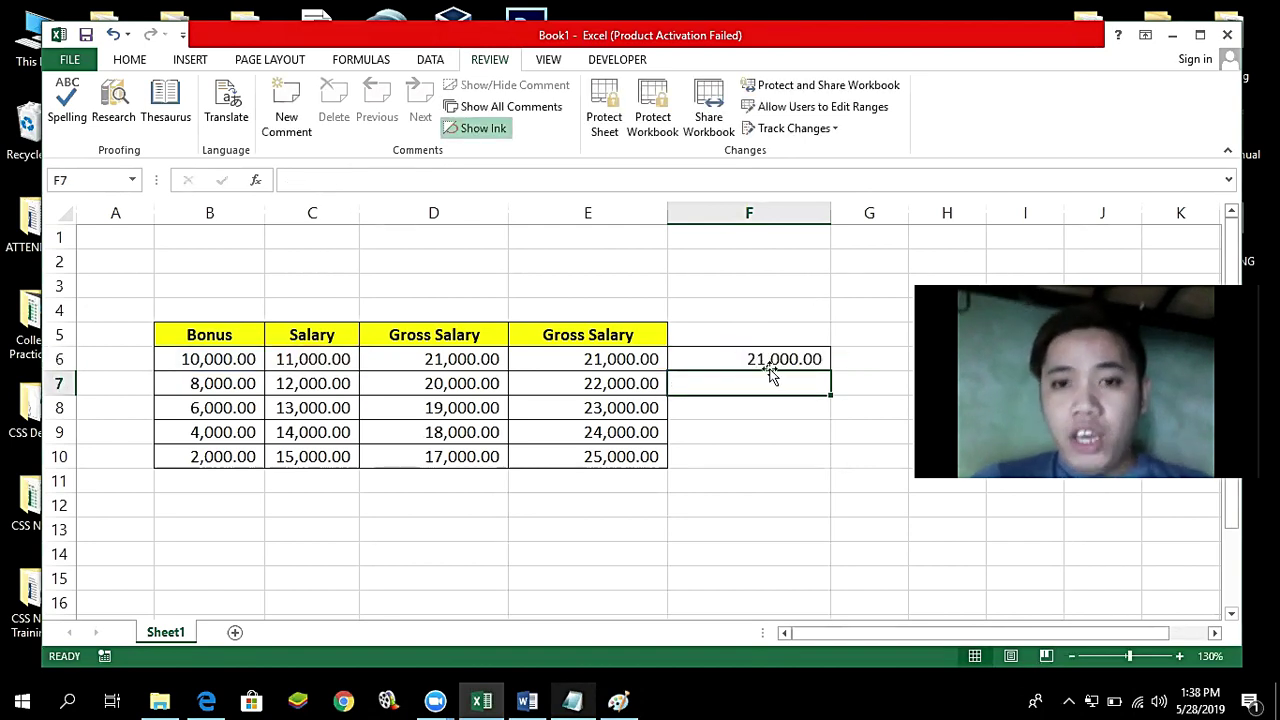
pyautogui.doubleClick(764, 359)
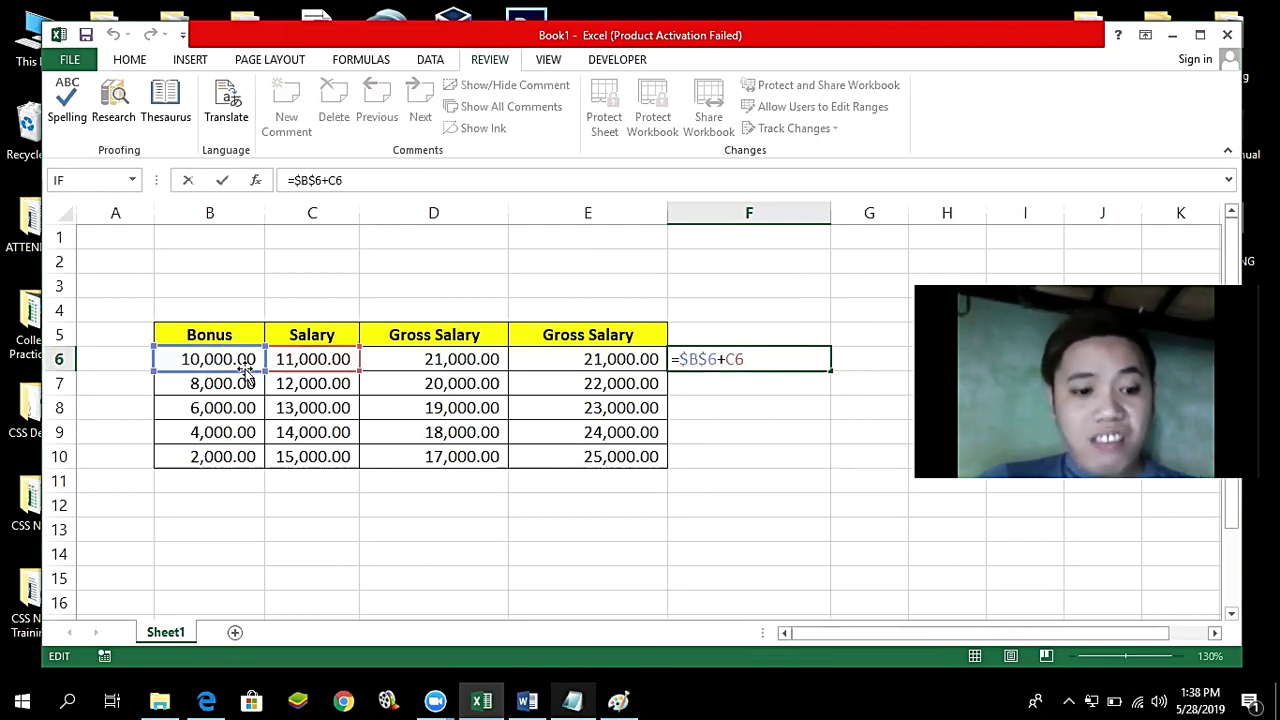
pyautogui.press('Escape')
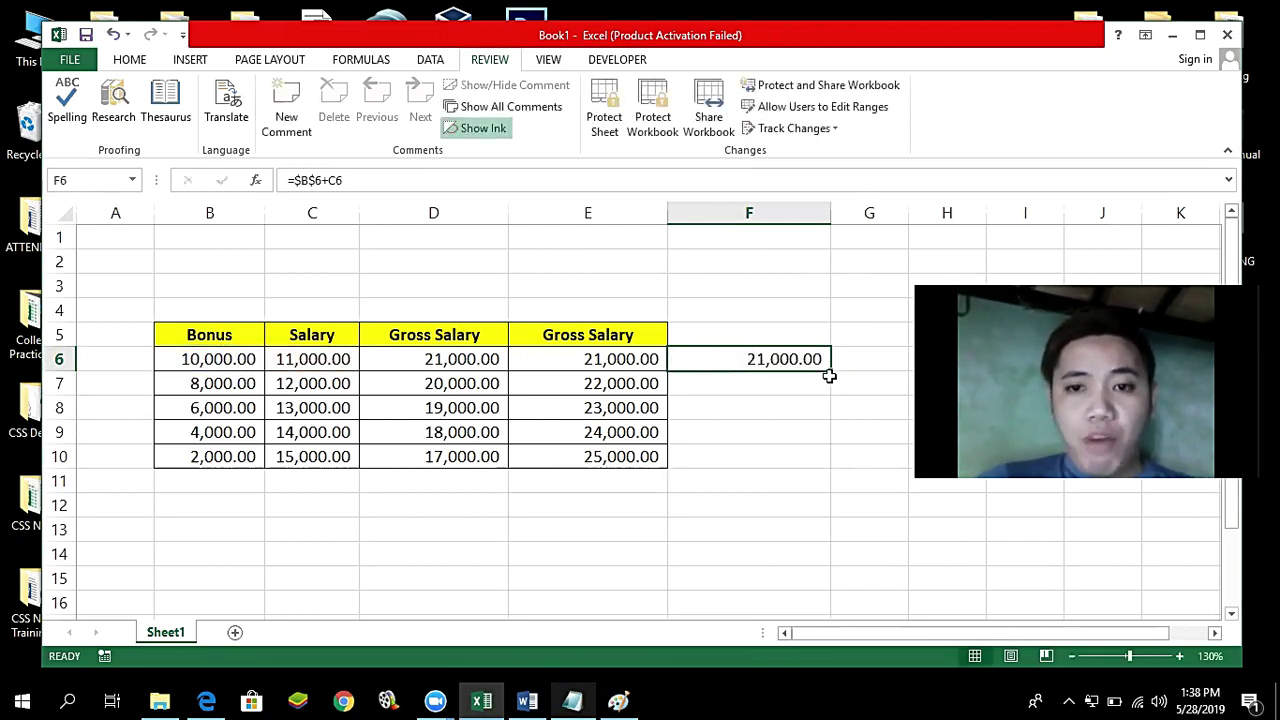
pyautogui.moveTo(830, 372); pyautogui.dragTo(845, 470)
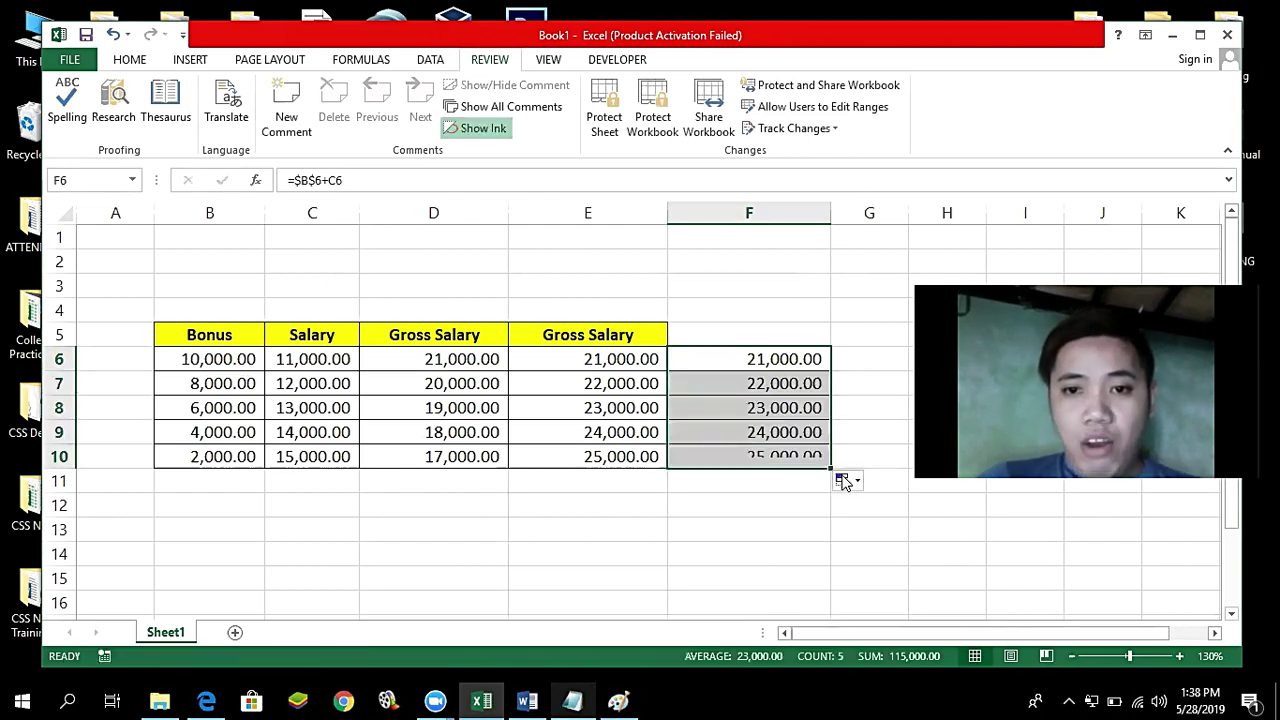
pyautogui.doubleClick(749, 383)
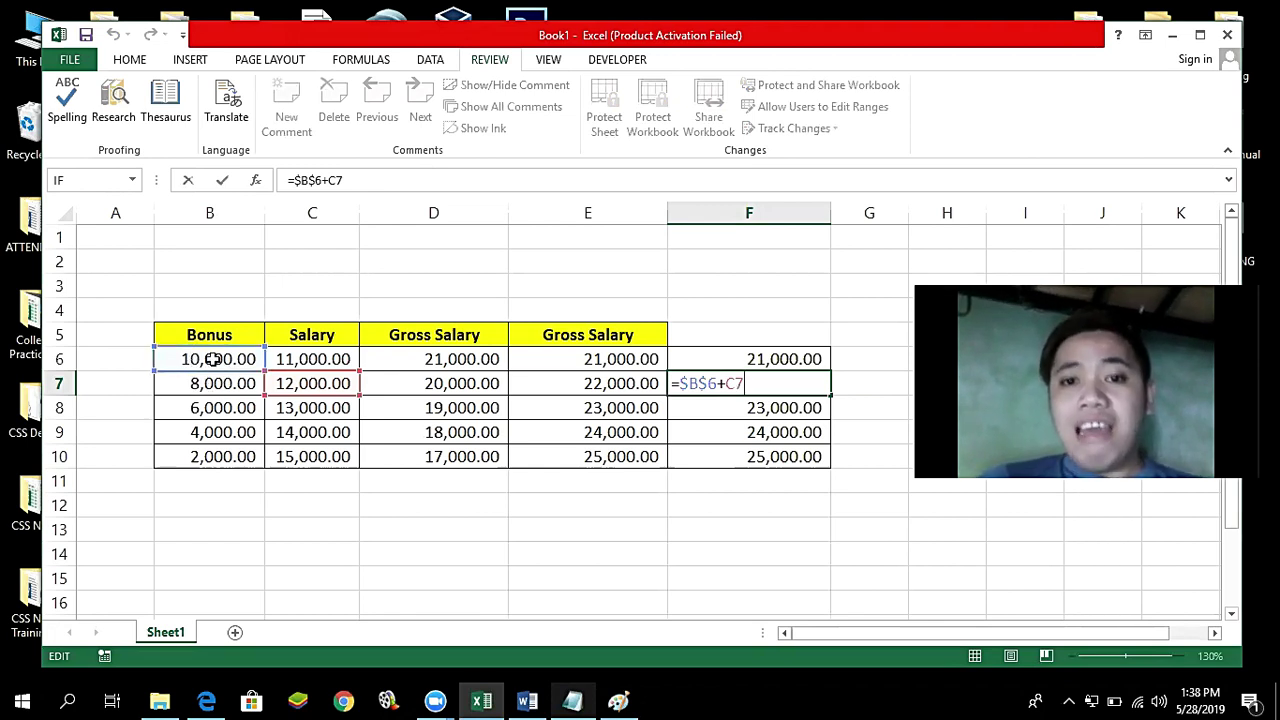
pyautogui.press('Return')
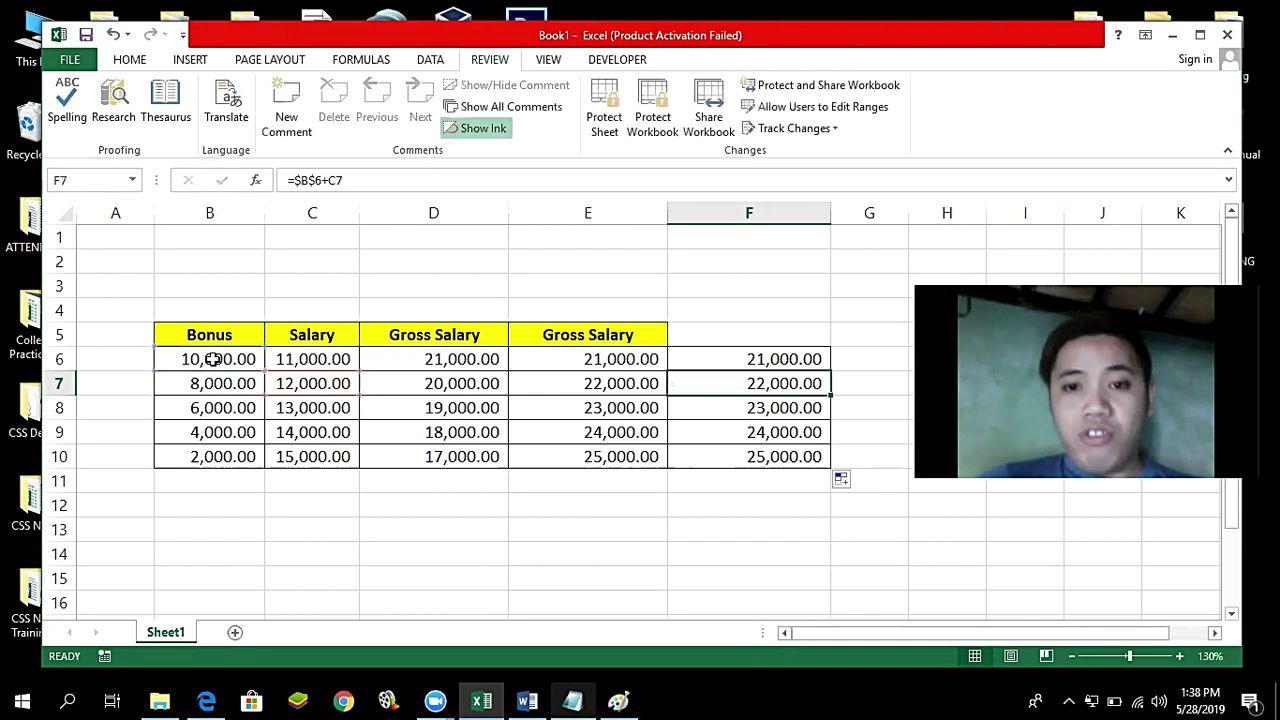
pyautogui.doubleClick(779, 408)
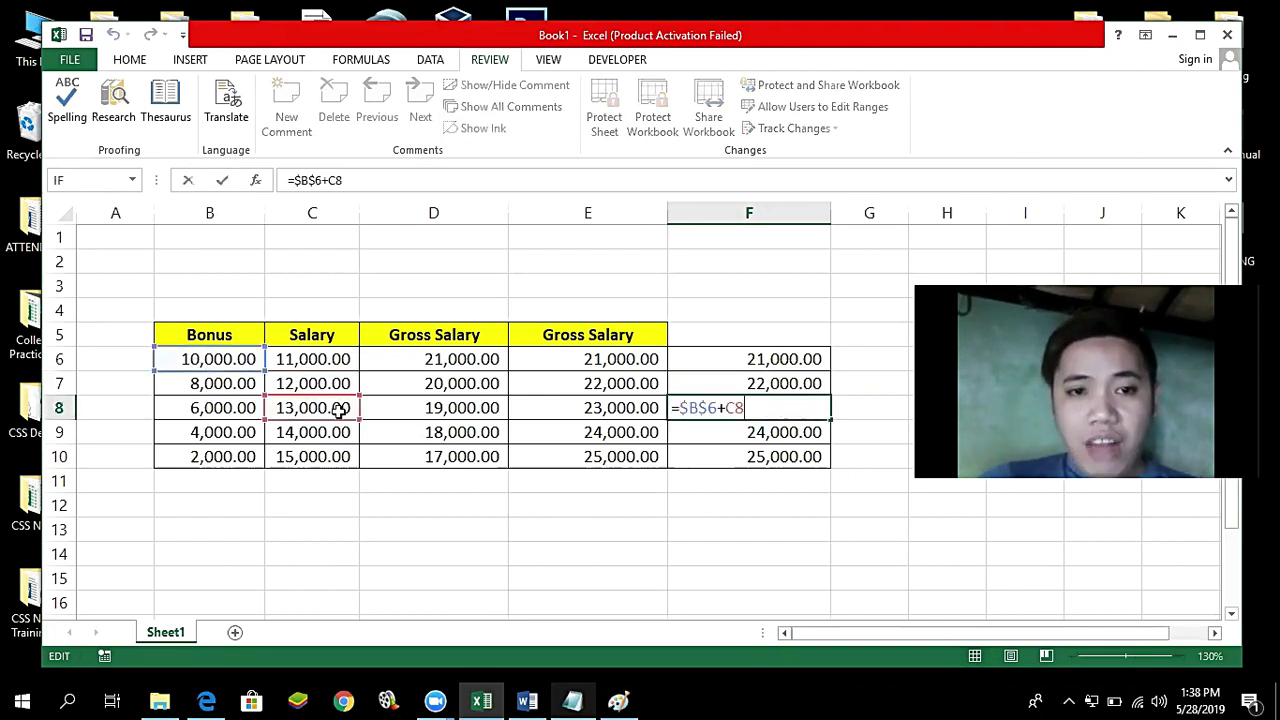
pyautogui.hotkey('ctrl', 'Return')
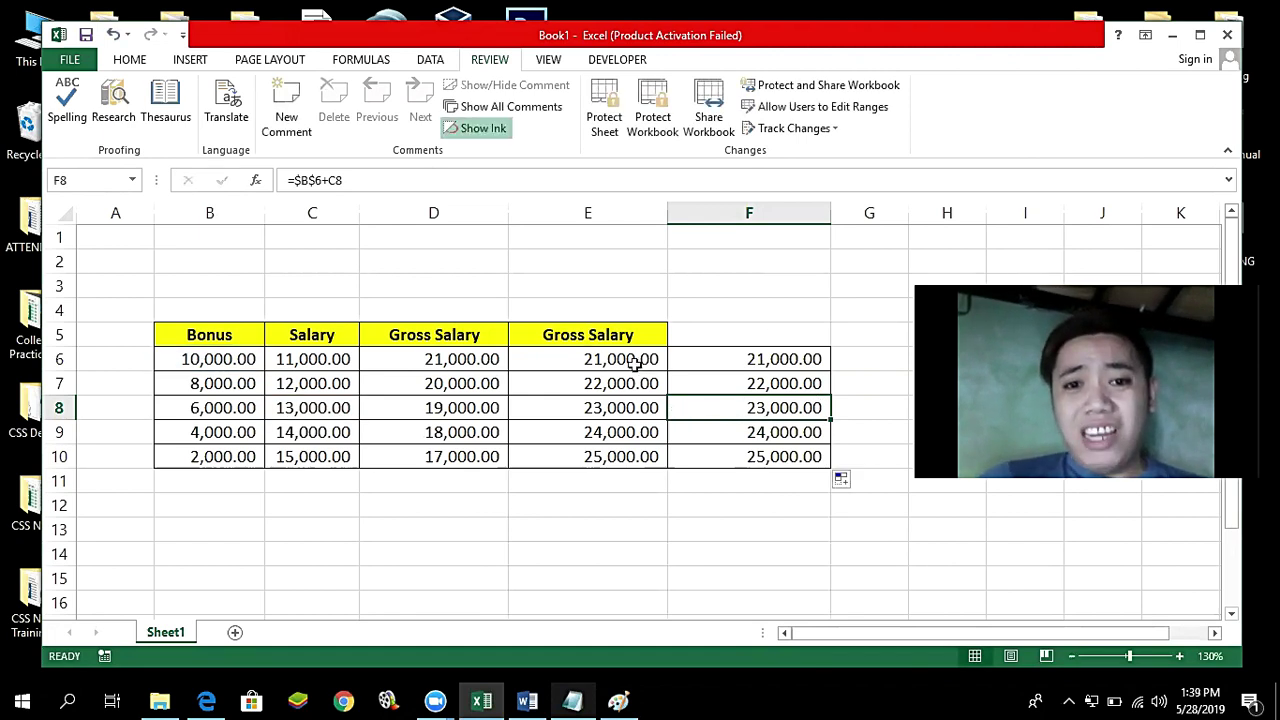
pyautogui.doubleClick(600, 362)
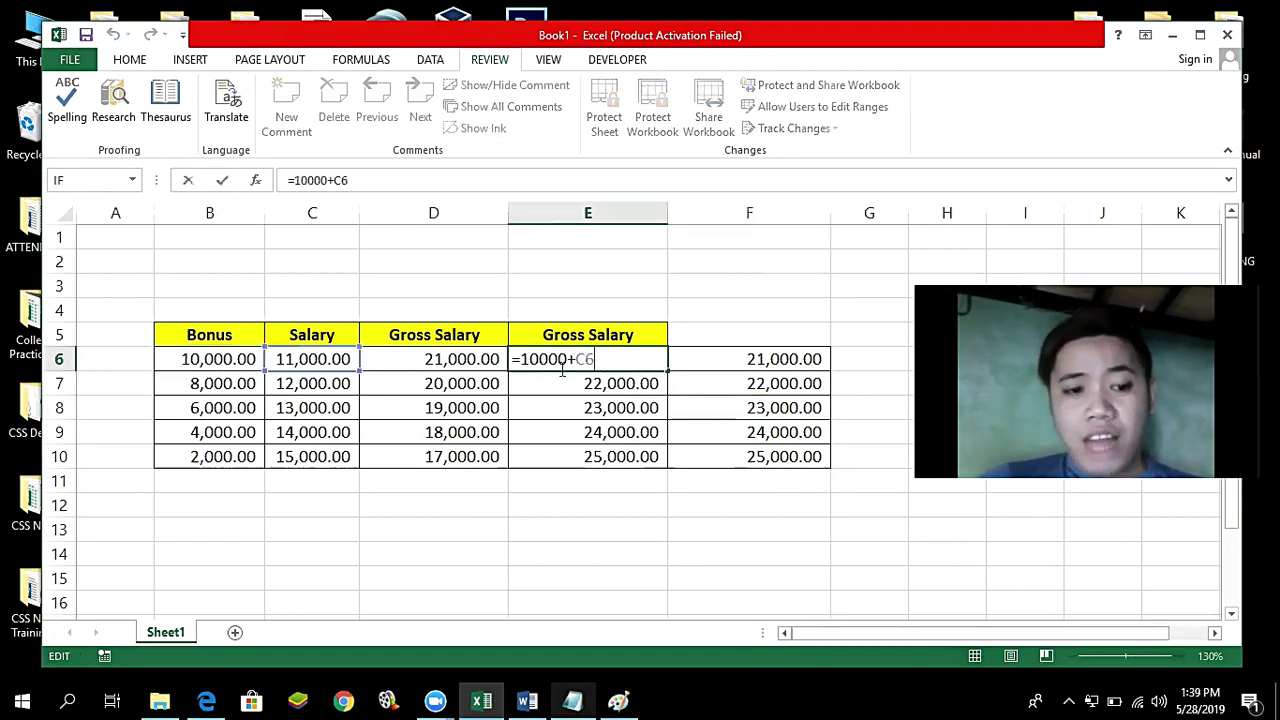
pyautogui.press('Escape')
# Step: Change the B6 bonus to 9000, correcting an interim 90000 entry
pyautogui.click(195, 364)
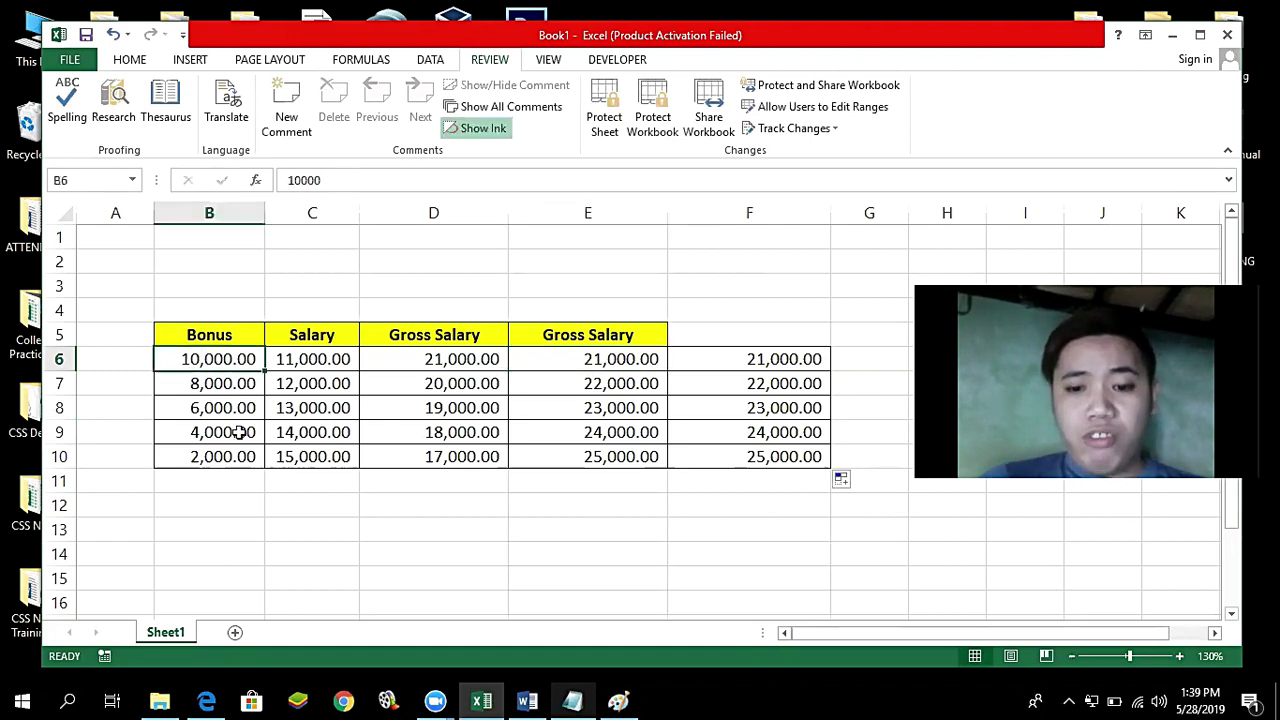
pyautogui.doubleClick(200, 360)
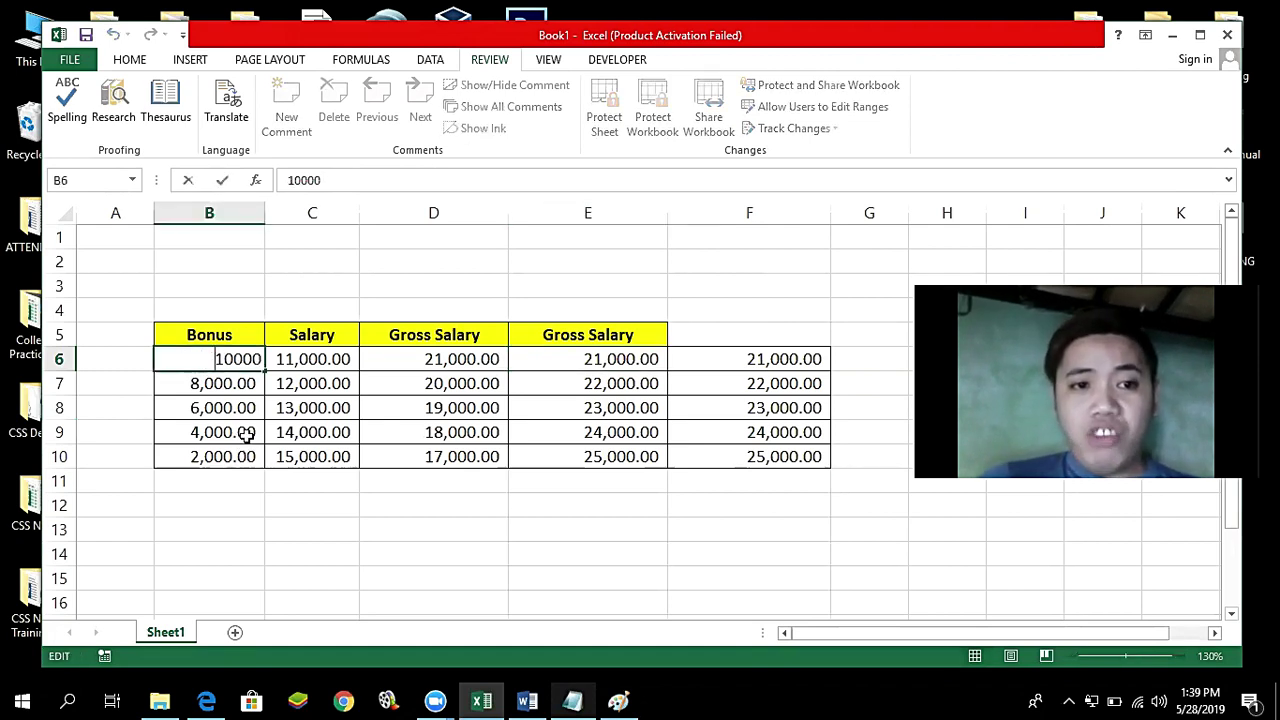
pyautogui.press('Delete')
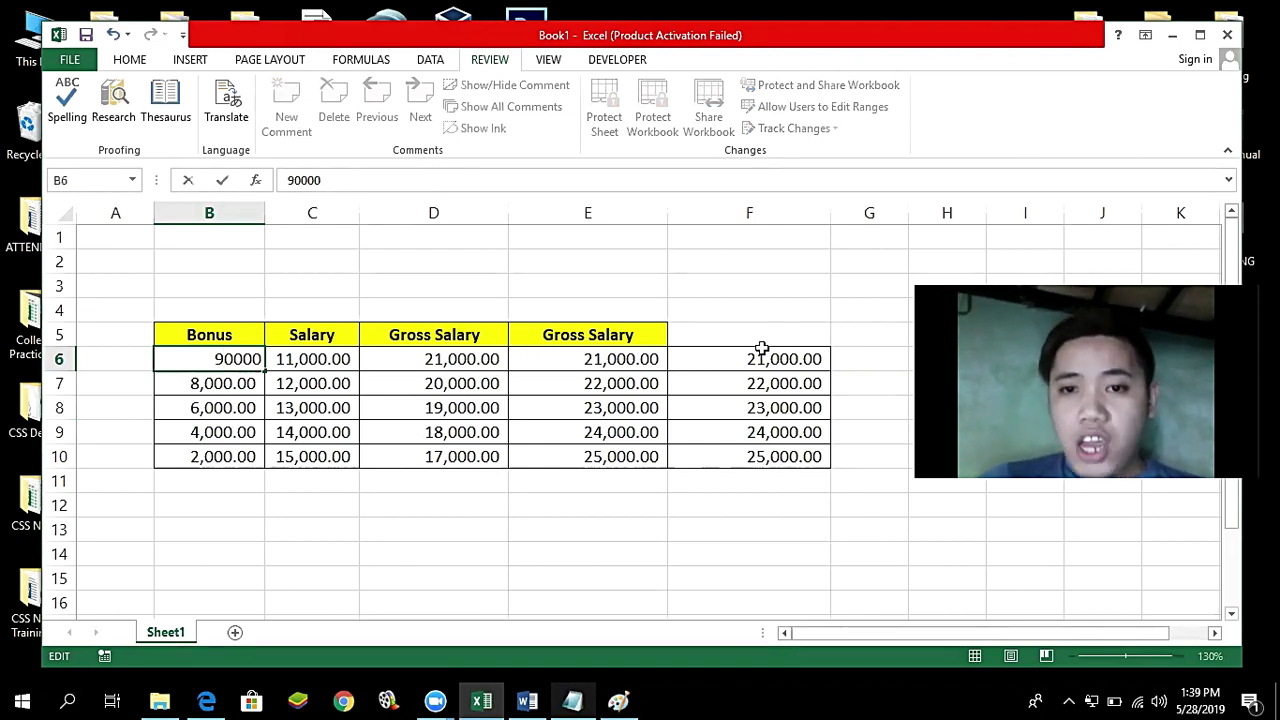
pyautogui.press('Return')
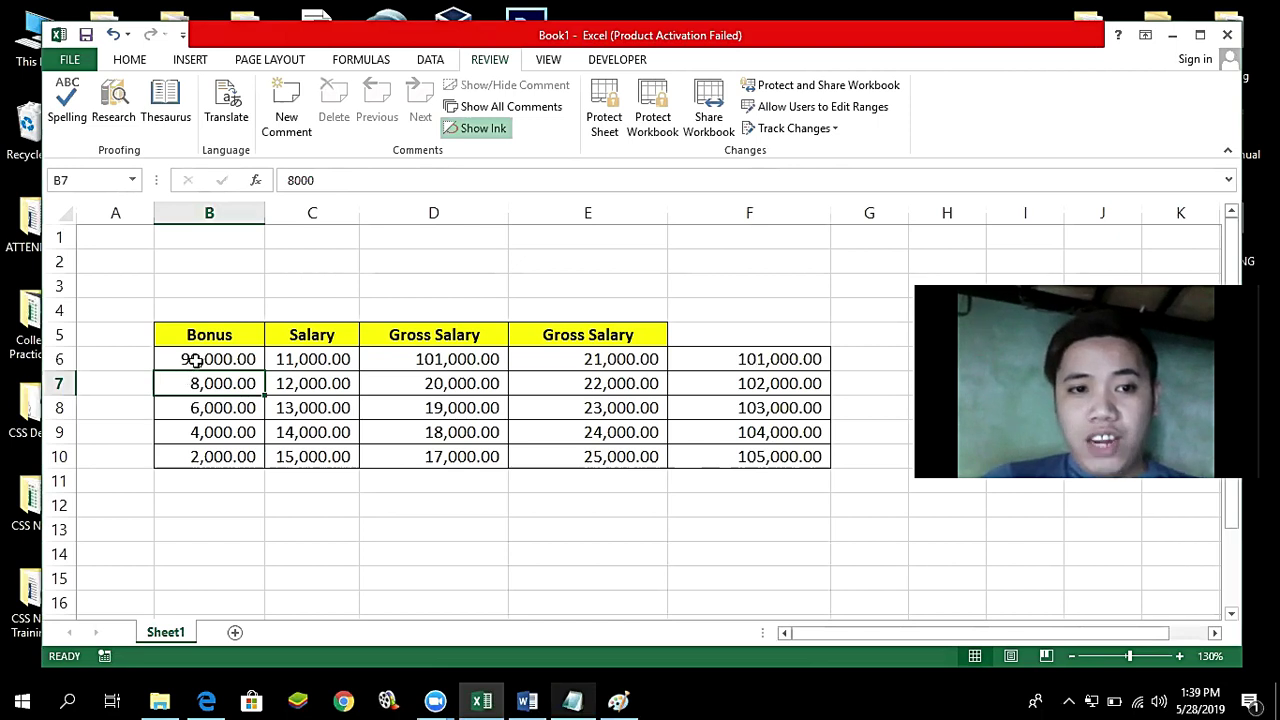
pyautogui.click(190, 362)
pyautogui.press('F2')
pyautogui.press('Home')
pyautogui.press('Right')
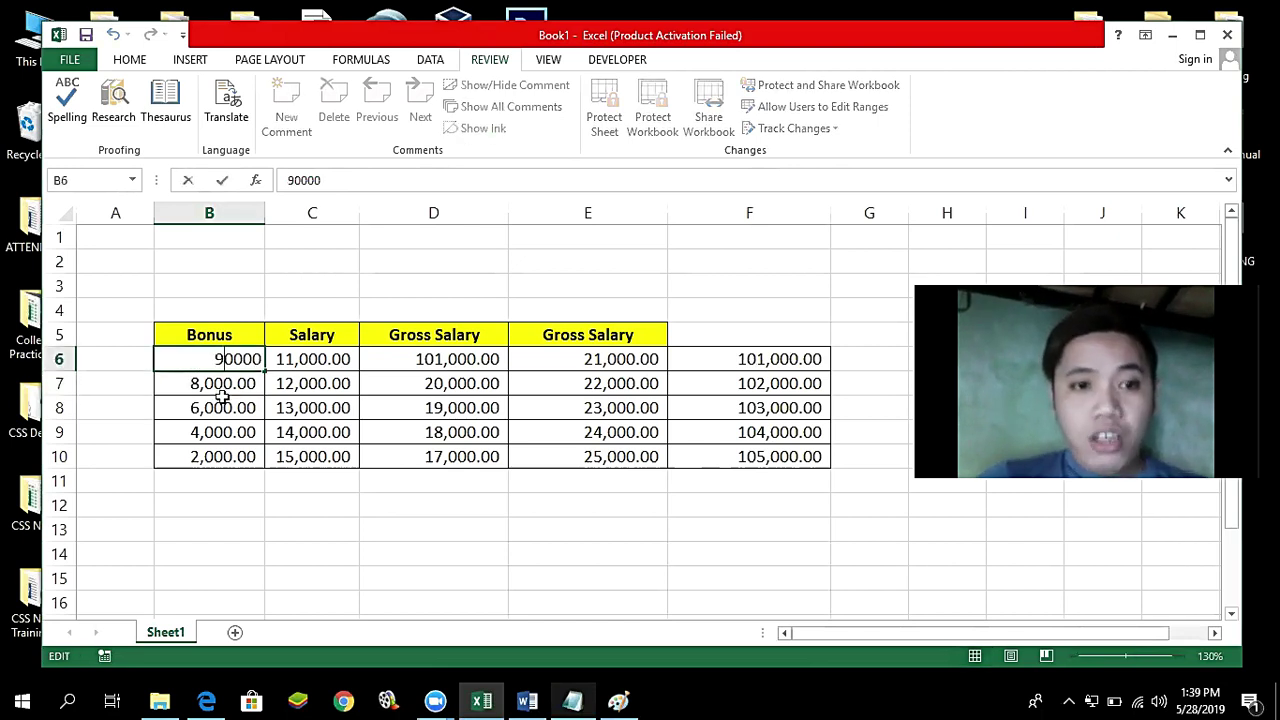
pyautogui.press('Delete')
pyautogui.press('Return')
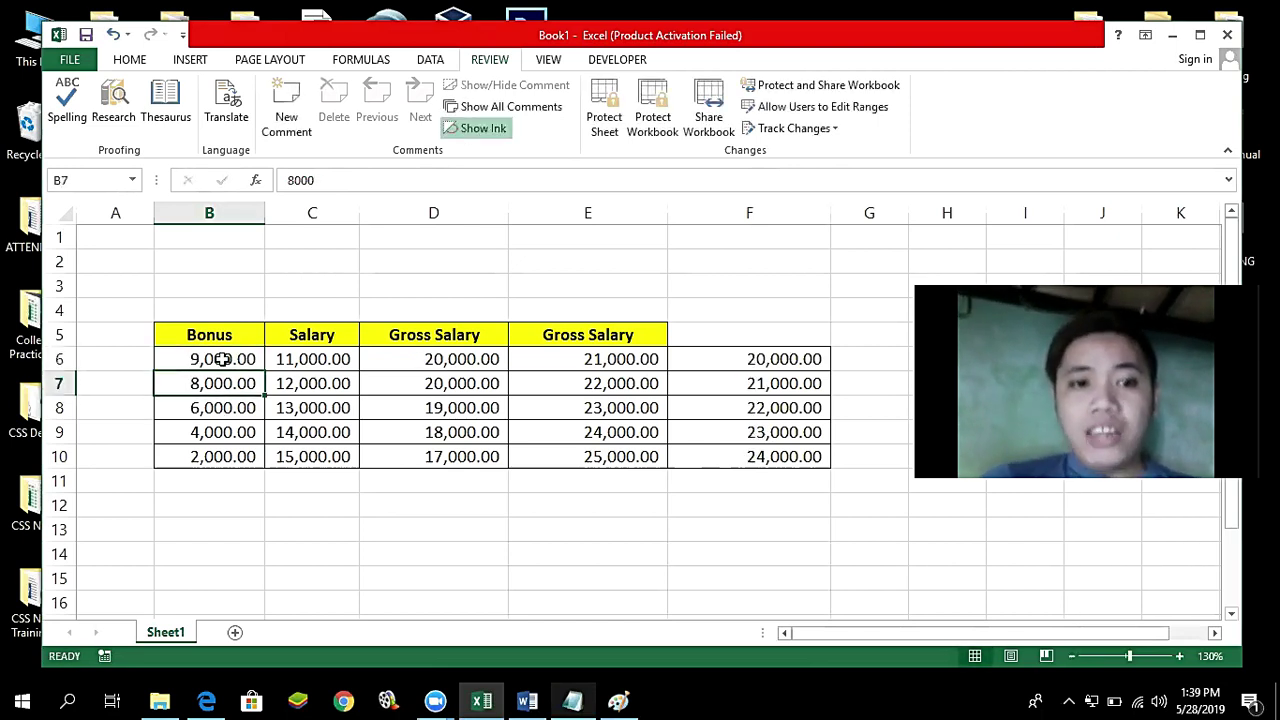
# Step: Inspect the Bonus, Salary and column F formulas in rows 6 to 8 after recalculation
pyautogui.click(228, 359)
pyautogui.click(310, 365)
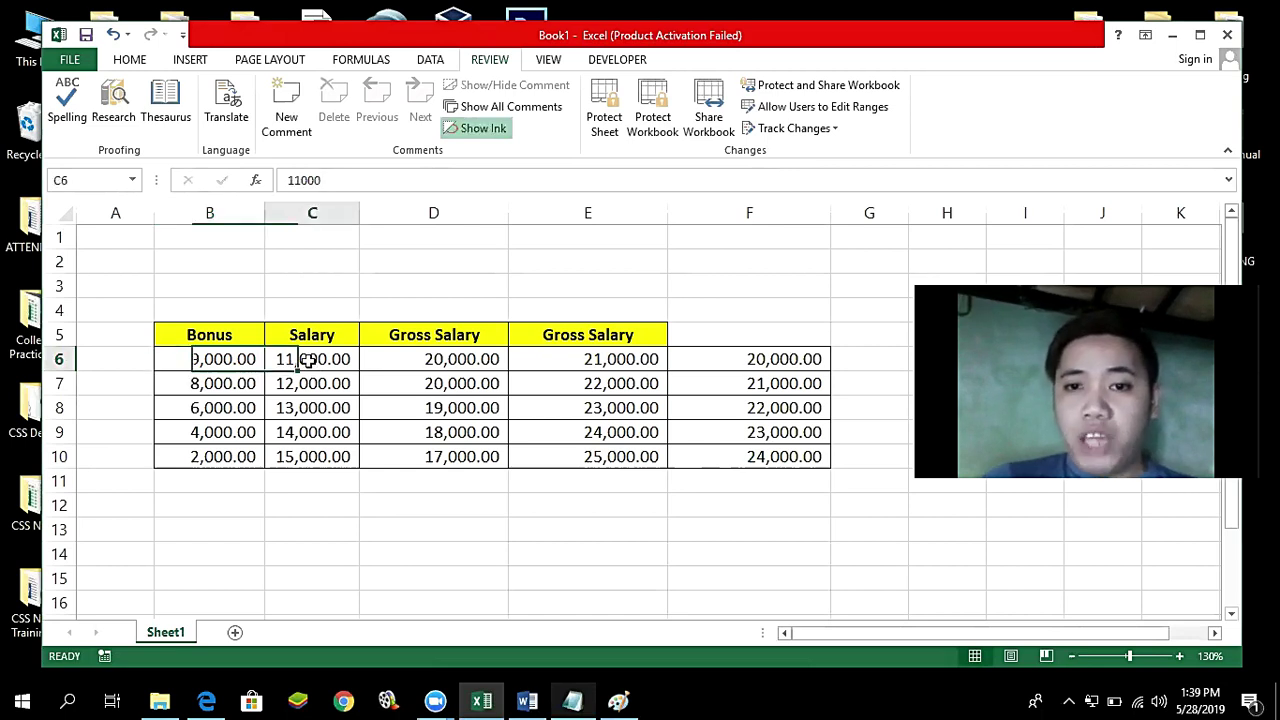
pyautogui.click(779, 364)
pyautogui.click(218, 383)
pyautogui.click(300, 385)
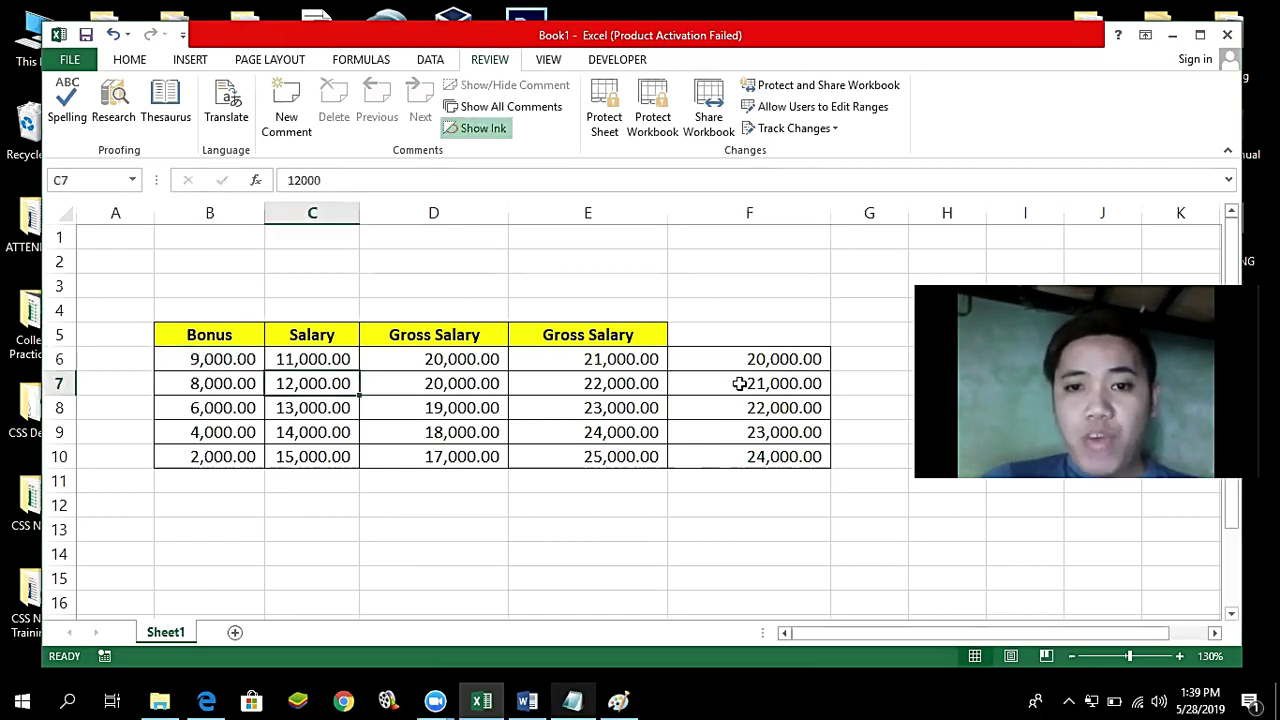
pyautogui.click(766, 386)
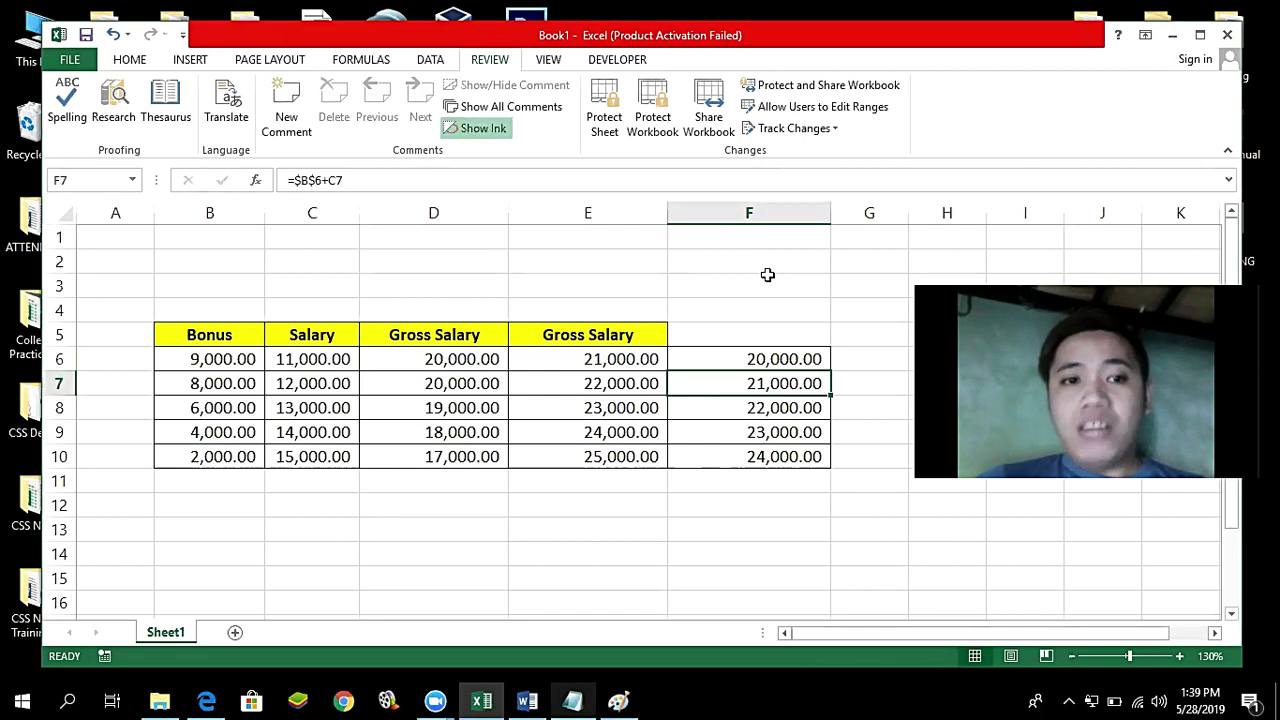
pyautogui.click(184, 360)
pyautogui.click(310, 408)
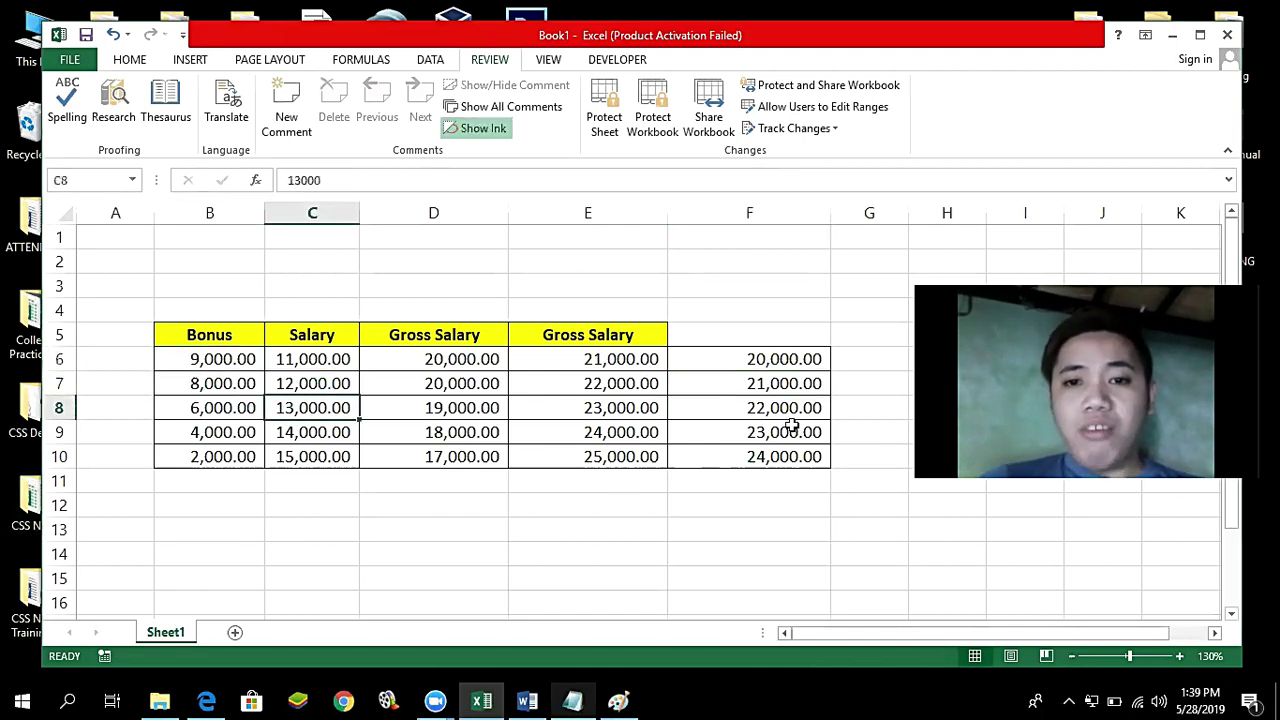
pyautogui.click(776, 413)
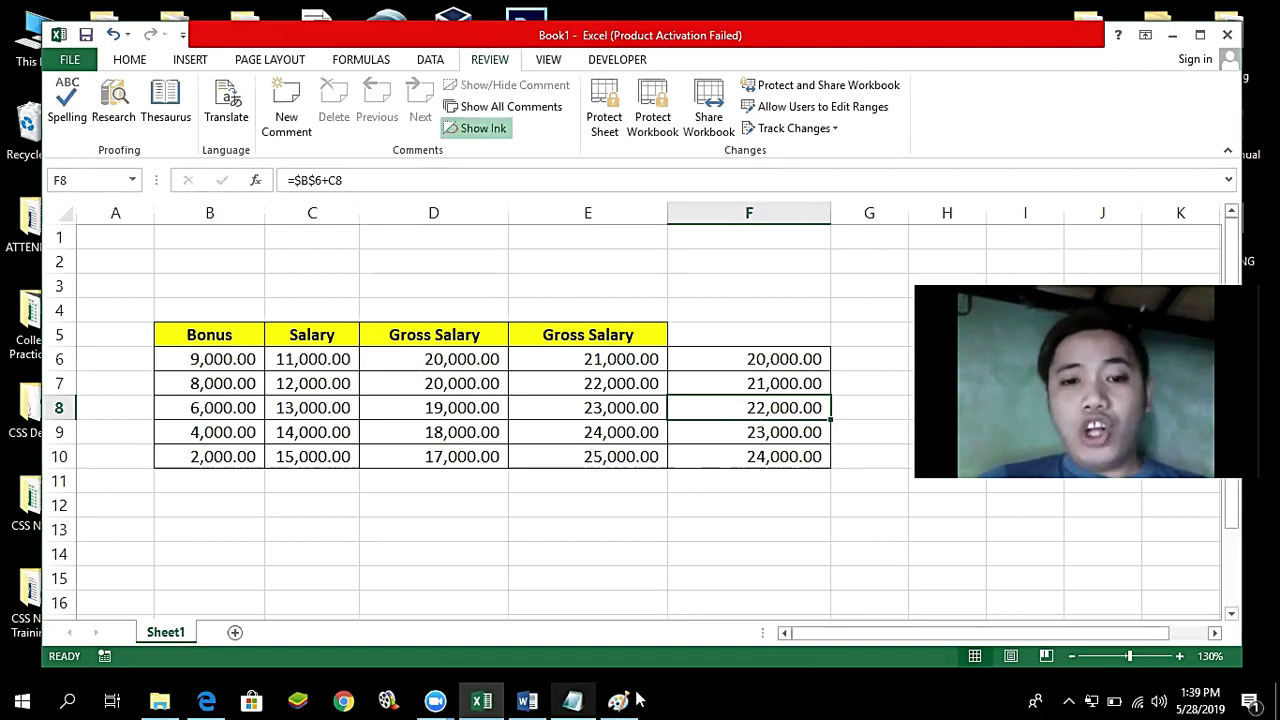
# Step: In the Notepad notes, add '4. External Reference' after Mixed Reference and select 'External'
pyautogui.click(572, 700)
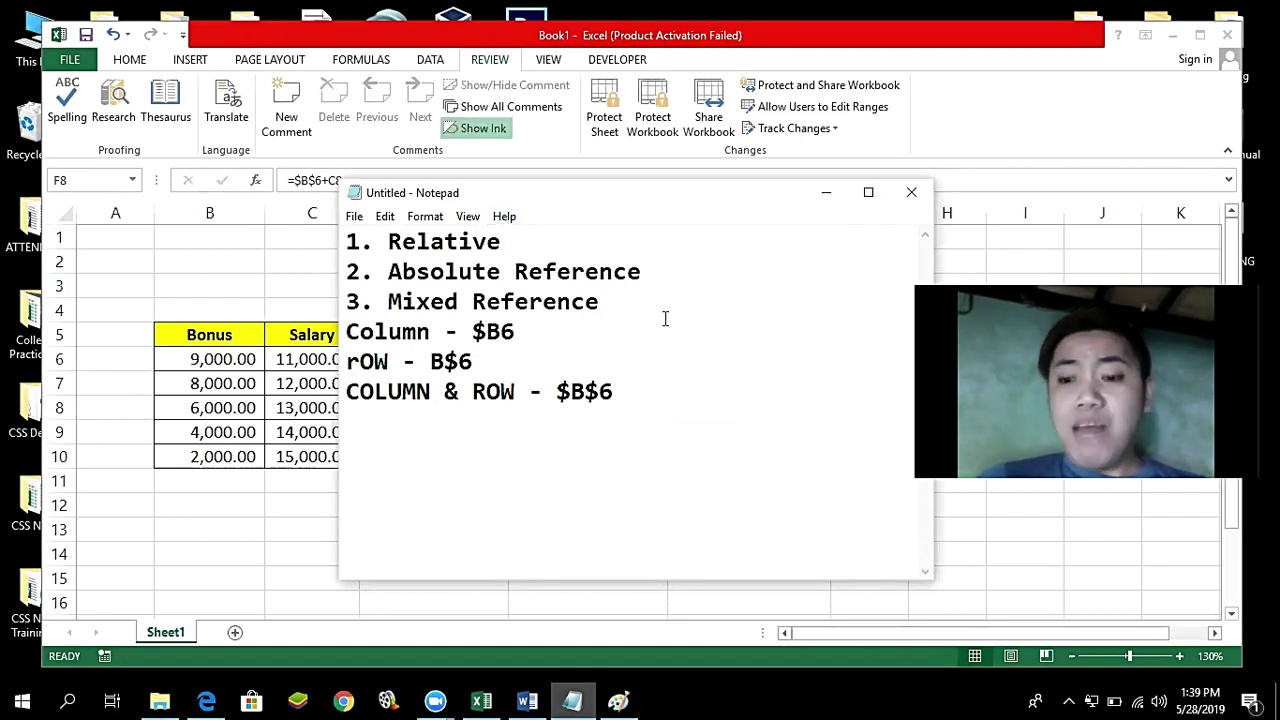
pyautogui.press('Return')
pyautogui.write('4. ')
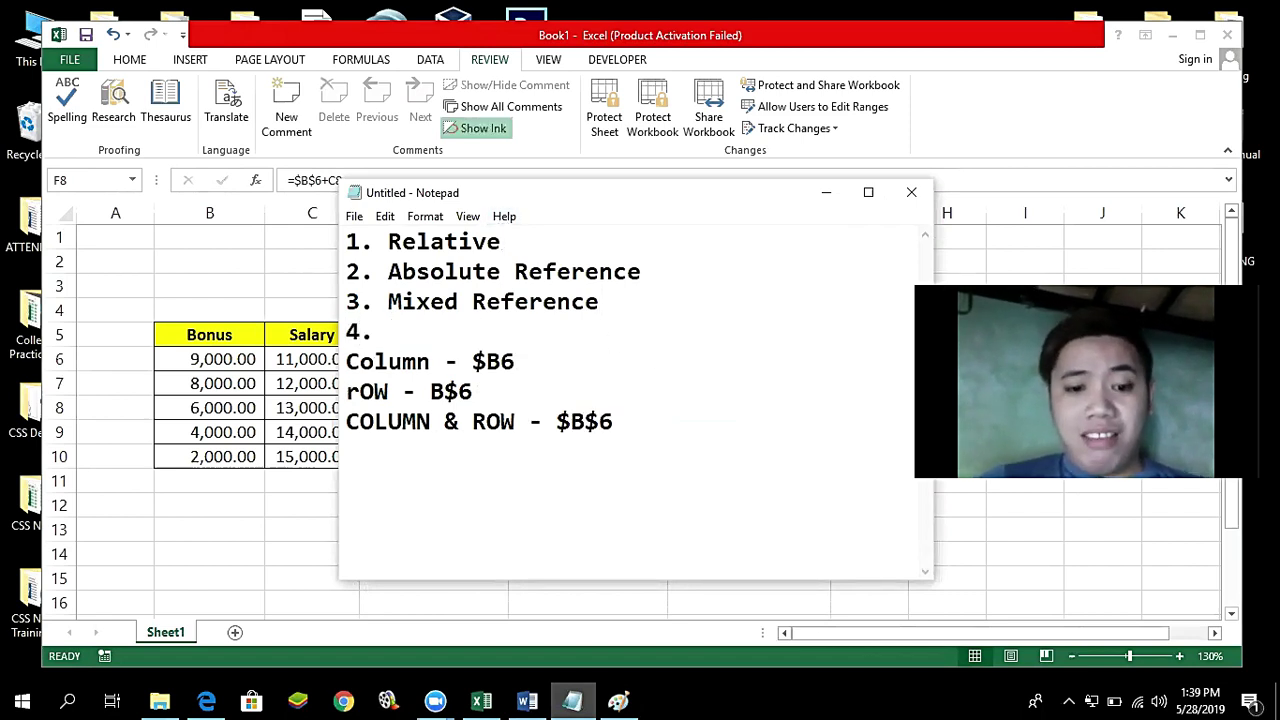
pyautogui.write('External Reference')
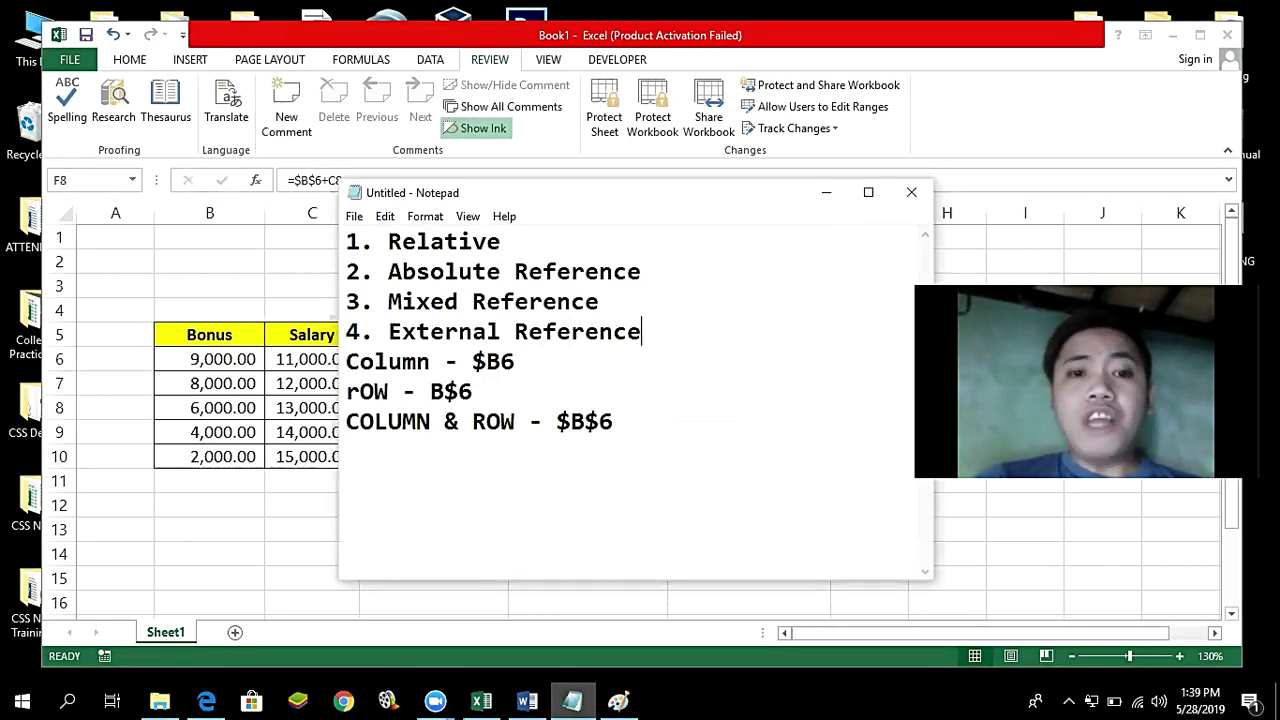
pyautogui.moveTo(389, 331); pyautogui.dragTo(502, 338)
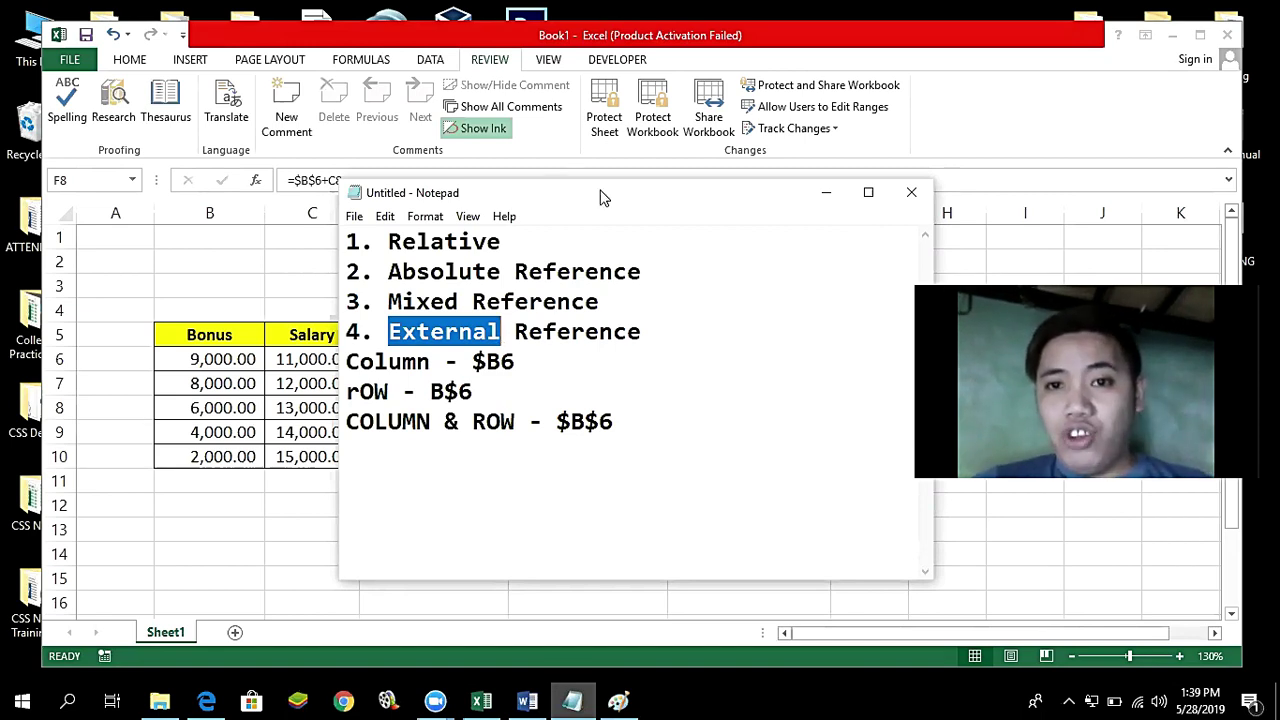
# Step: Copy the yellow Gross Salary header from E5 into G5
pyautogui.click(826, 192)
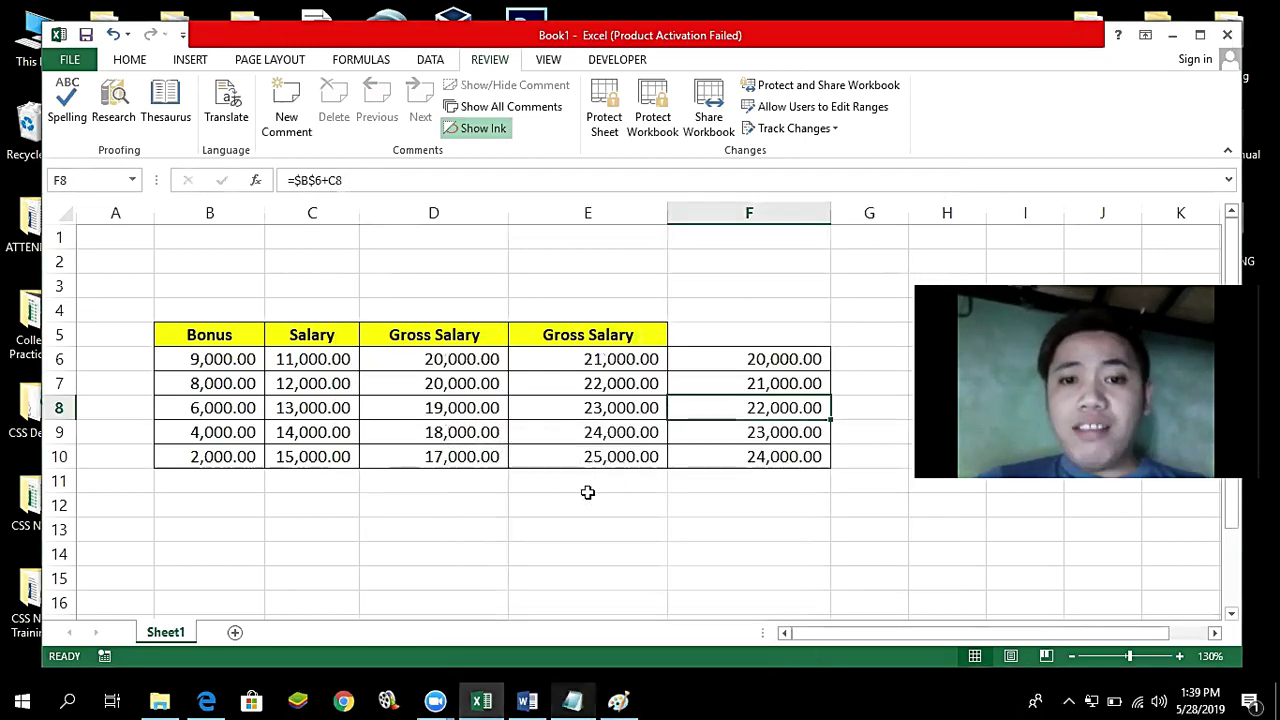
pyautogui.click(587, 505)
pyautogui.click(1005, 634)
pyautogui.moveTo(1005, 634); pyautogui.dragTo(1041, 634)
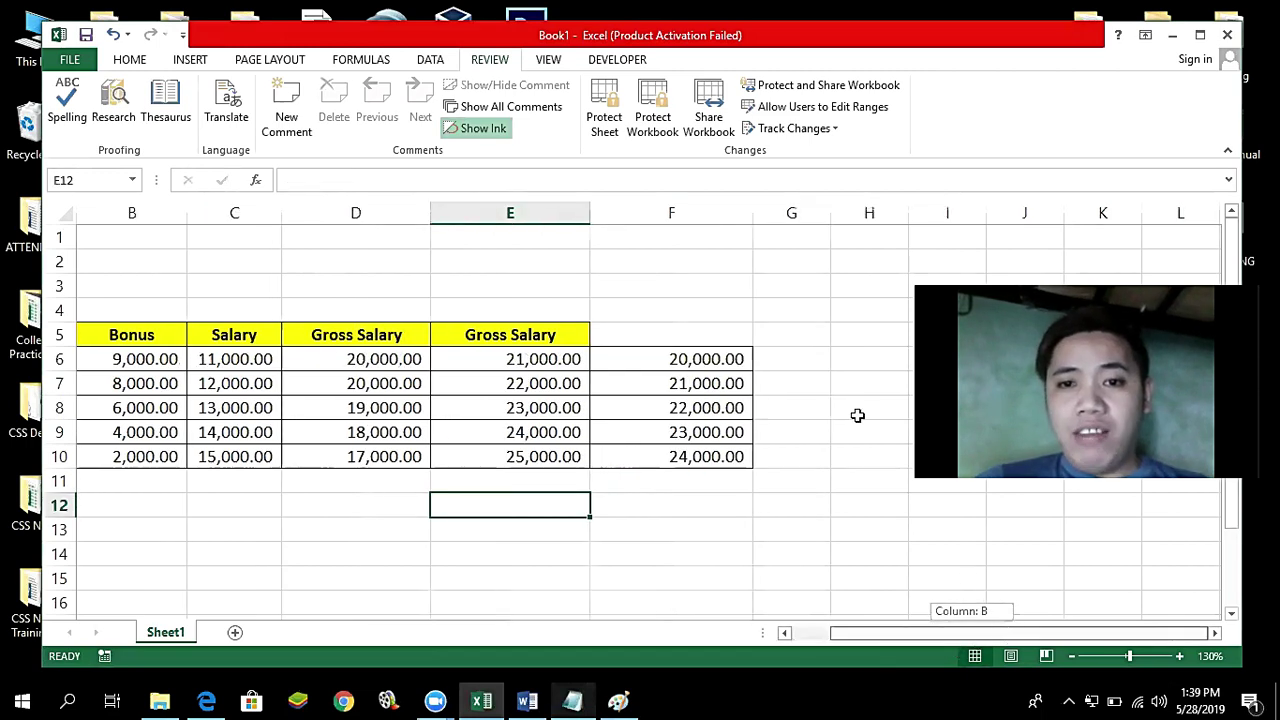
pyautogui.click(806, 333)
pyautogui.click(500, 334)
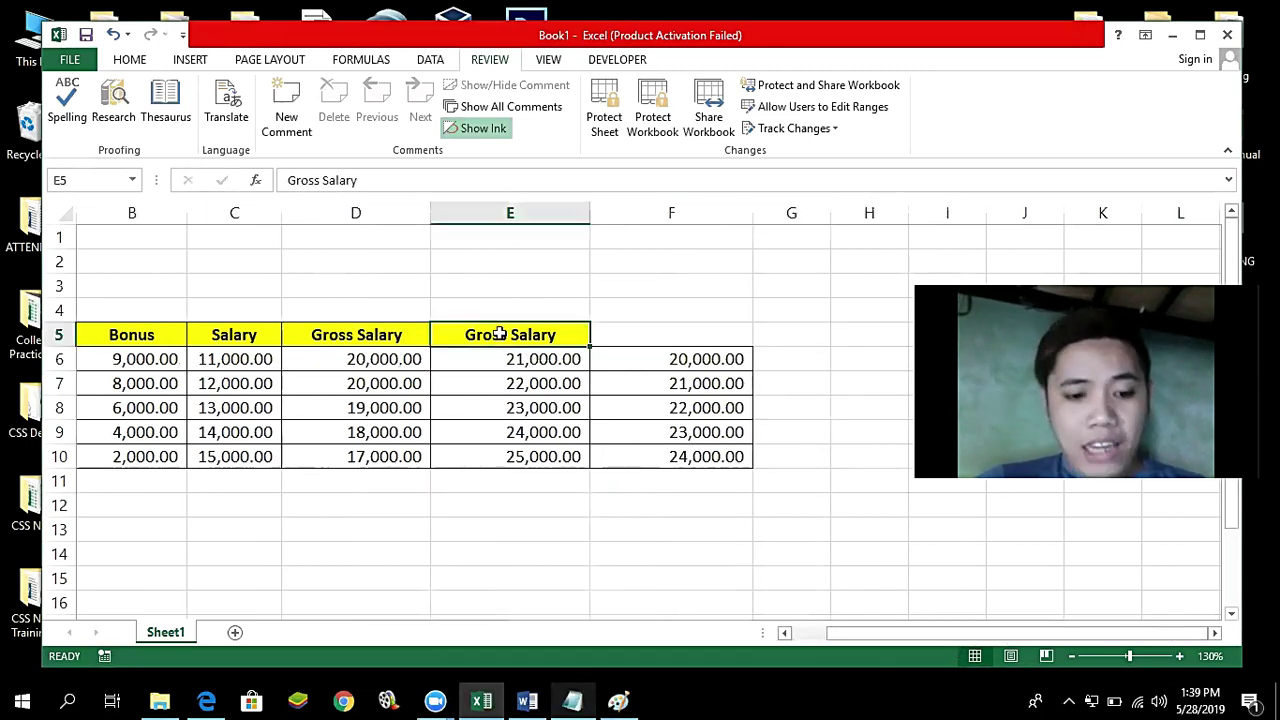
pyautogui.hotkey('ctrl', 'c')
pyautogui.click(784, 336)
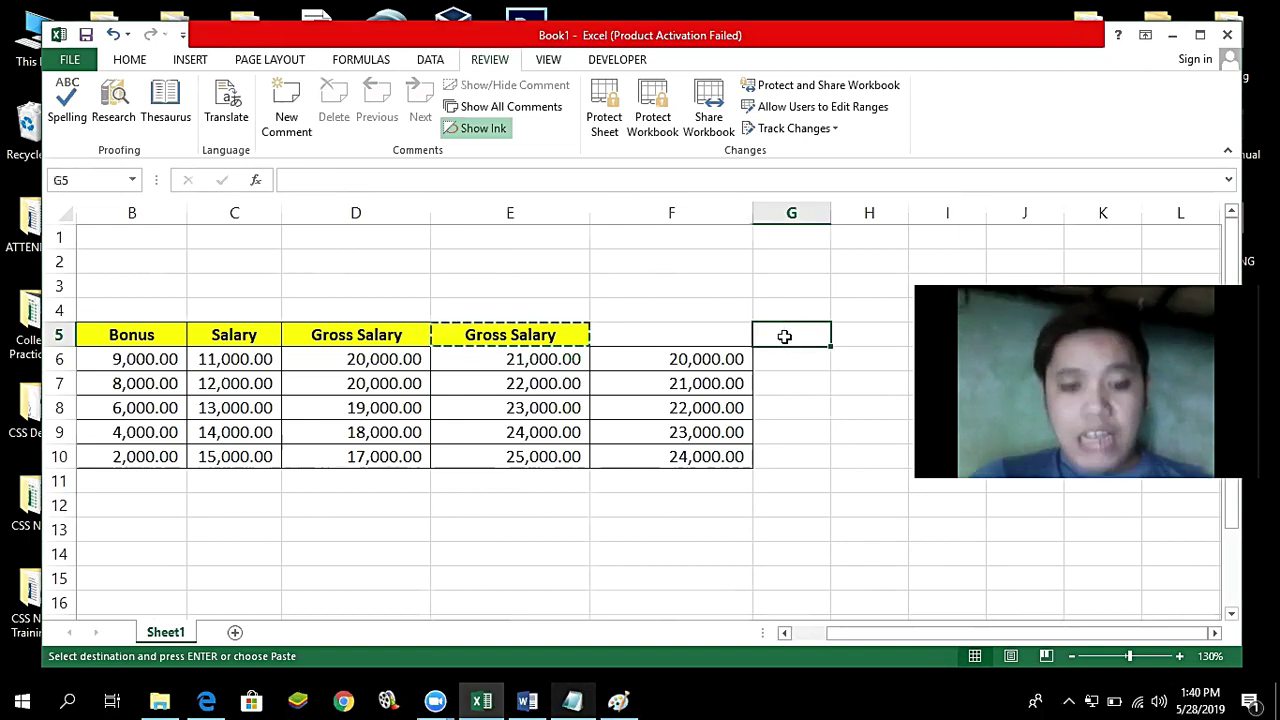
pyautogui.hotkey('ctrl', 'v')
# Step: Widen column G to fit Gross Salary and add a new blank Sheet2
pyautogui.moveTo(829, 210); pyautogui.dragTo(920, 212)
pyautogui.moveTo(930, 641); pyautogui.dragTo(879, 632)
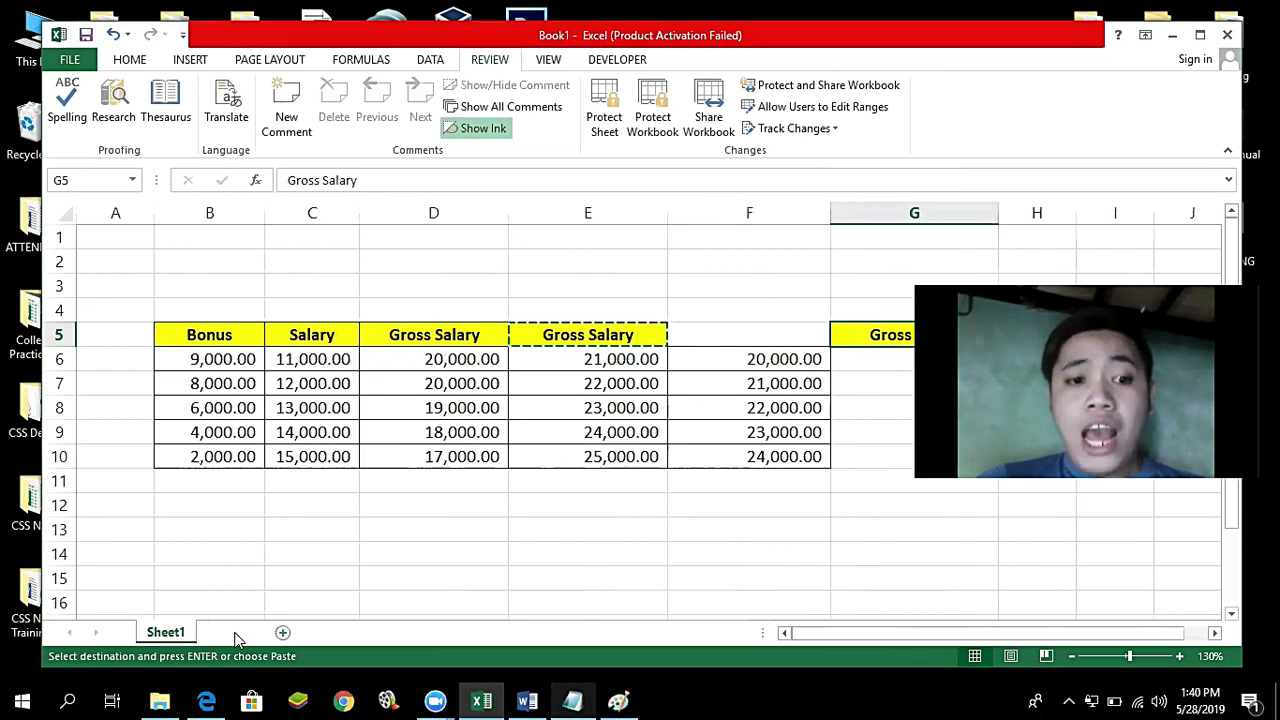
pyautogui.click(235, 633)
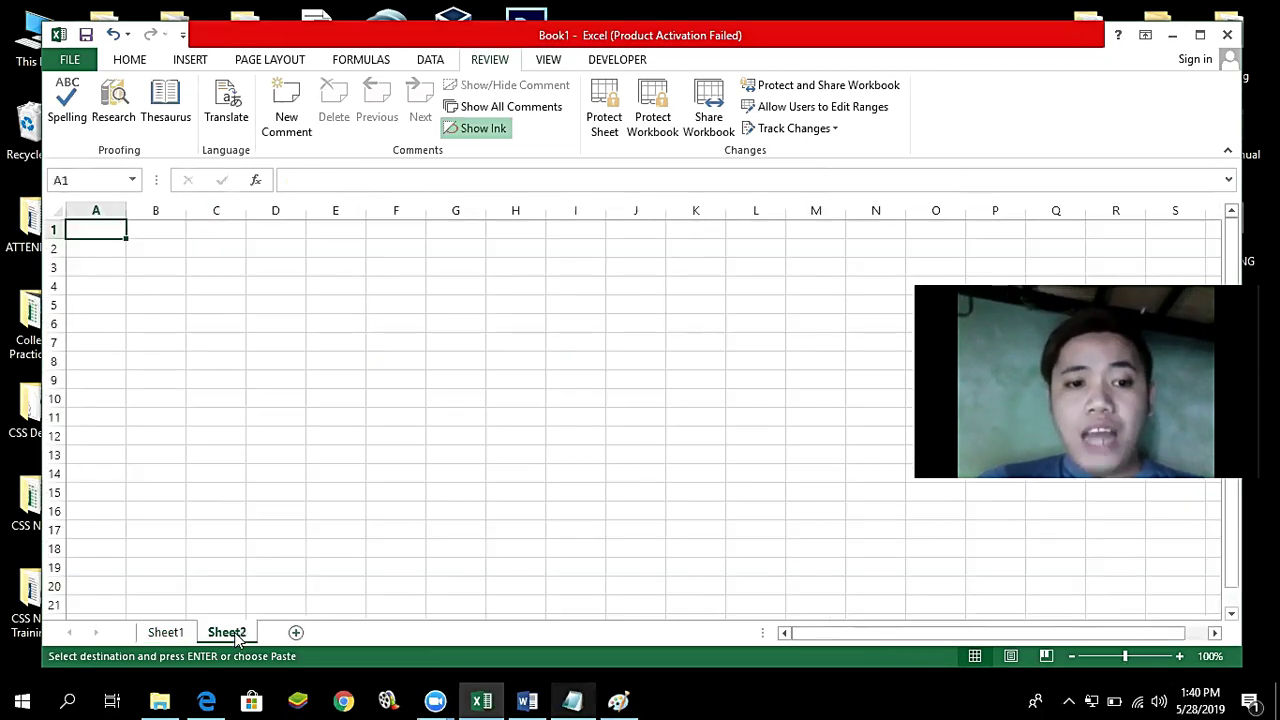
# Step: On Sheet2, enter the label Bonus in B3 and 12,000 in B4
pyautogui.click(145, 270)
pyautogui.write('Bonus')
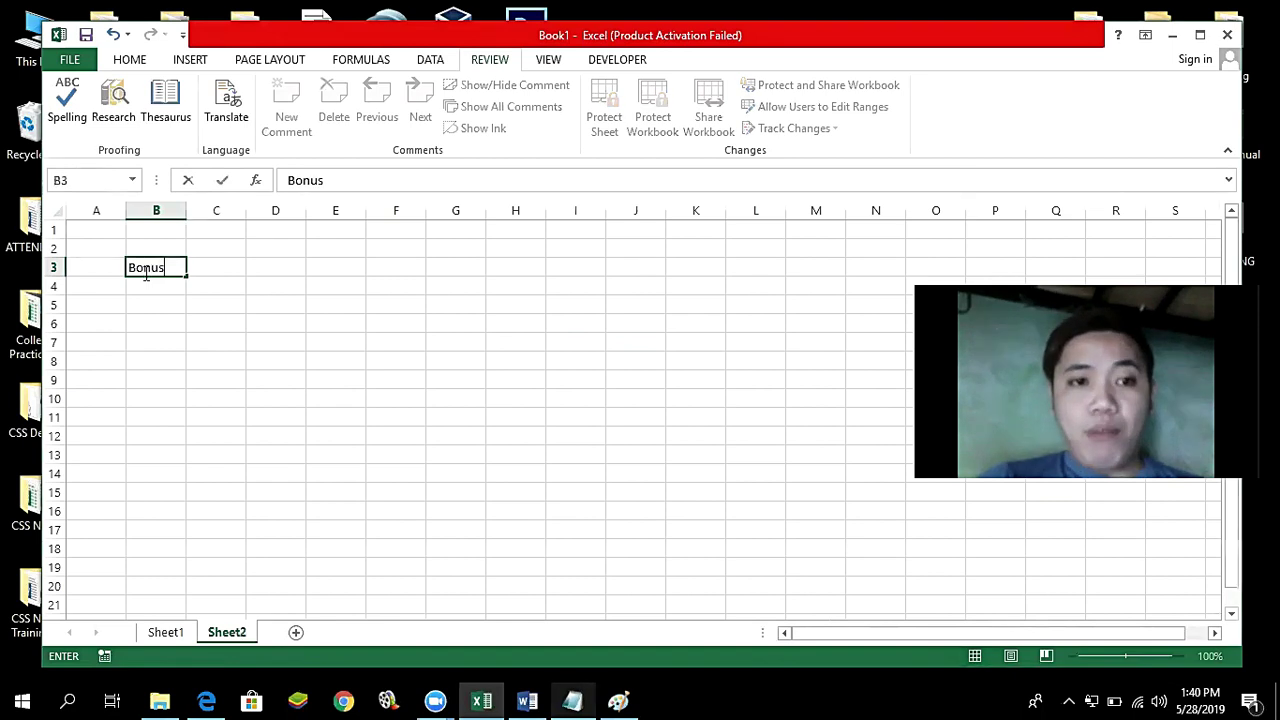
pyautogui.press('Return')
pyautogui.write('1')
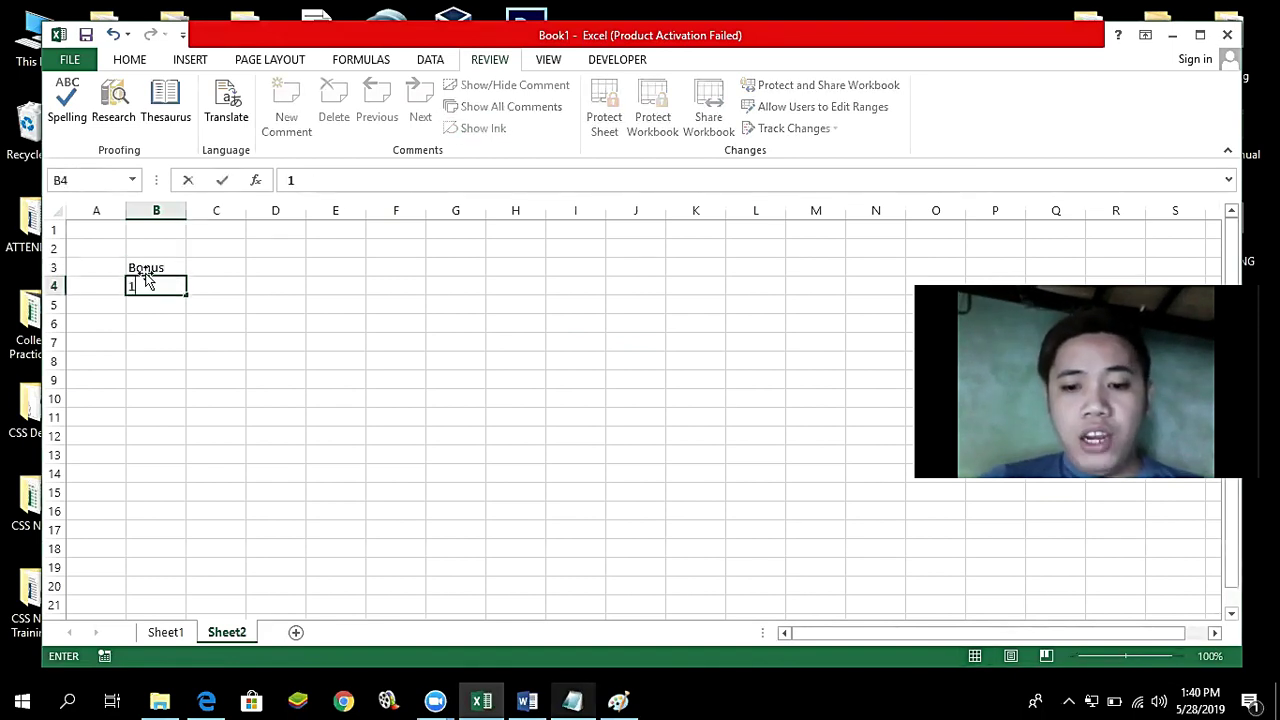
pyautogui.write('2,000')
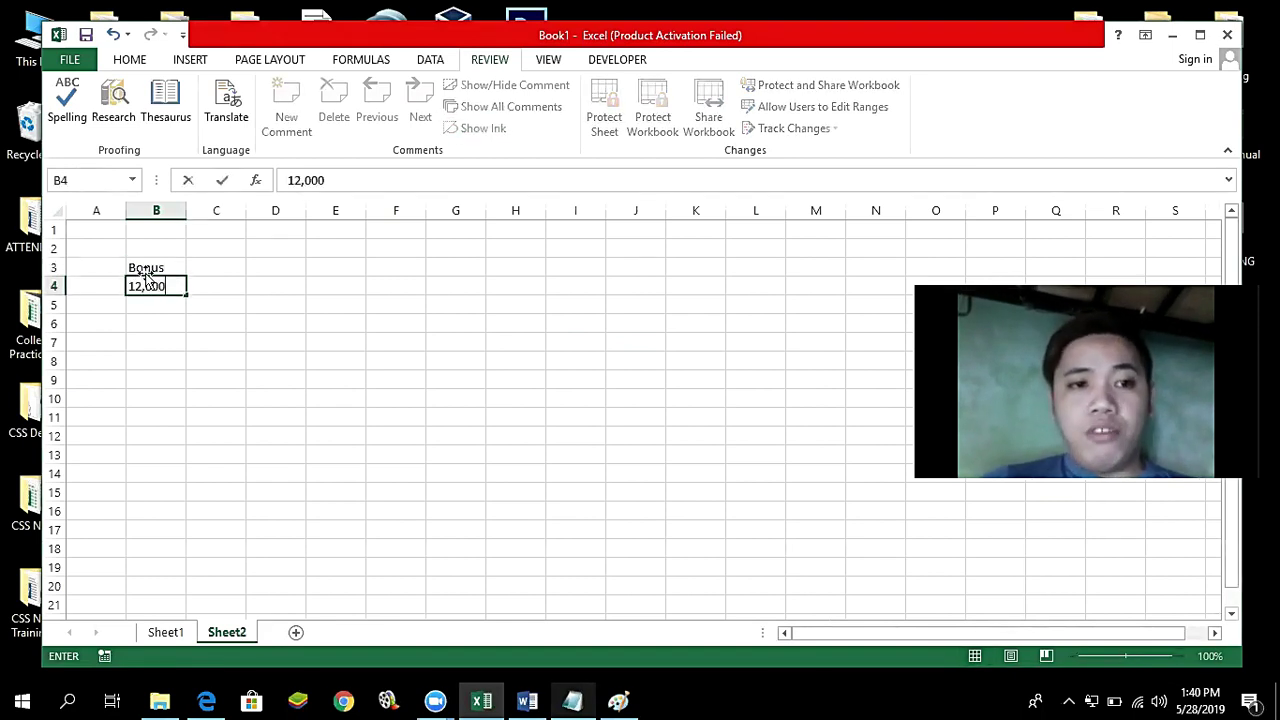
pyautogui.press('Return')
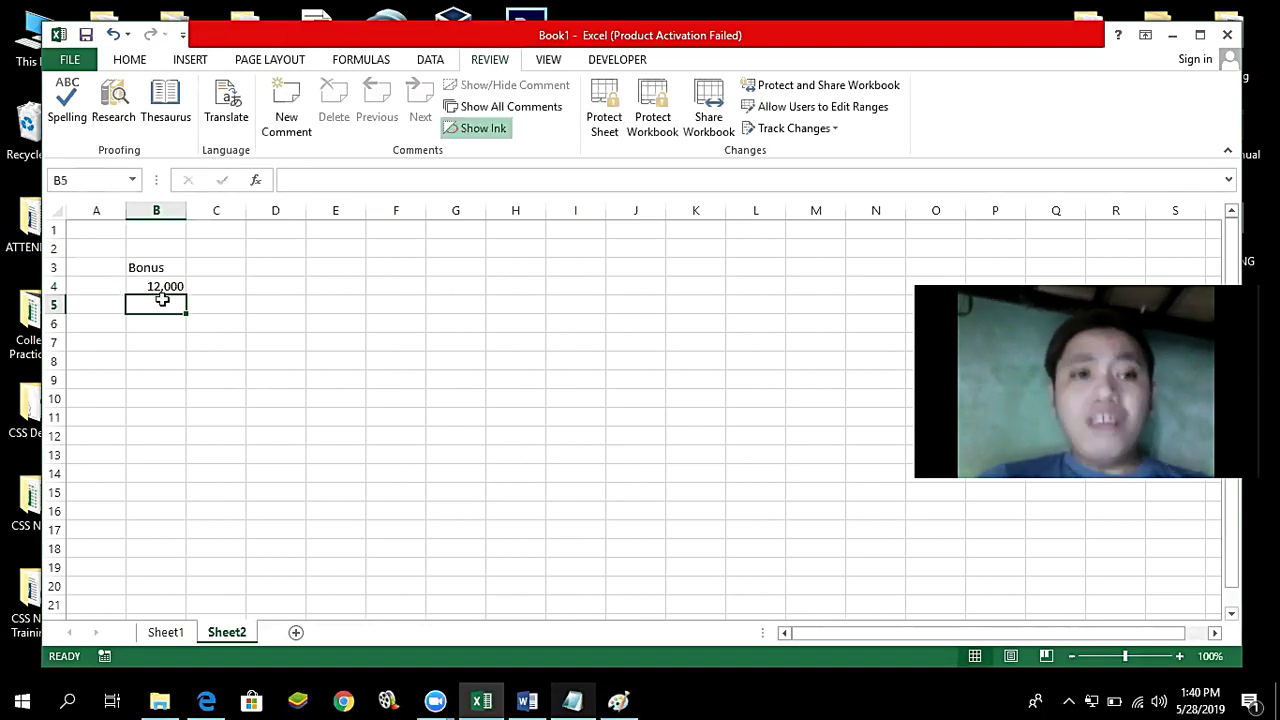
pyautogui.click(160, 287)
# Step: Return to Sheet1 and select the salaries in C6:C10
pyautogui.click(166, 632)
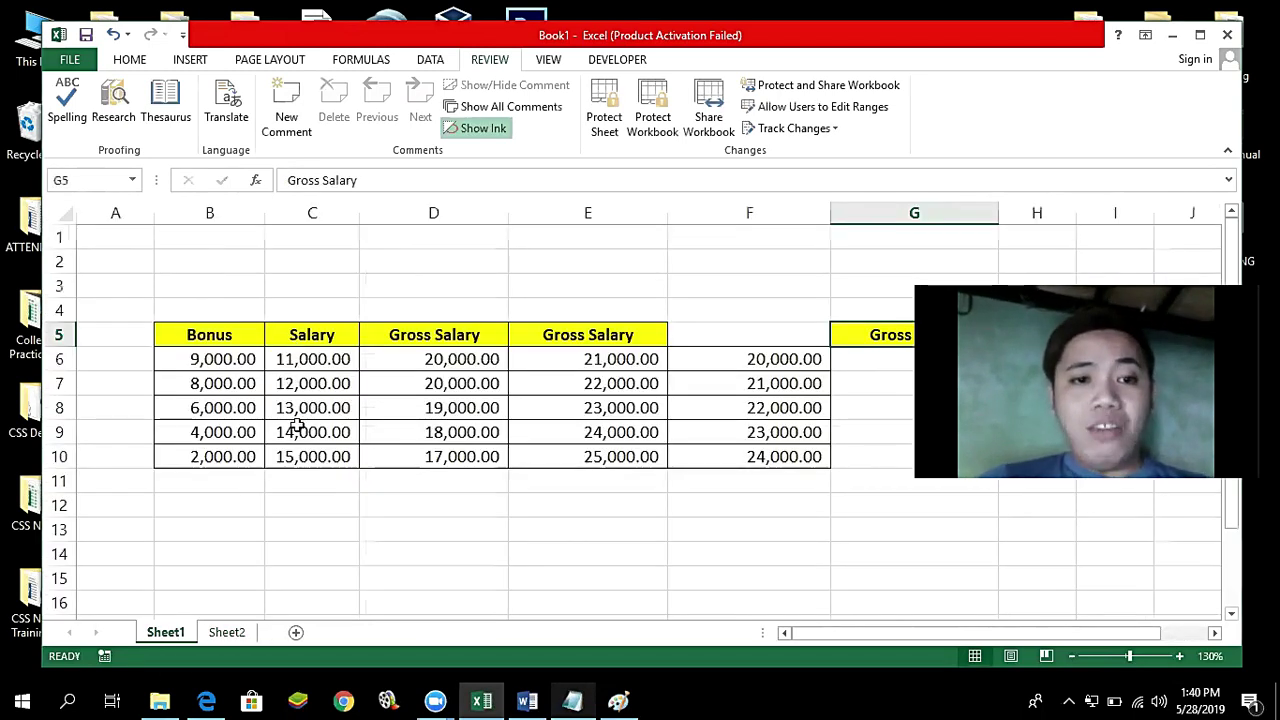
pyautogui.moveTo(313, 361); pyautogui.dragTo(300, 450)
pyautogui.moveTo(880, 633); pyautogui.dragTo(925, 633)
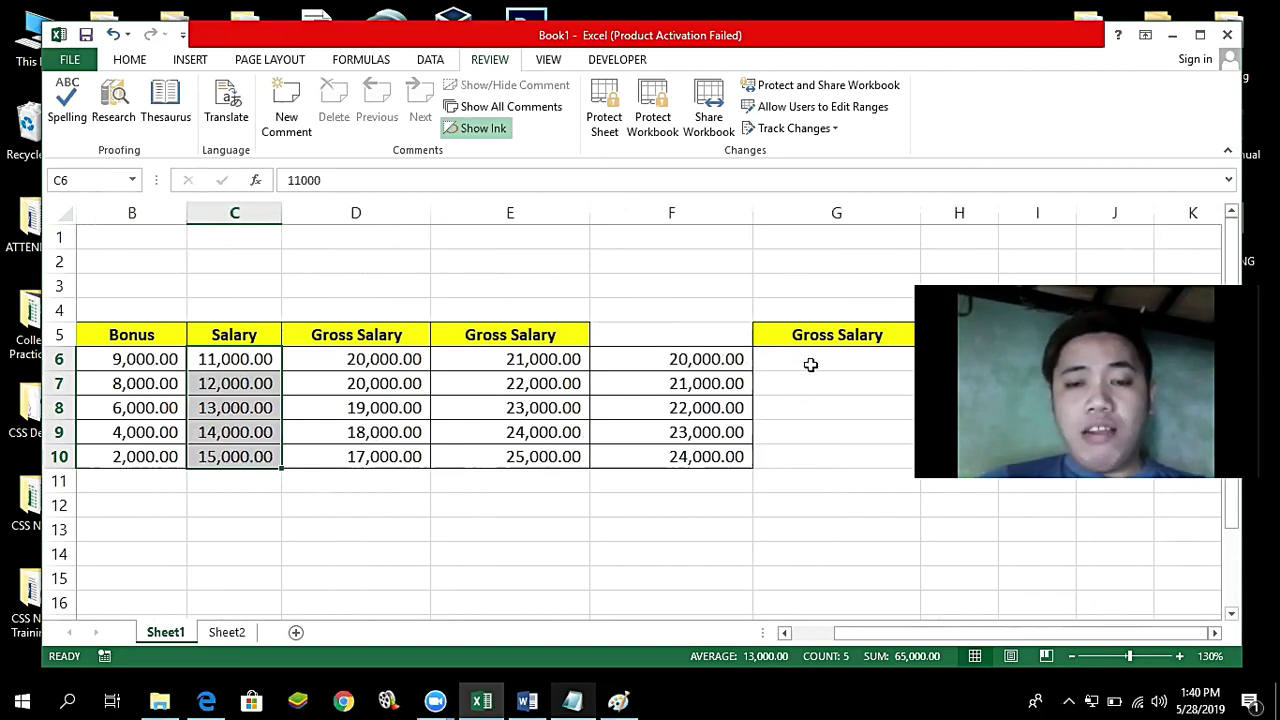
# Step: Enter =C6+Sheet2!B4 in G6 so the first gross salary reads 23,000.00
pyautogui.click(810, 365)
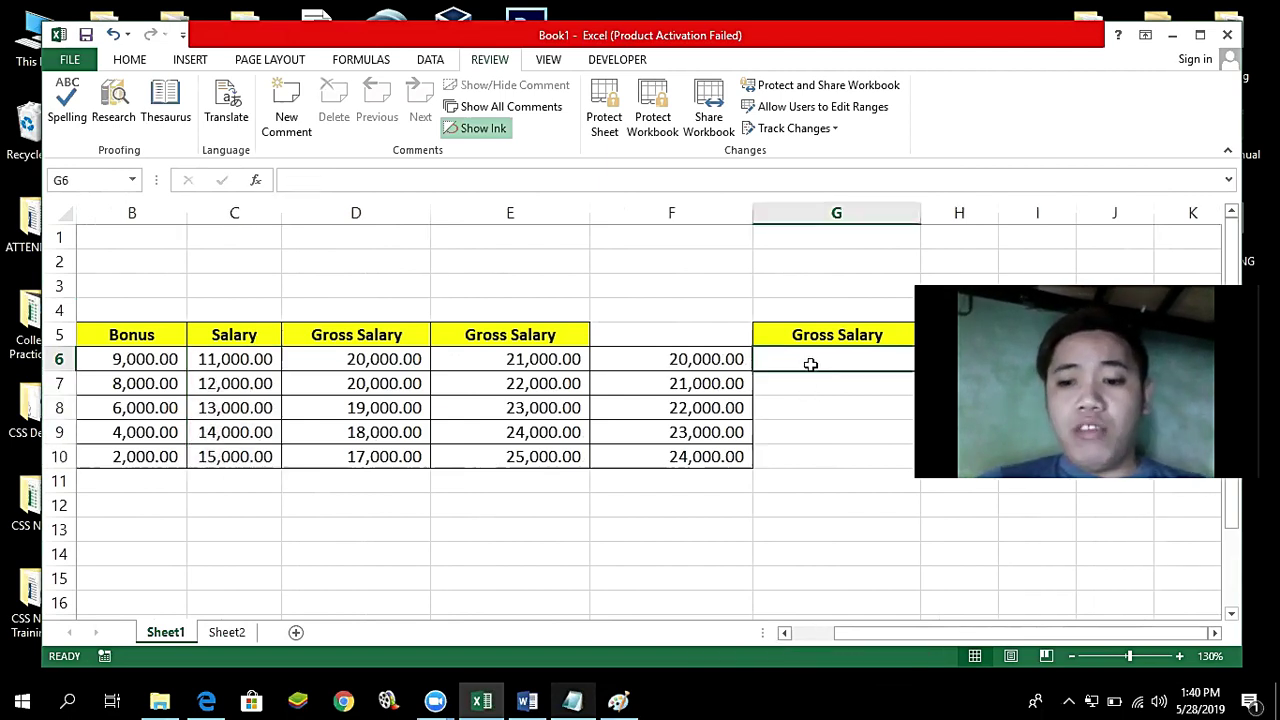
pyautogui.write('=')
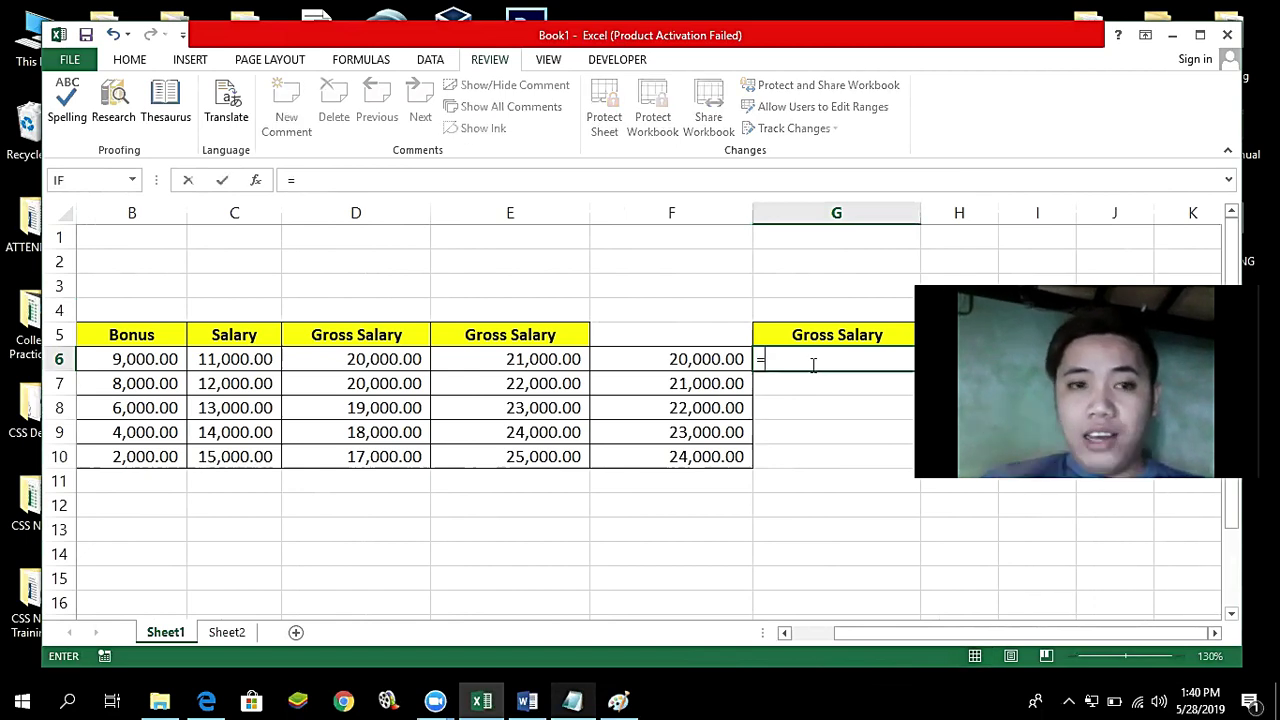
pyautogui.click(236, 360)
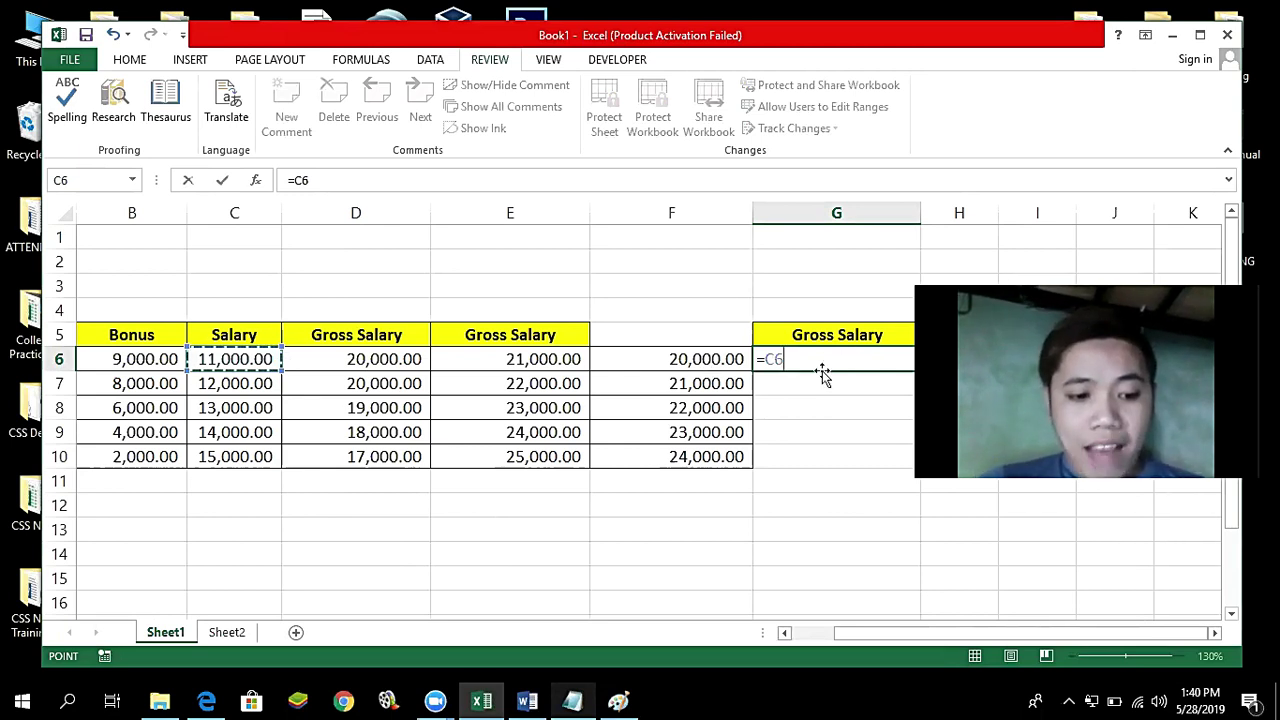
pyautogui.write('+')
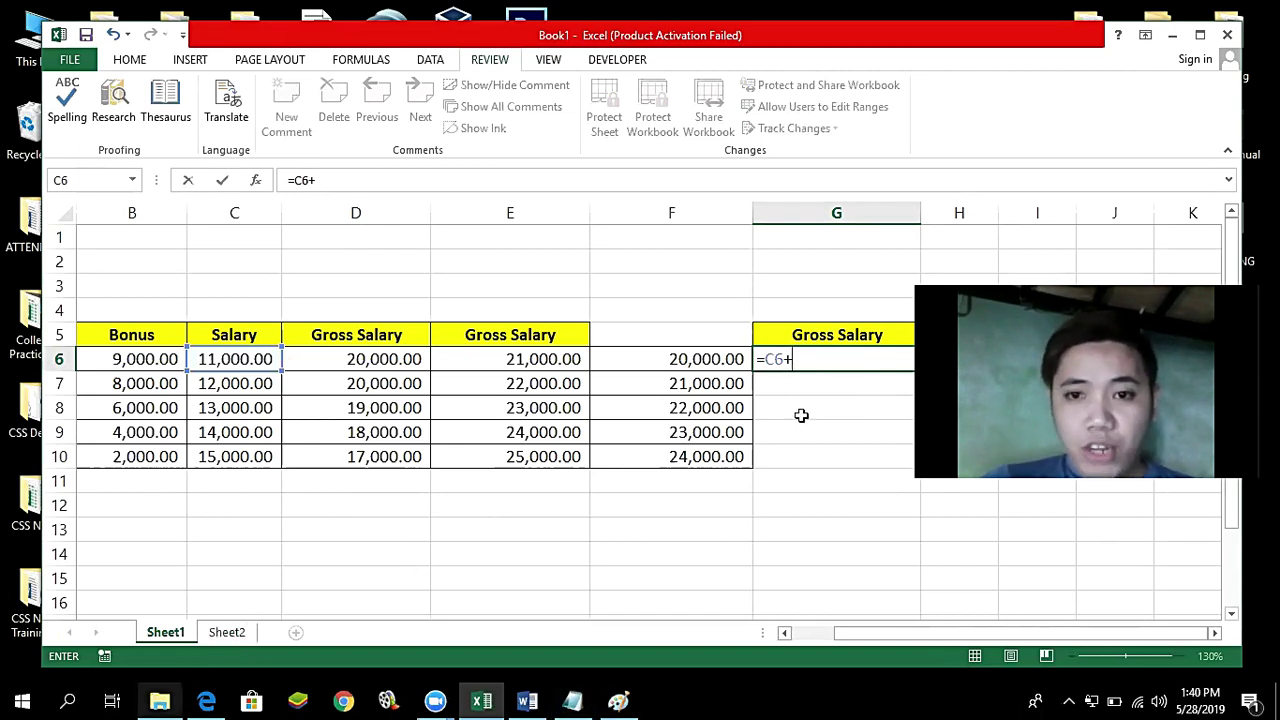
pyautogui.click(237, 633)
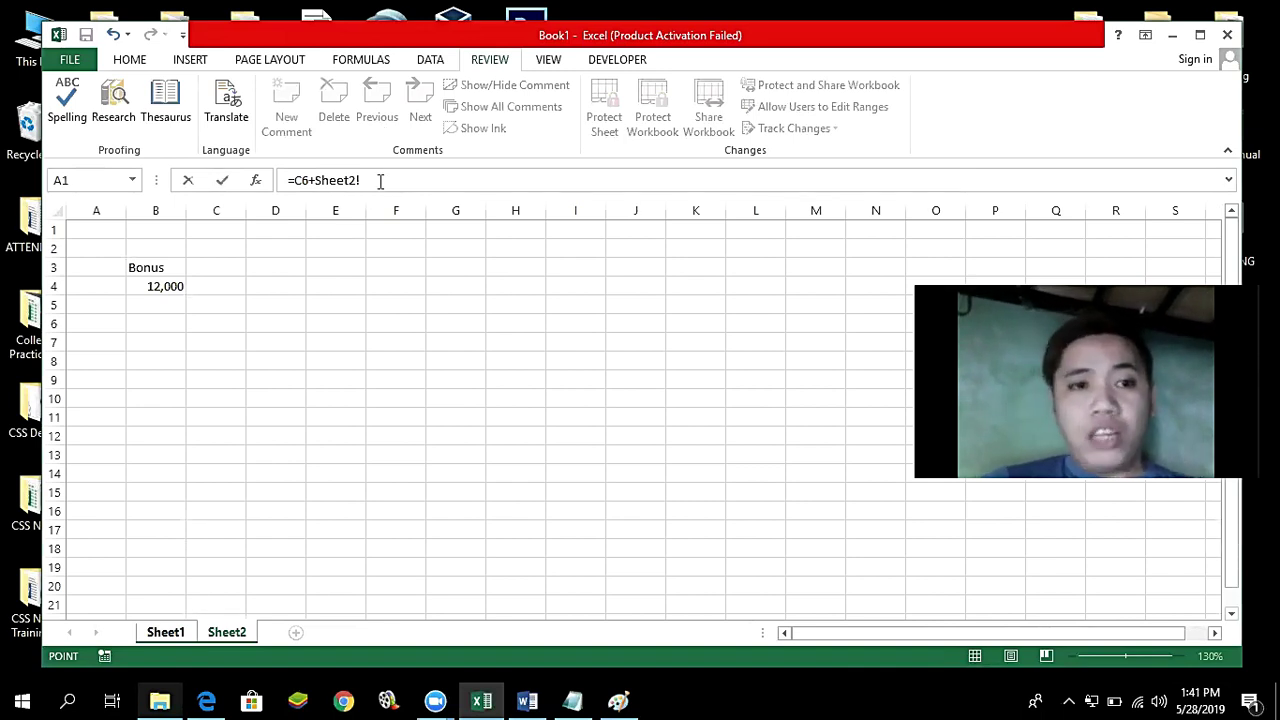
pyautogui.click(156, 286)
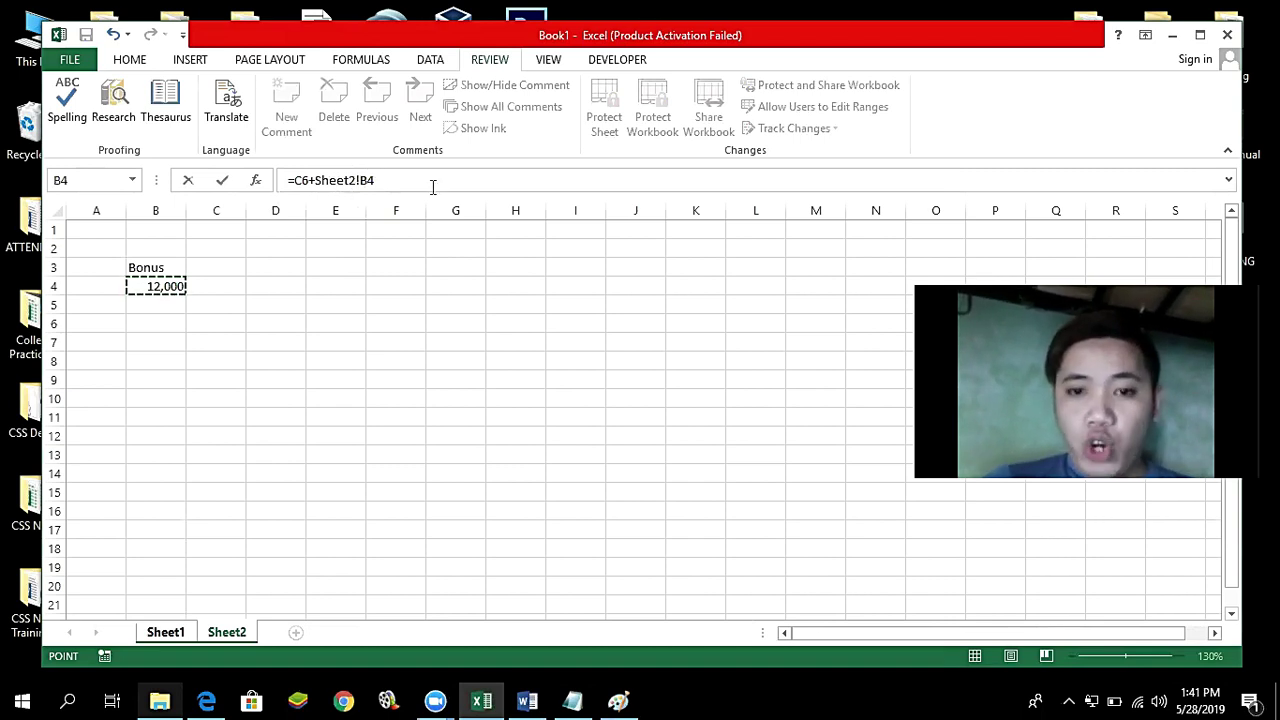
pyautogui.press('Return')
# Step: Reopen the G6 formula to review it and commit it again
pyautogui.click(986, 636)
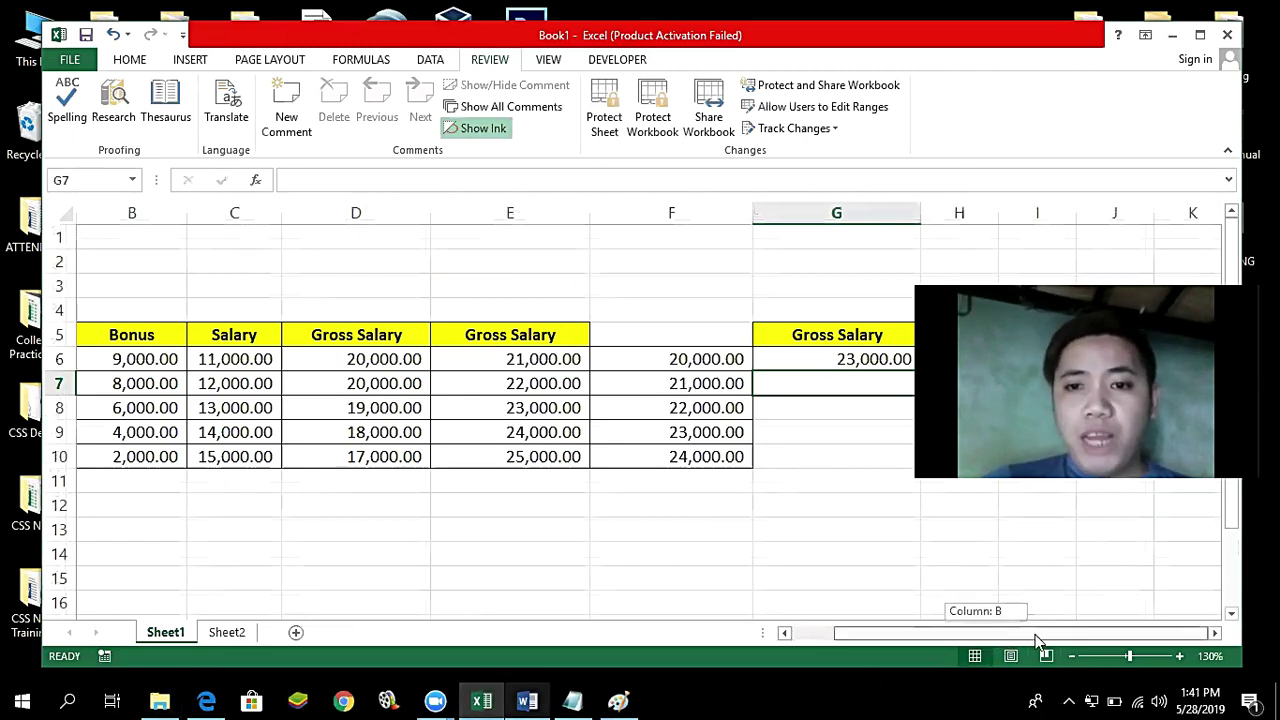
pyautogui.doubleClick(856, 359)
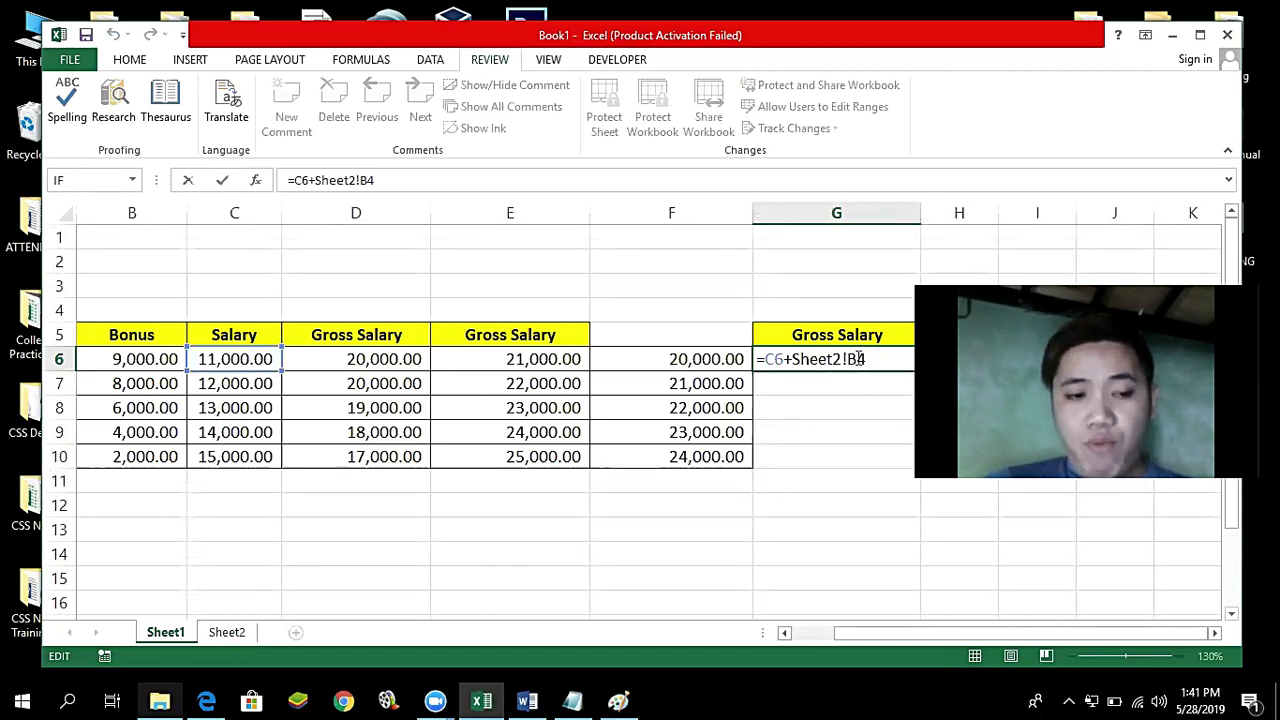
pyautogui.press('Return')
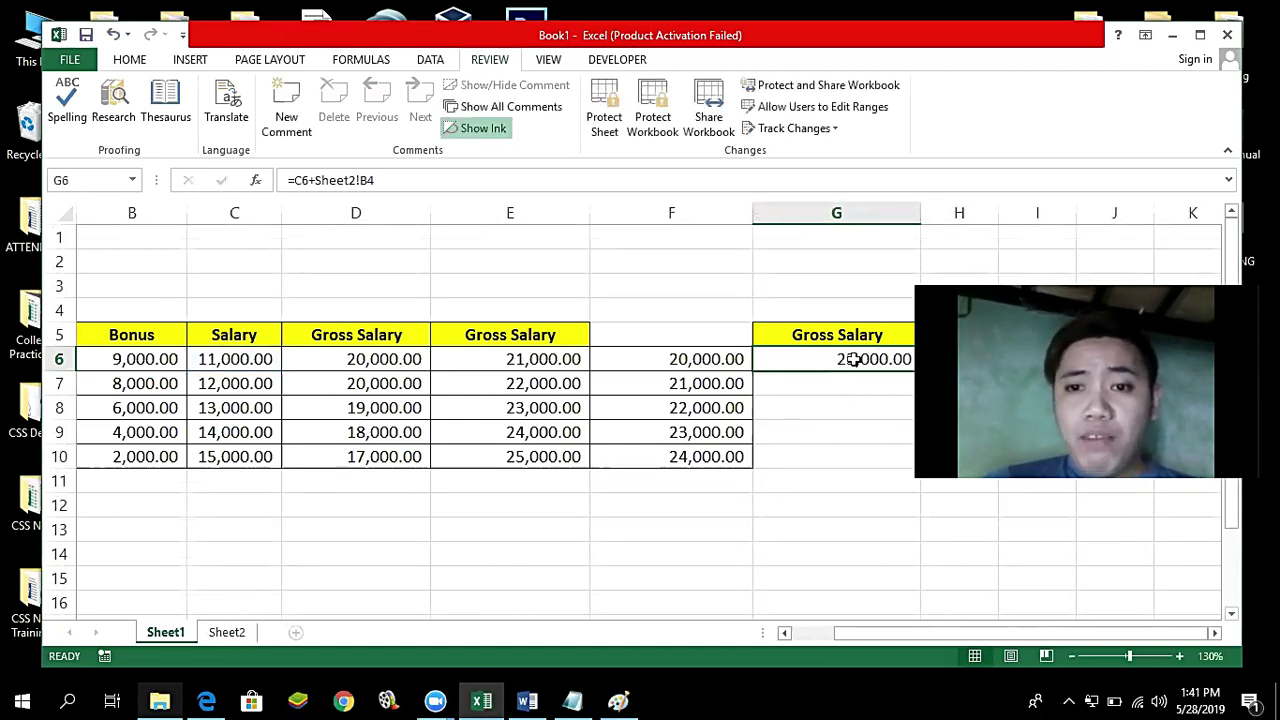
pyautogui.moveTo(912, 371); pyautogui.dragTo(905, 458)
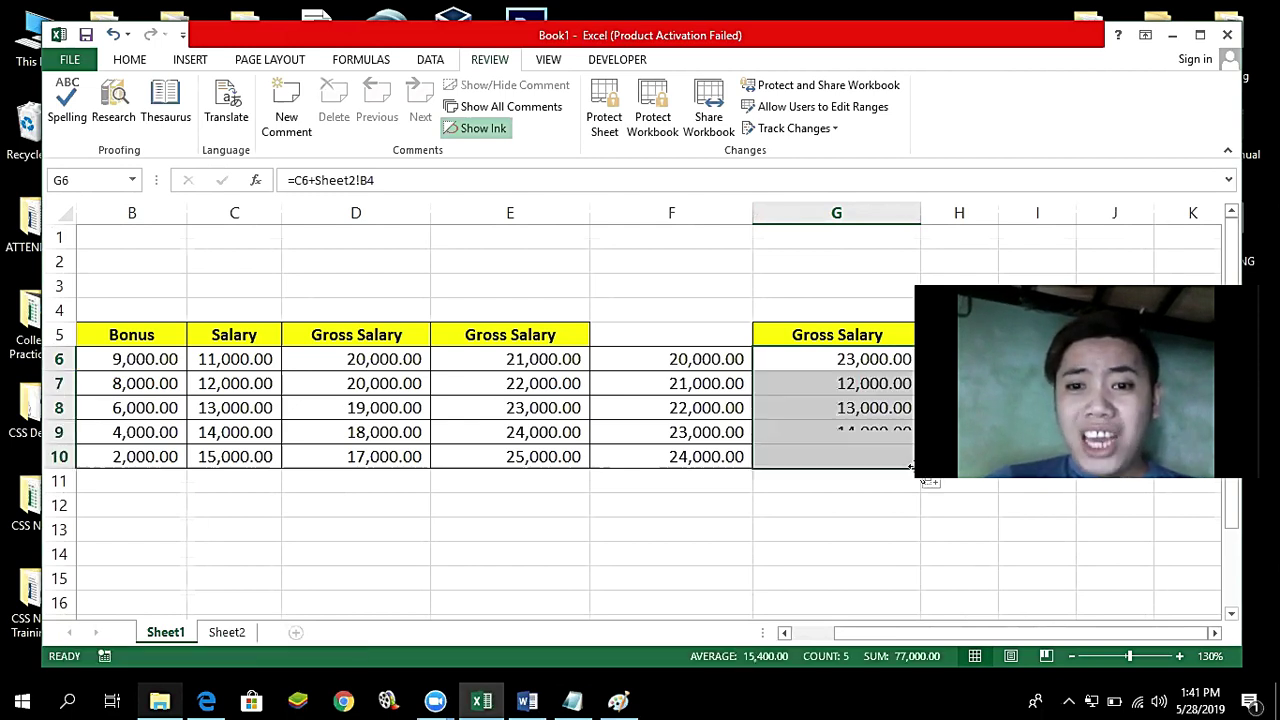
pyautogui.click(246, 384)
pyautogui.click(241, 408)
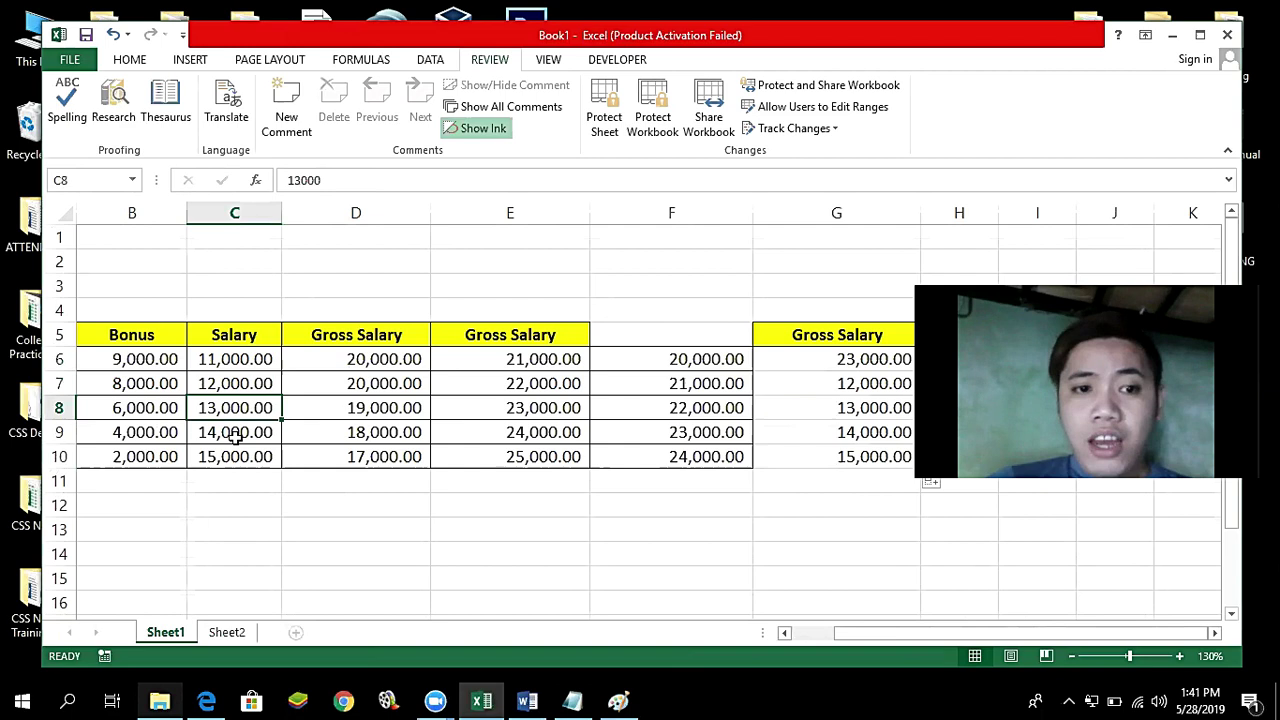
pyautogui.click(234, 432)
pyautogui.click(233, 457)
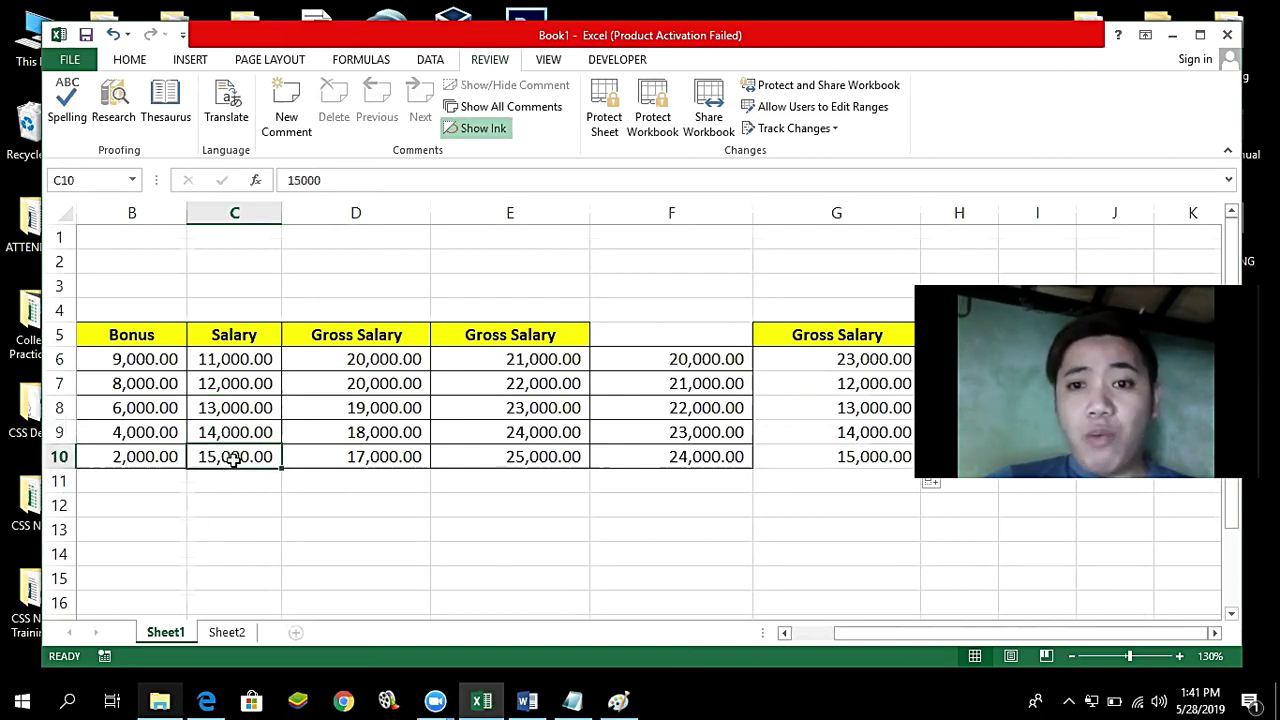
pyautogui.click(248, 632)
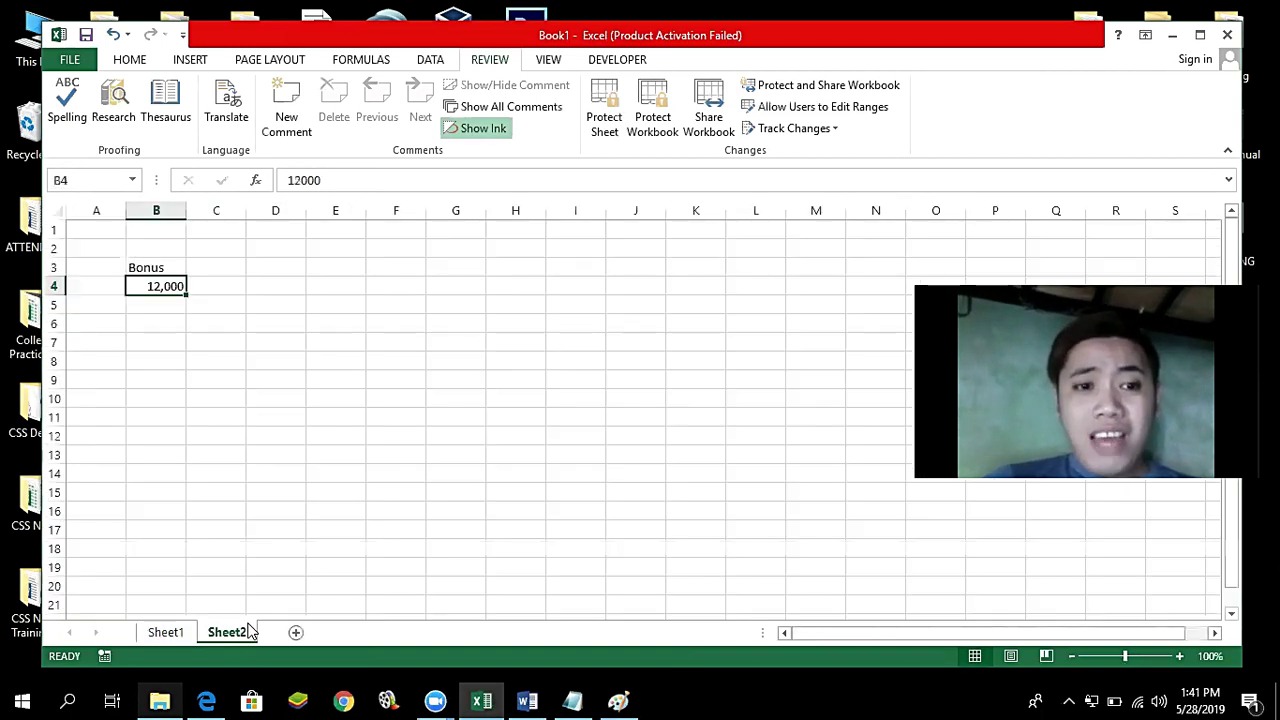
pyautogui.click(170, 633)
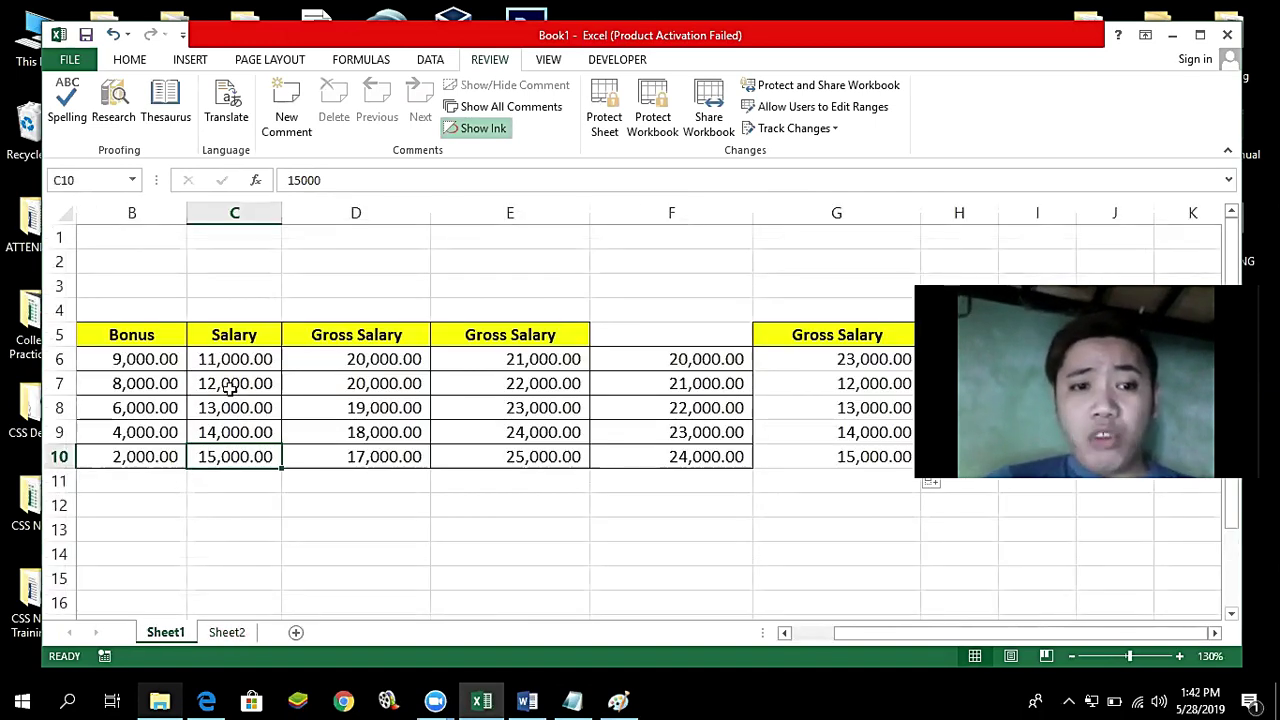
pyautogui.click(234, 385)
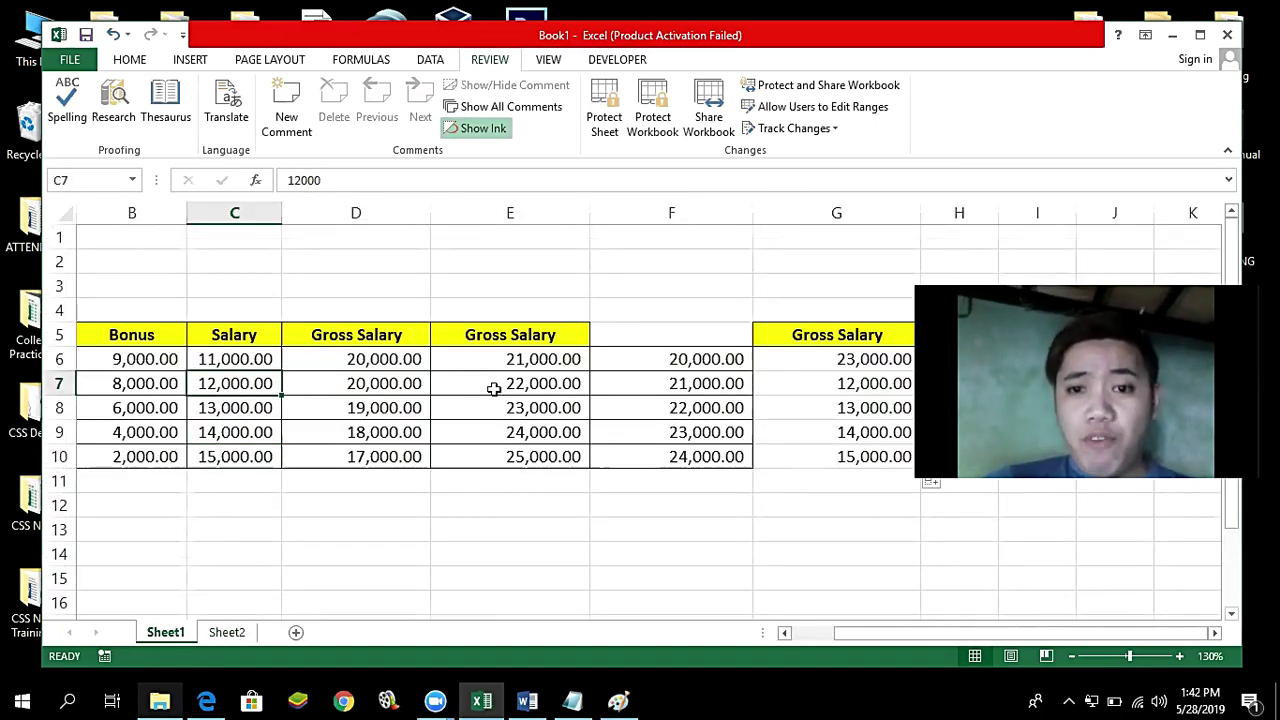
pyautogui.click(845, 385)
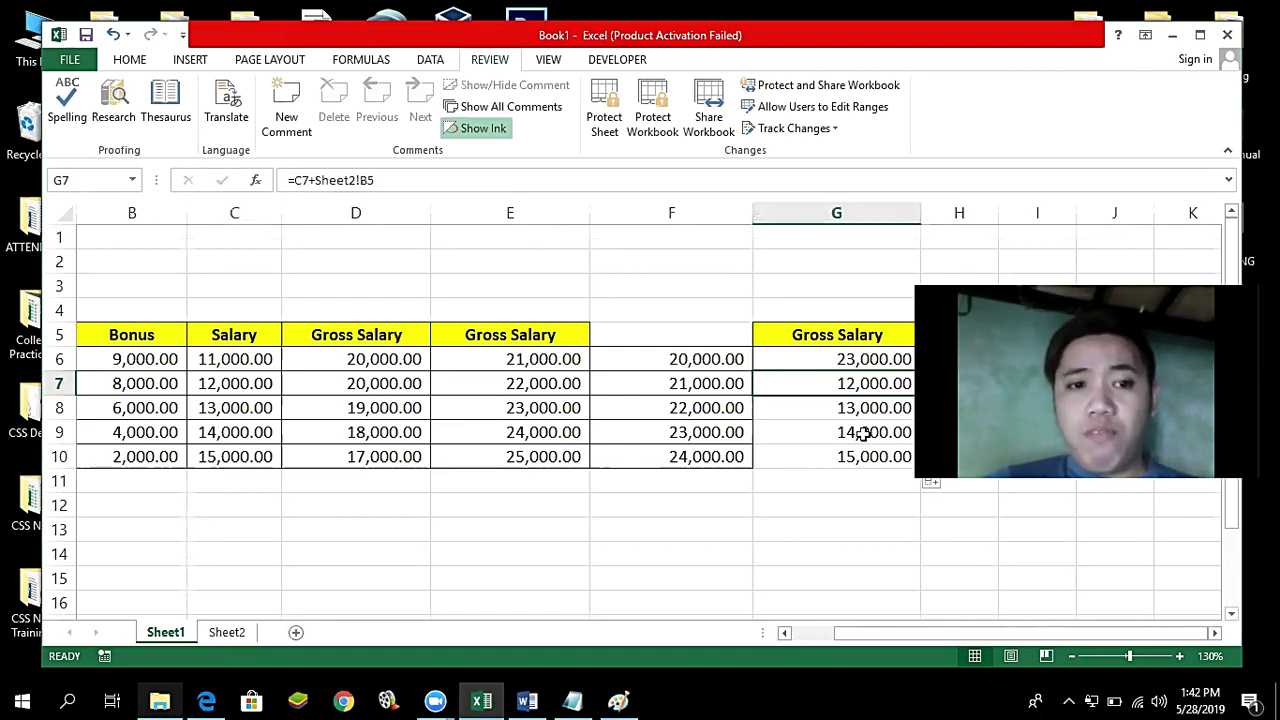
pyautogui.click(843, 405)
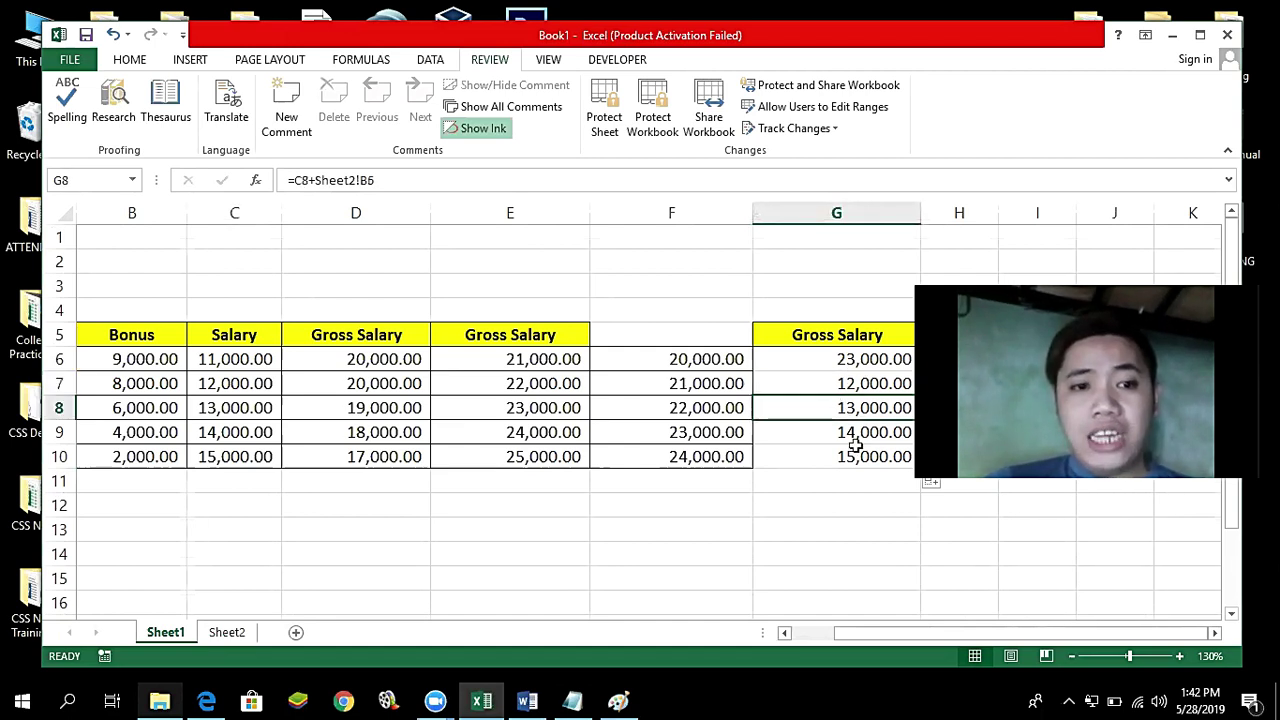
pyautogui.click(846, 432)
pyautogui.click(850, 459)
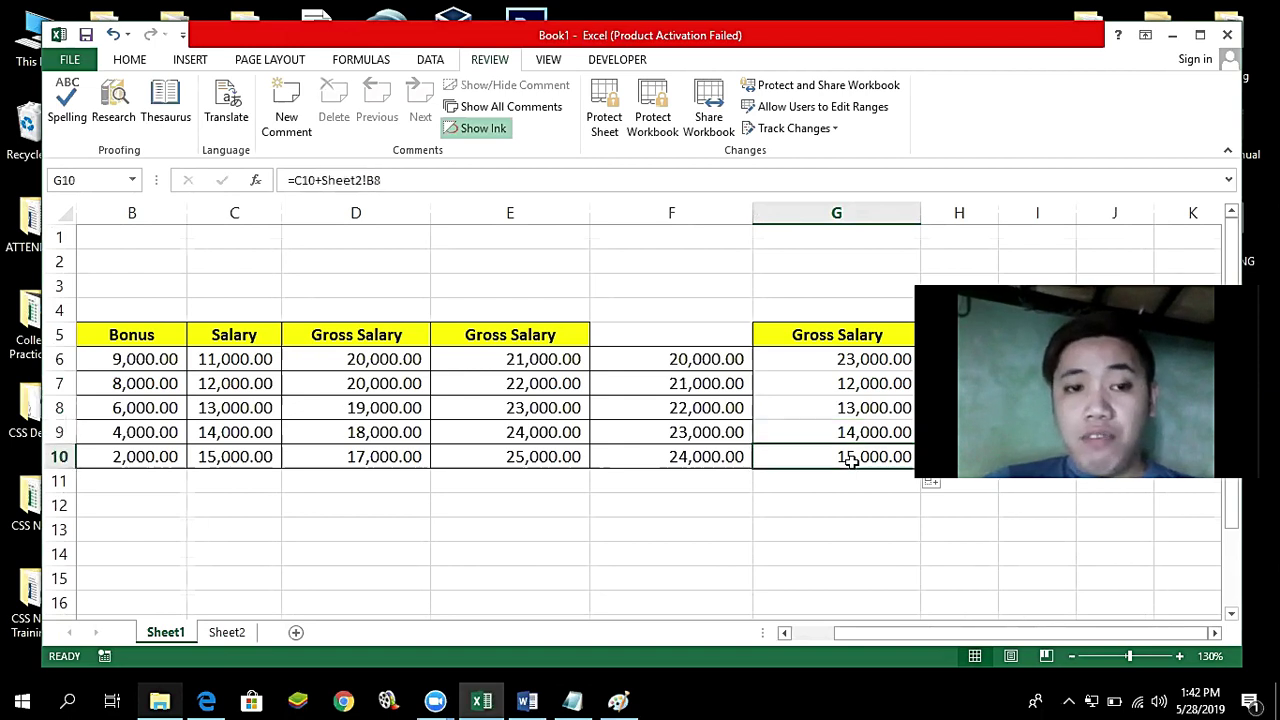
pyautogui.doubleClick(811, 385)
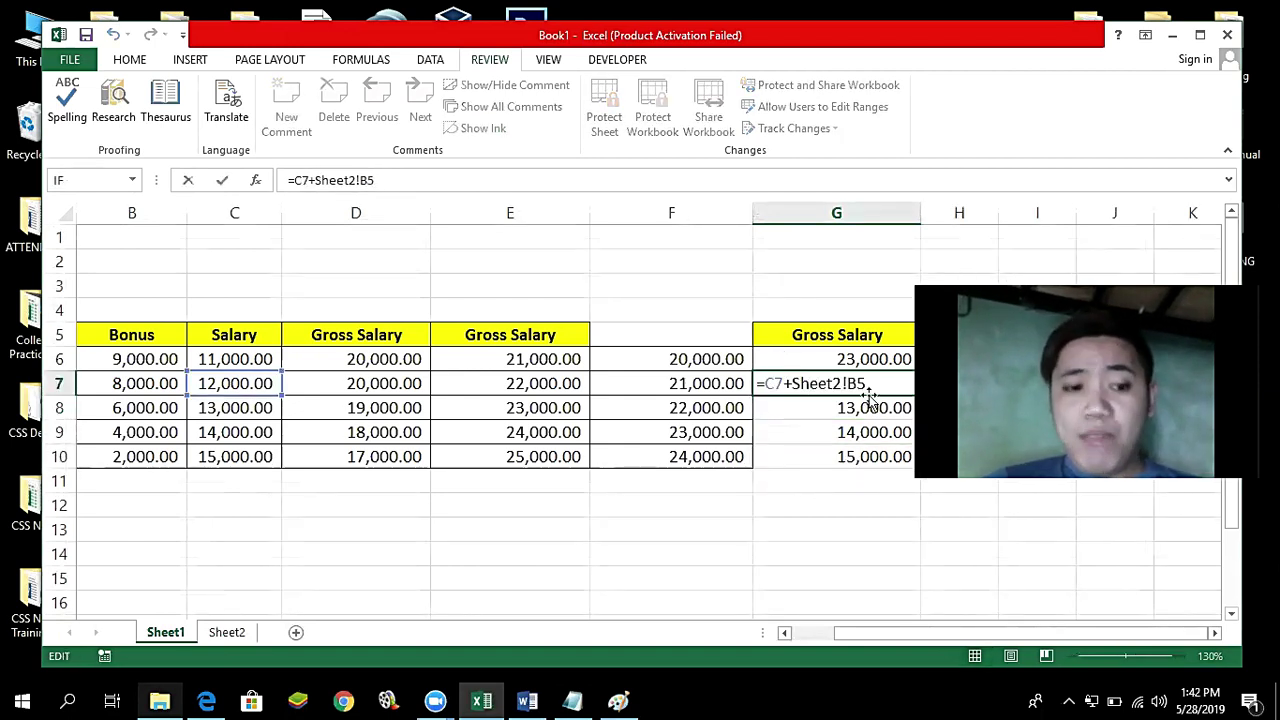
pyautogui.press('Escape')
pyautogui.doubleClick(871, 362)
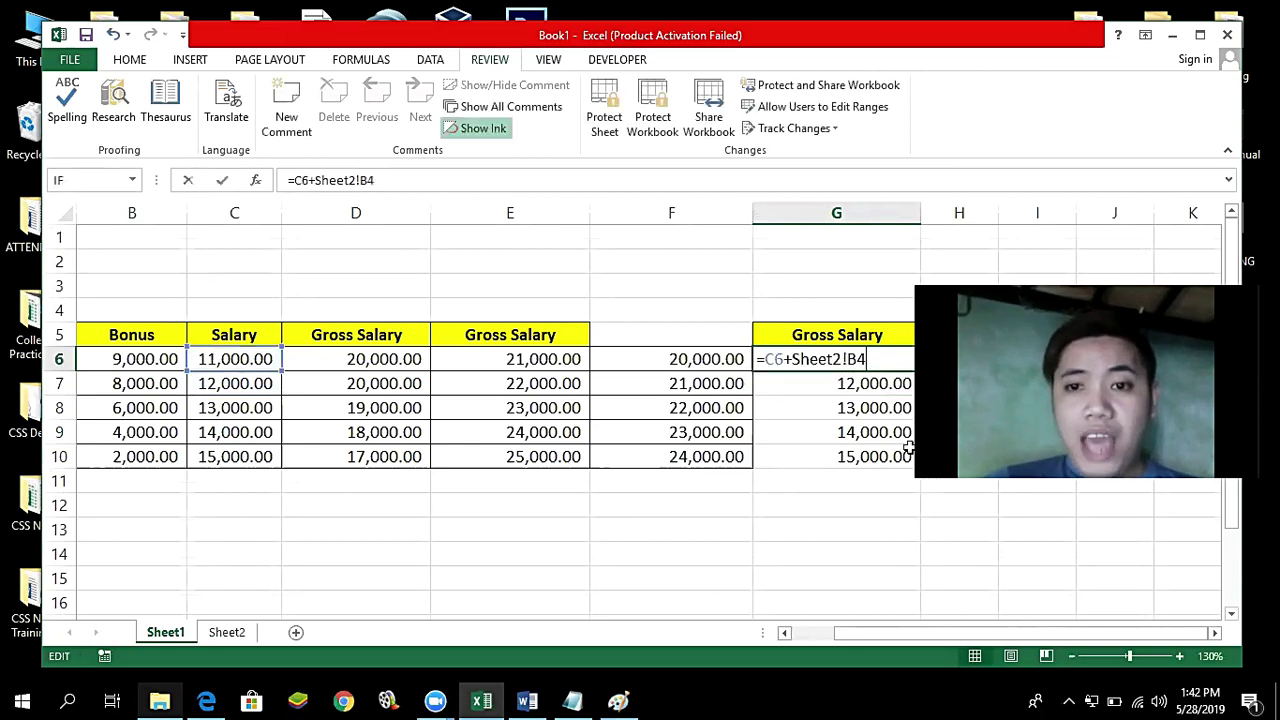
pyautogui.press('Return')
pyautogui.doubleClick(870, 381)
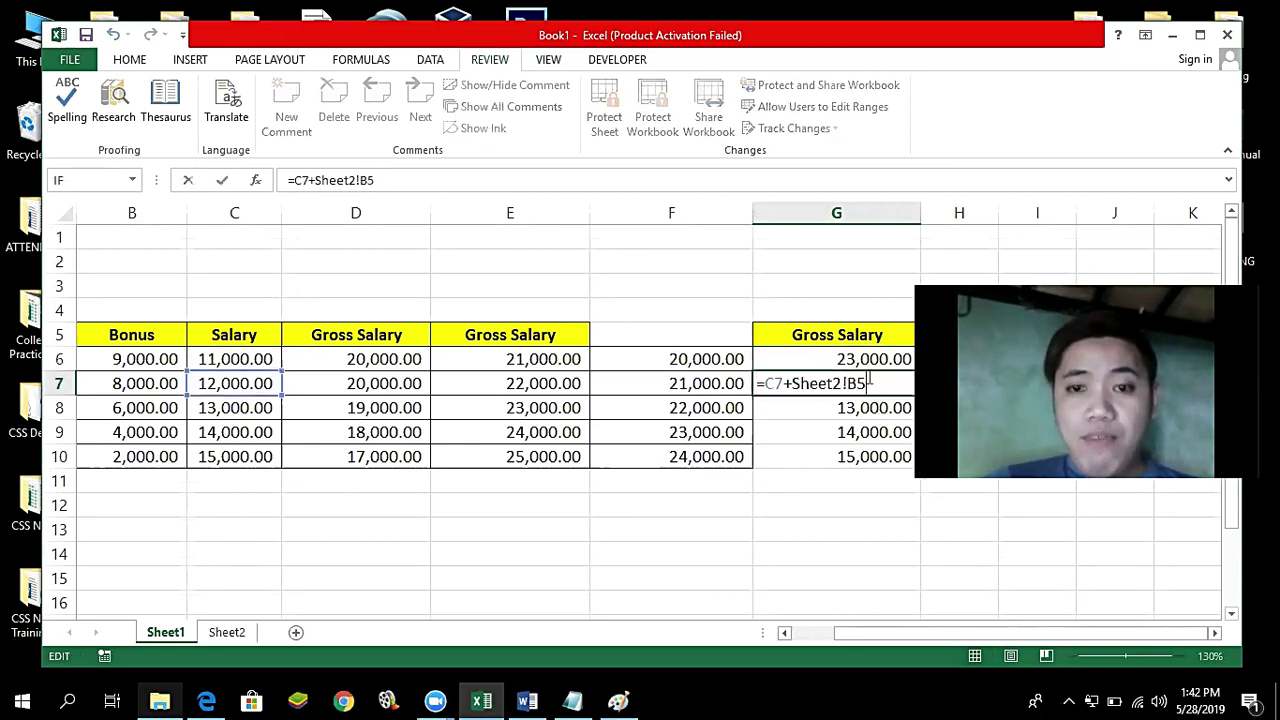
pyautogui.press('Escape')
pyautogui.doubleClick(865, 410)
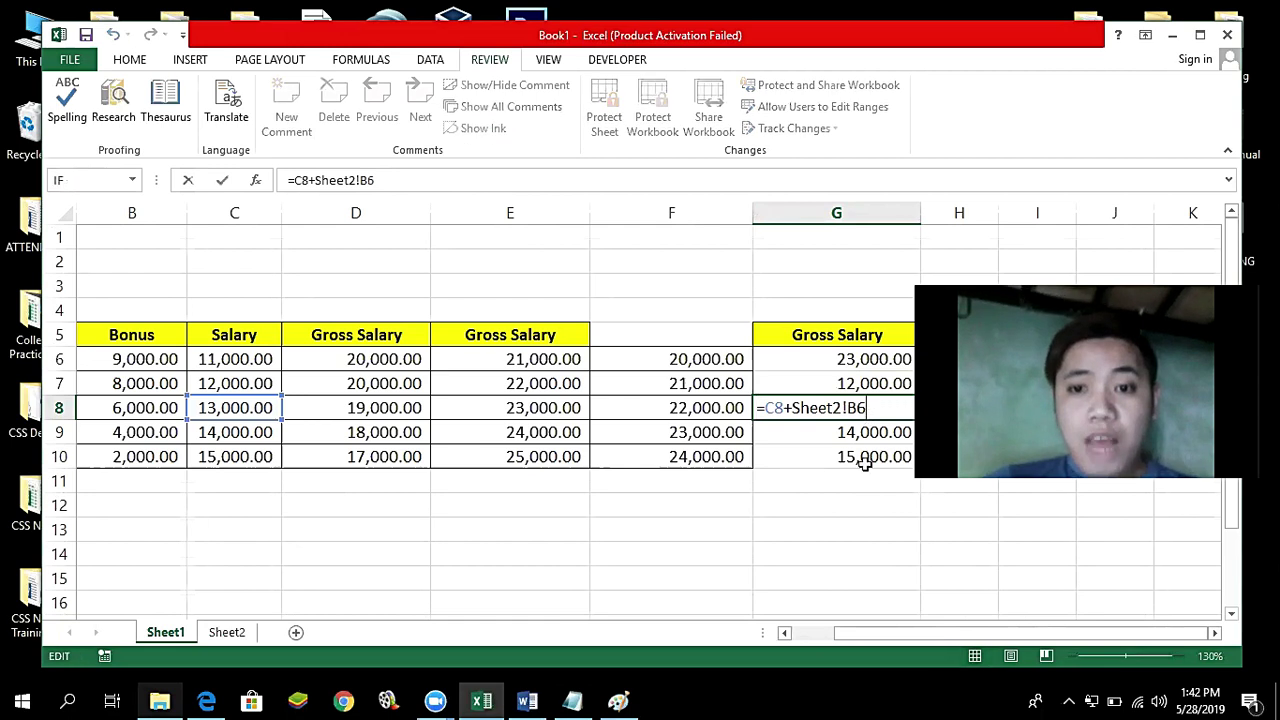
pyautogui.press('Return')
pyautogui.click(226, 632)
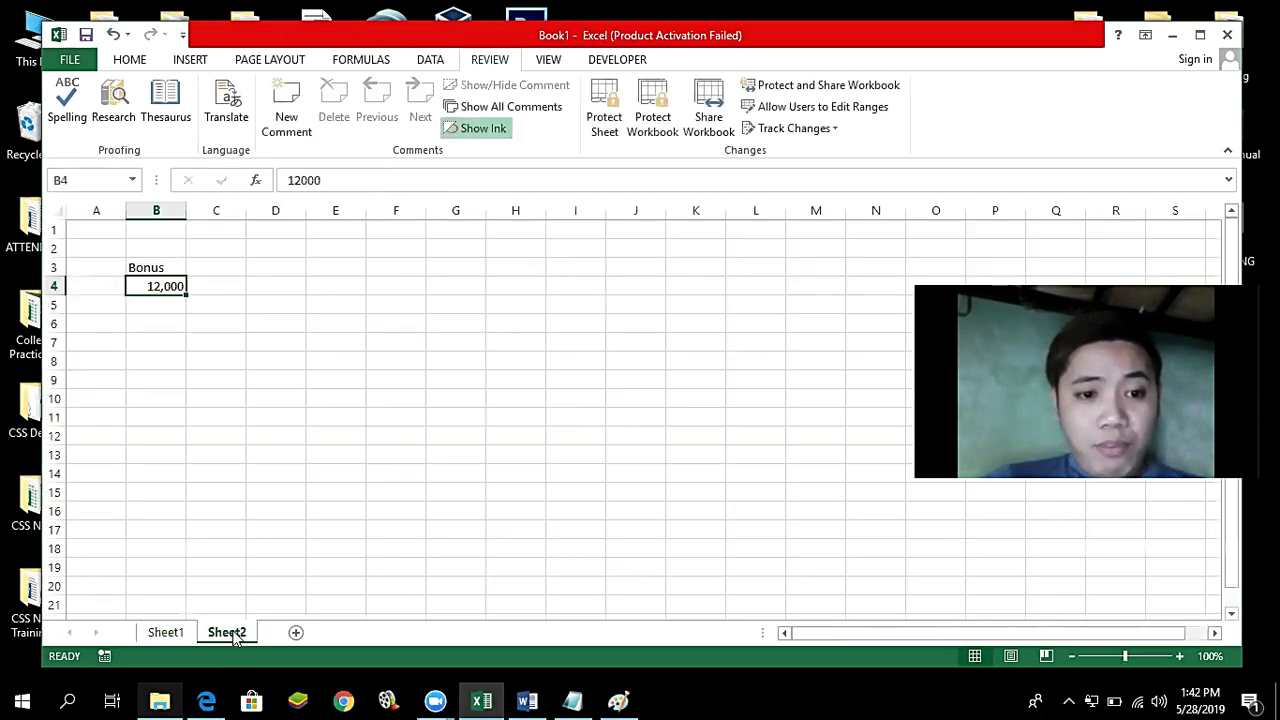
pyautogui.click(236, 324)
pyautogui.click(148, 286)
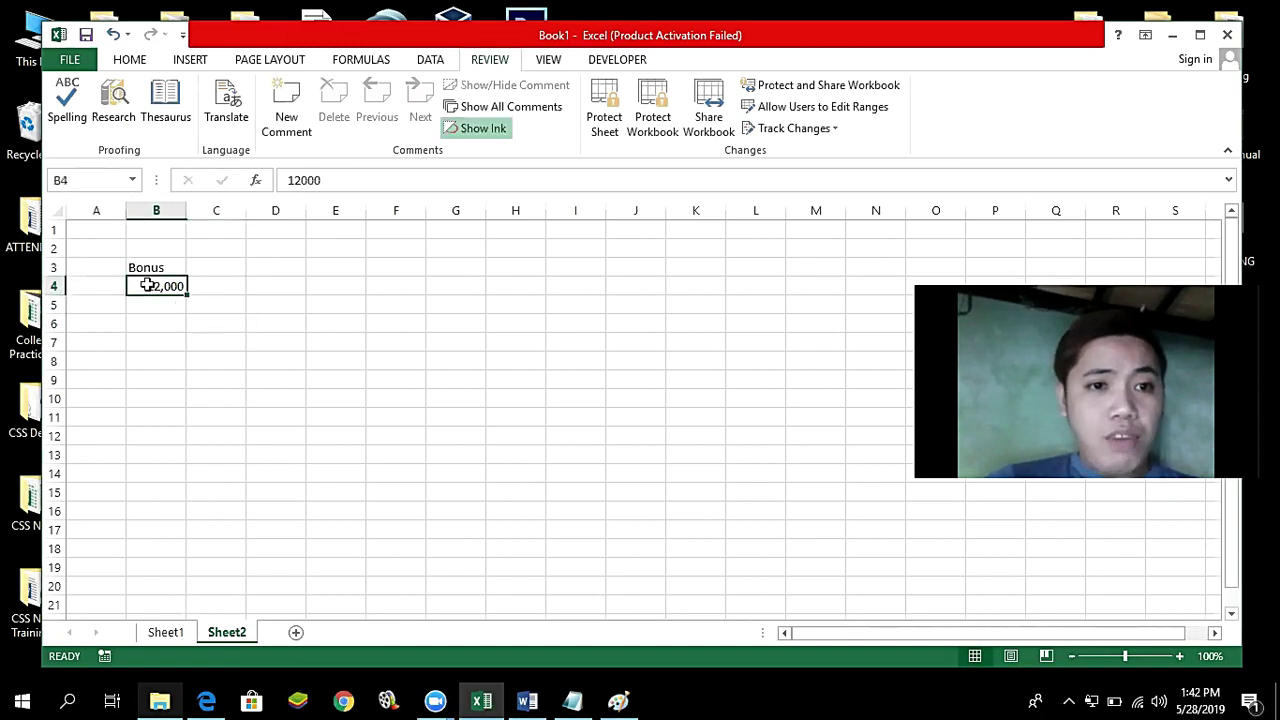
pyautogui.click(156, 304)
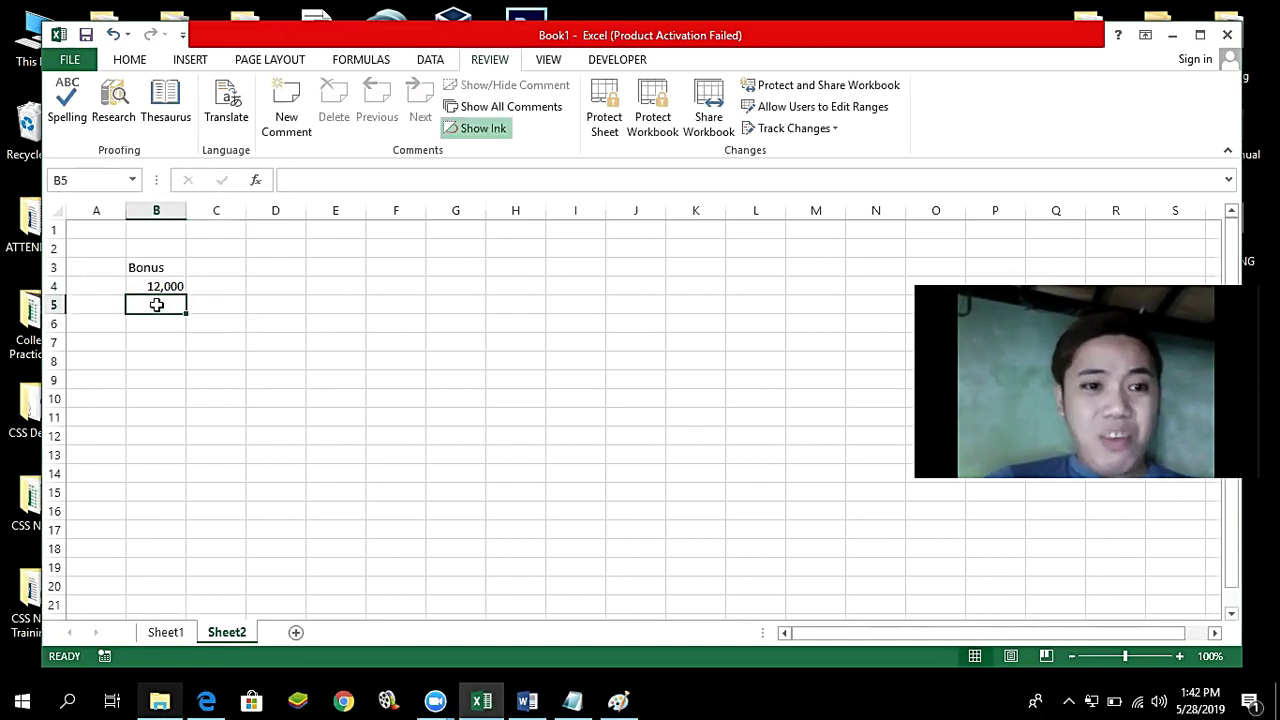
pyautogui.click(157, 320)
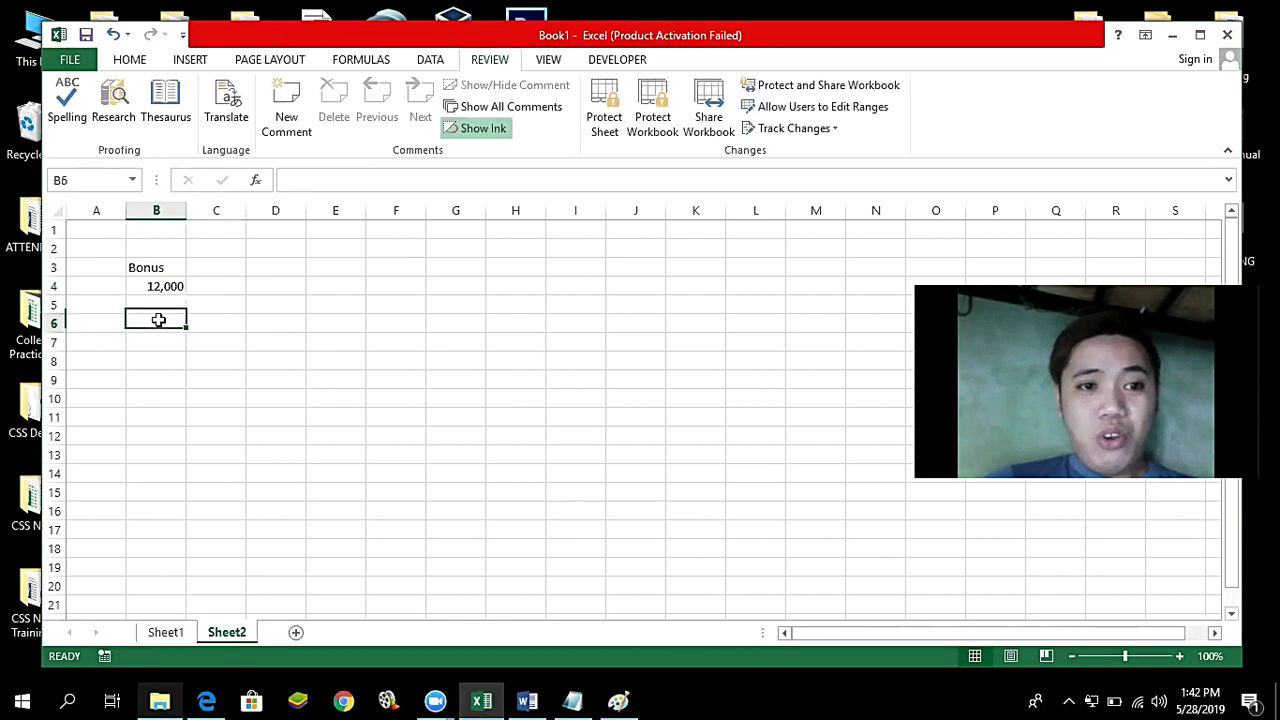
pyautogui.click(168, 632)
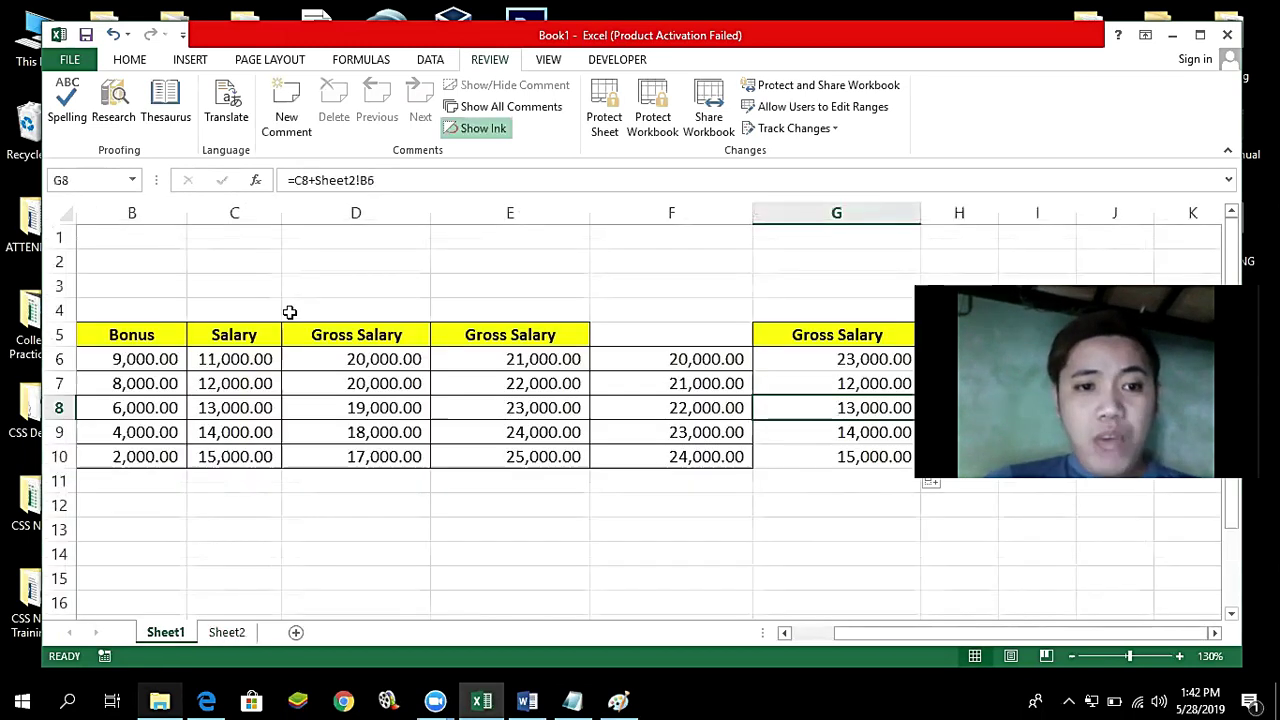
pyautogui.click(232, 383)
pyautogui.click(227, 409)
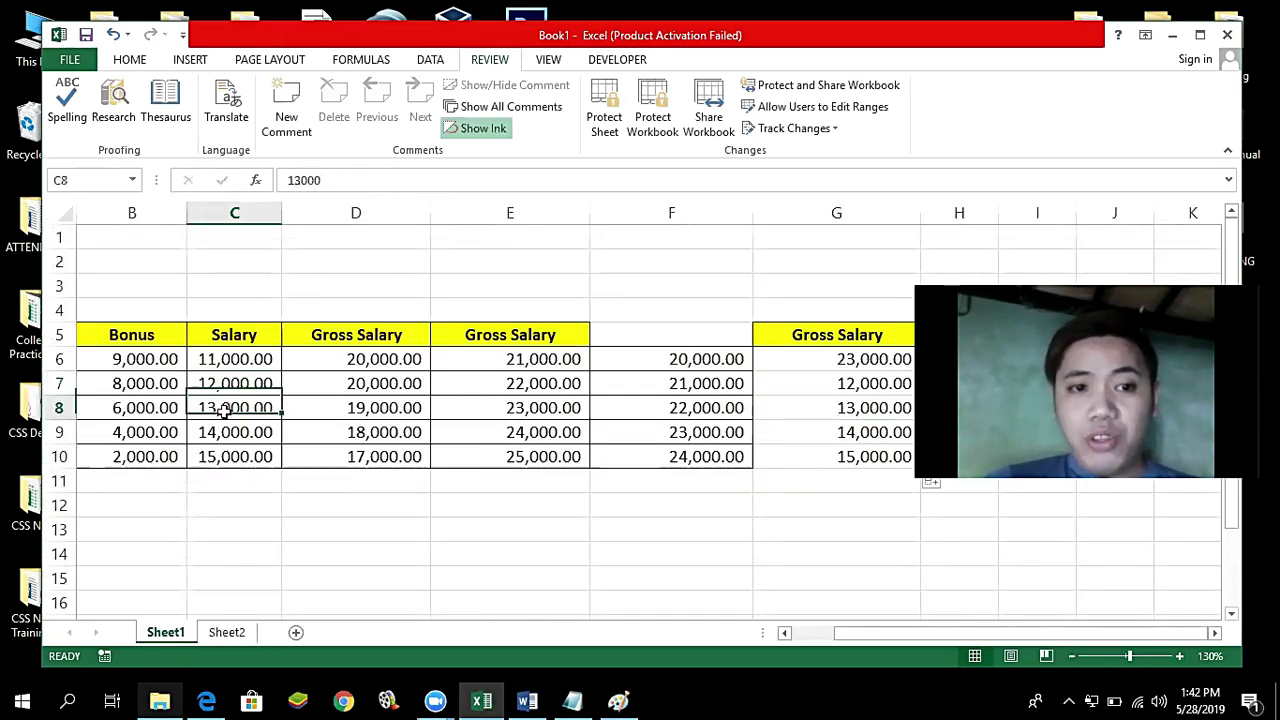
pyautogui.click(220, 431)
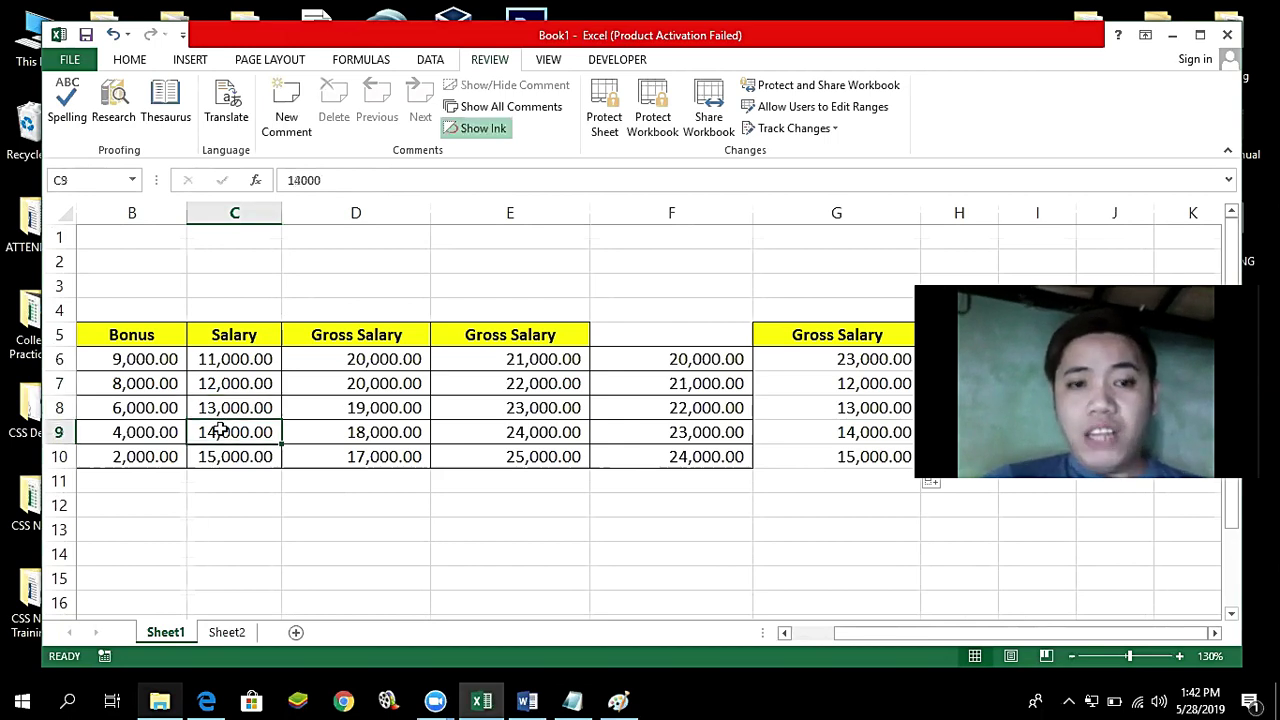
pyautogui.click(218, 460)
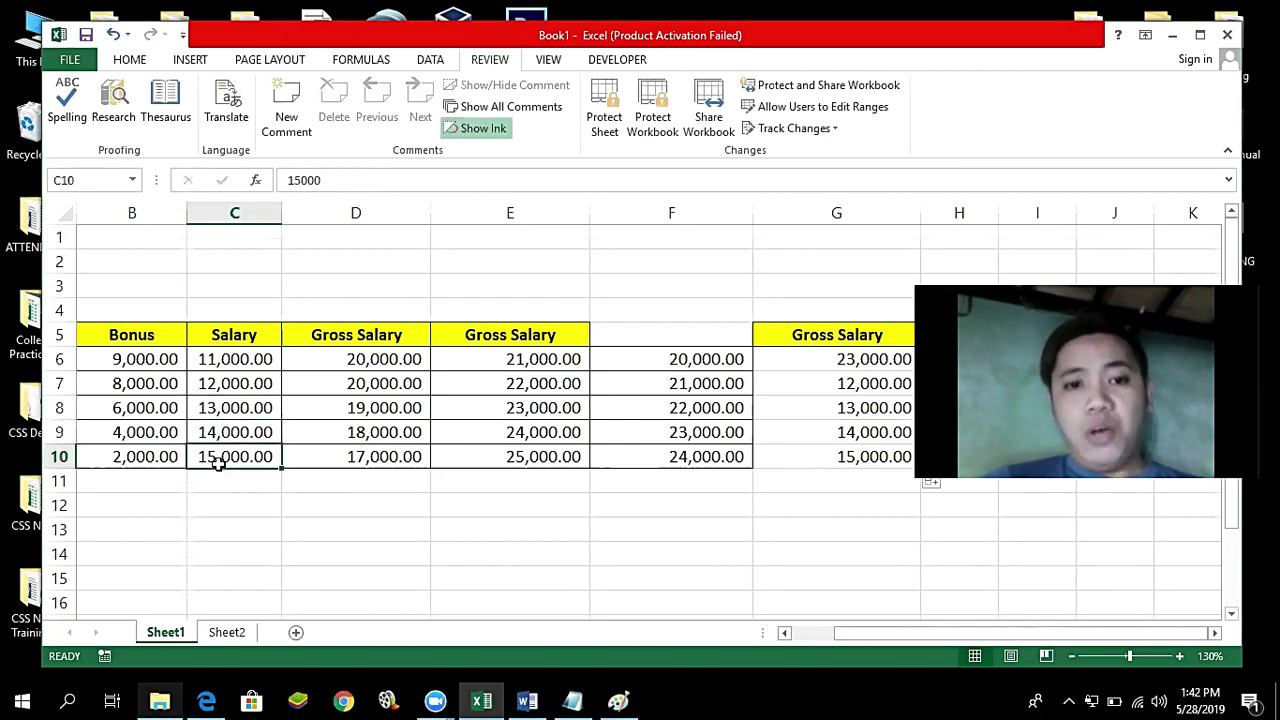
pyautogui.click(228, 632)
pyautogui.click(155, 286)
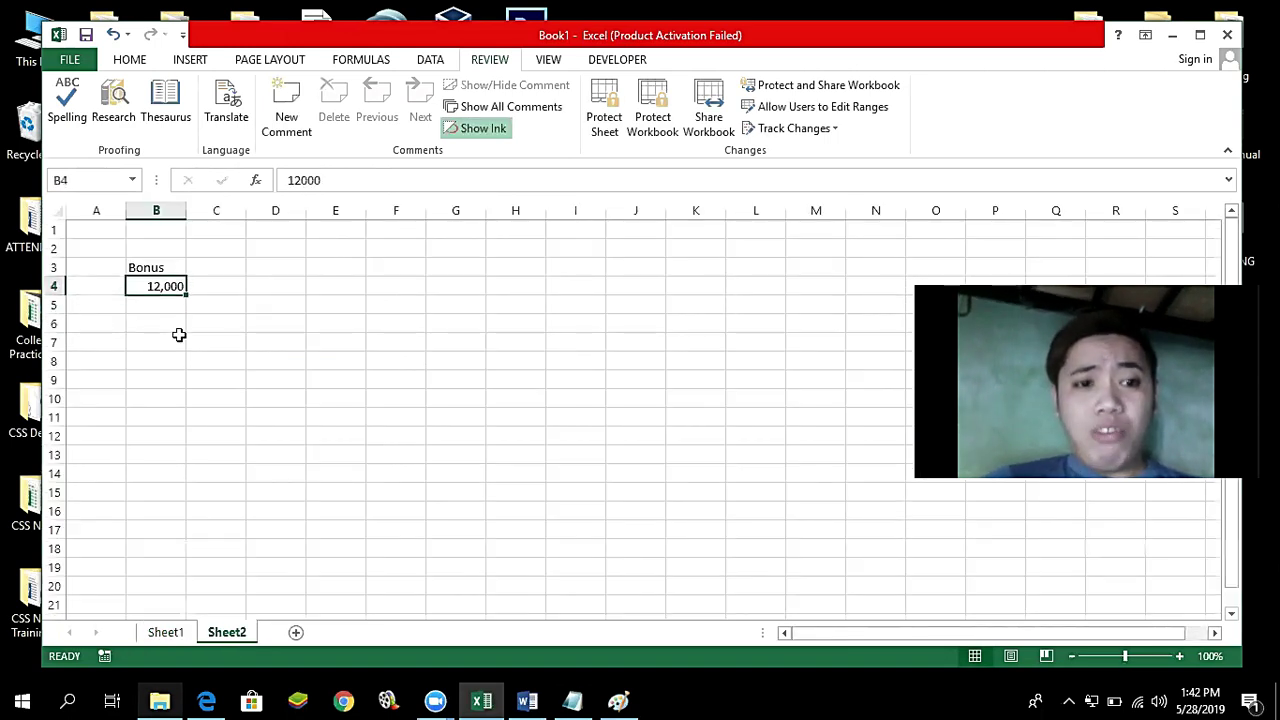
pyautogui.click(170, 635)
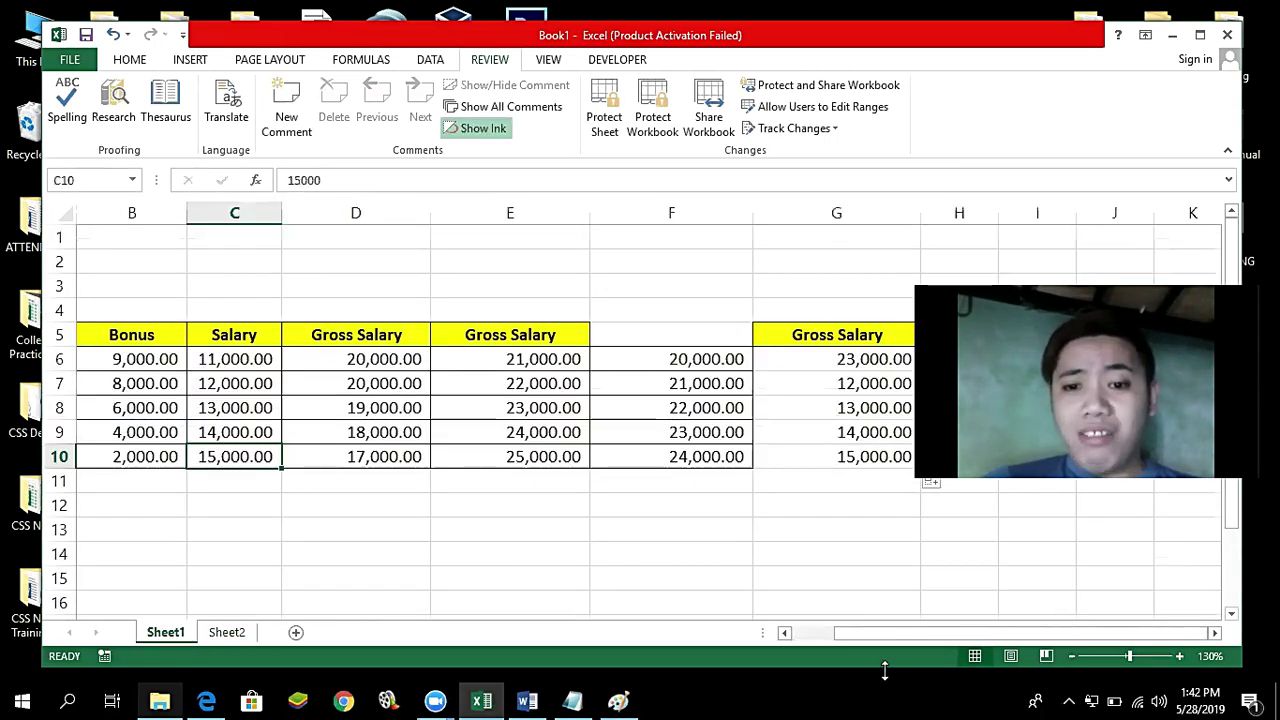
pyautogui.click(889, 633)
# Step: Change G6's formula to =C6+Sheet2!$B$4 so the bonus reference is absolute
pyautogui.doubleClick(868, 362)
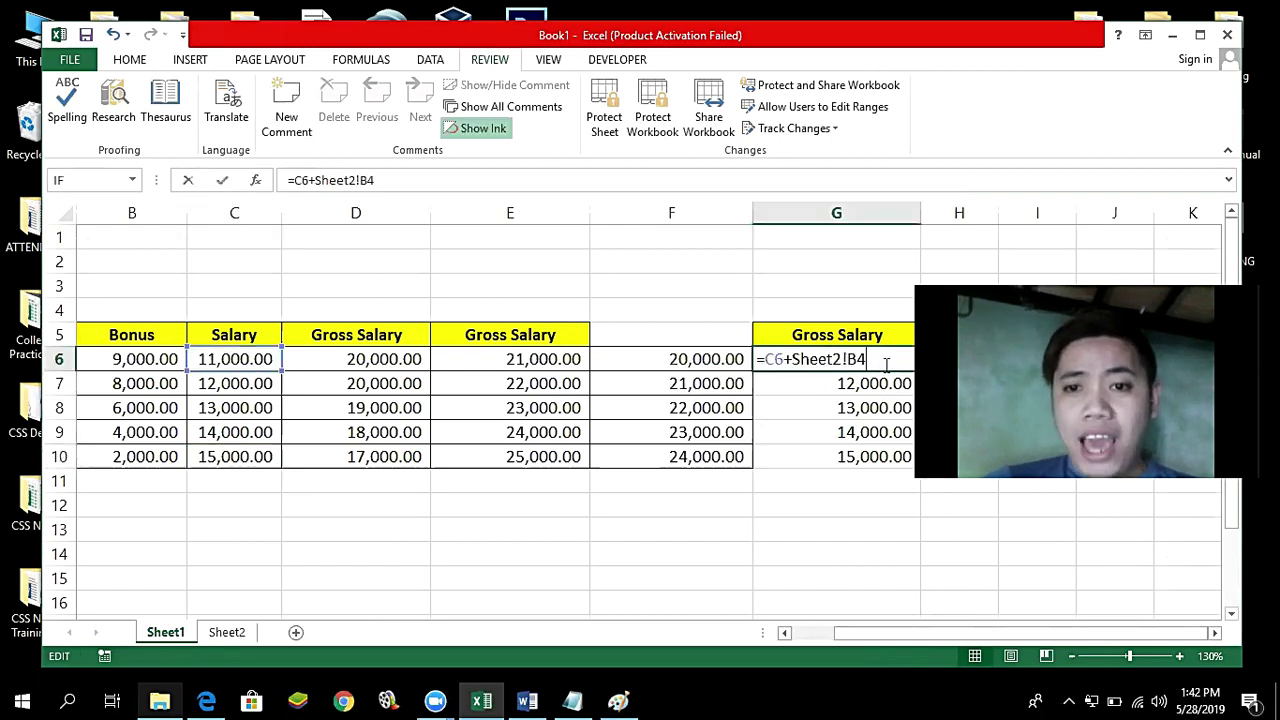
pyautogui.click(848, 362)
pyautogui.write('$')
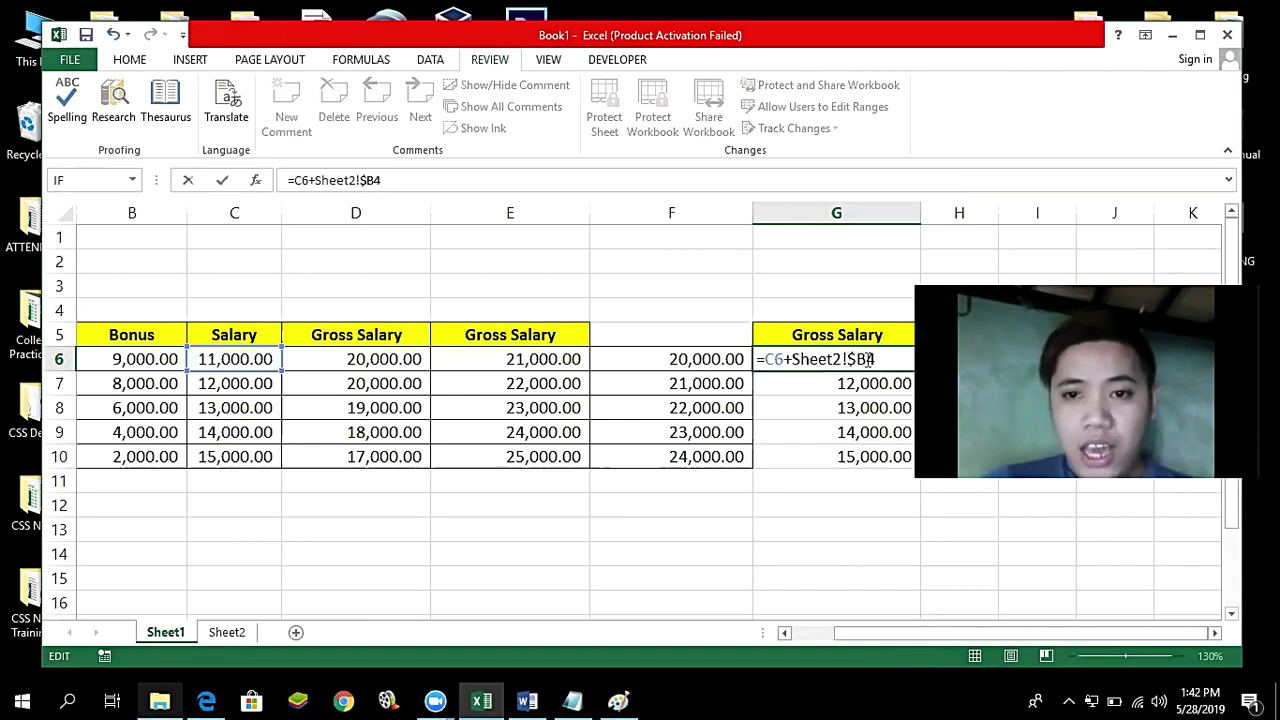
pyautogui.click(867, 362)
pyautogui.write('$')
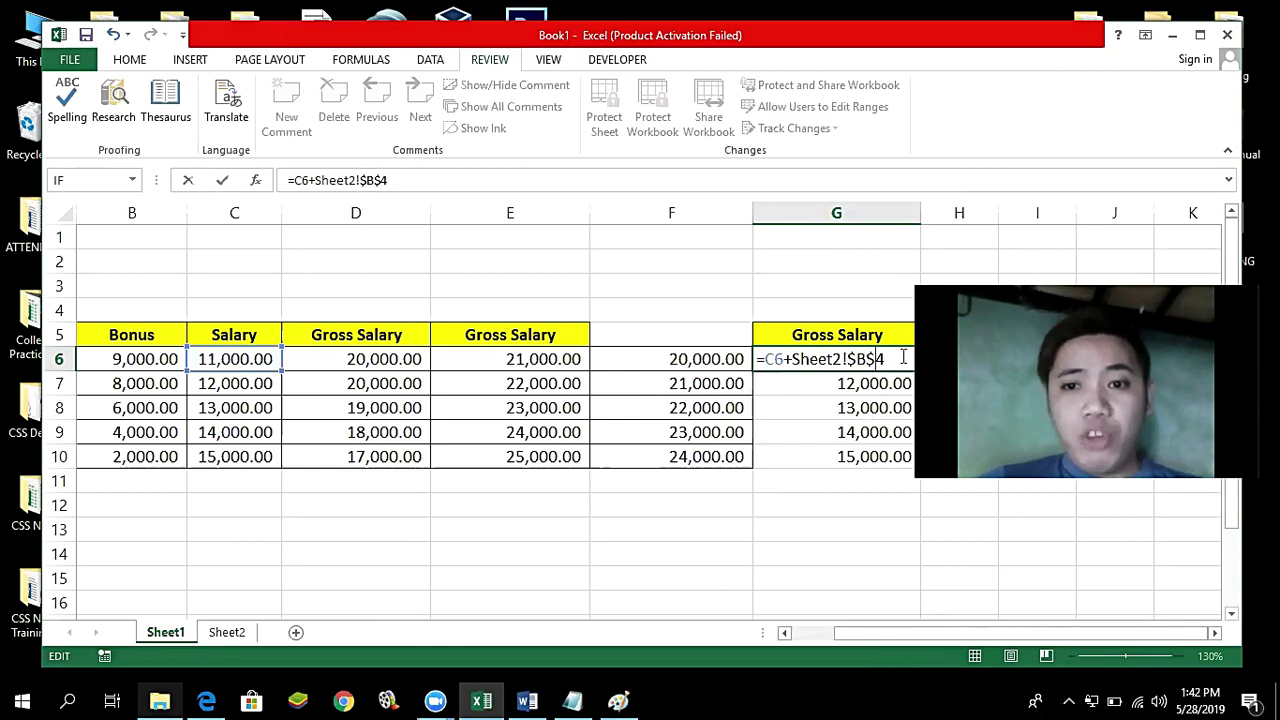
pyautogui.press('Return')
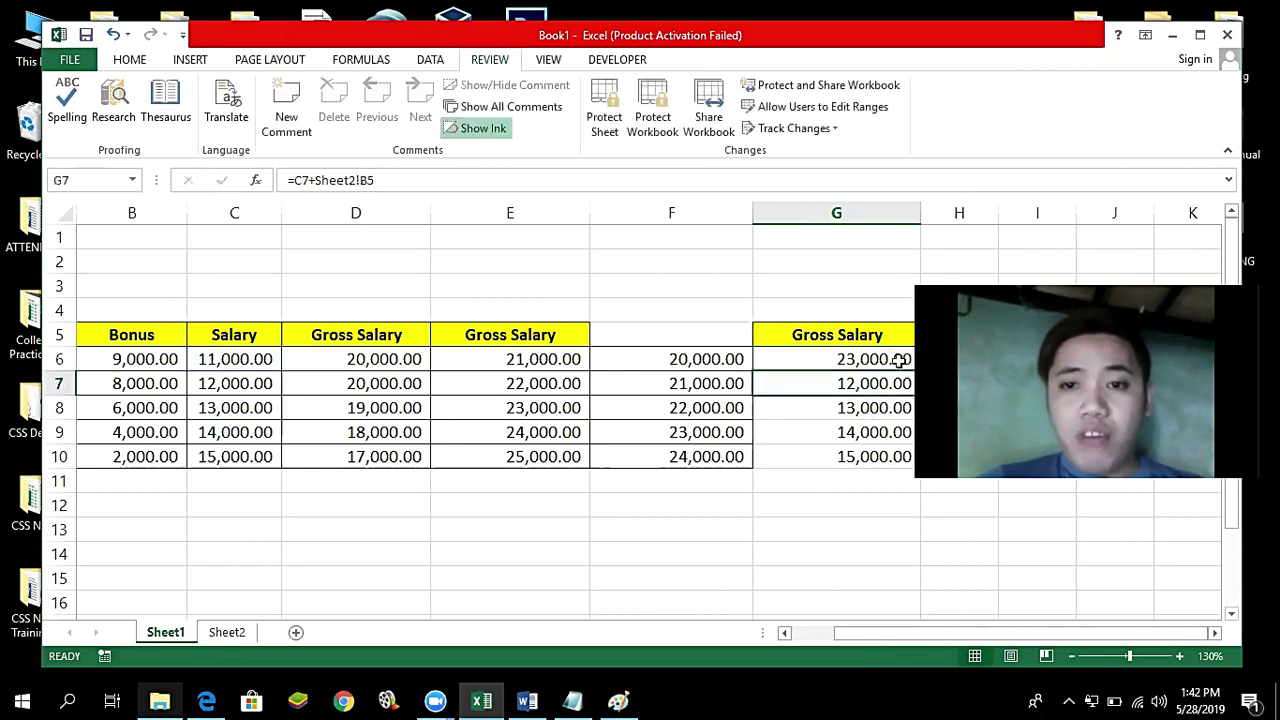
# Step: Fill the G6 formula down to G10 and check gross salaries 23,000.00 through 27,000.00 against salaries C7–C10
pyautogui.click(895, 363)
pyautogui.moveTo(912, 371); pyautogui.dragTo(905, 460)
pyautogui.click(845, 385)
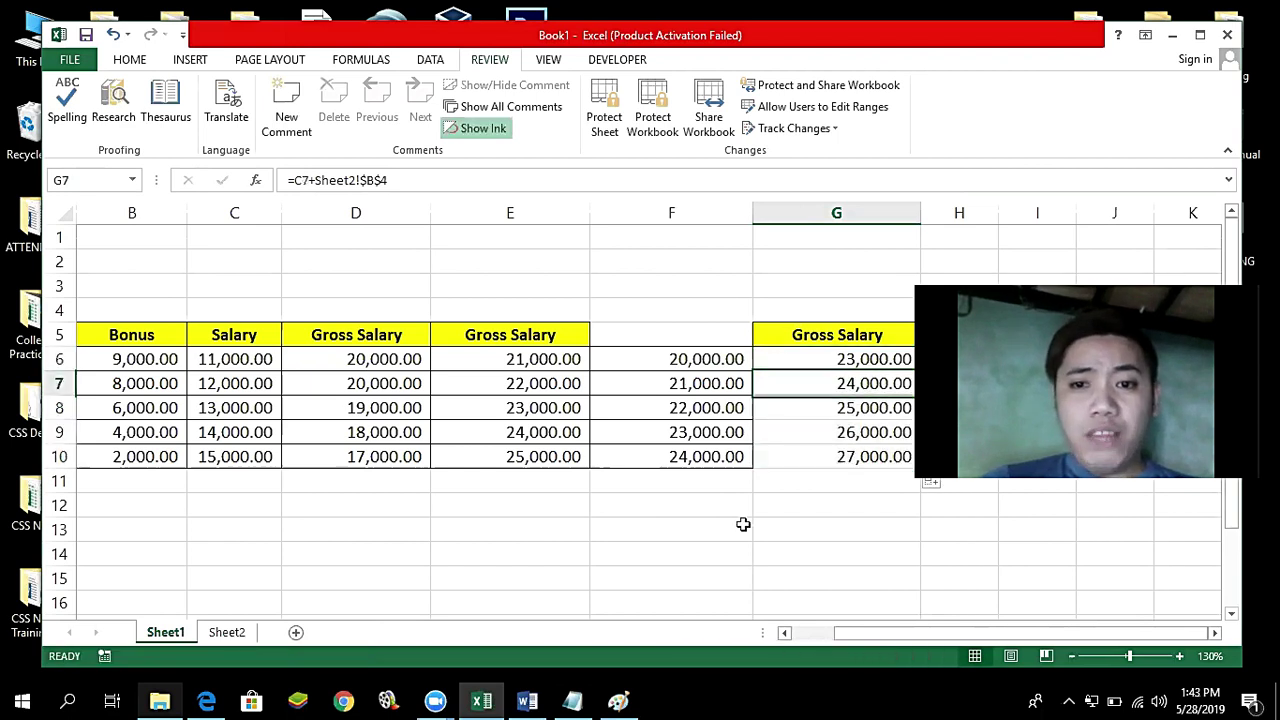
pyautogui.click(226, 384)
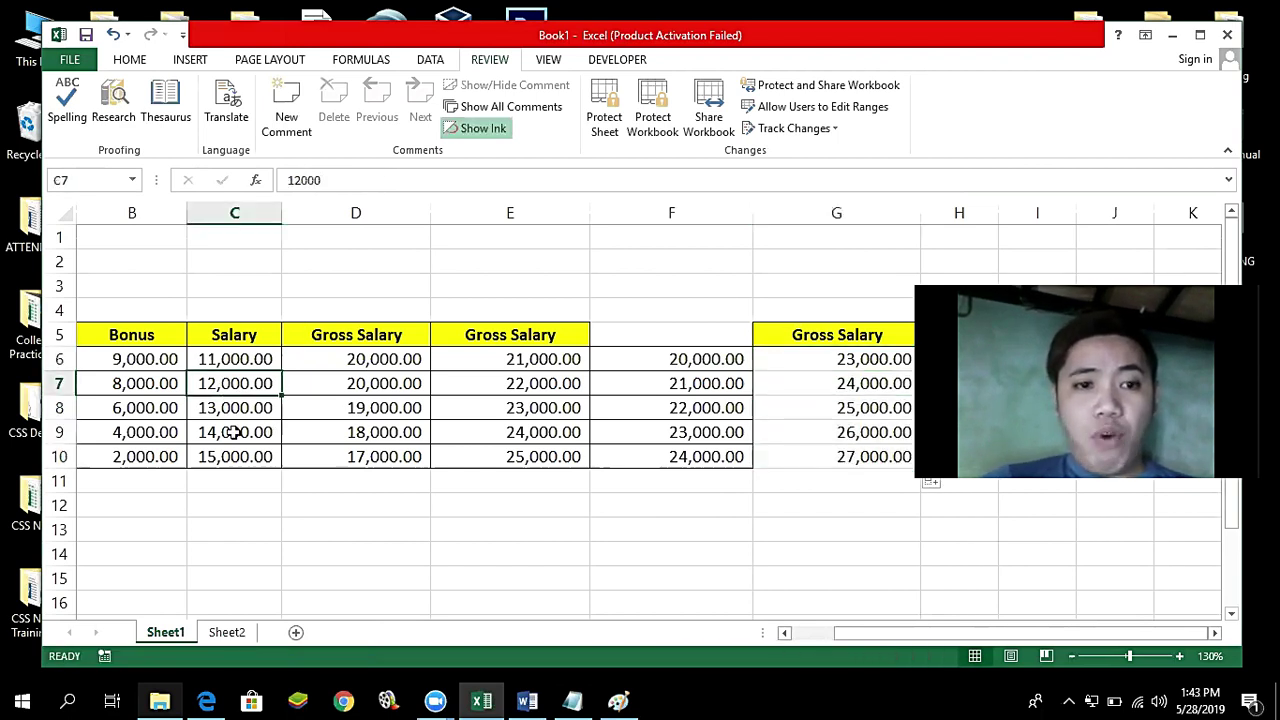
pyautogui.click(218, 409)
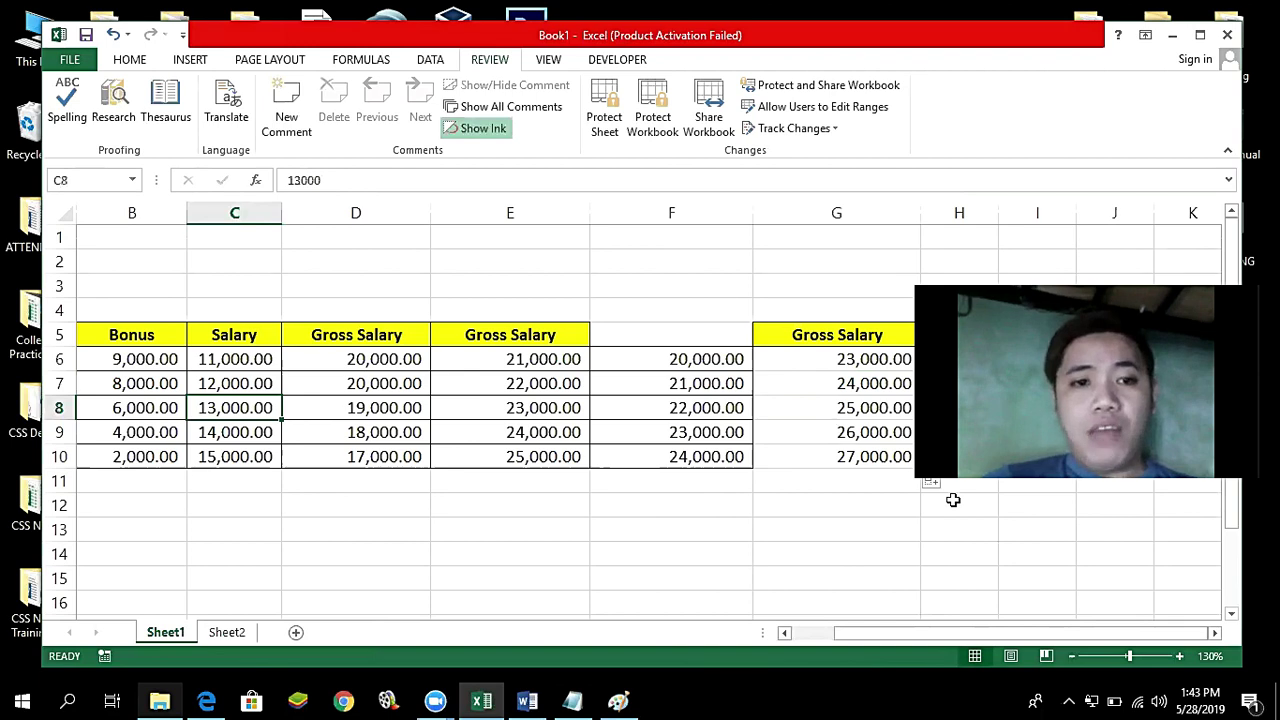
pyautogui.click(227, 429)
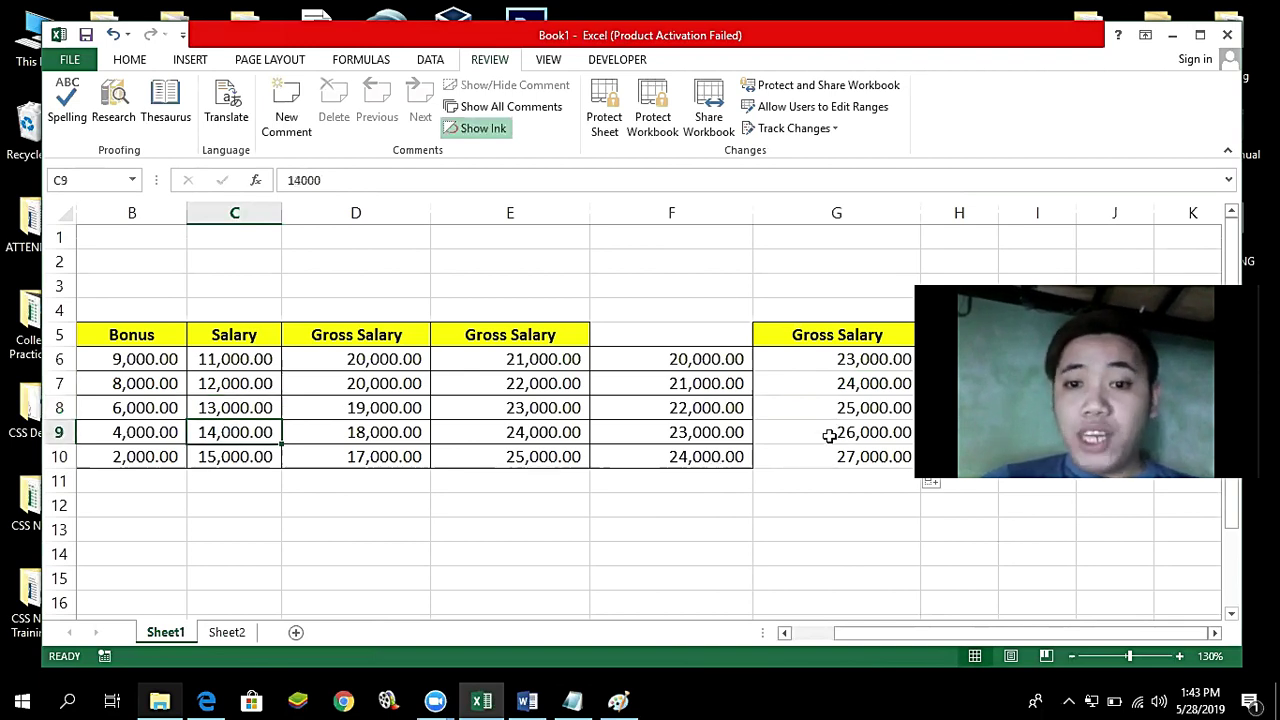
pyautogui.click(829, 436)
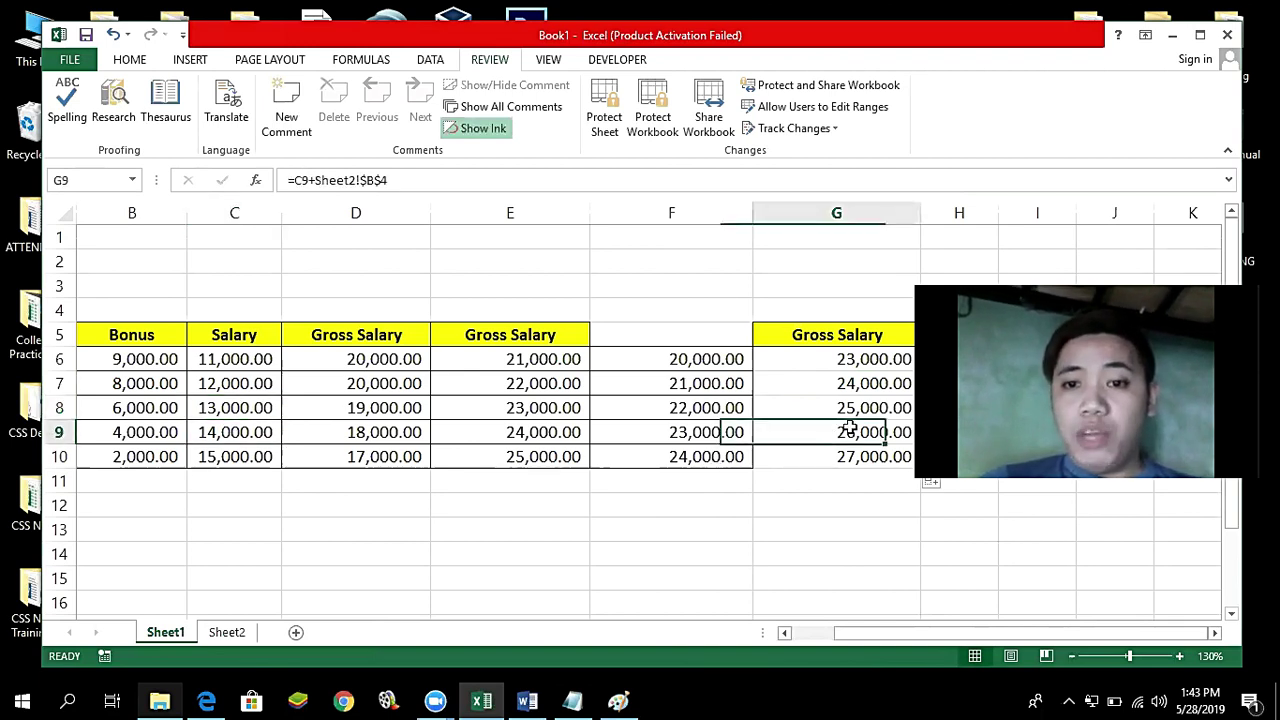
pyautogui.click(227, 457)
pyautogui.click(815, 457)
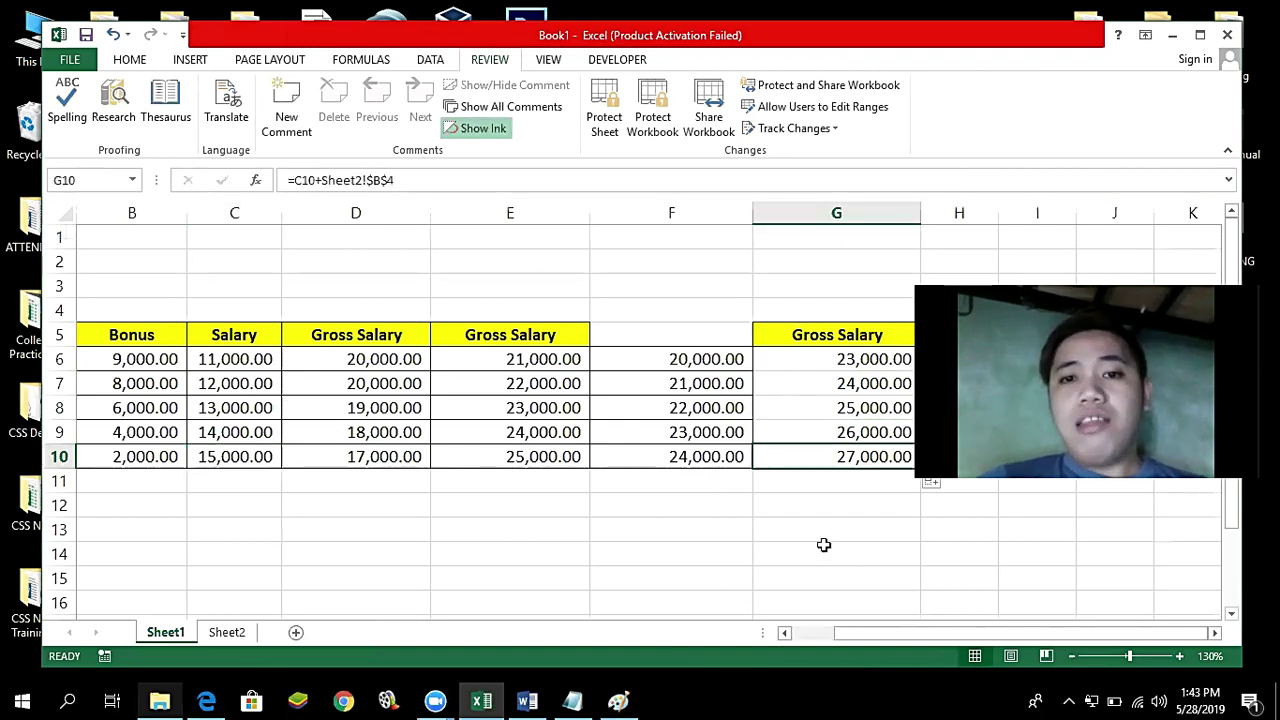
pyautogui.click(823, 545)
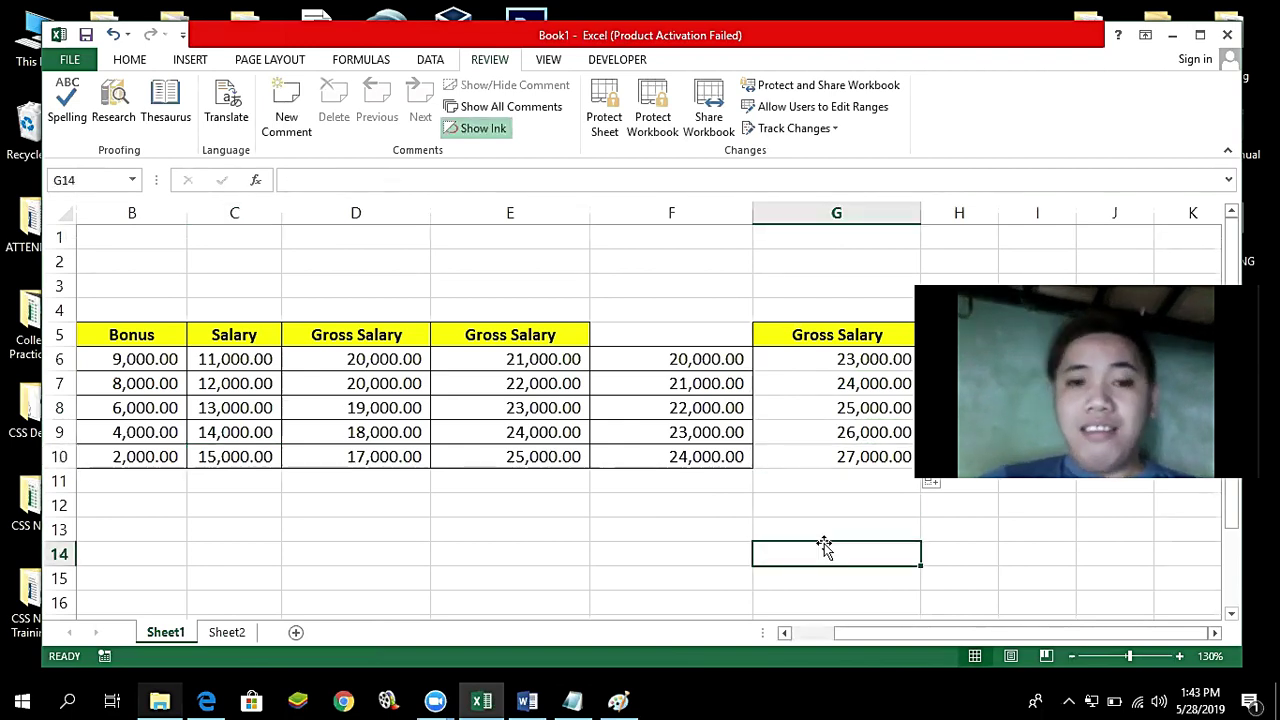
pyautogui.click(535, 534)
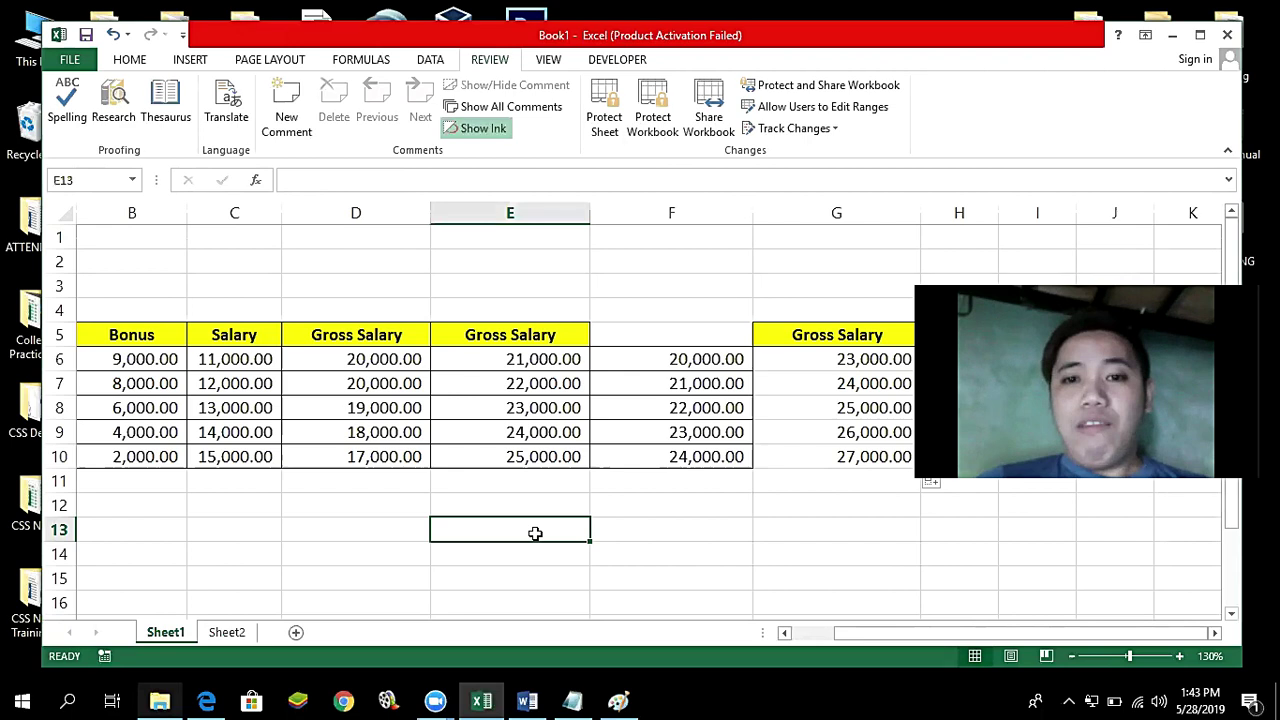